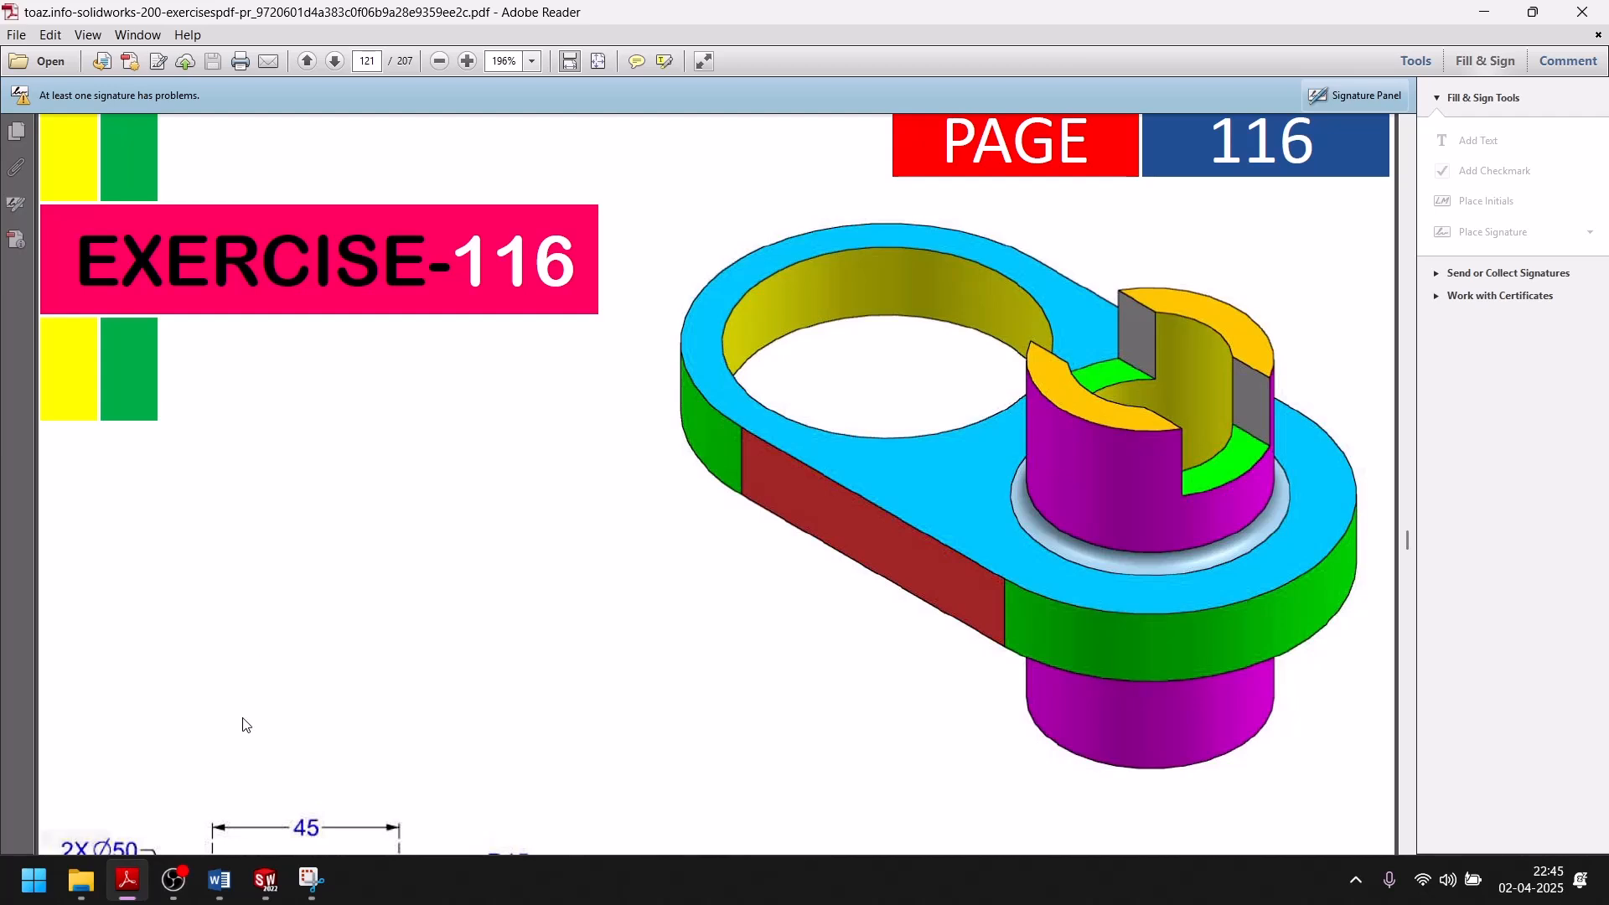
Check the Exercise-116 drawing in Adobe Reader and sketch a horizontal straight slot about 108 mm between centres and 49 mm wide in SolidWorks.
{"action": "left_click", "coordinate": [265, 879]}
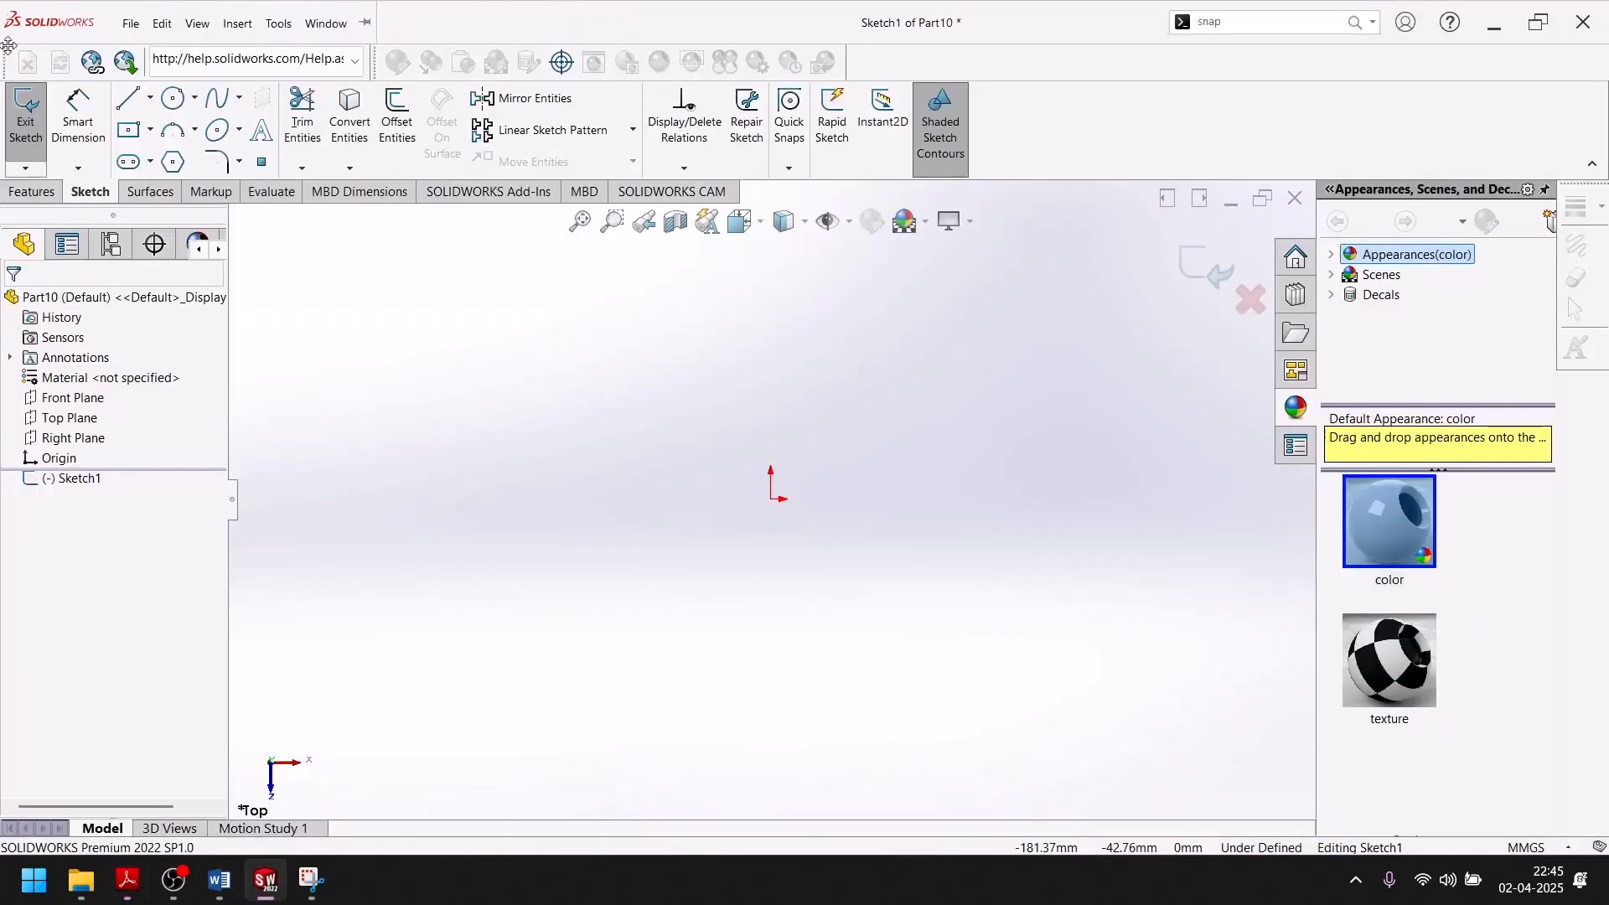
{"action": "left_click", "coordinate": [264, 896]}
{"action": "scroll", "coordinate": [499, 586], "scroll_direction": "down", "scroll_amount": 10}
{"action": "scroll", "coordinate": [497, 586], "scroll_direction": "up", "scroll_amount": 3}
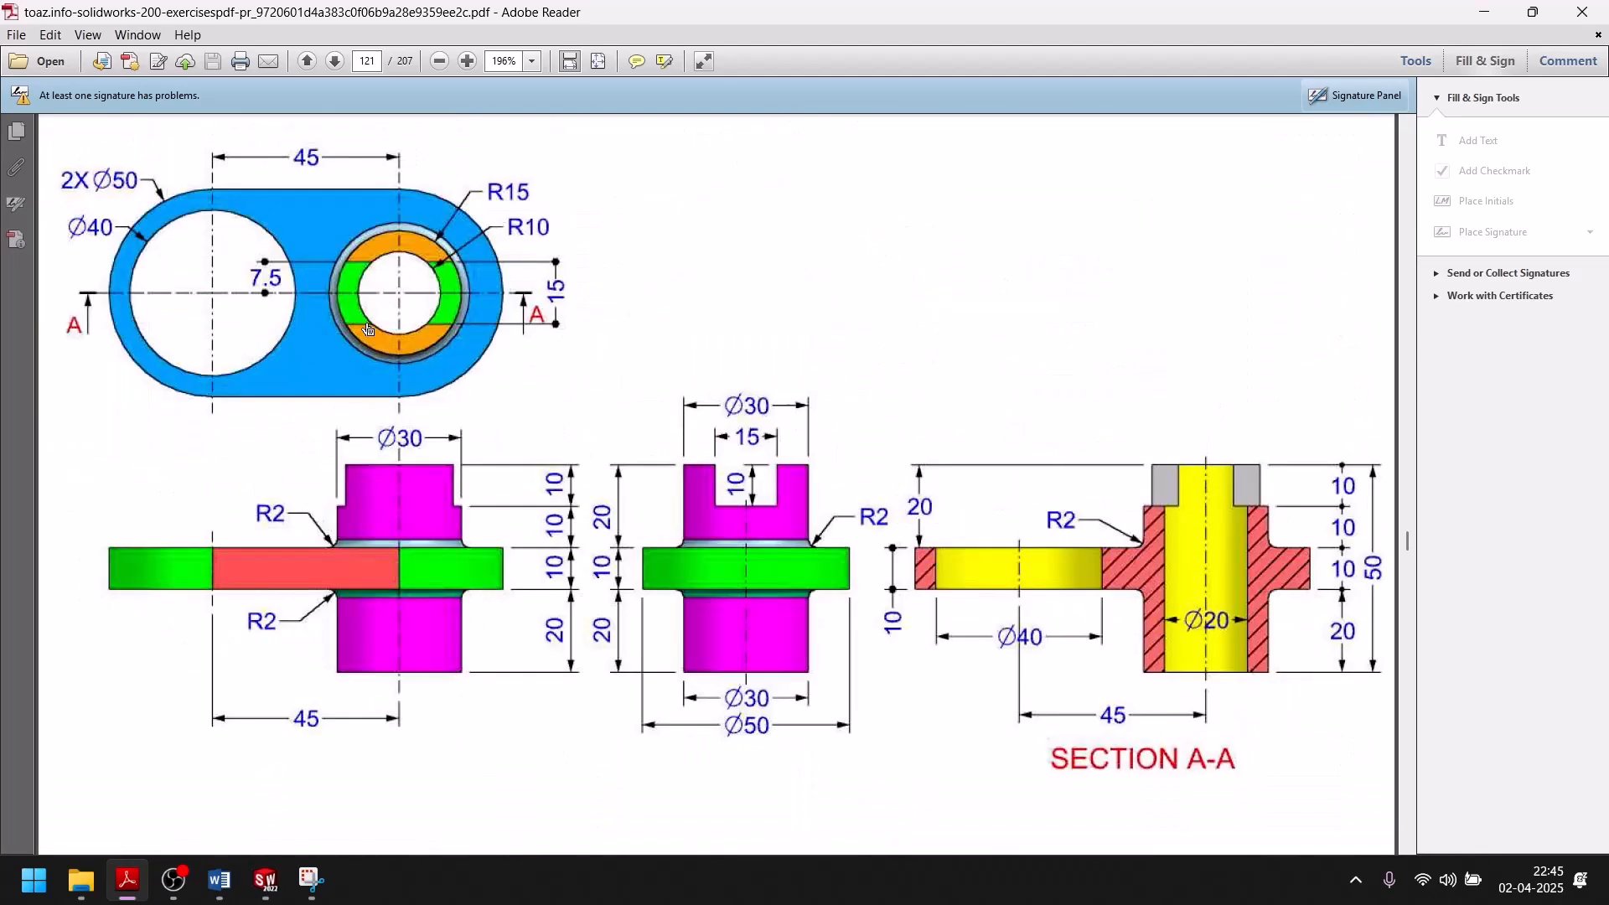
{"action": "scroll", "coordinate": [358, 345], "scroll_direction": "up", "scroll_amount": 3}
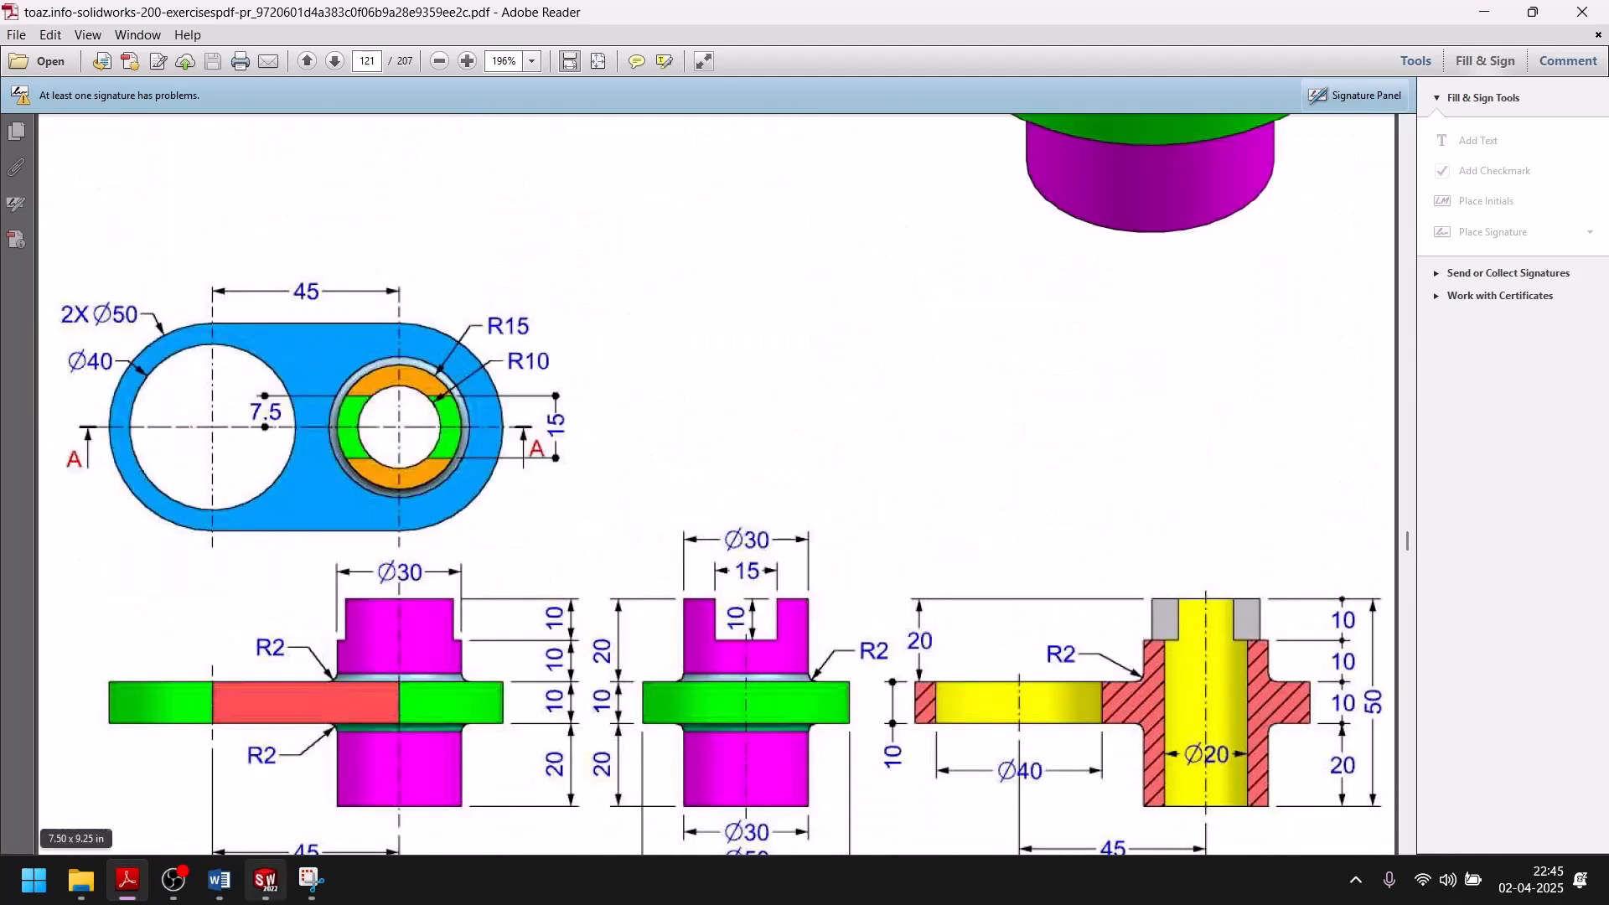
{"action": "left_click", "coordinate": [264, 880]}
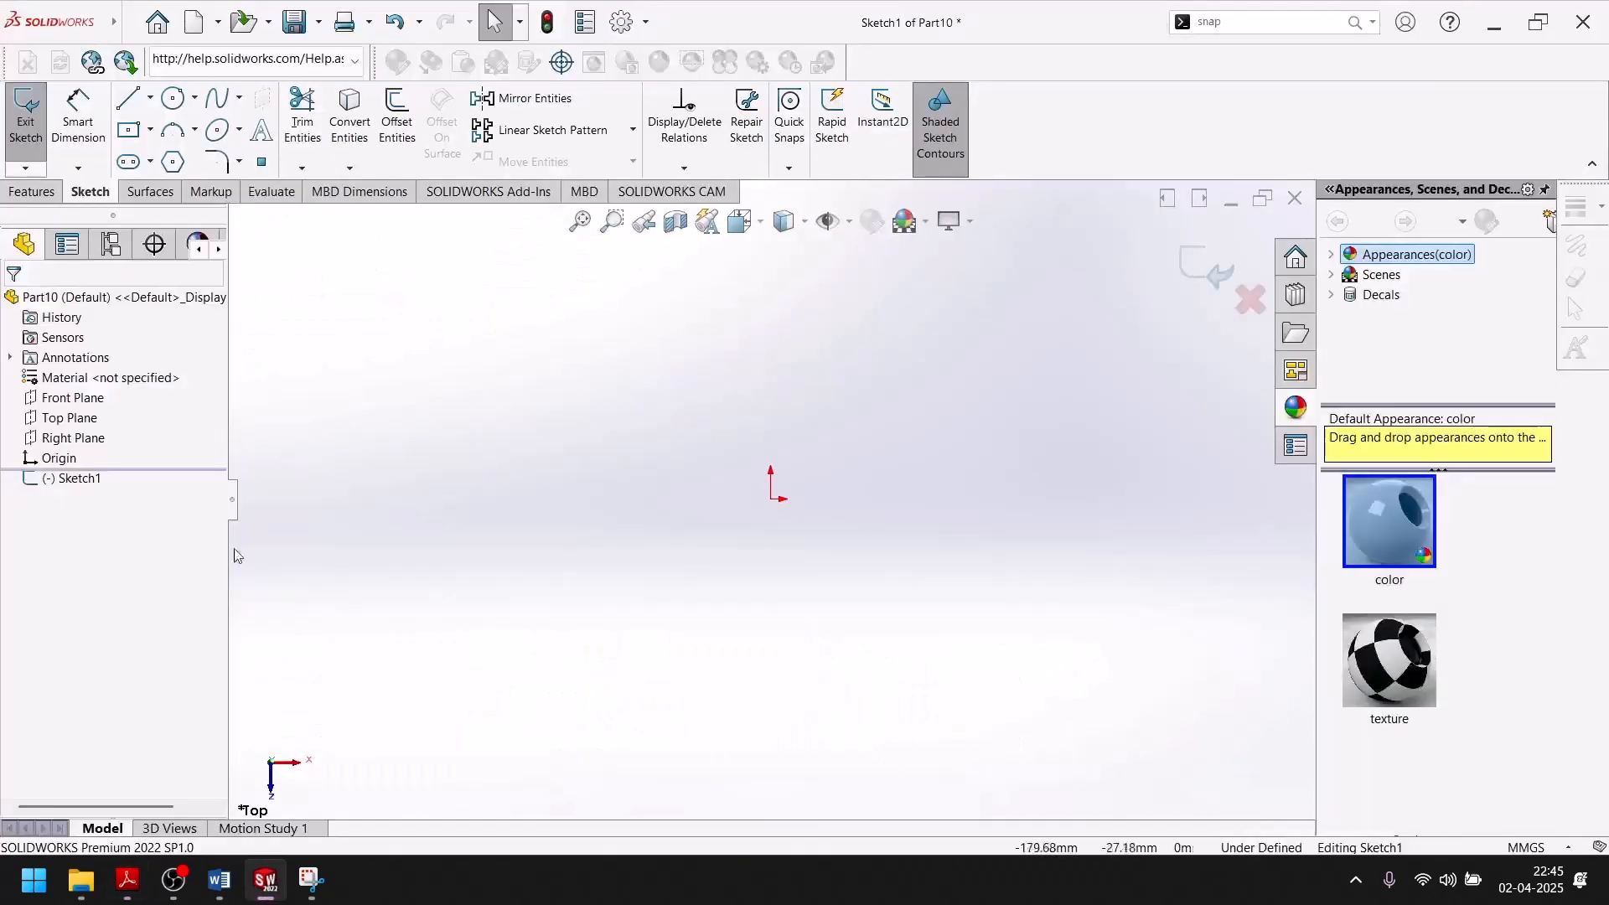
{"action": "left_click", "coordinate": [128, 161]}
{"action": "left_click", "coordinate": [635, 499]}
{"action": "left_click", "coordinate": [955, 499]}
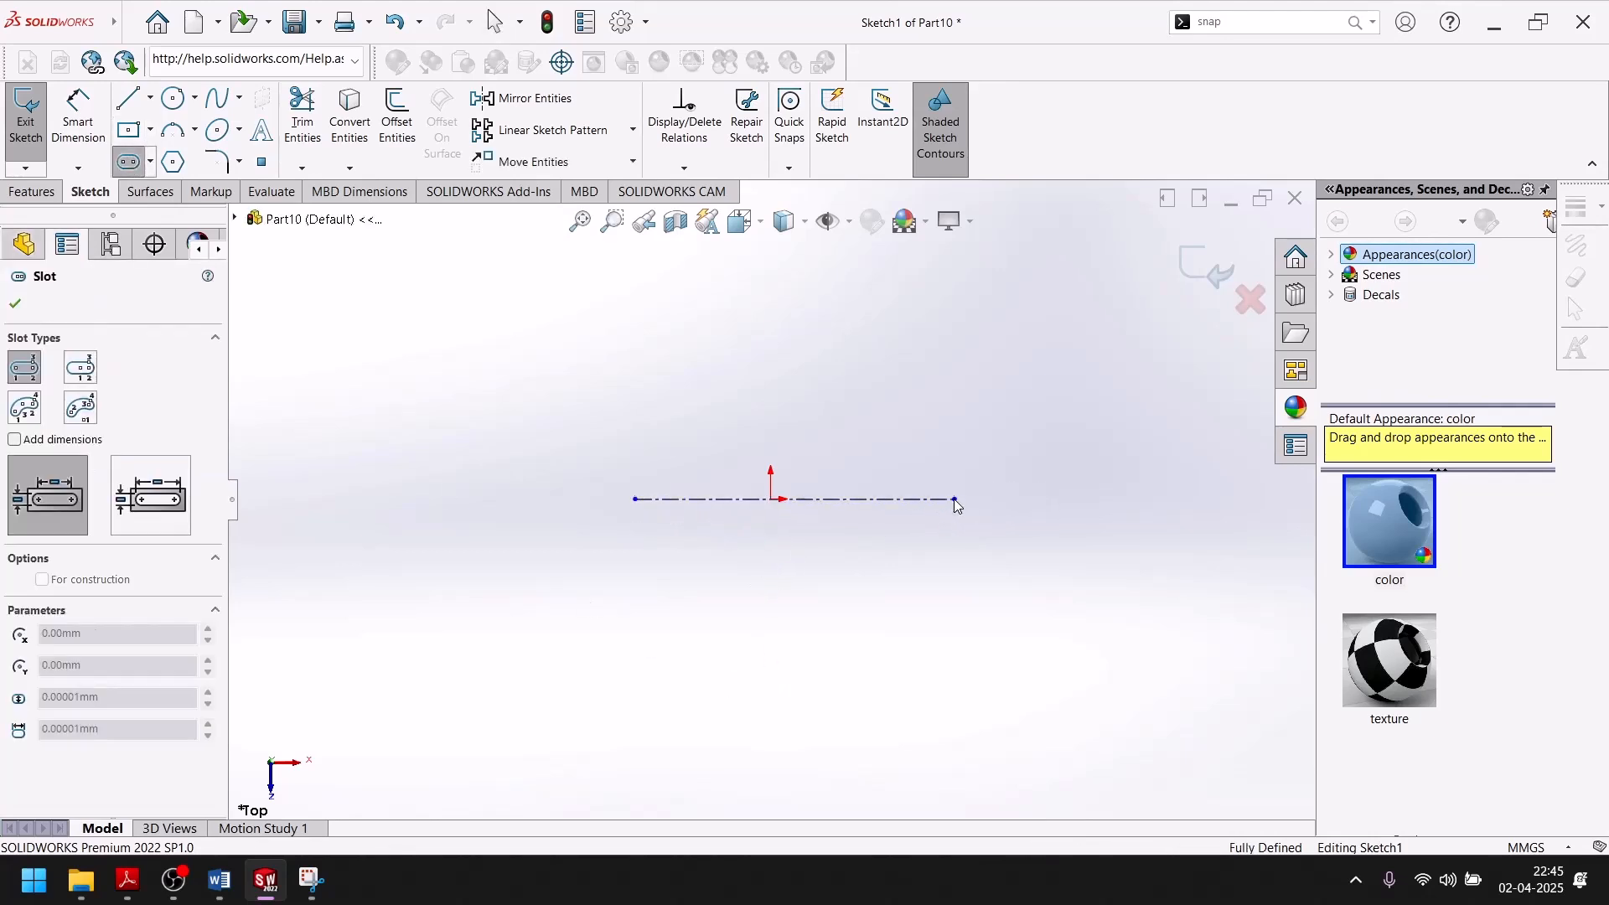
{"action": "left_click", "coordinate": [945, 573]}
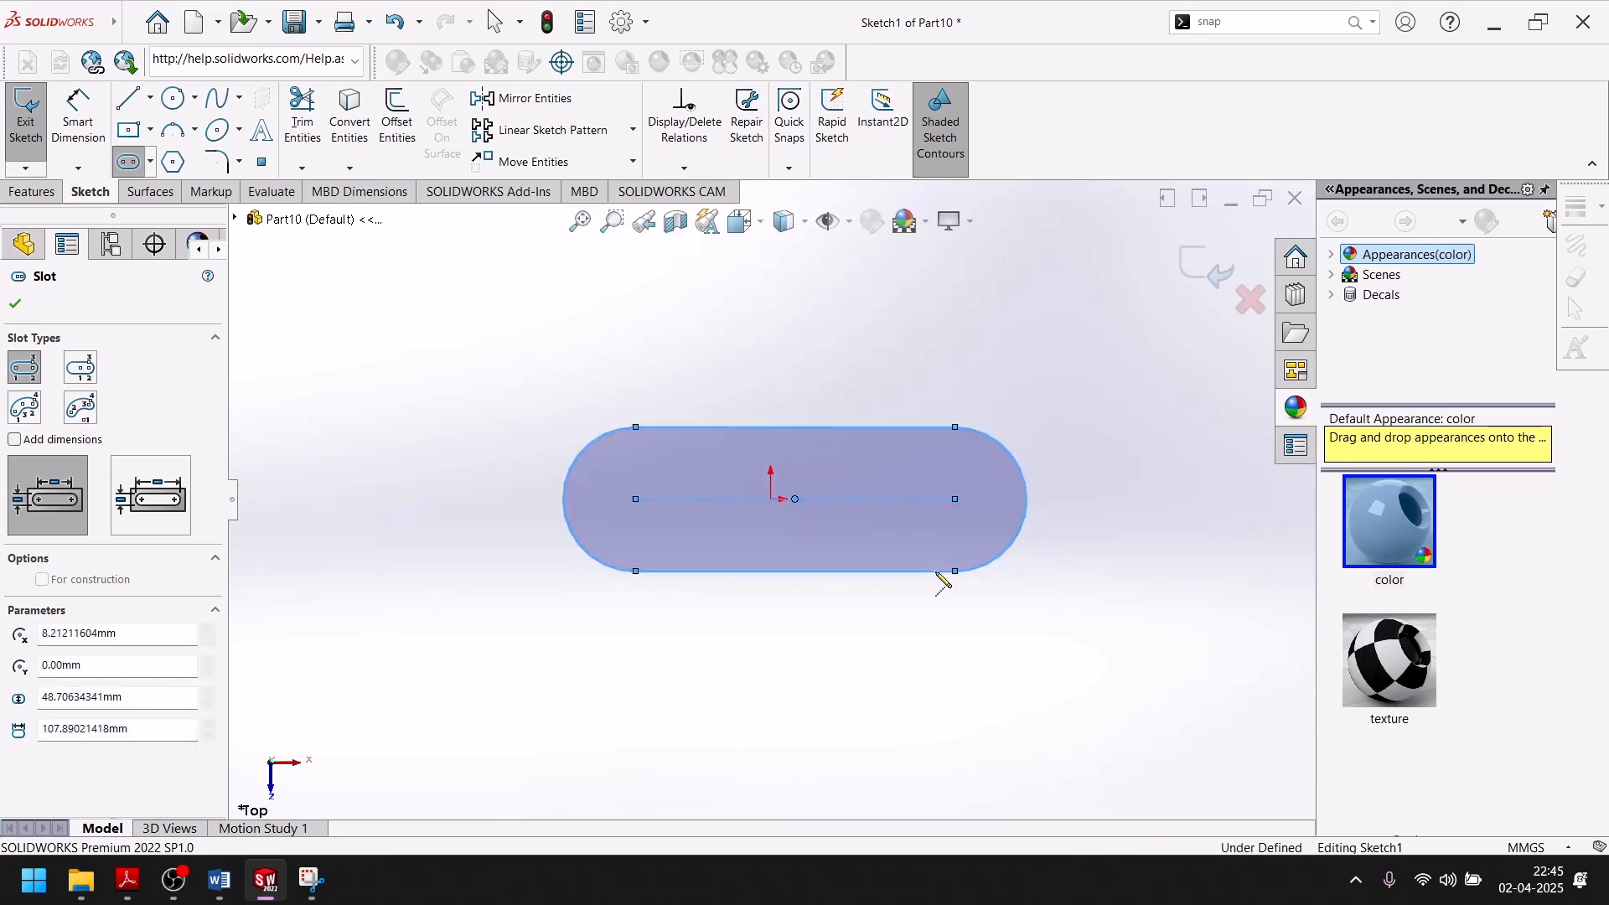
{"action": "left_click", "coordinate": [14, 305]}
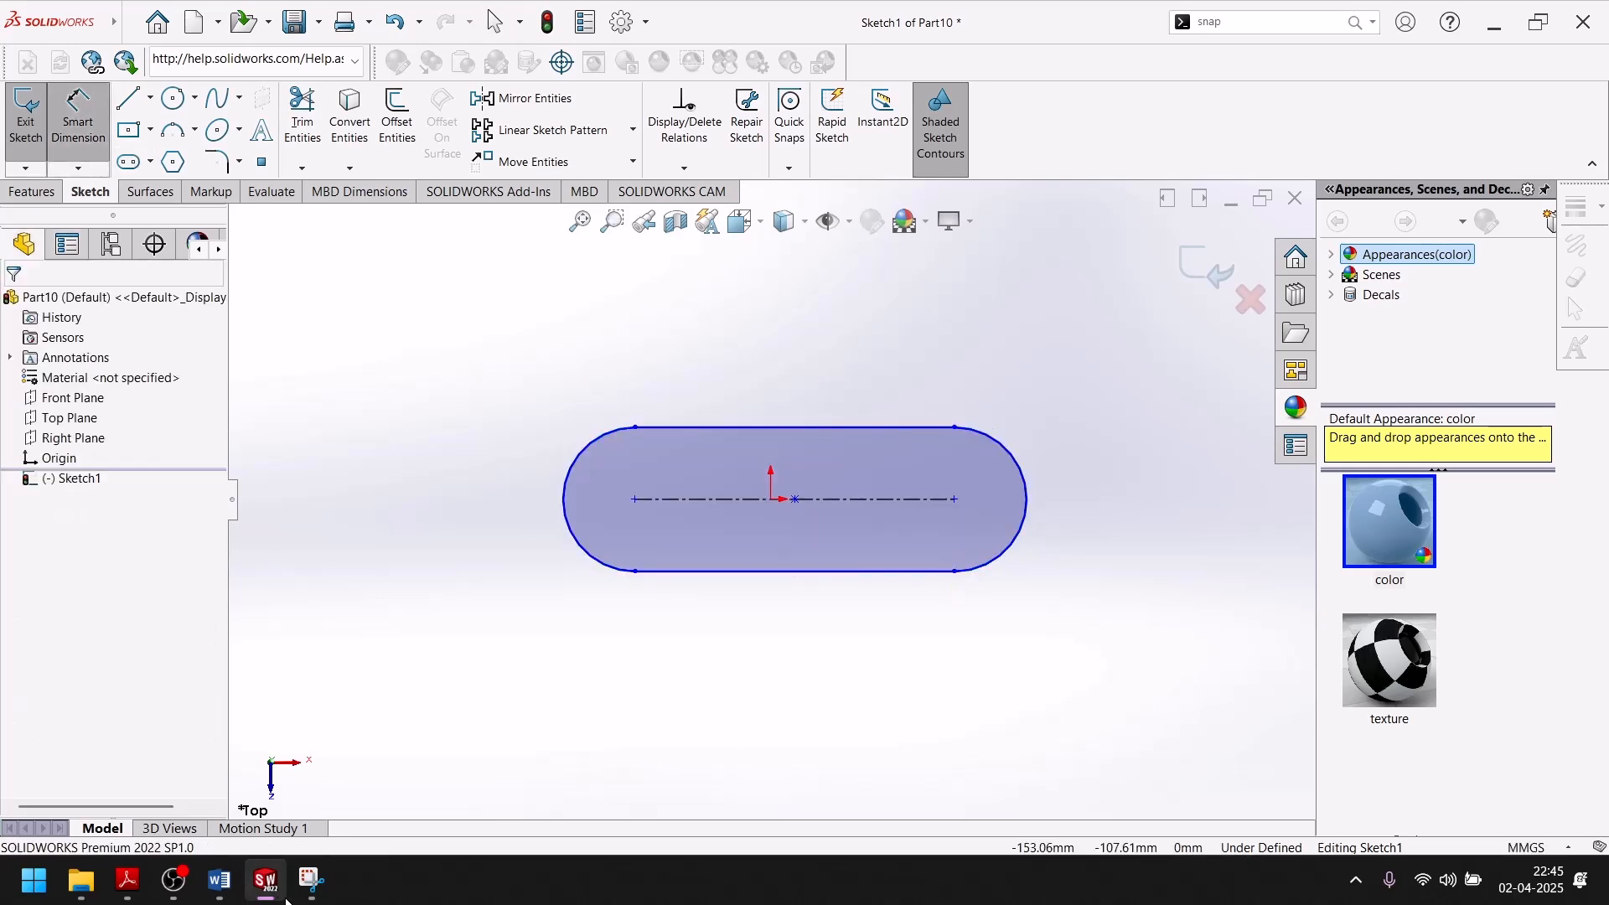
Consult the exercise drawing and dimension the slot's centre-to-centre length to 45 mm in SolidWorks.
{"action": "left_click", "coordinate": [263, 890]}
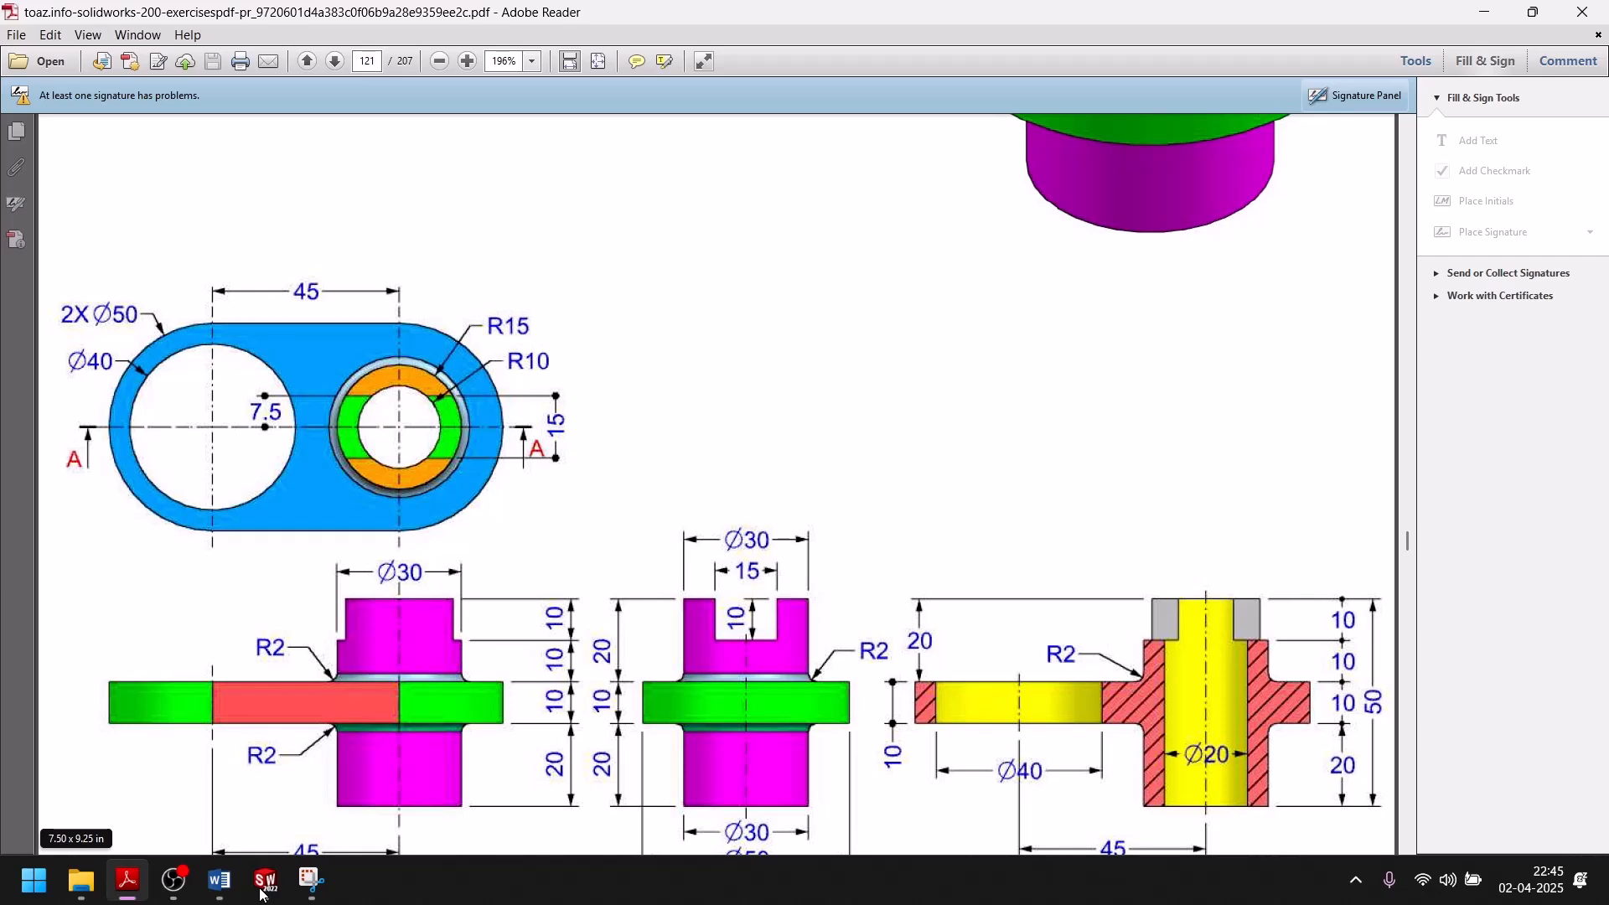
{"action": "left_click", "coordinate": [264, 889]}
{"action": "left_click", "coordinate": [854, 501]}
{"action": "left_click", "coordinate": [826, 614]}
{"action": "type", "text": "45"}
{"action": "key", "text": "Return"}
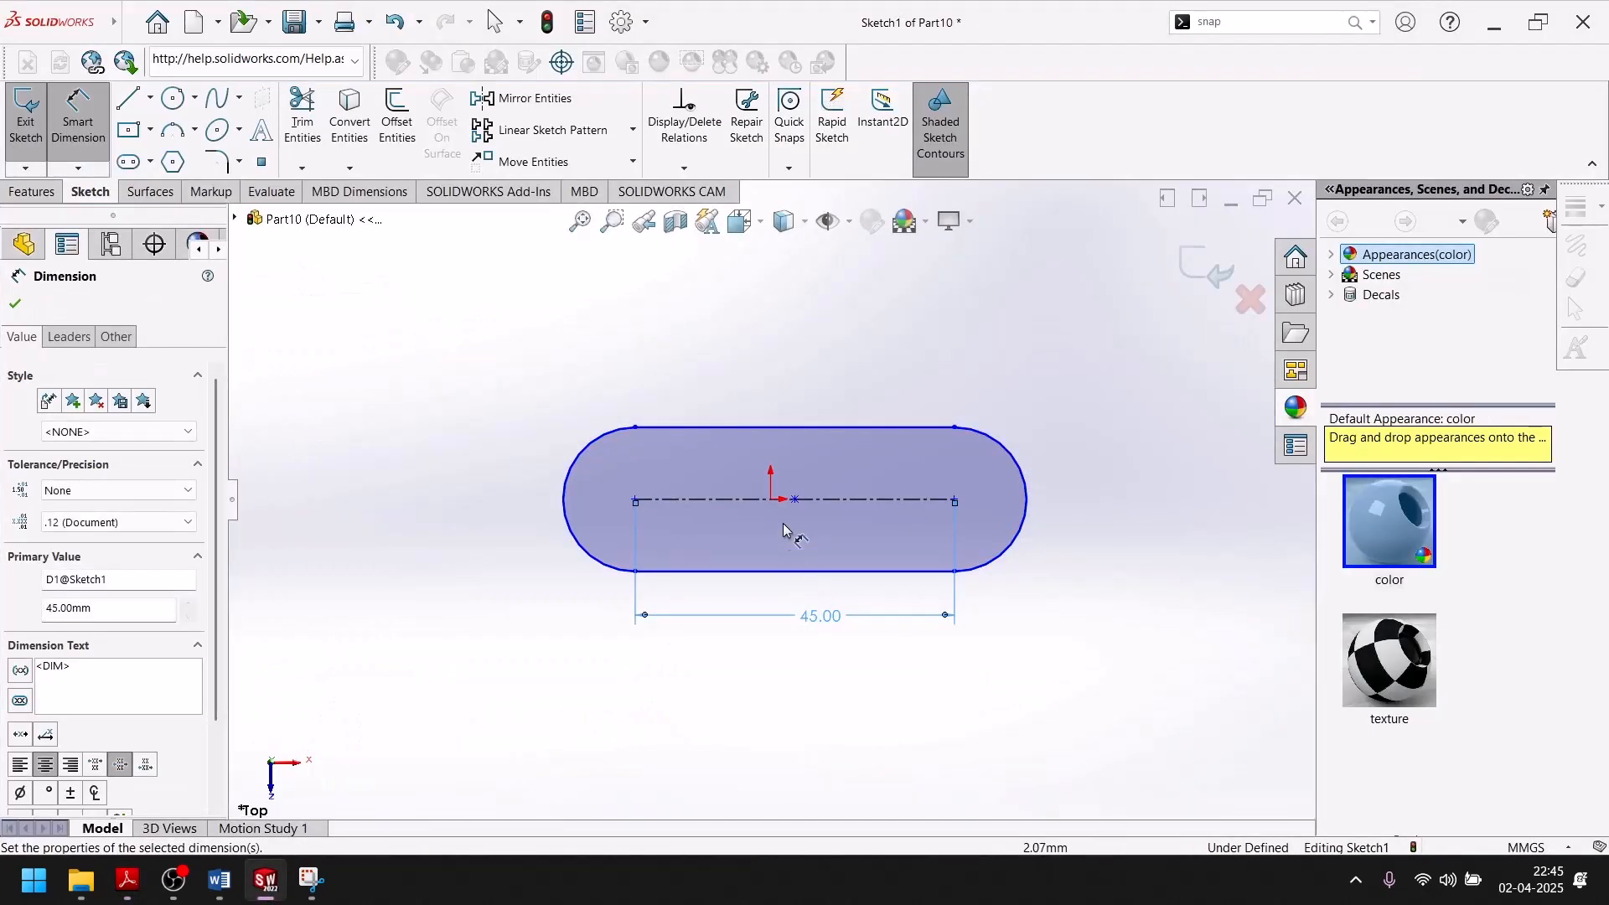
Dimension the horizontal distance from the origin to the slot's left arc centre as 45/2 mm.
{"action": "left_click", "coordinate": [772, 502]}
{"action": "left_click", "coordinate": [636, 501]}
{"action": "left_click", "coordinate": [748, 662]}
{"action": "type", "text": "45"}
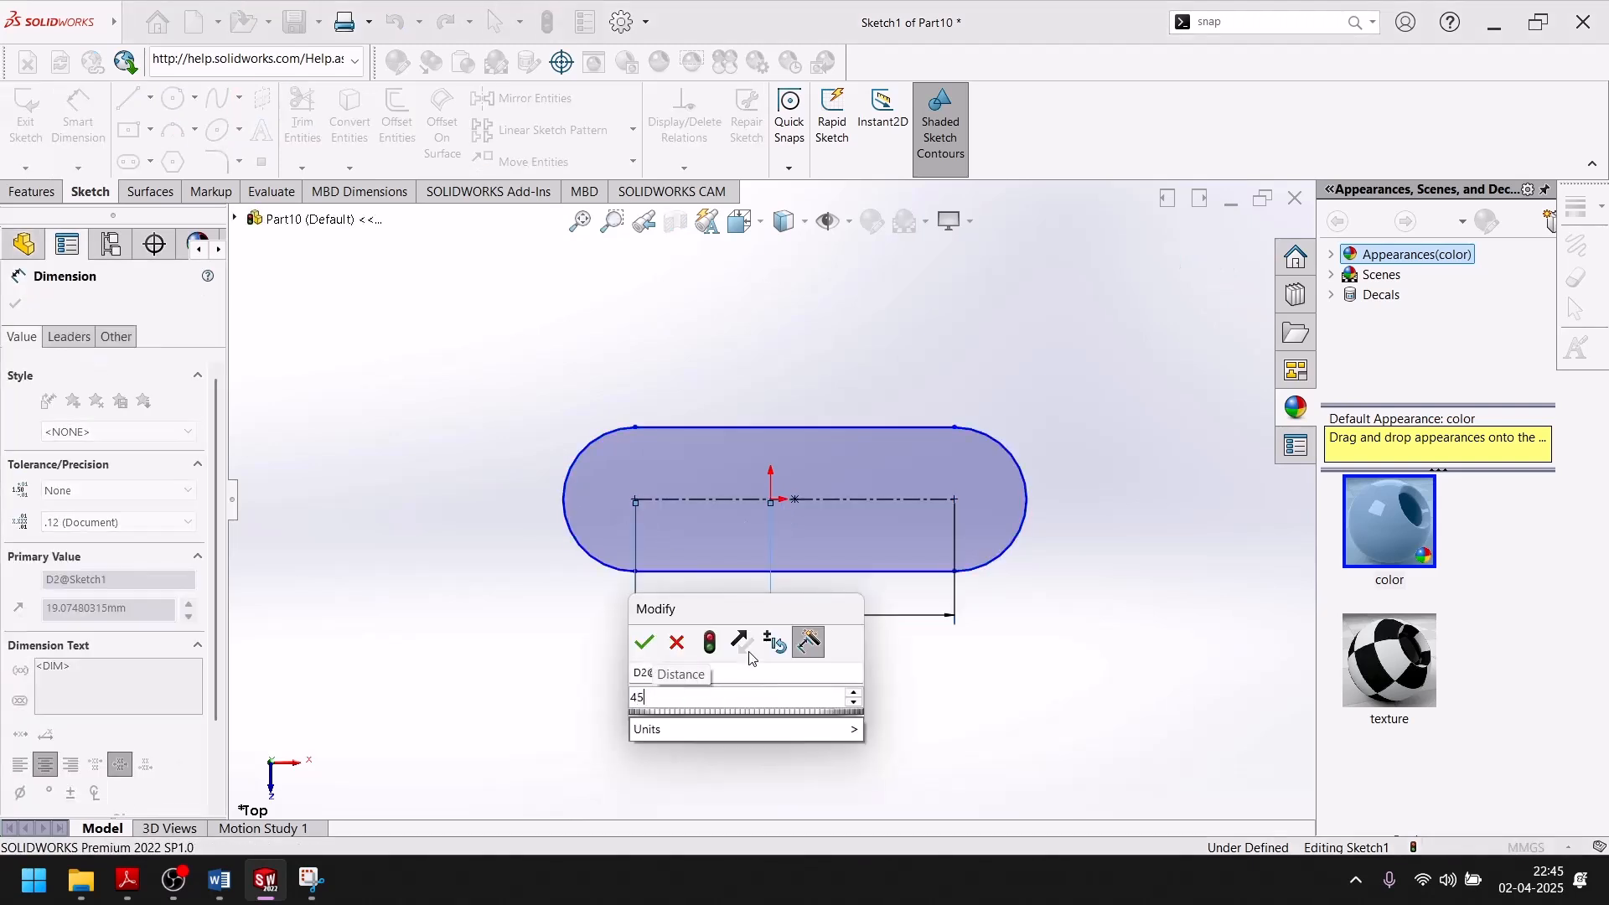
{"action": "type", "text": "/2"}
{"action": "key", "text": "Return"}
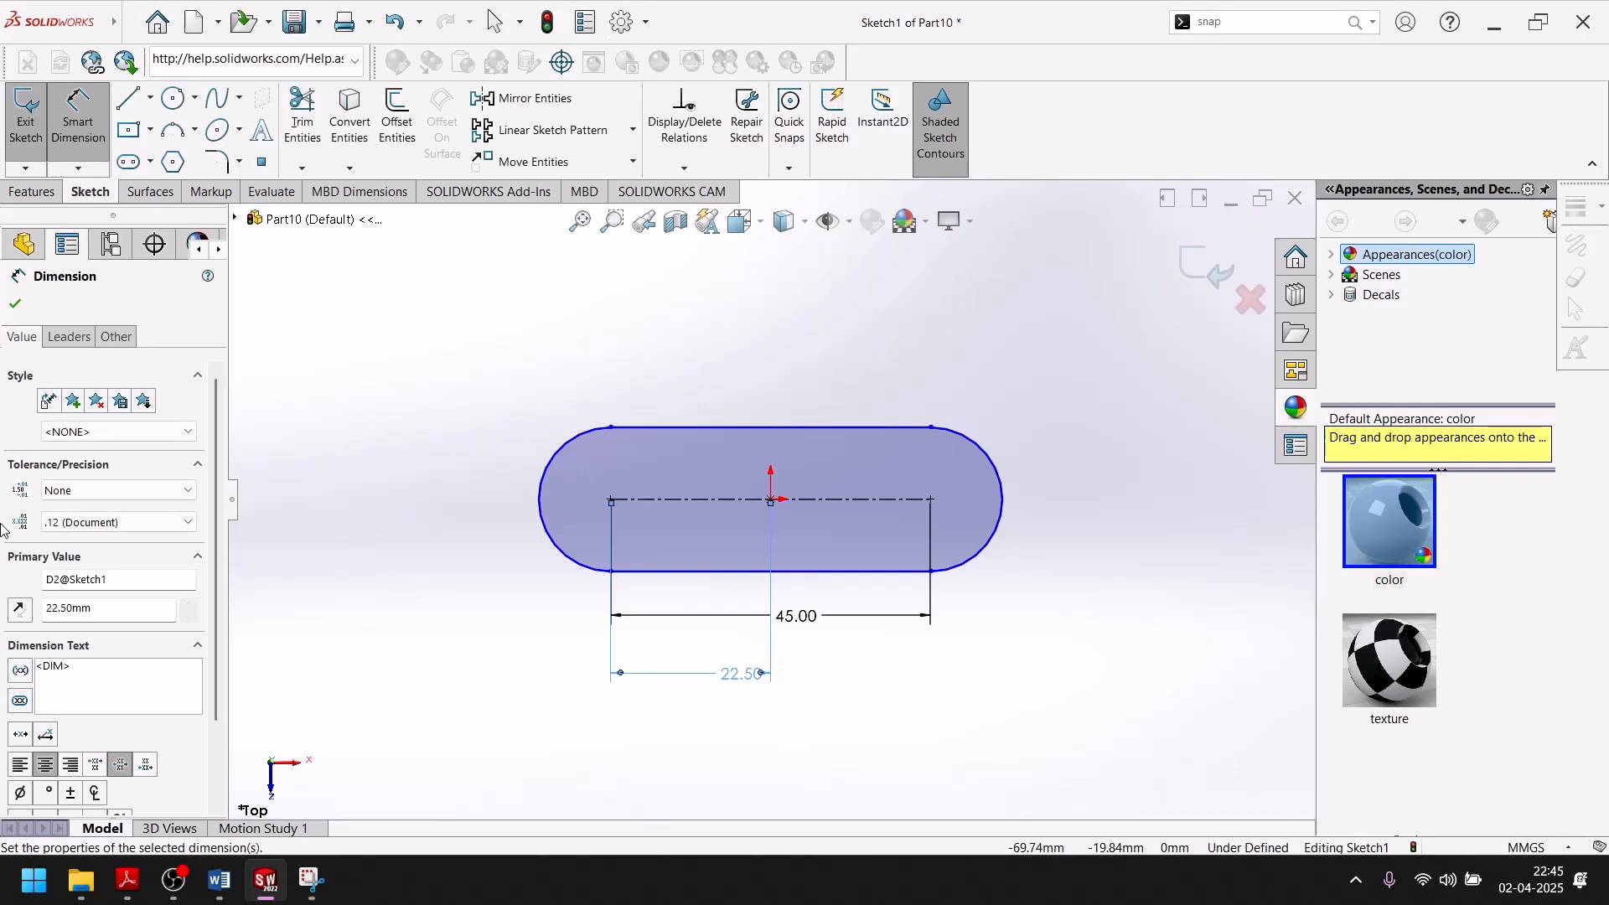
{"action": "left_click", "coordinate": [16, 305]}
{"action": "key", "text": "Escape"}
Check the outer diameter on the exercise drawing and set the slot's end arc radius to 25 mm in SolidWorks.
{"action": "left_click", "coordinate": [272, 893]}
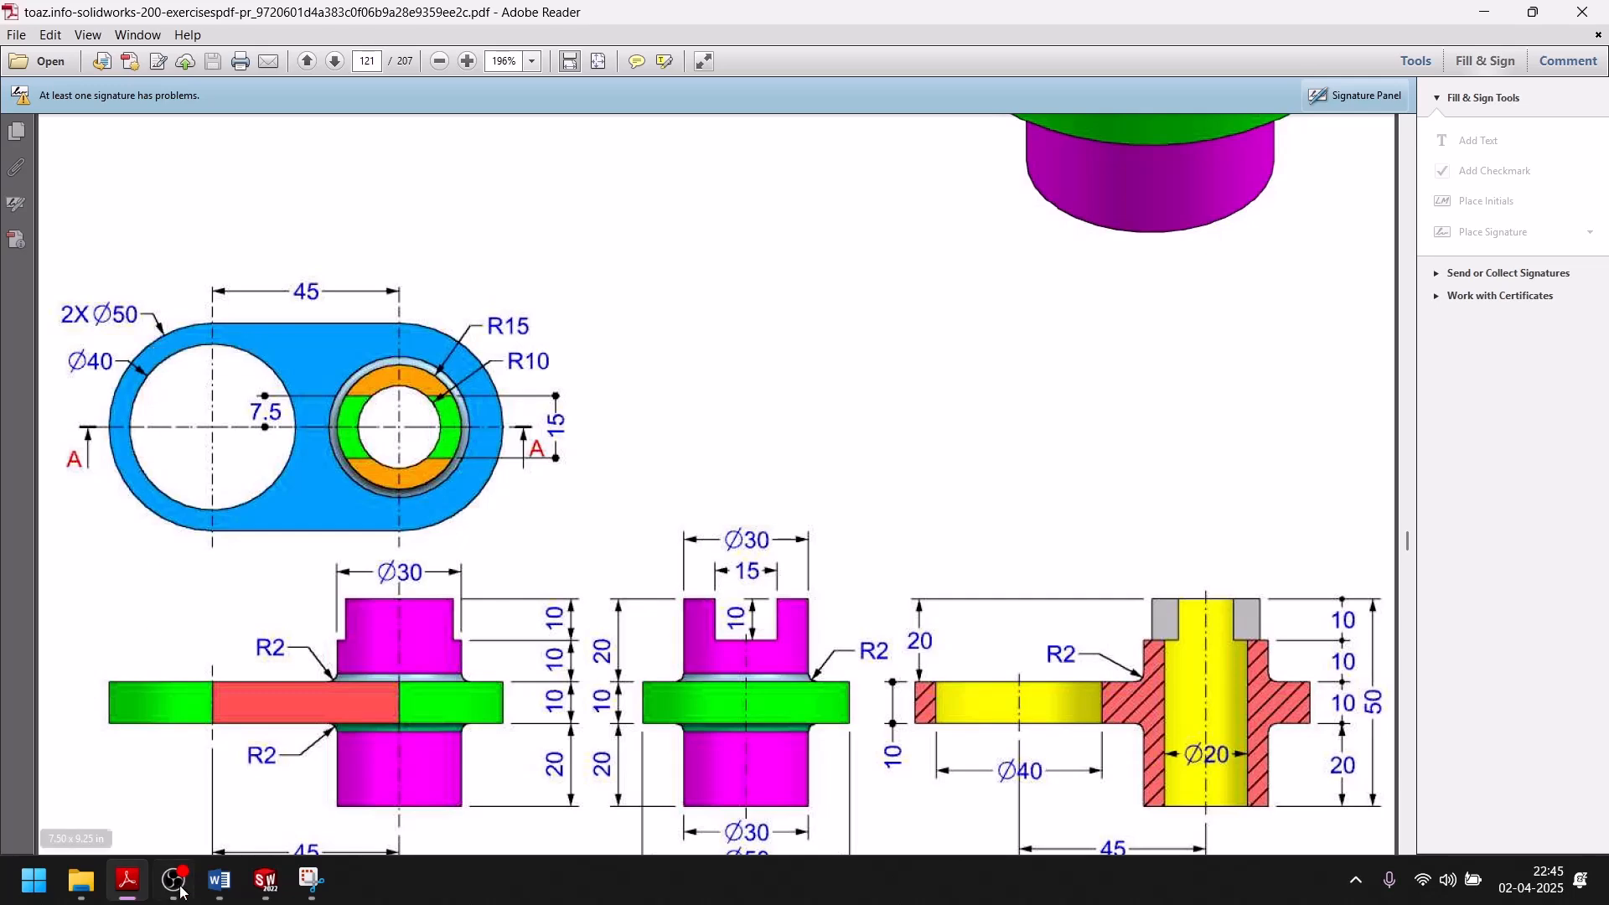
{"action": "left_click", "coordinate": [265, 880]}
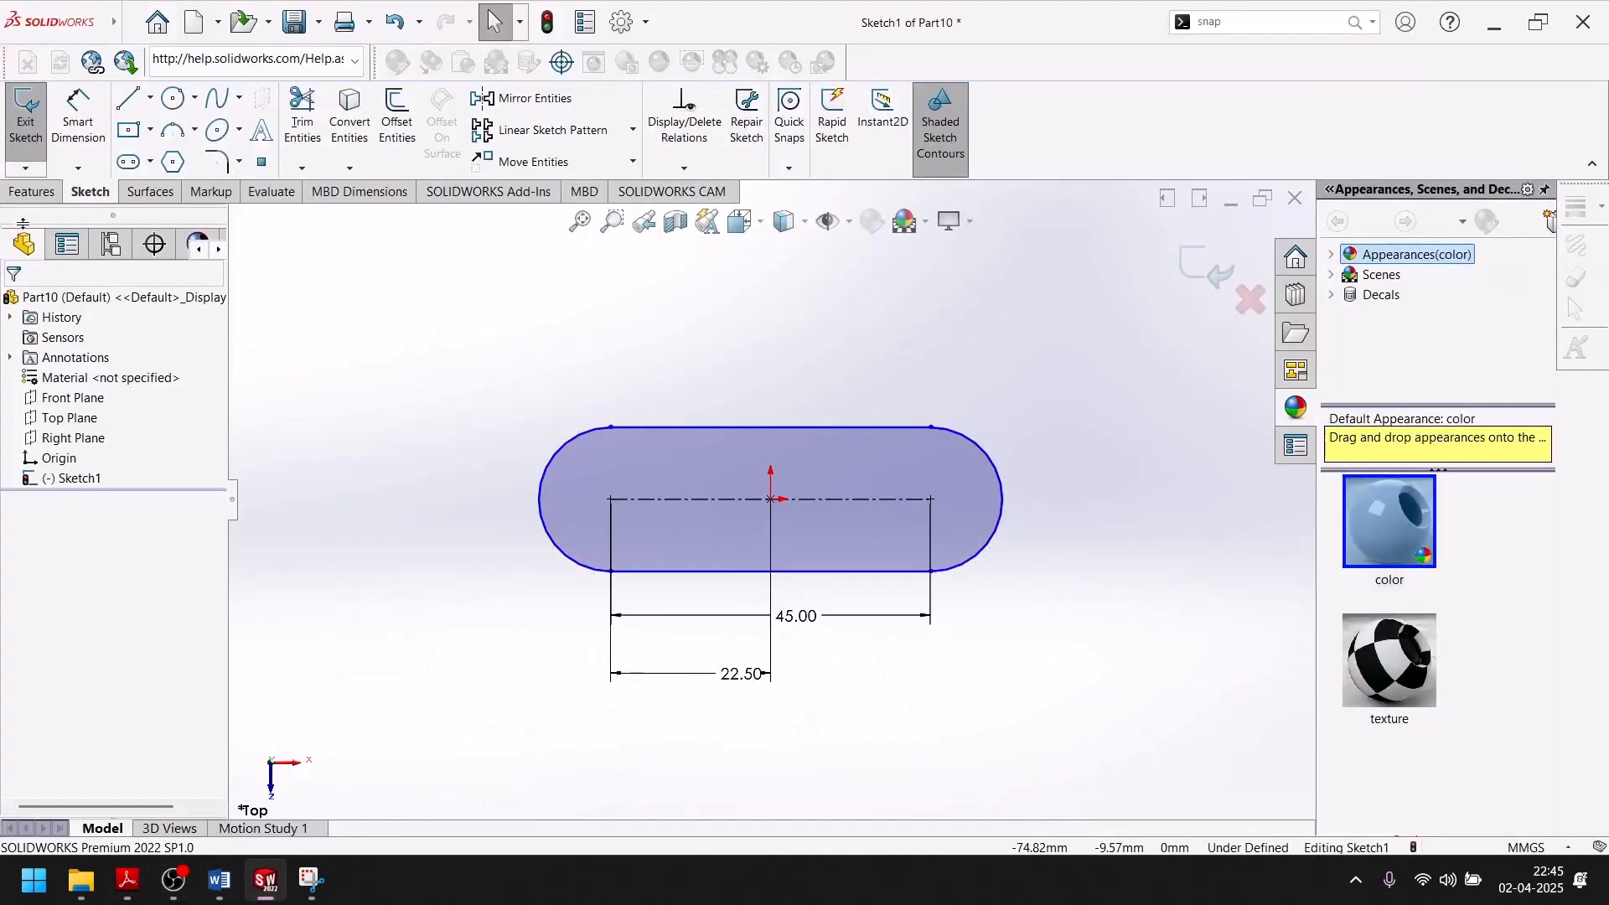
{"action": "left_click", "coordinate": [77, 117]}
{"action": "left_click", "coordinate": [572, 443]}
{"action": "left_click", "coordinate": [540, 393]}
{"action": "type", "text": "25"}
{"action": "key", "text": "Return"}
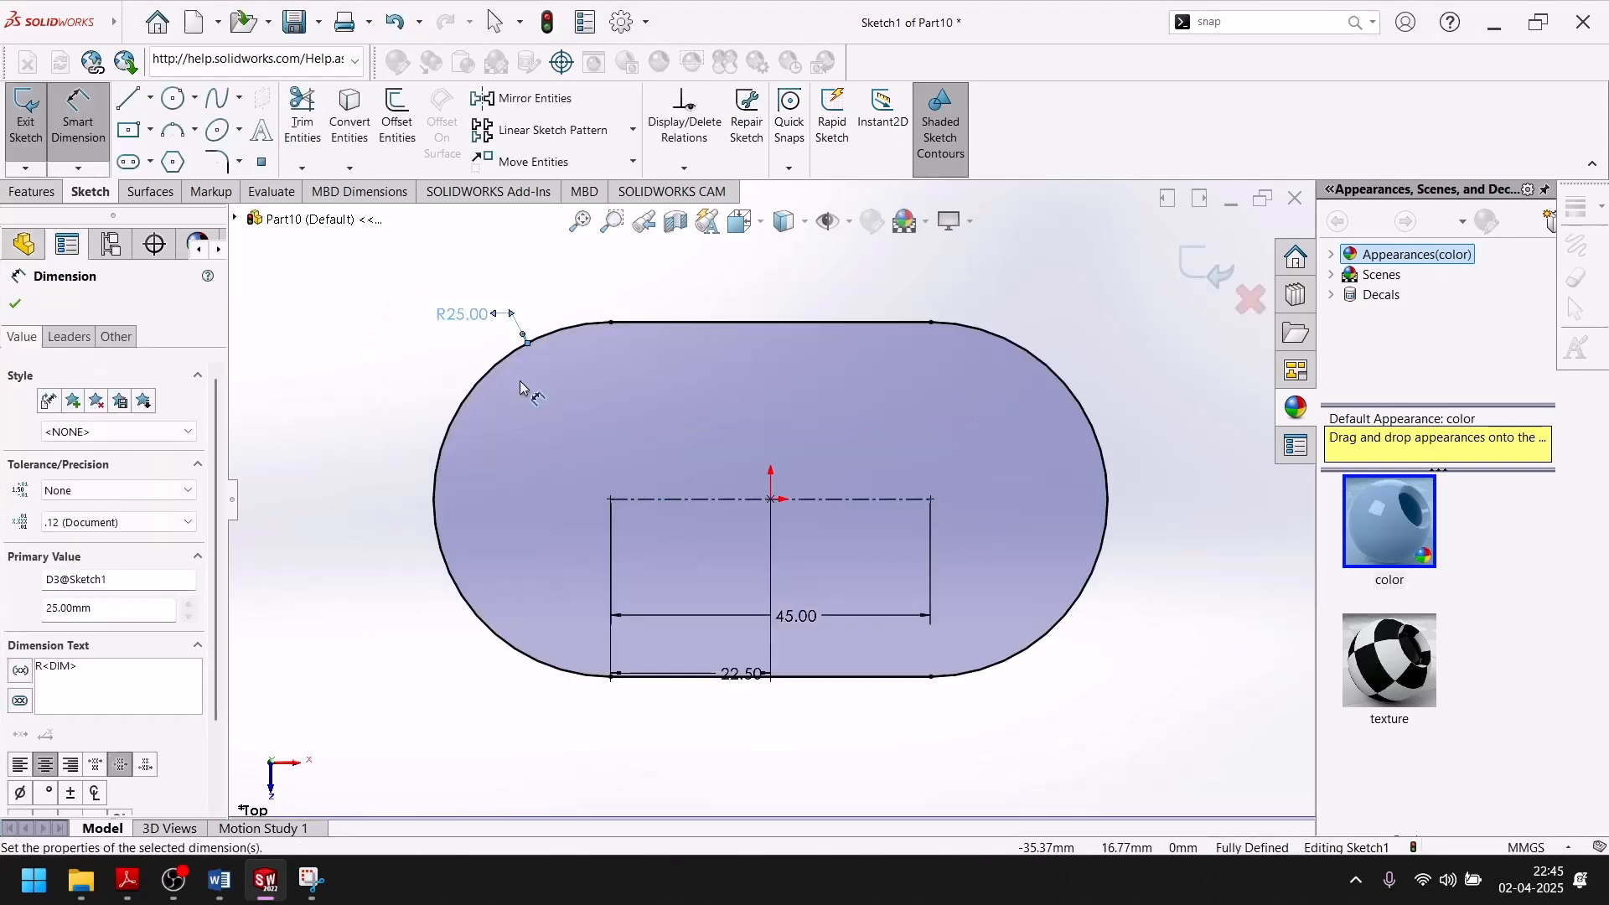
{"action": "left_click", "coordinate": [17, 304]}
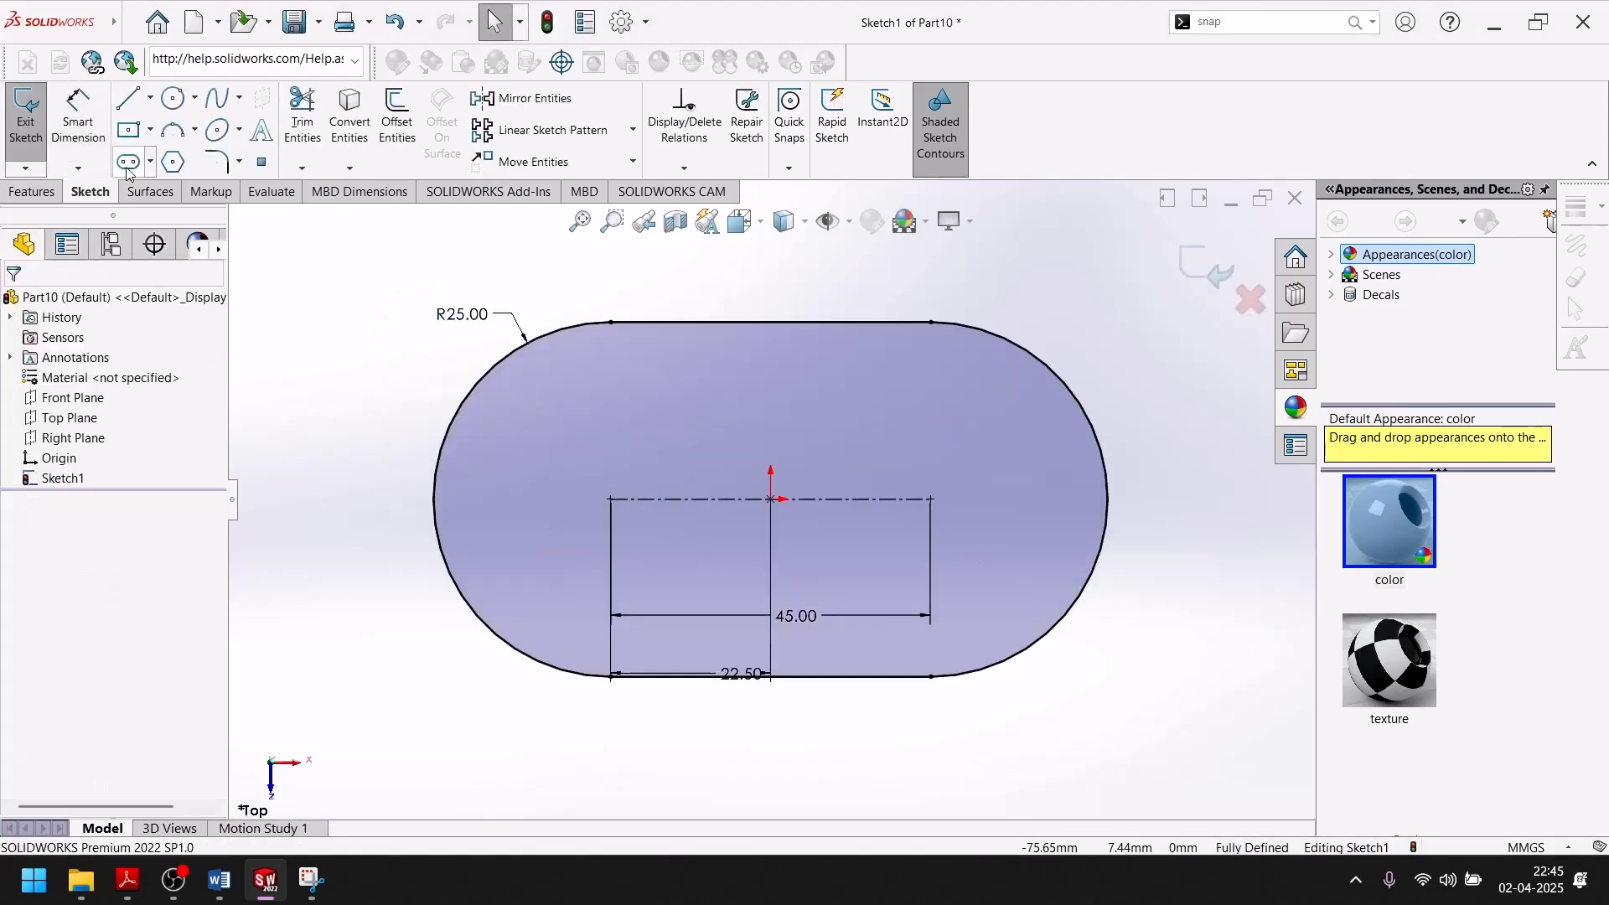
Sketch a circle centred on the slot's left arc centre and set its diameter to 40 mm.
{"action": "left_click", "coordinate": [173, 98]}
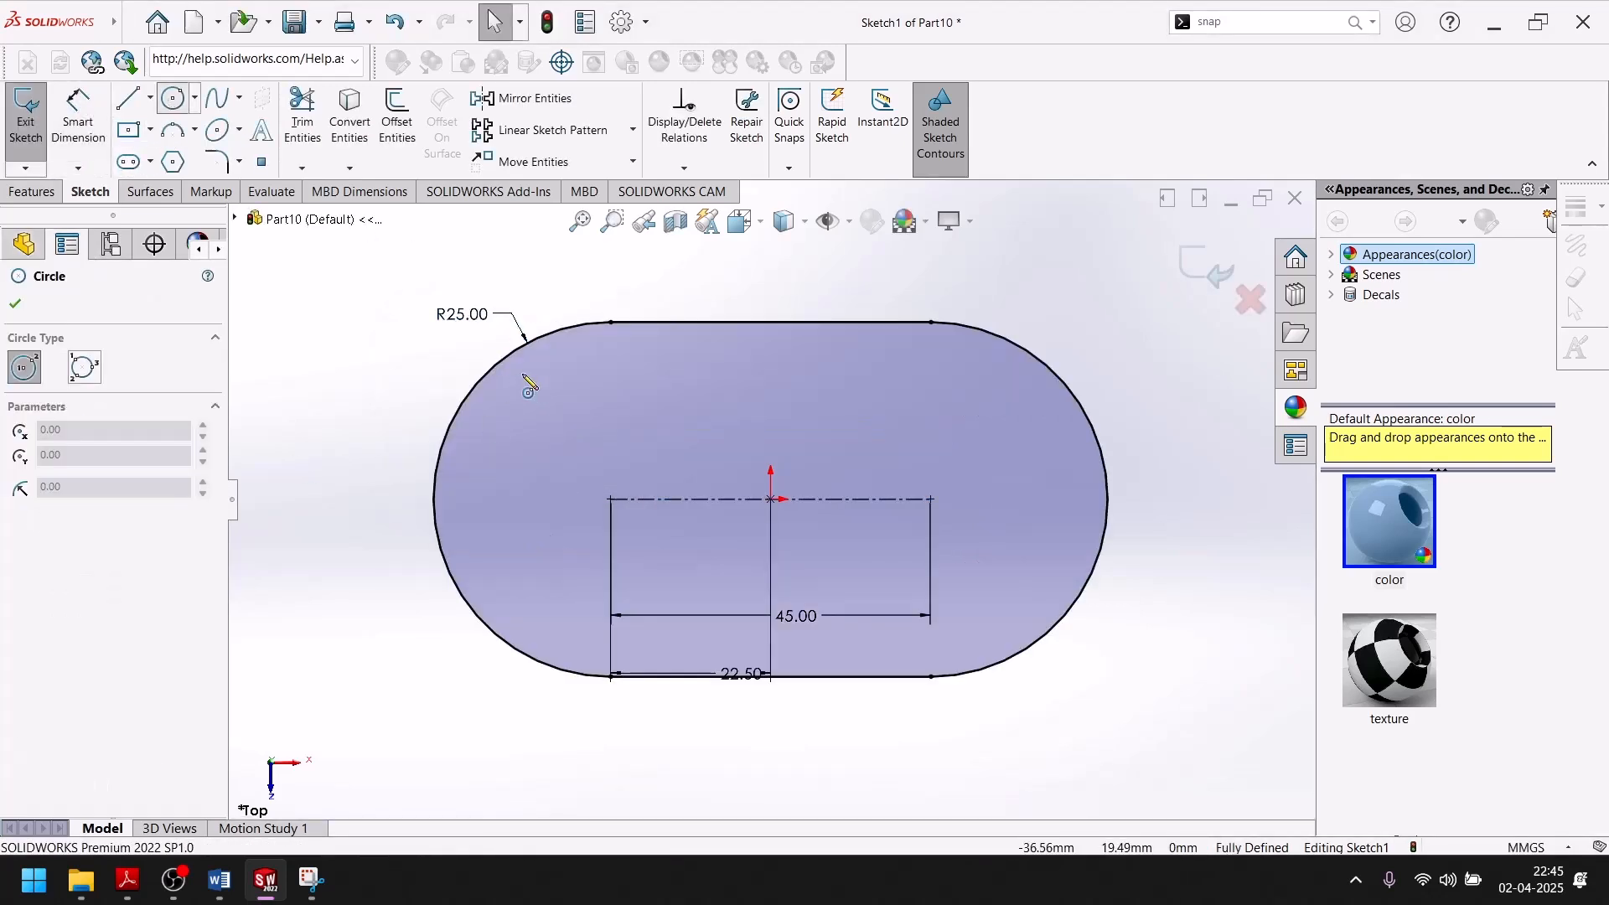
{"action": "left_click", "coordinate": [610, 499]}
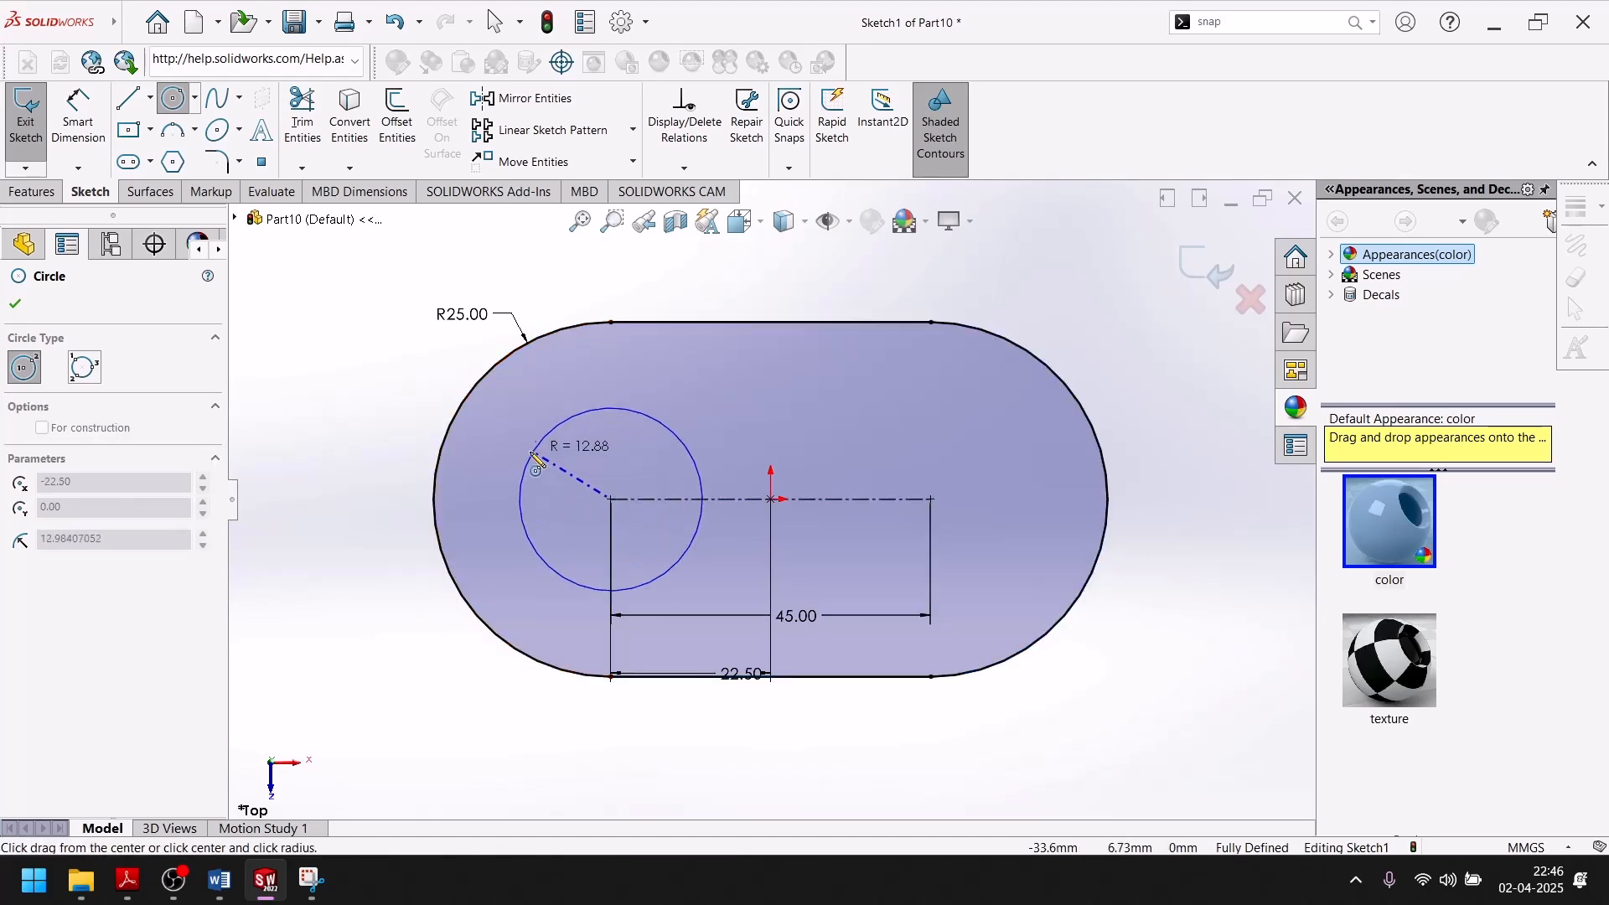
{"action": "left_click", "coordinate": [513, 431]}
{"action": "left_click", "coordinate": [17, 307]}
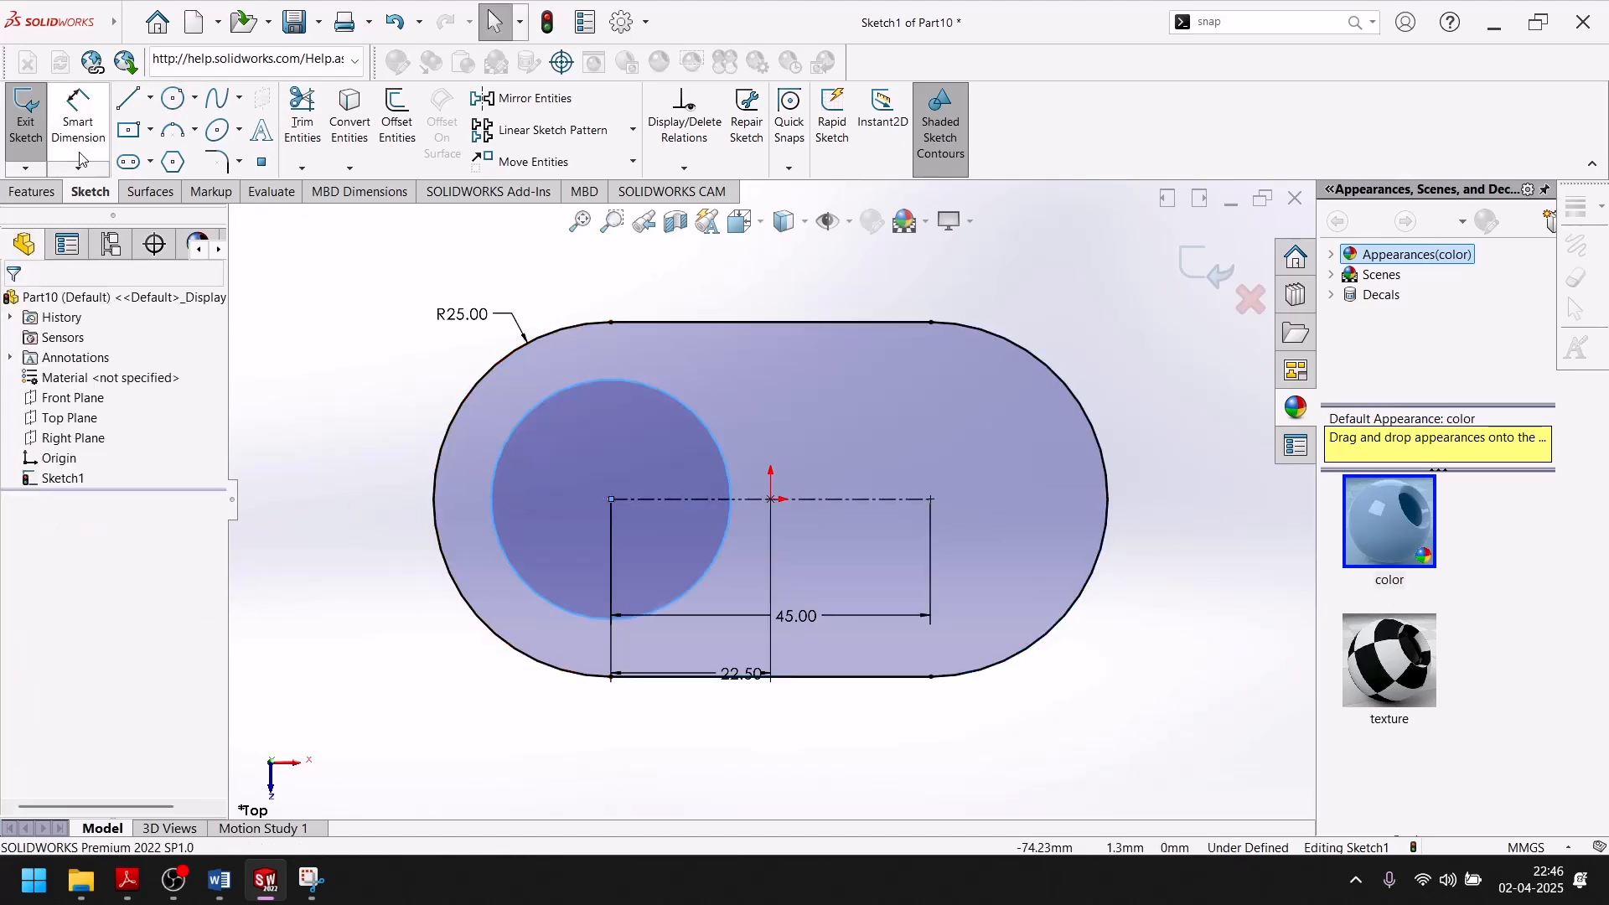
{"action": "left_click", "coordinate": [78, 117]}
{"action": "left_click", "coordinate": [513, 412]}
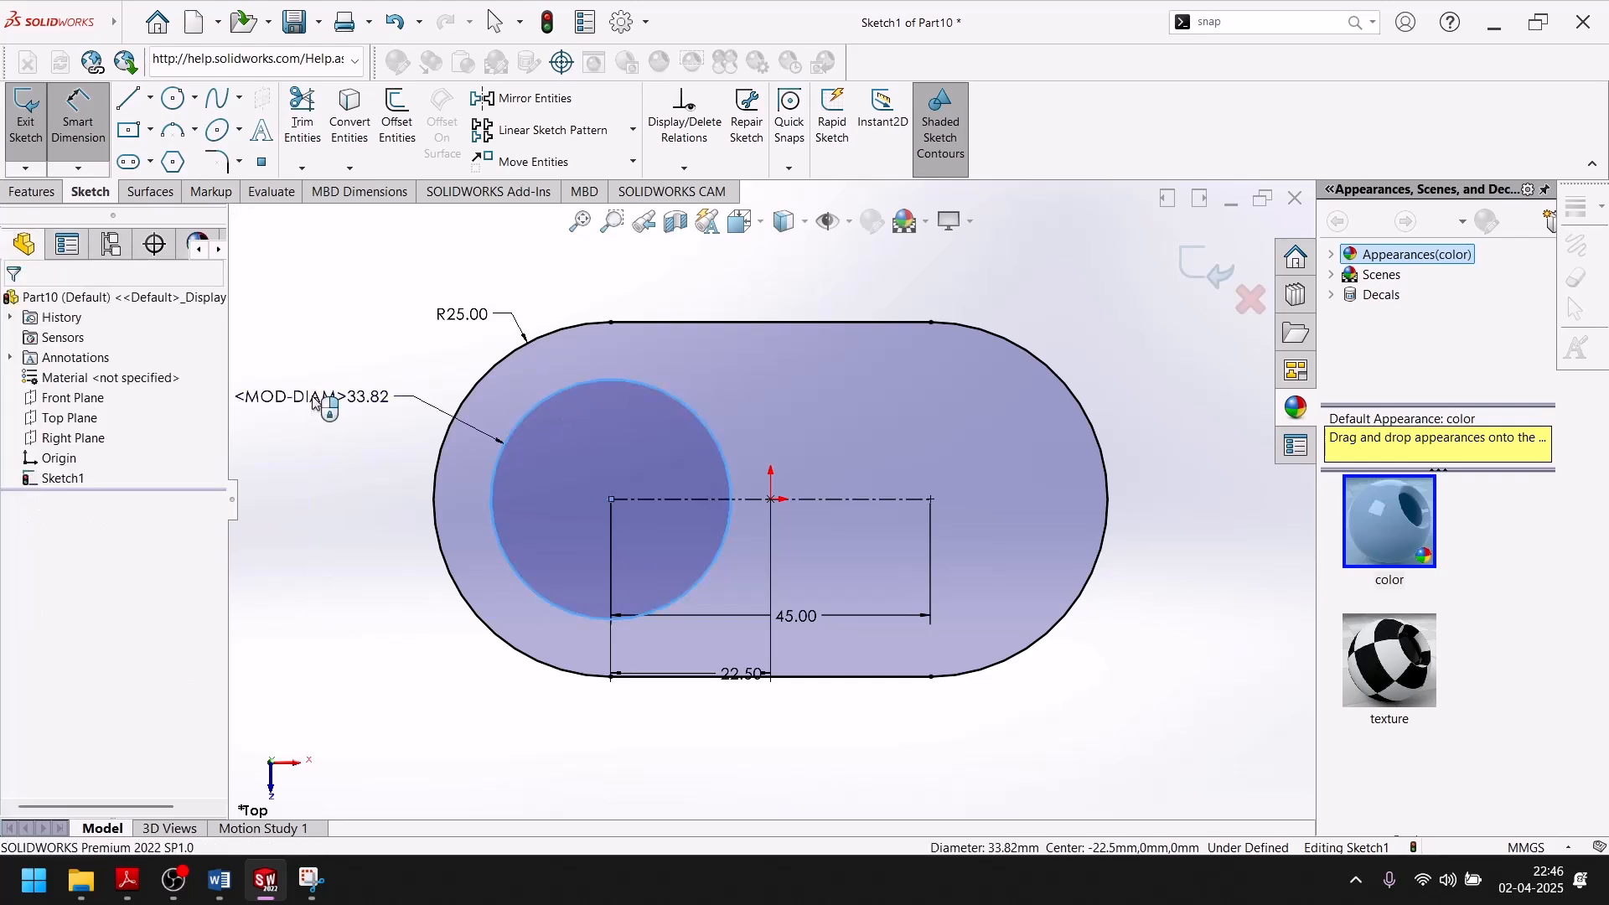
{"action": "left_click", "coordinate": [309, 392]}
{"action": "key", "text": "Return"}
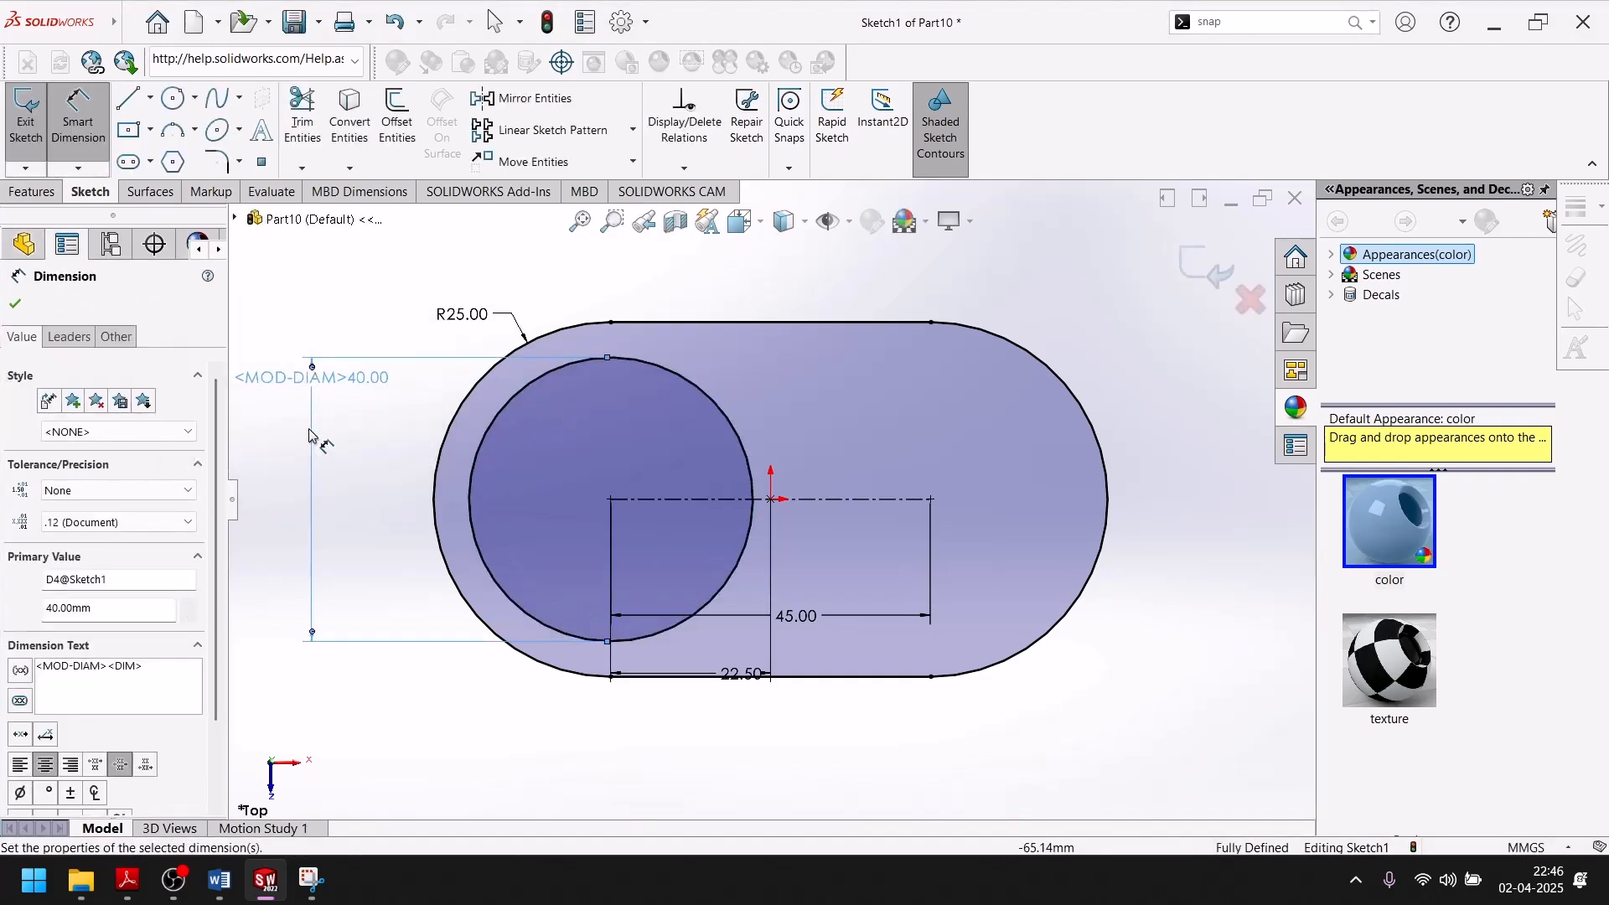
Consult the exercise drawing and sketch two concentric circles at the slot's right arc centre, about 24 mm and 30 mm in diameter.
{"action": "left_click", "coordinate": [264, 886]}
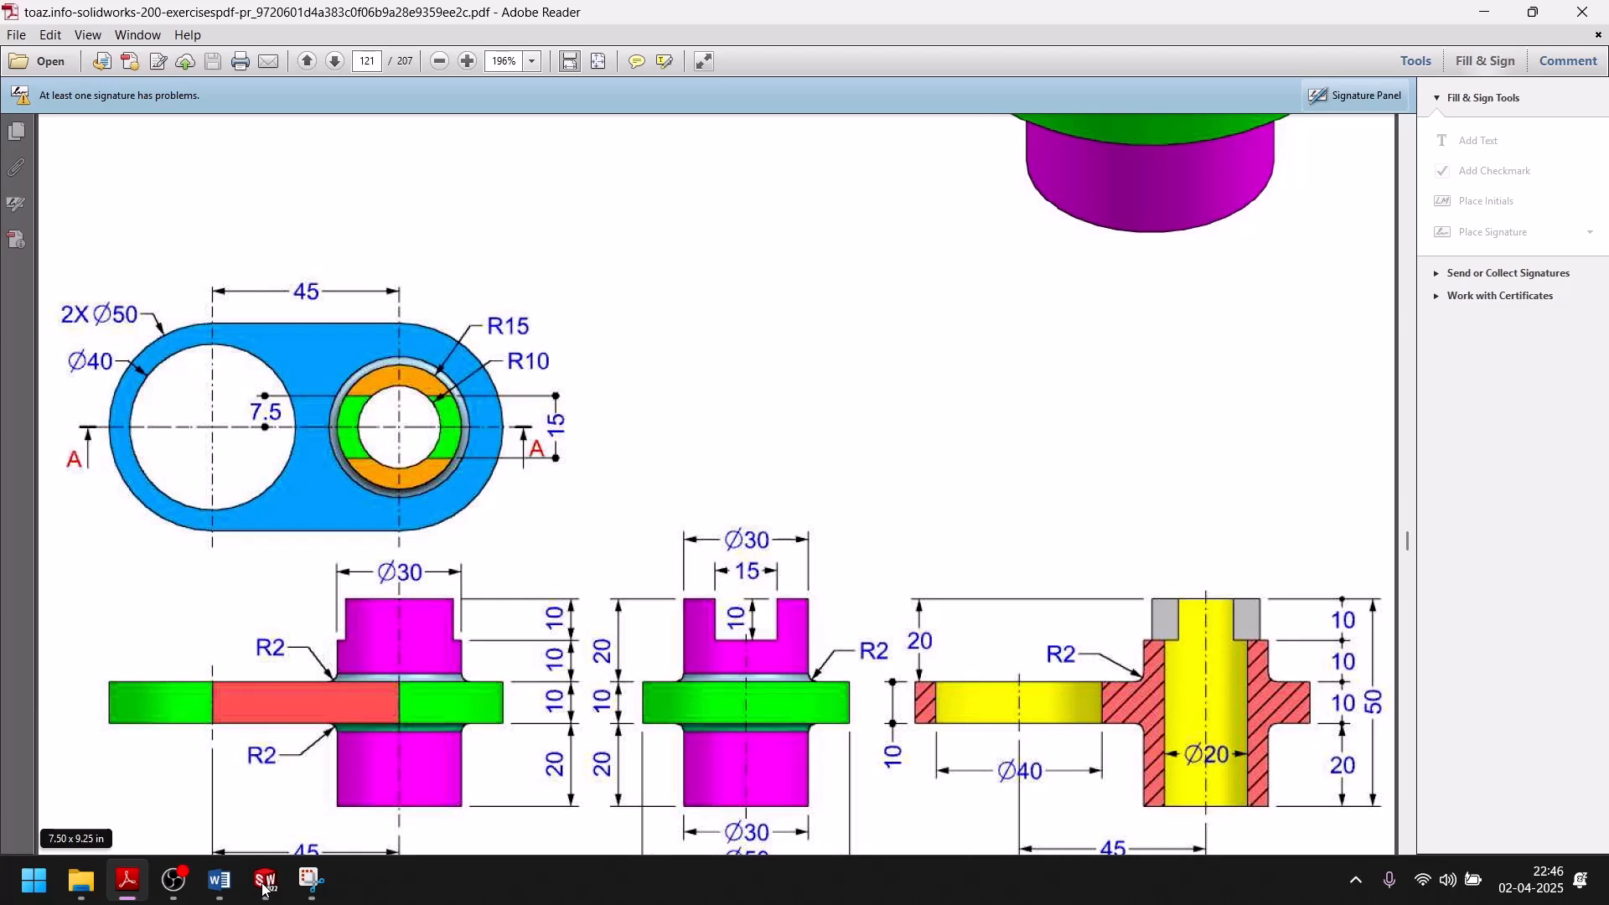
{"action": "left_click", "coordinate": [264, 886]}
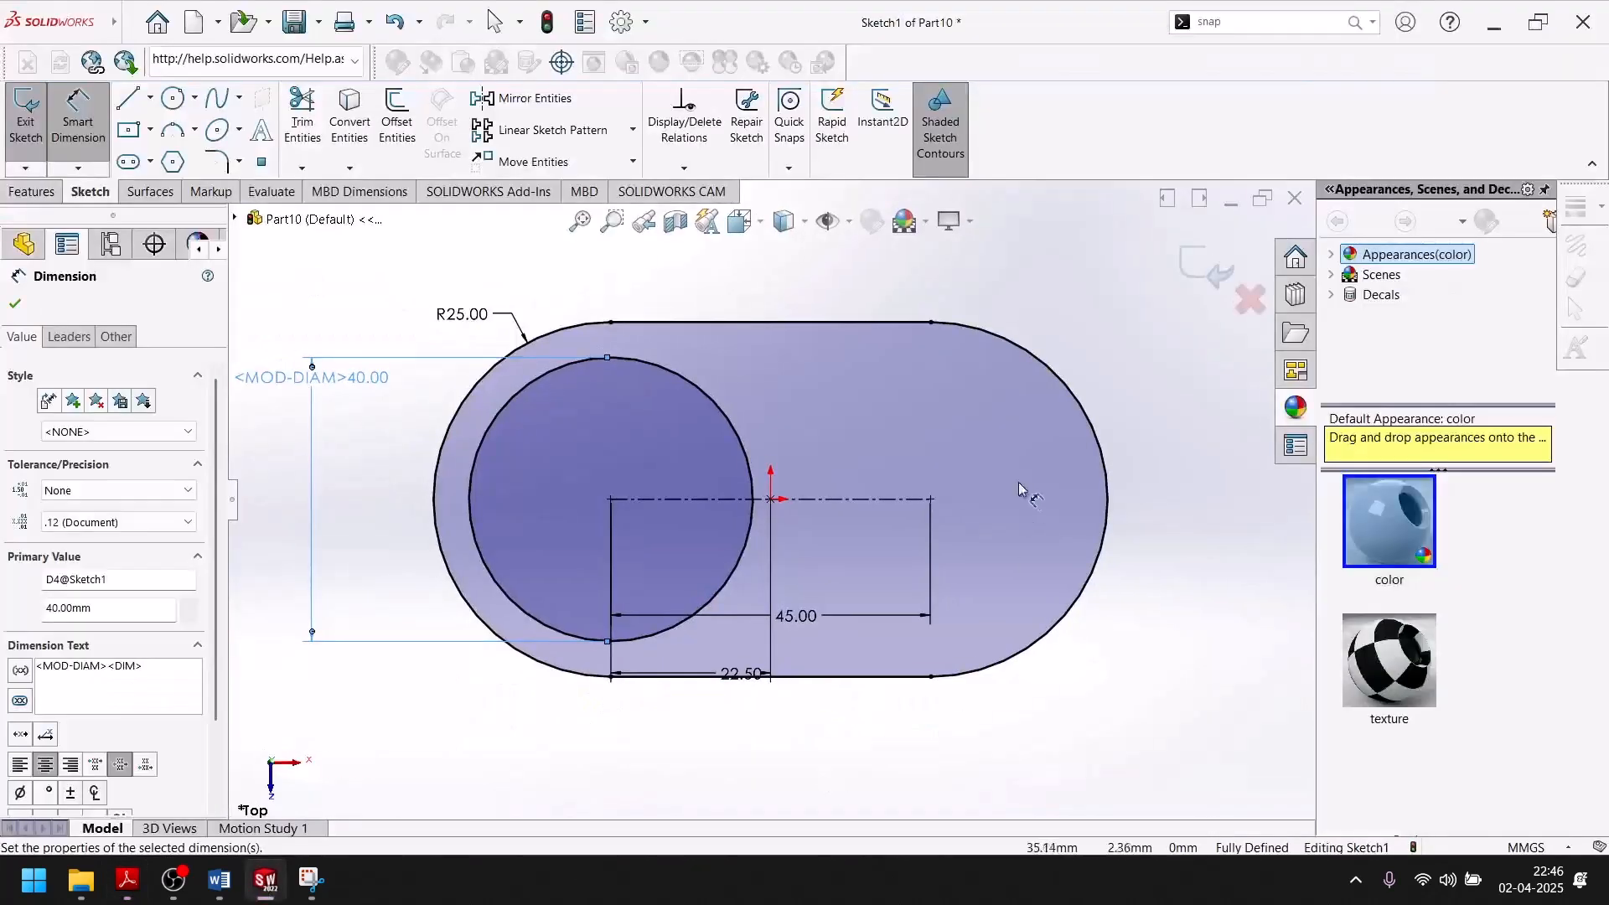
{"action": "left_click", "coordinate": [172, 100]}
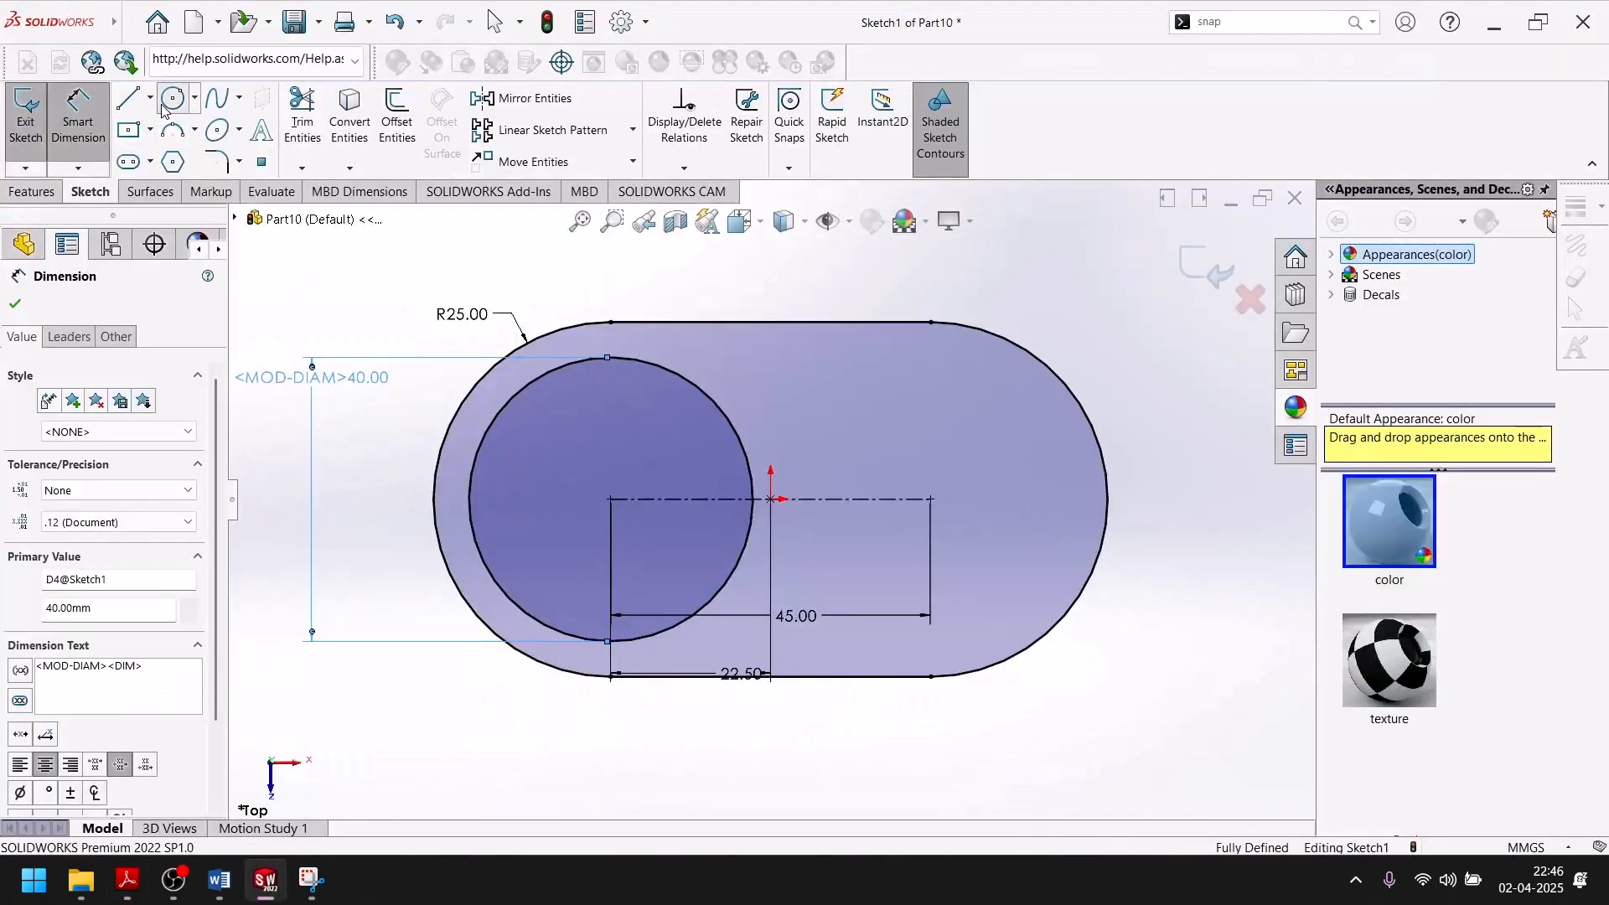
{"action": "left_click", "coordinate": [930, 500]}
{"action": "left_click", "coordinate": [993, 444]}
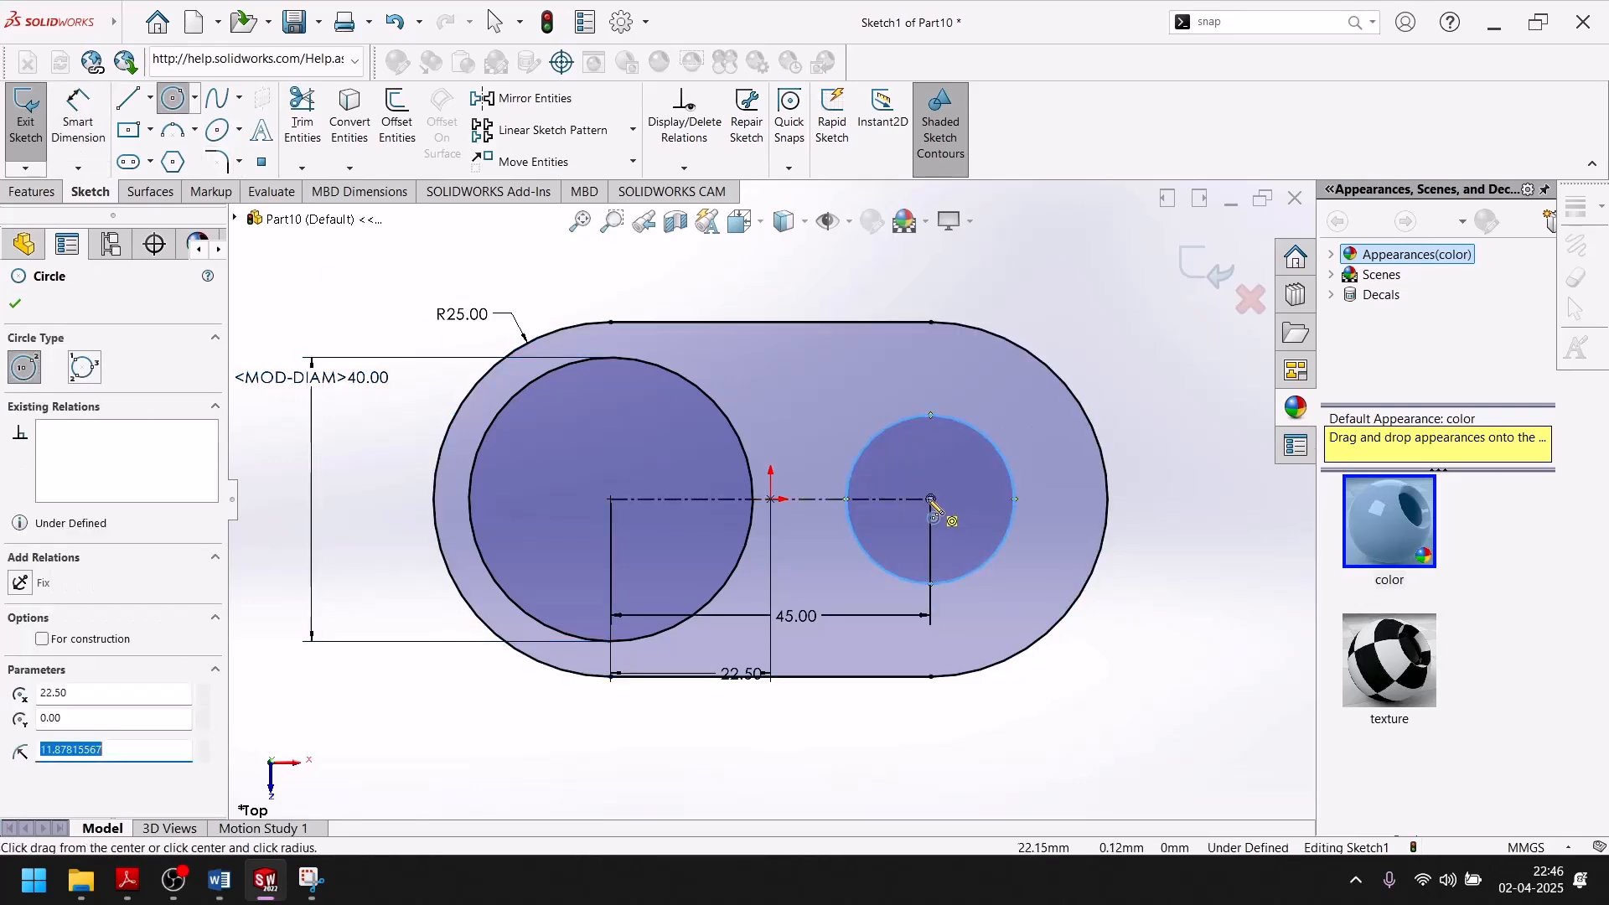
{"action": "left_click", "coordinate": [930, 500]}
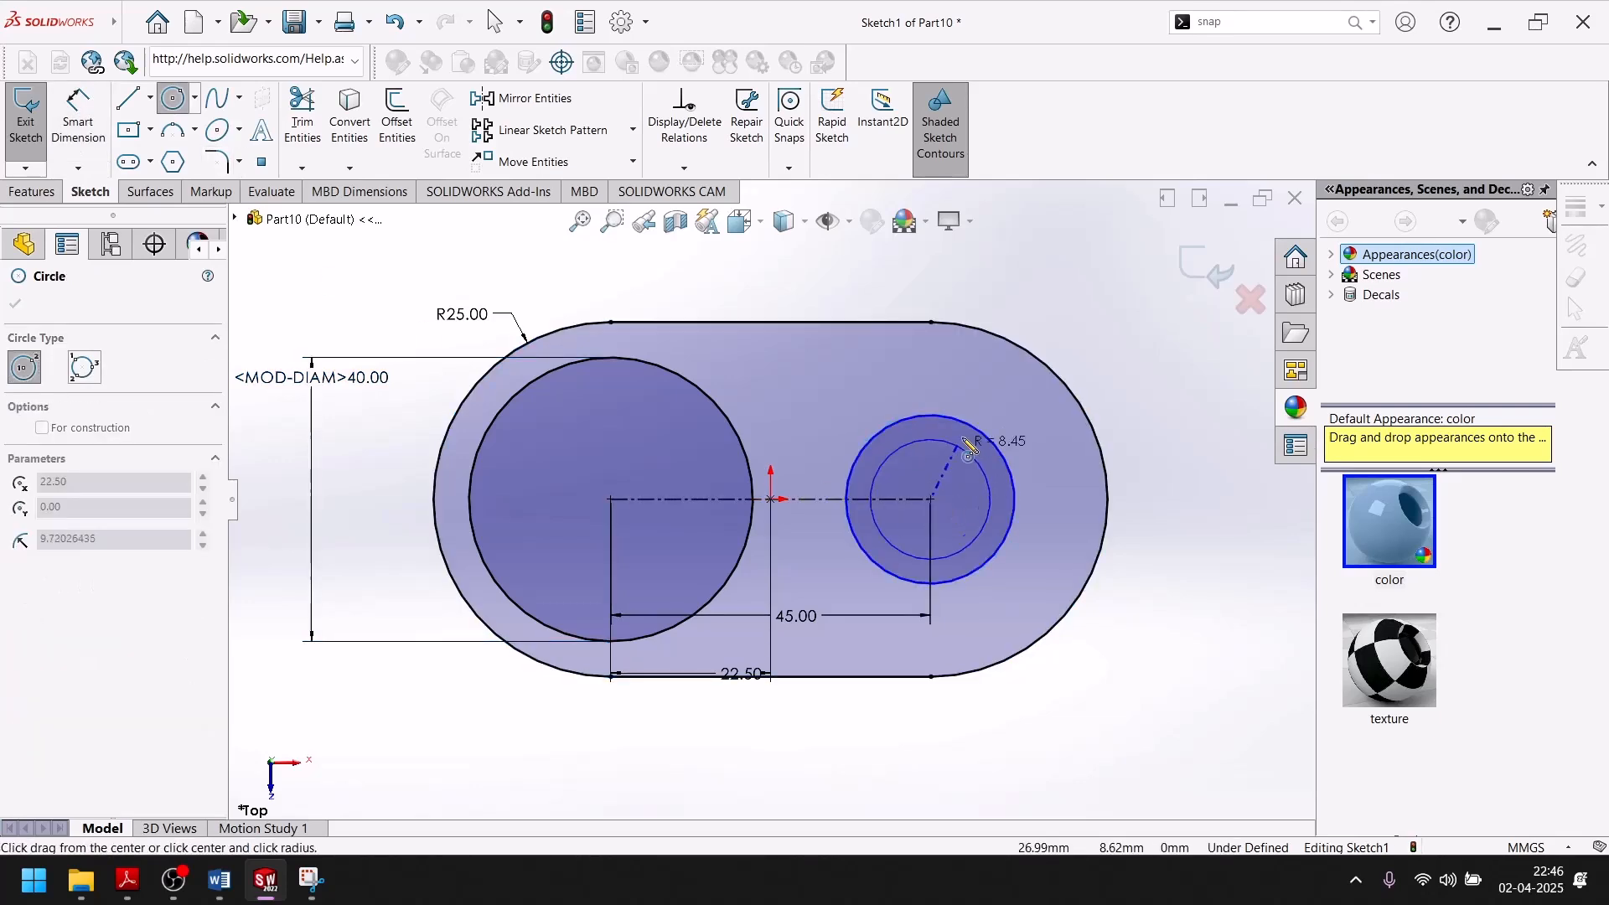
{"action": "left_click", "coordinate": [1006, 426]}
{"action": "left_click", "coordinate": [15, 303]}
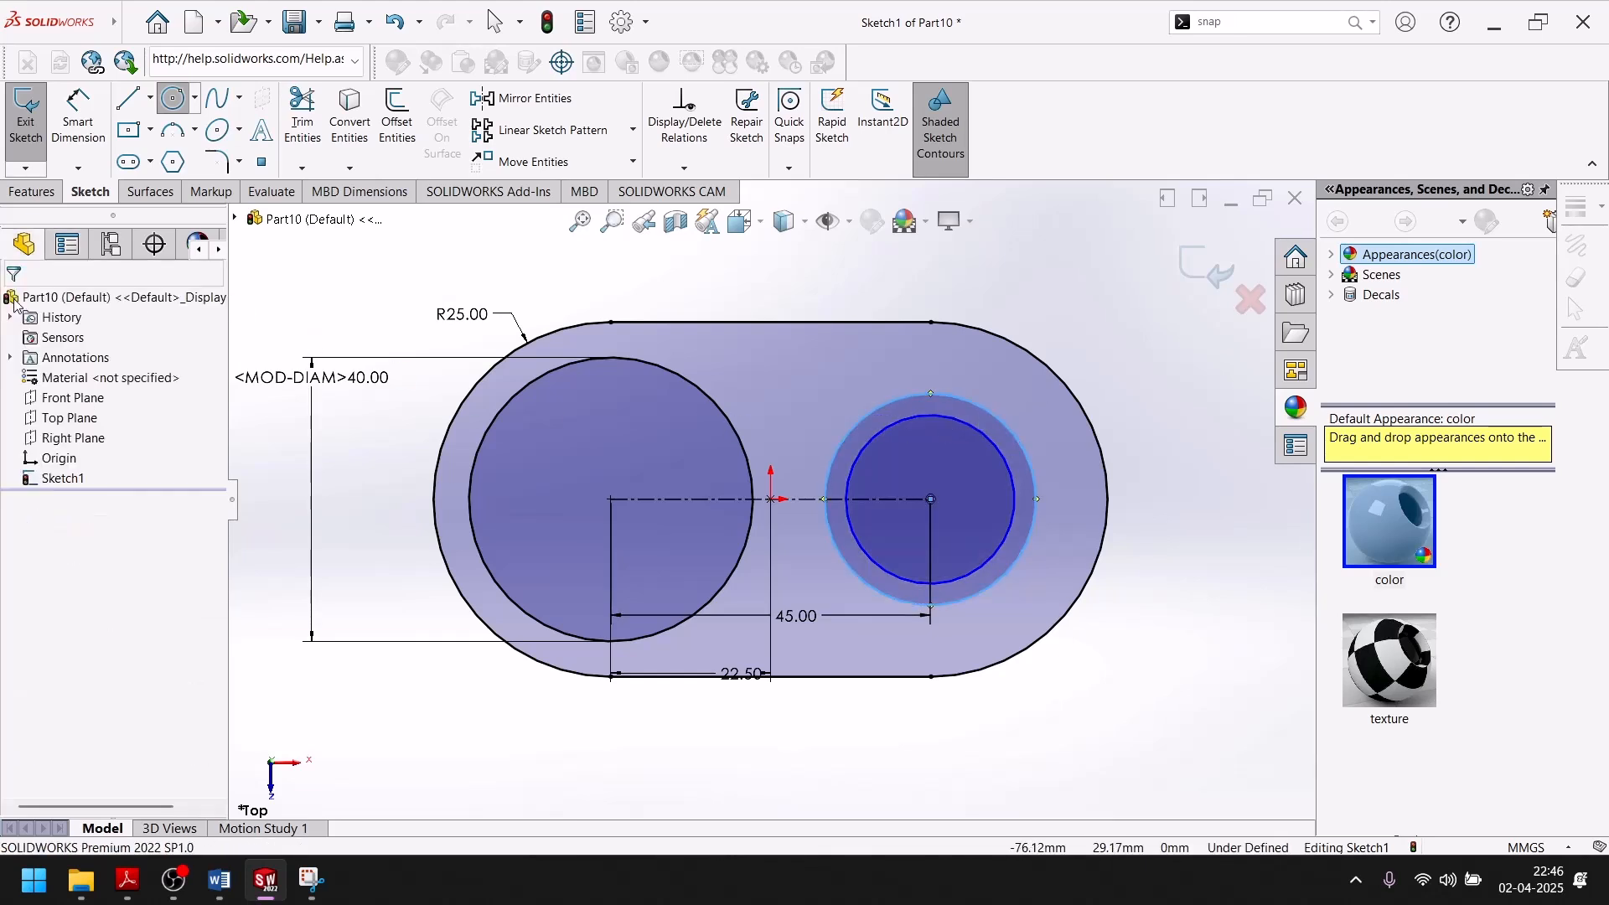
Dimension the outer of the two concentric circles to a diameter of 30 mm.
{"action": "left_click", "coordinate": [78, 118]}
{"action": "left_click", "coordinate": [972, 379]}
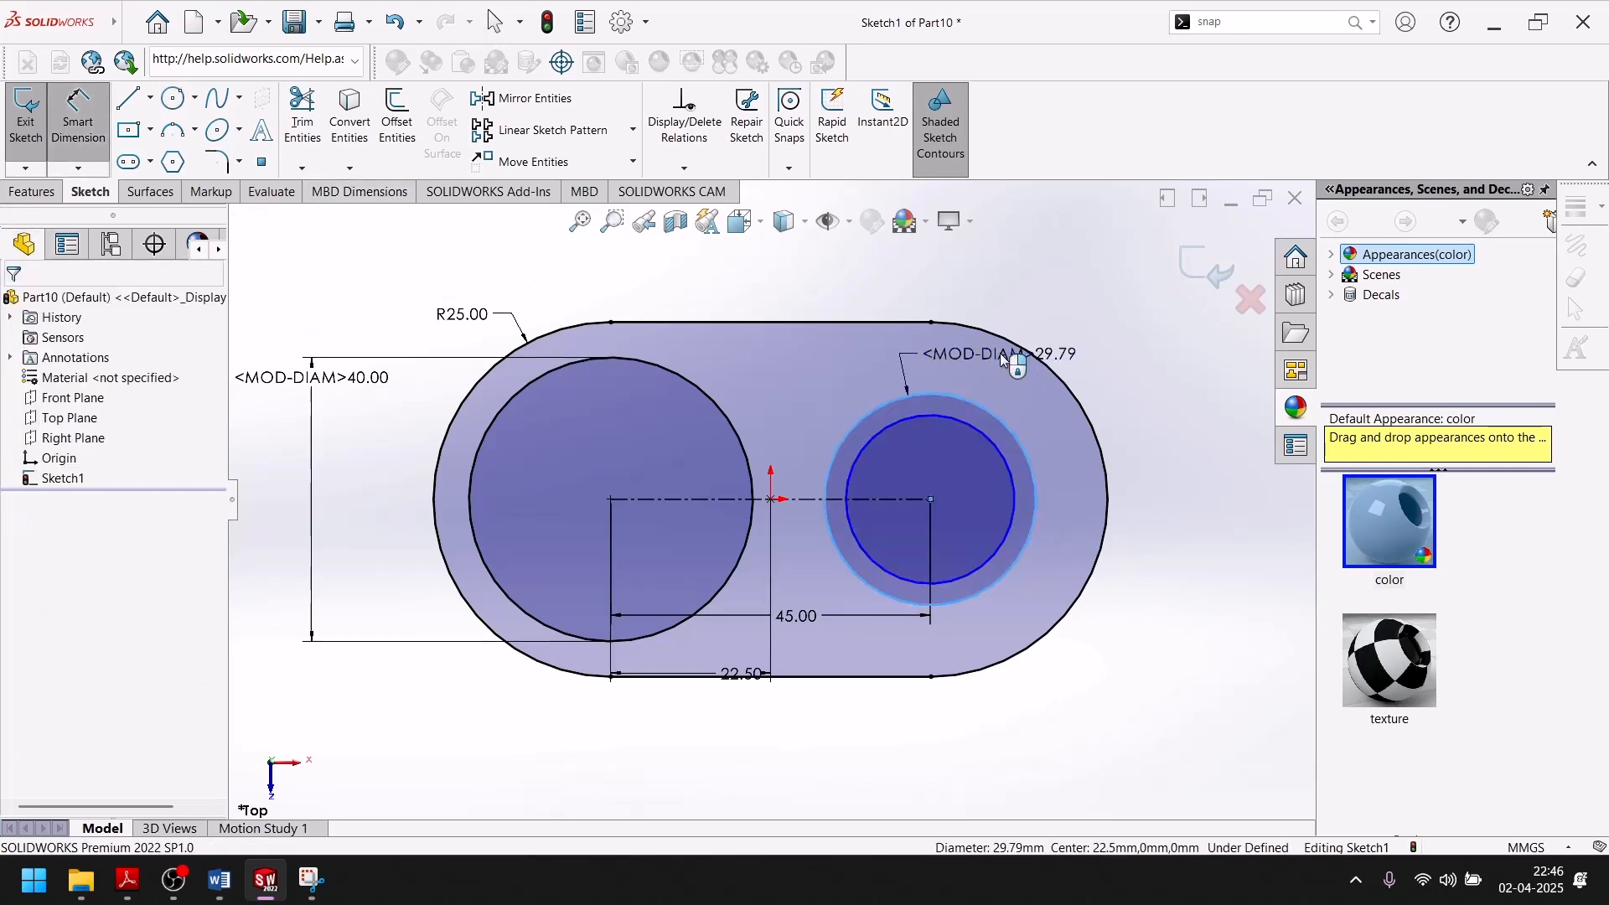
{"action": "left_click", "coordinate": [989, 354]}
{"action": "type", "text": "30"}
{"action": "key", "text": "Return"}
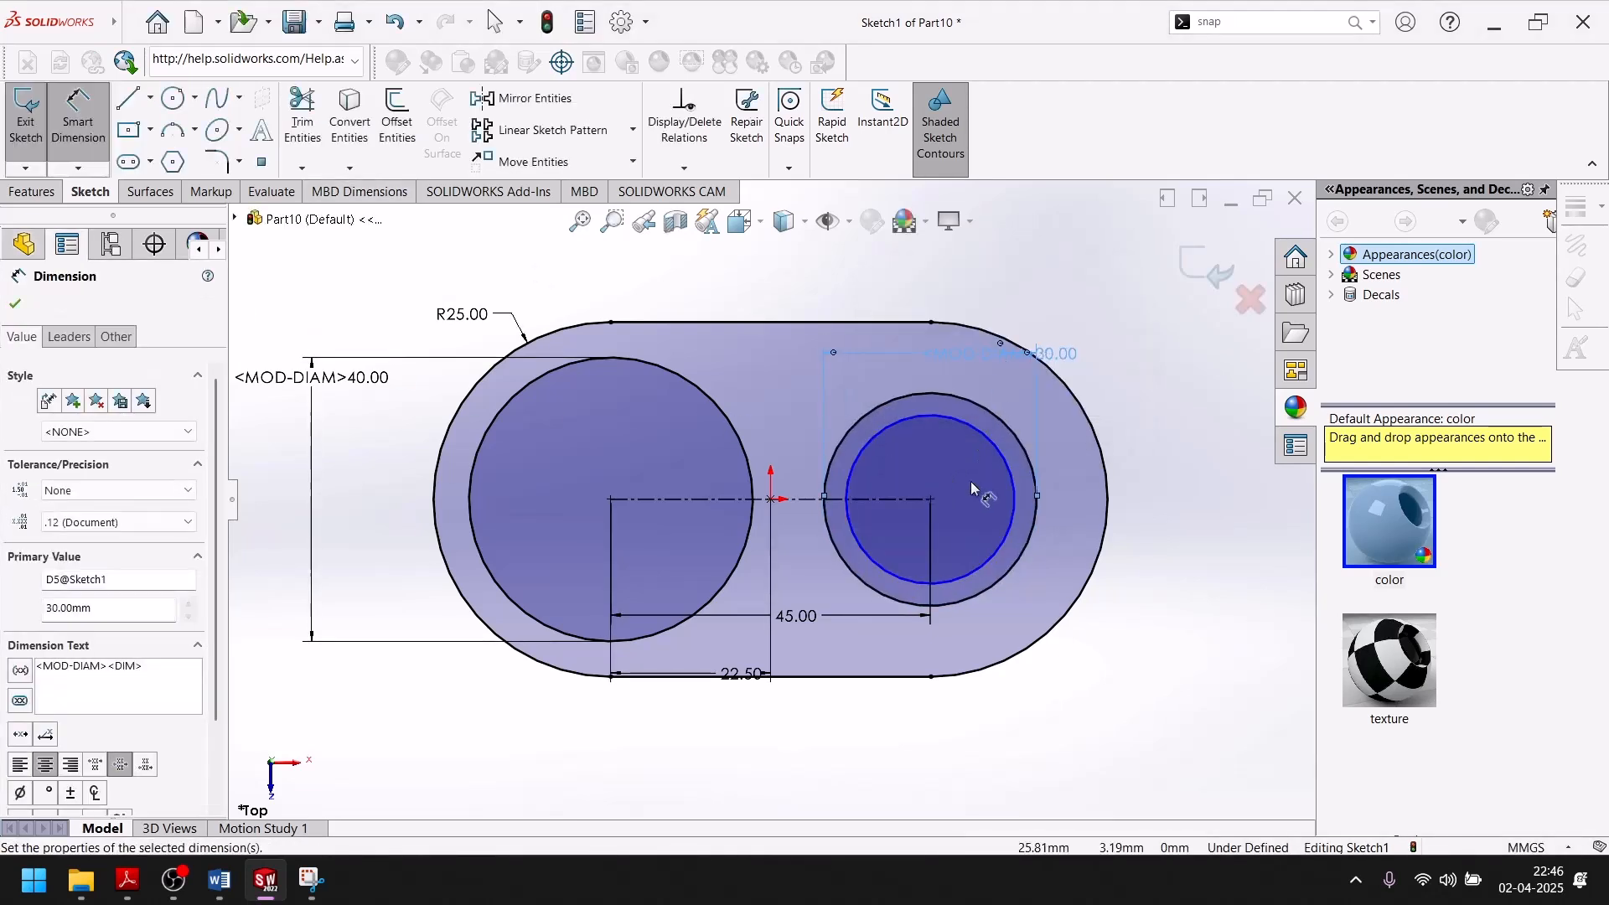
Dimension the inner concentric circle to a diameter of 20 mm and finish dimensioning.
{"action": "left_click", "coordinate": [1001, 448]}
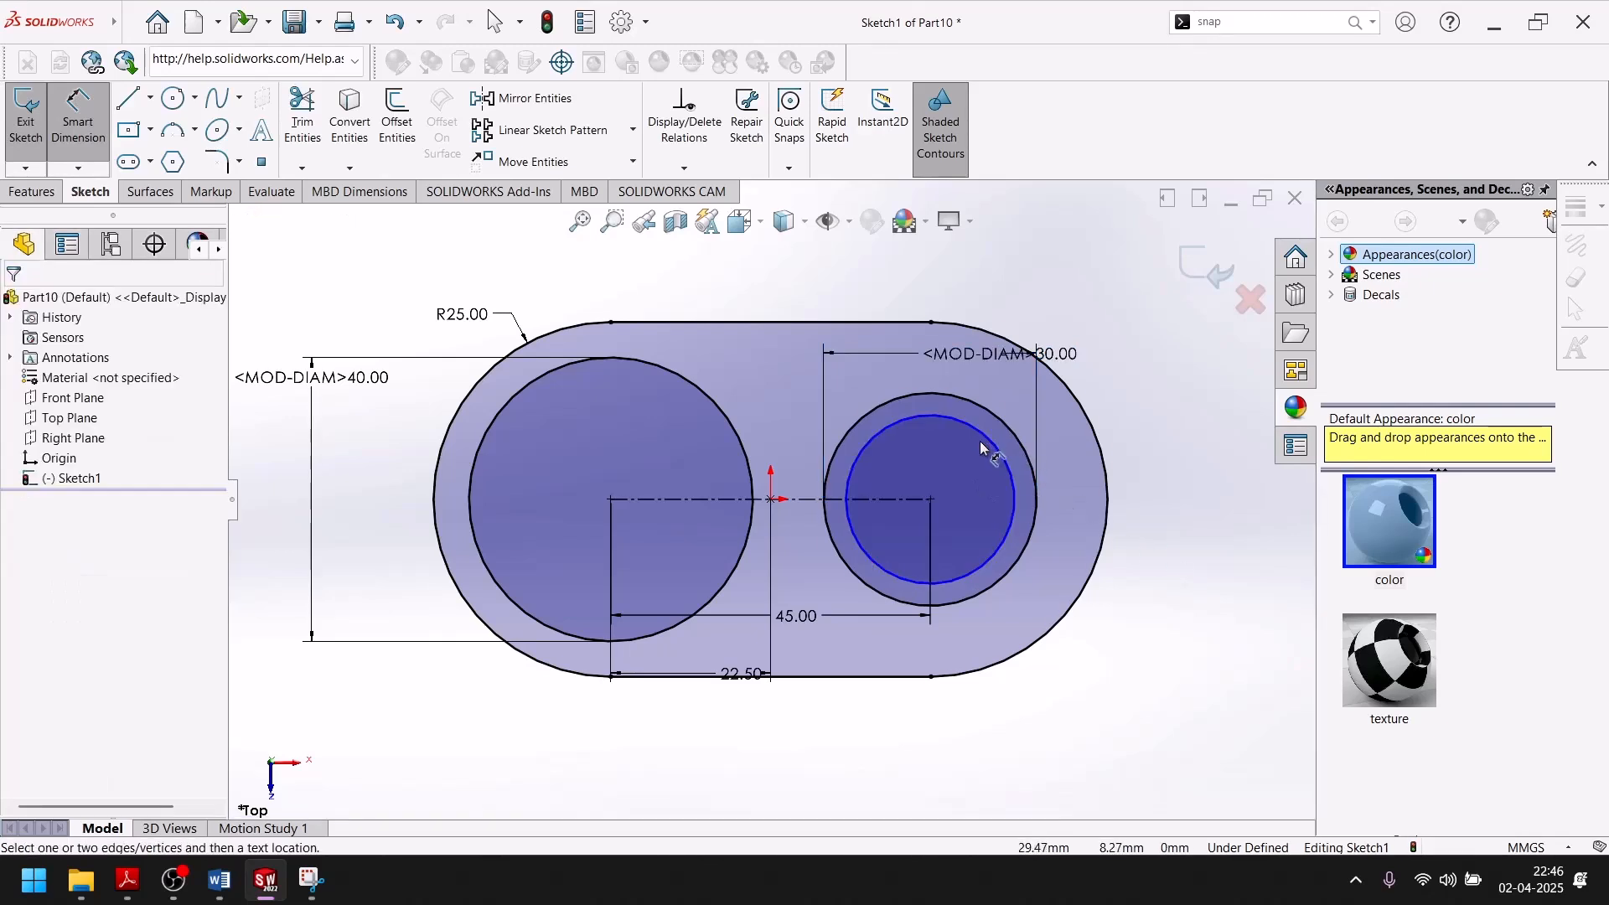
{"action": "left_click", "coordinate": [993, 445]}
{"action": "left_click", "coordinate": [1116, 408]}
{"action": "type", "text": "20"}
{"action": "key", "text": "Return"}
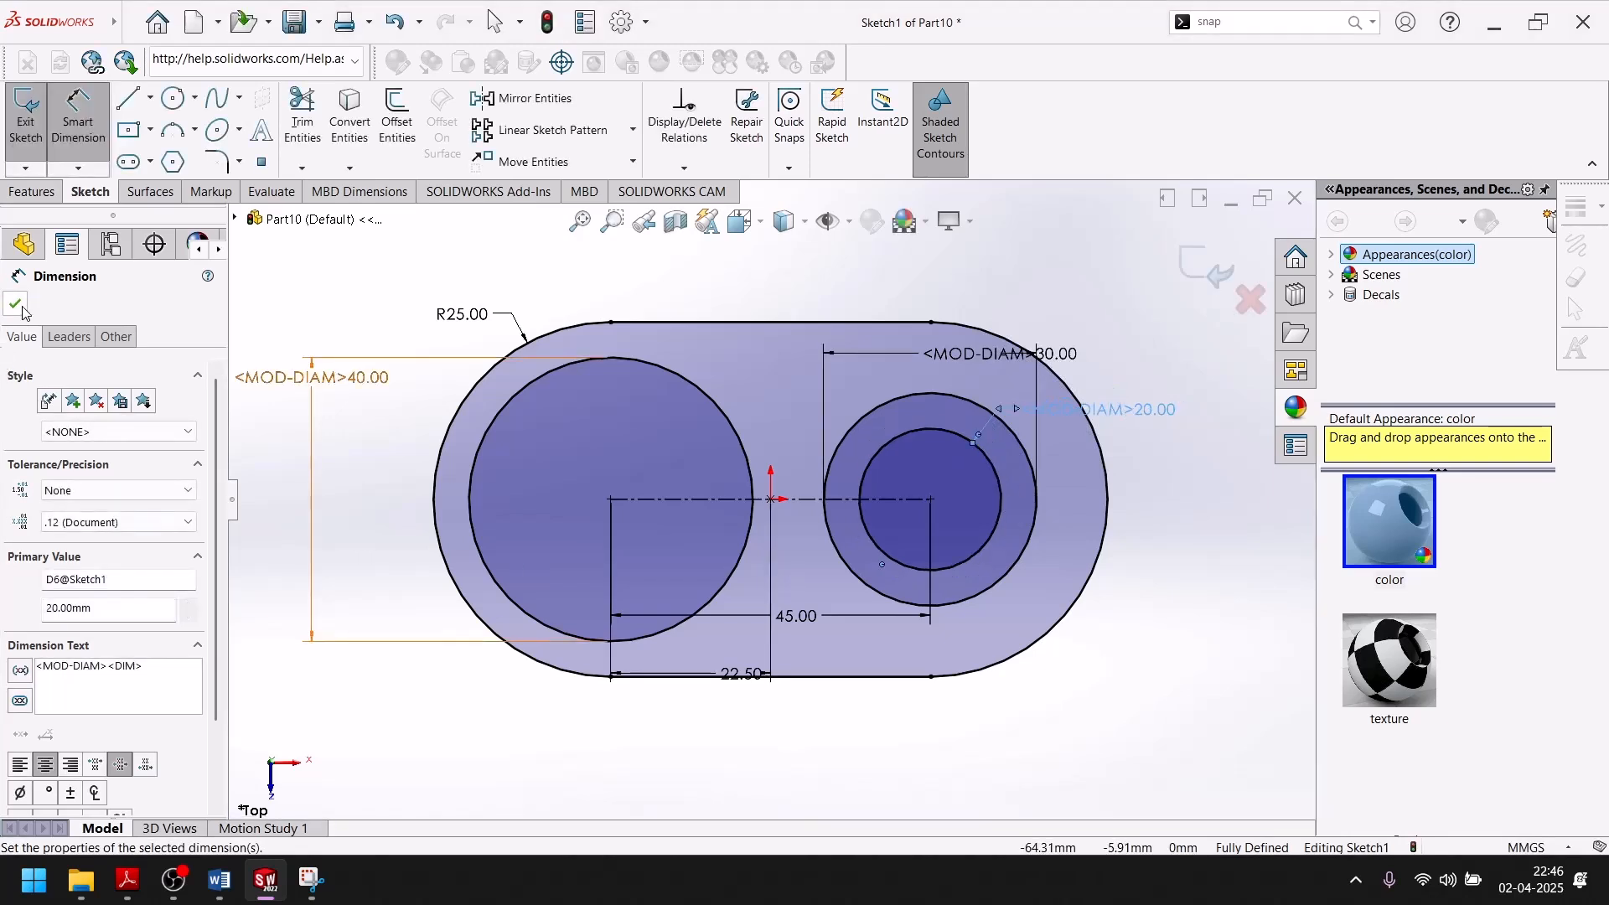
{"action": "left_click", "coordinate": [17, 305]}
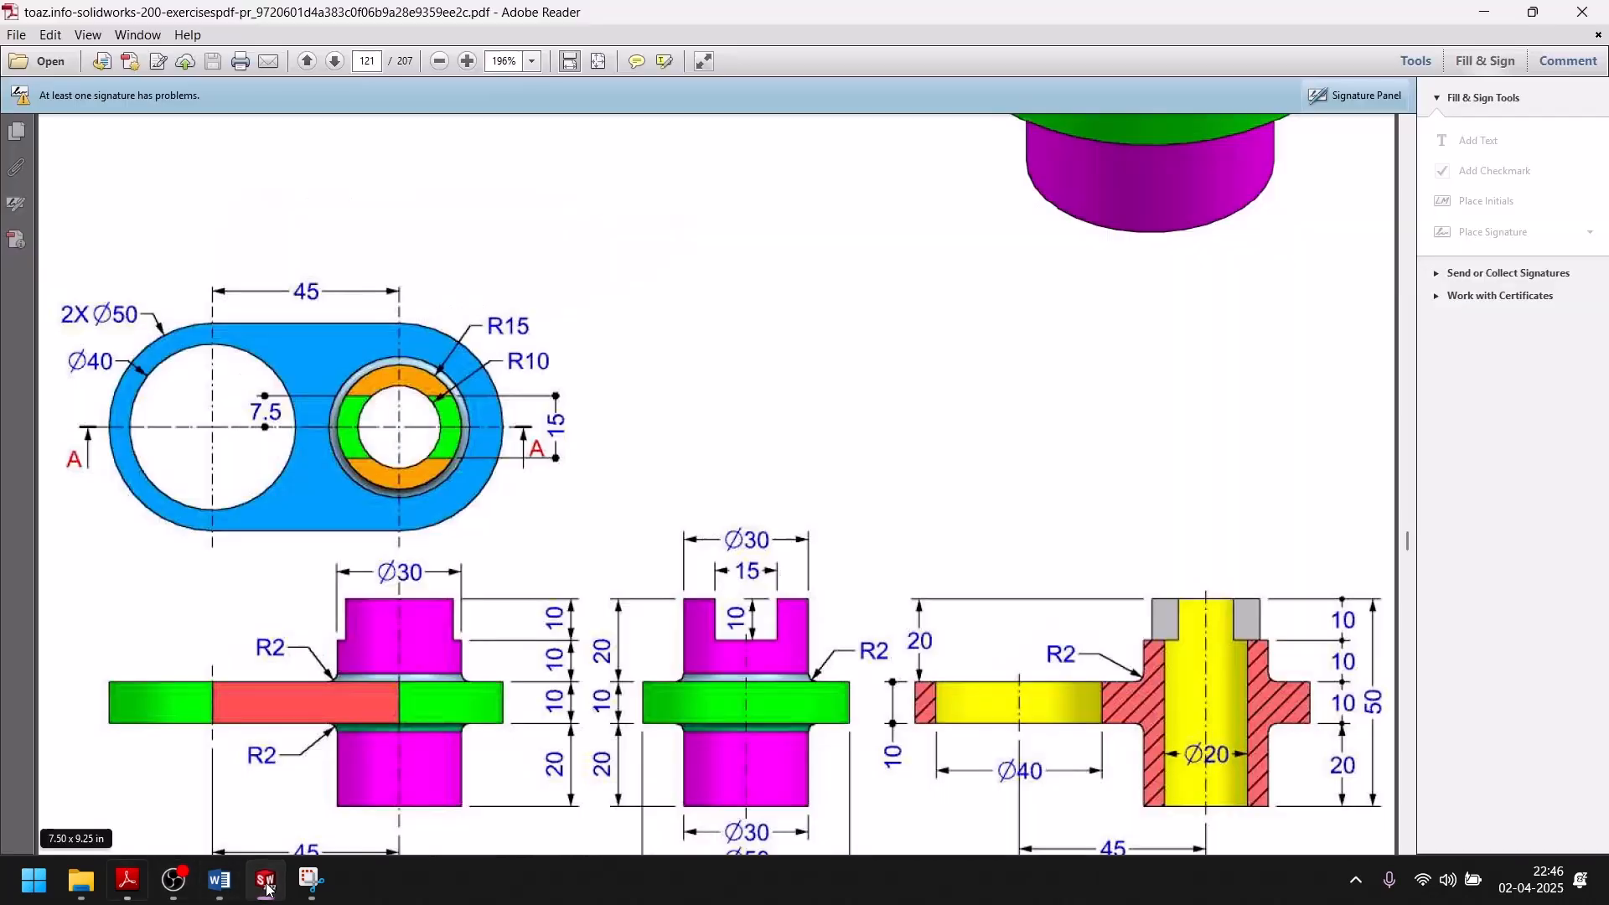
Check the plate thickness in the exercise drawing and extrude the link plate region around the 40 mm and 30 mm circles 10 mm.
{"action": "left_click", "coordinate": [127, 880]}
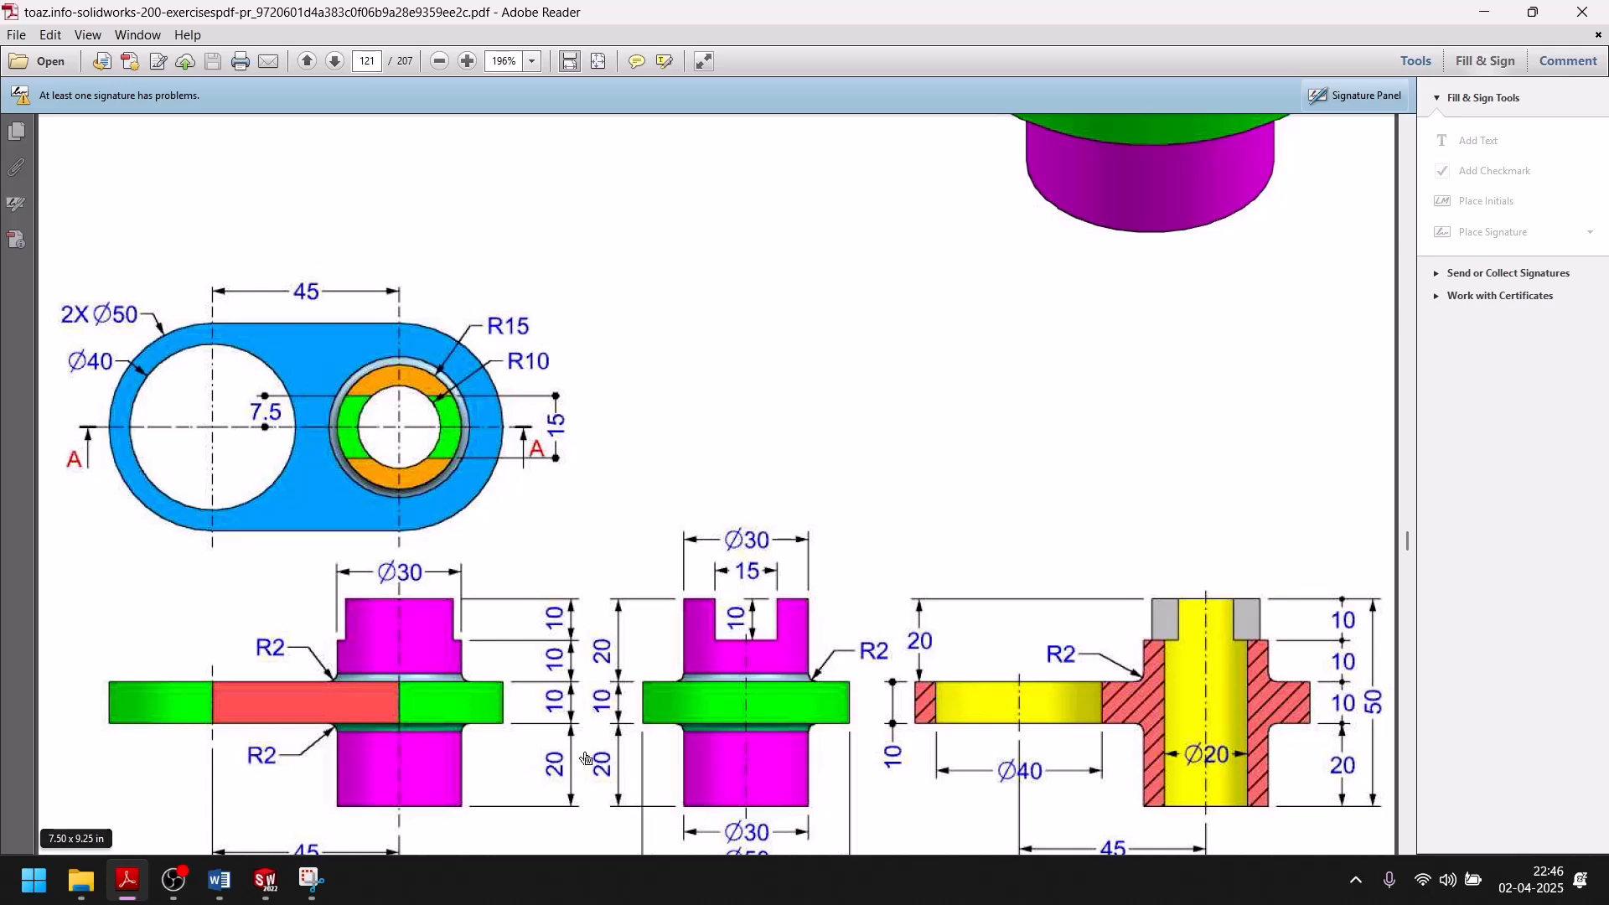
{"action": "scroll", "coordinate": [672, 732], "scroll_direction": "up", "scroll_amount": 6}
{"action": "scroll", "coordinate": [672, 732], "scroll_direction": "down", "scroll_amount": 3}
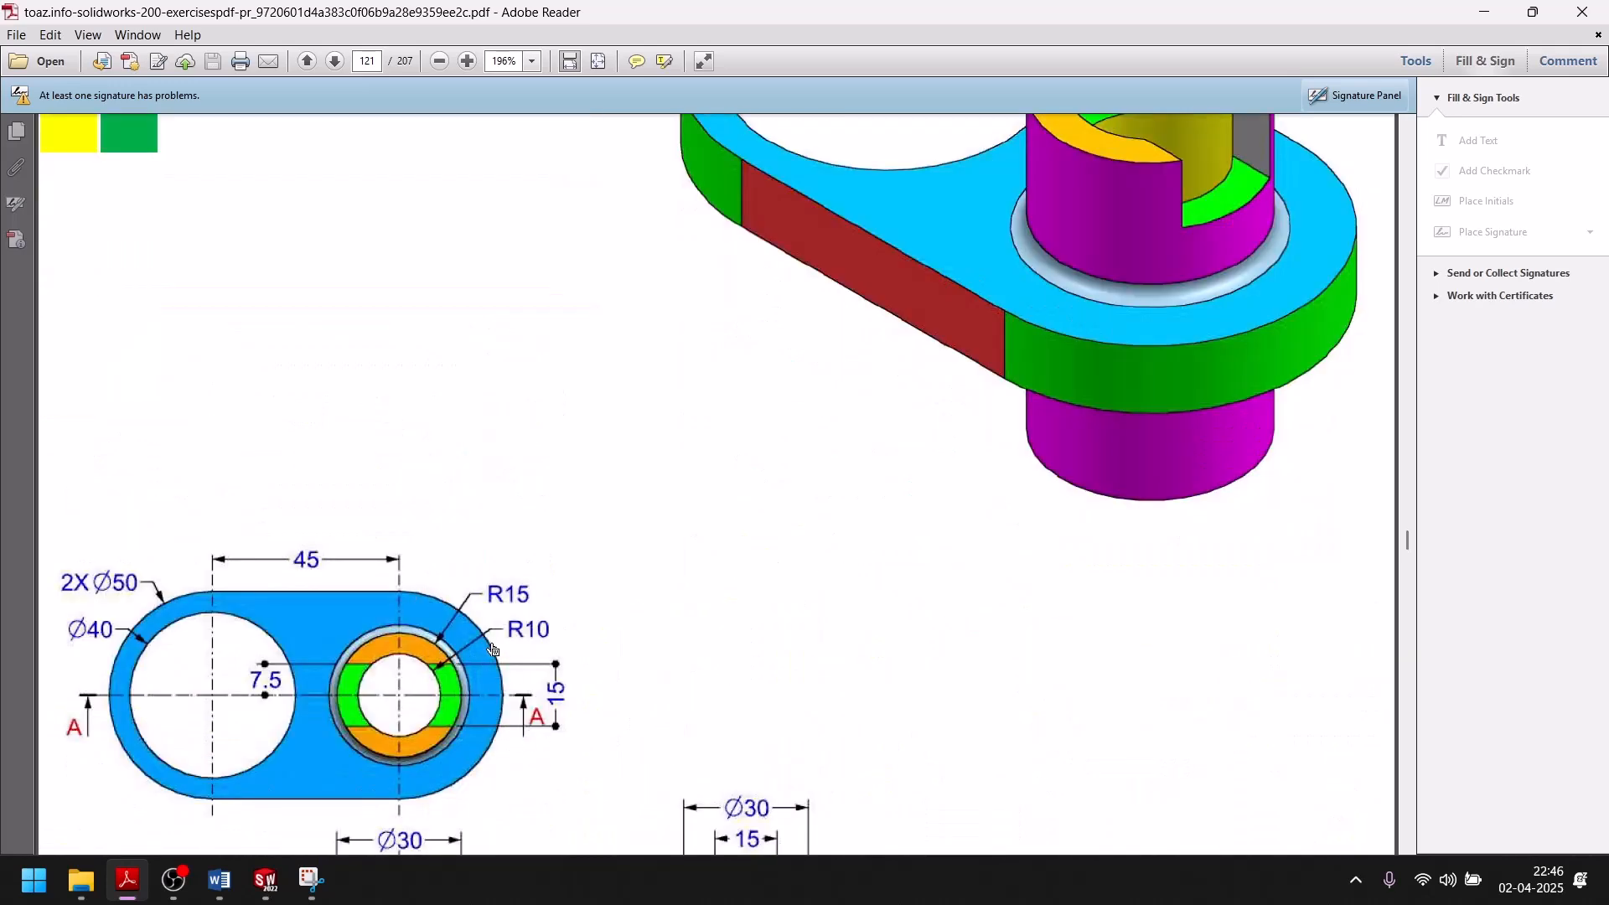
{"action": "scroll", "coordinate": [493, 649], "scroll_direction": "down", "scroll_amount": 5}
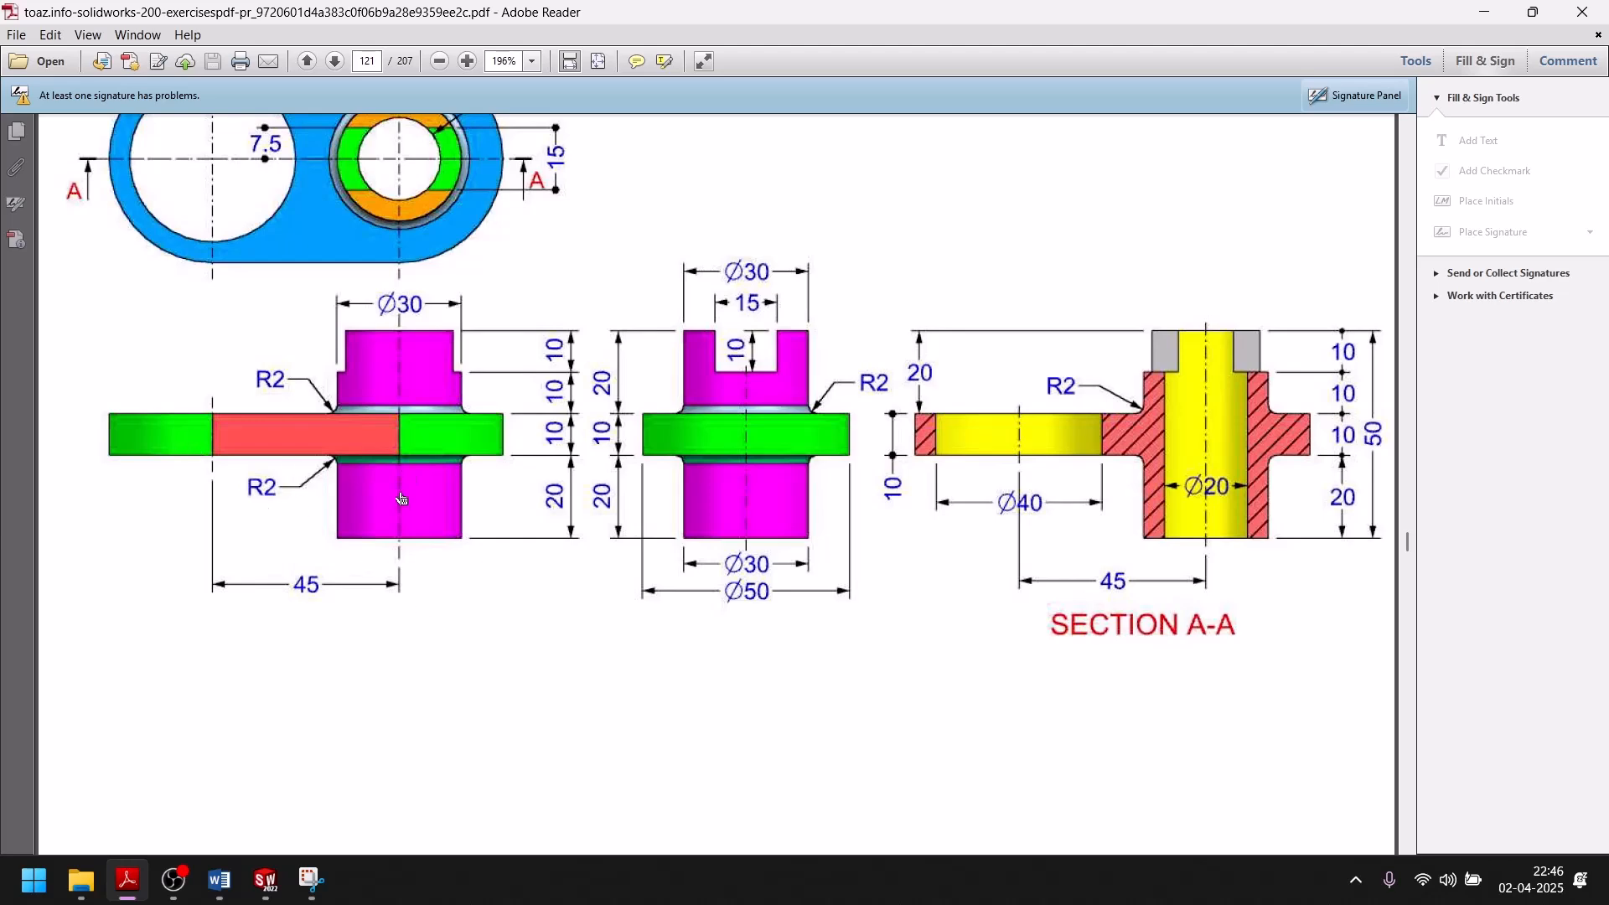
{"action": "left_click", "coordinate": [265, 879]}
{"action": "left_click", "coordinate": [33, 191]}
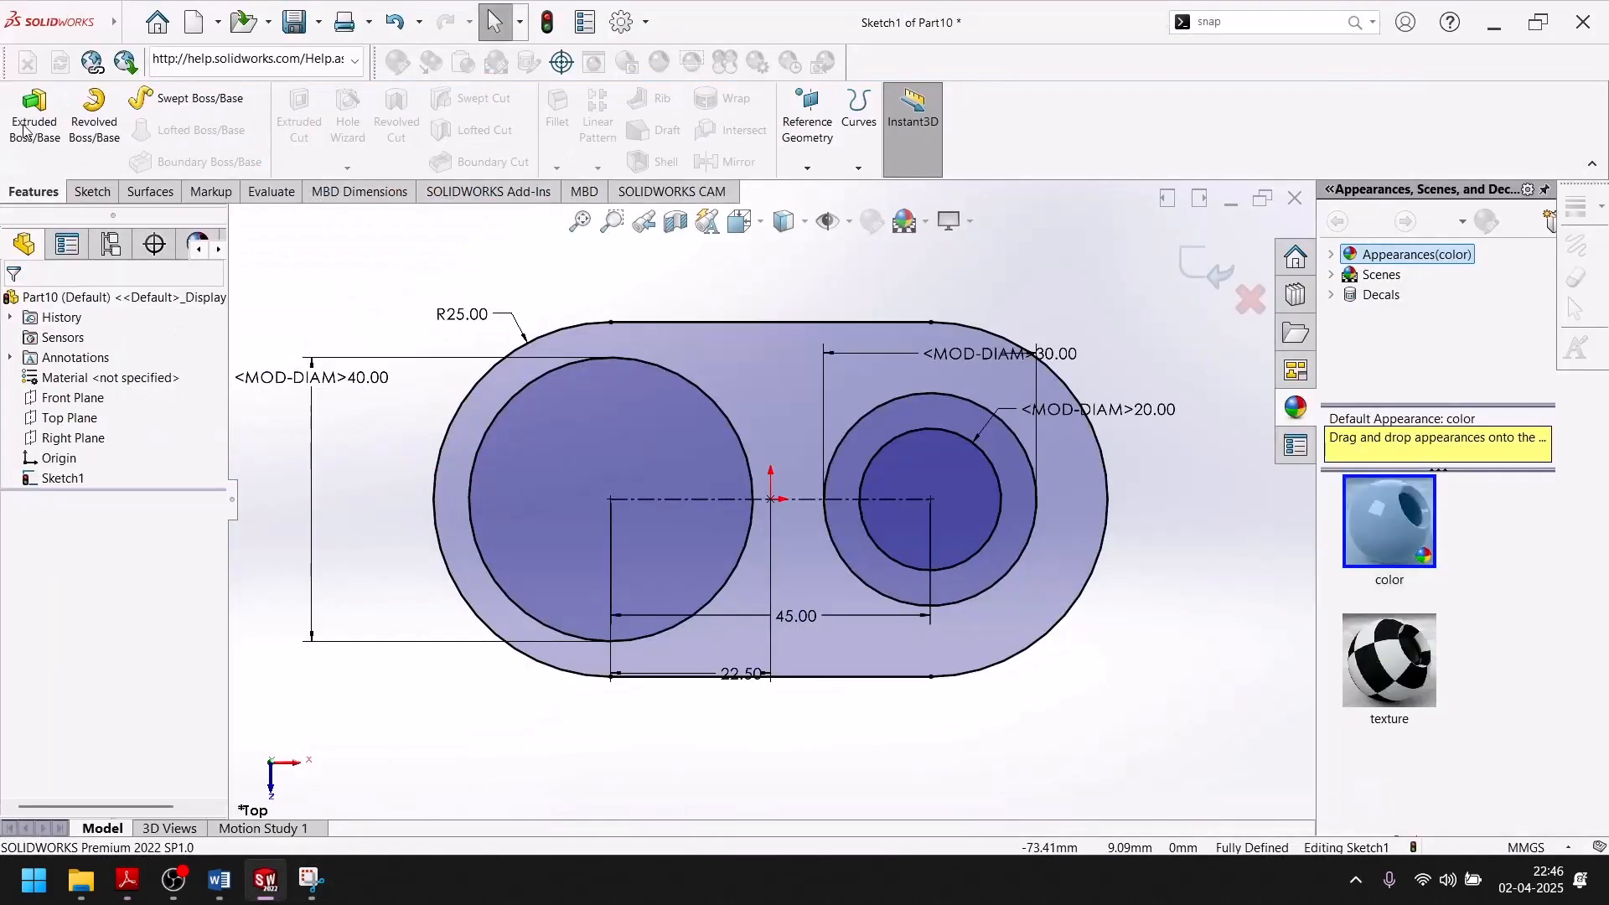
{"action": "left_click", "coordinate": [34, 117]}
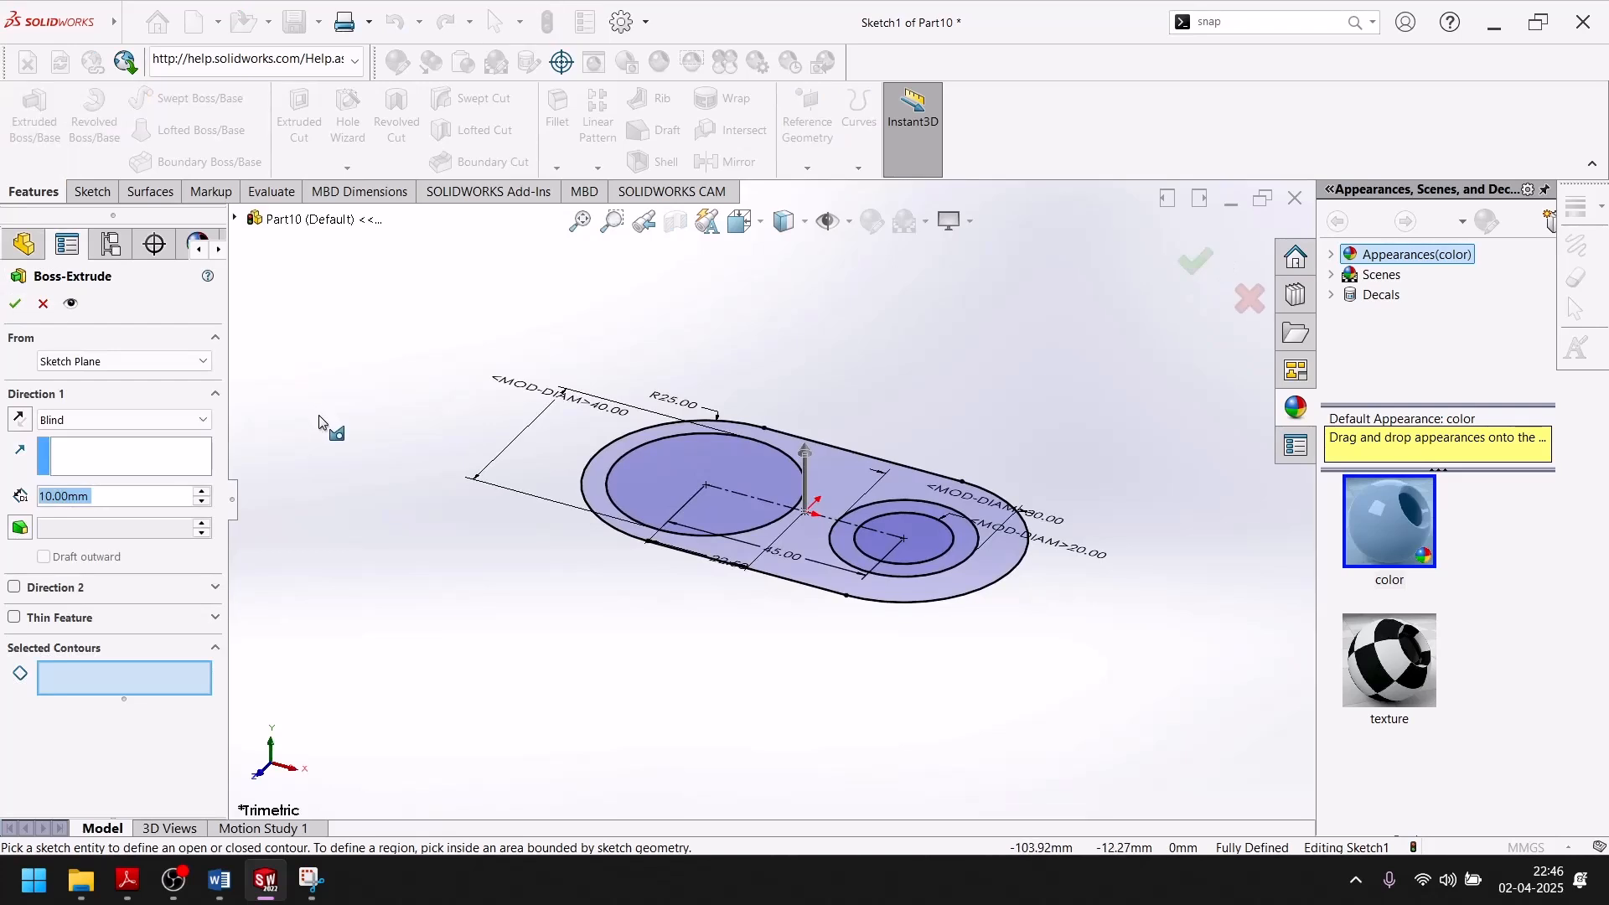
{"action": "left_click", "coordinate": [785, 546]}
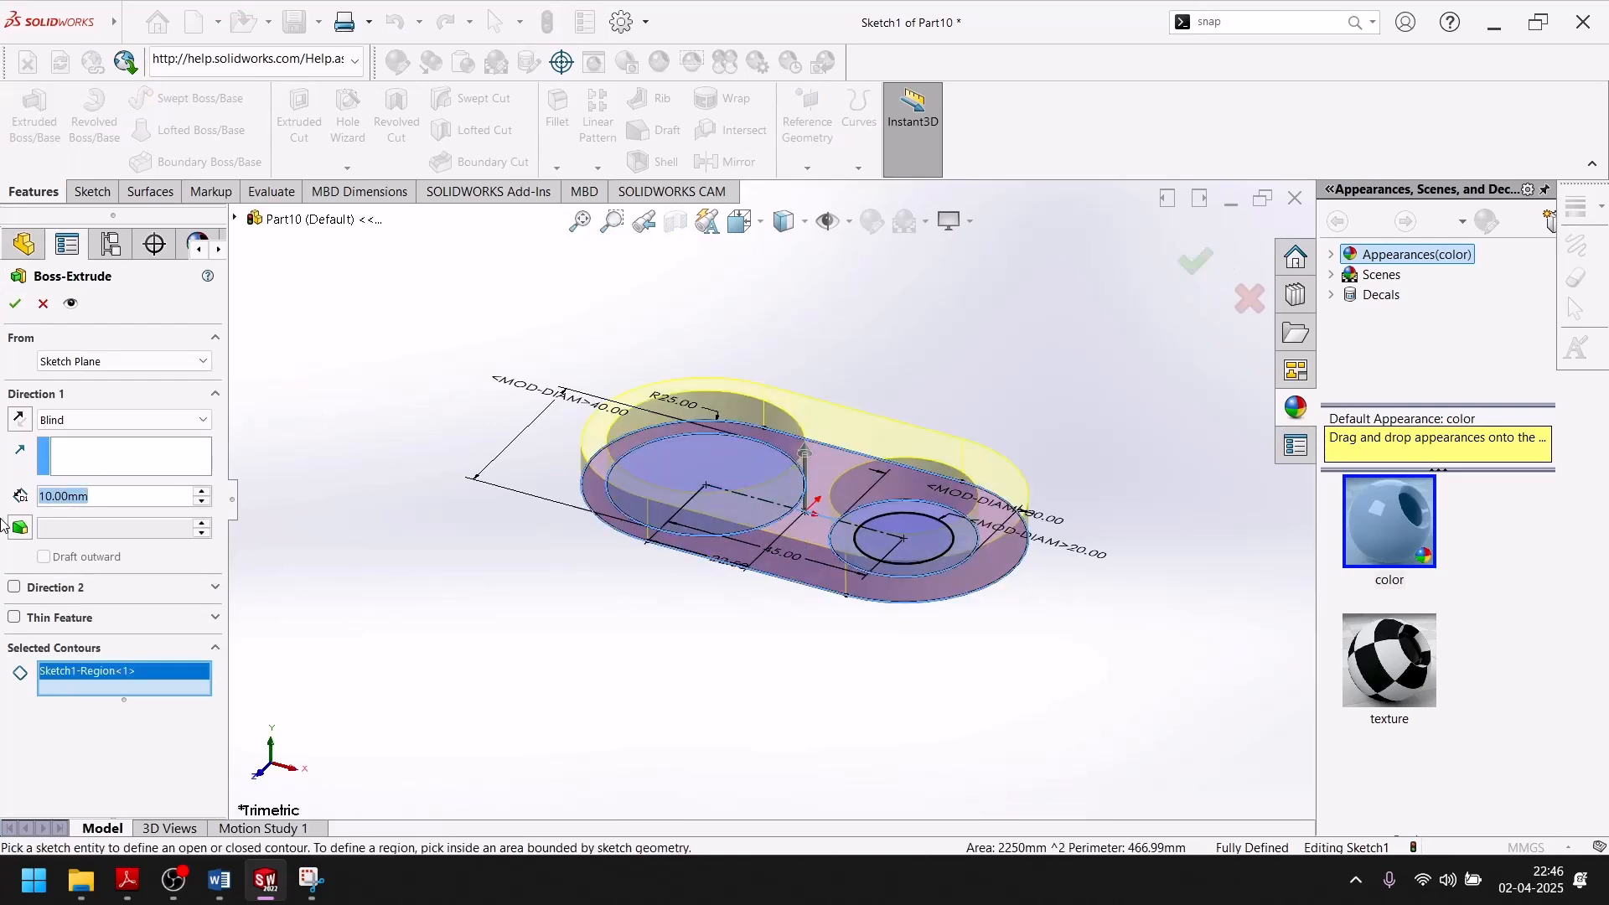
{"action": "left_click", "coordinate": [15, 305]}
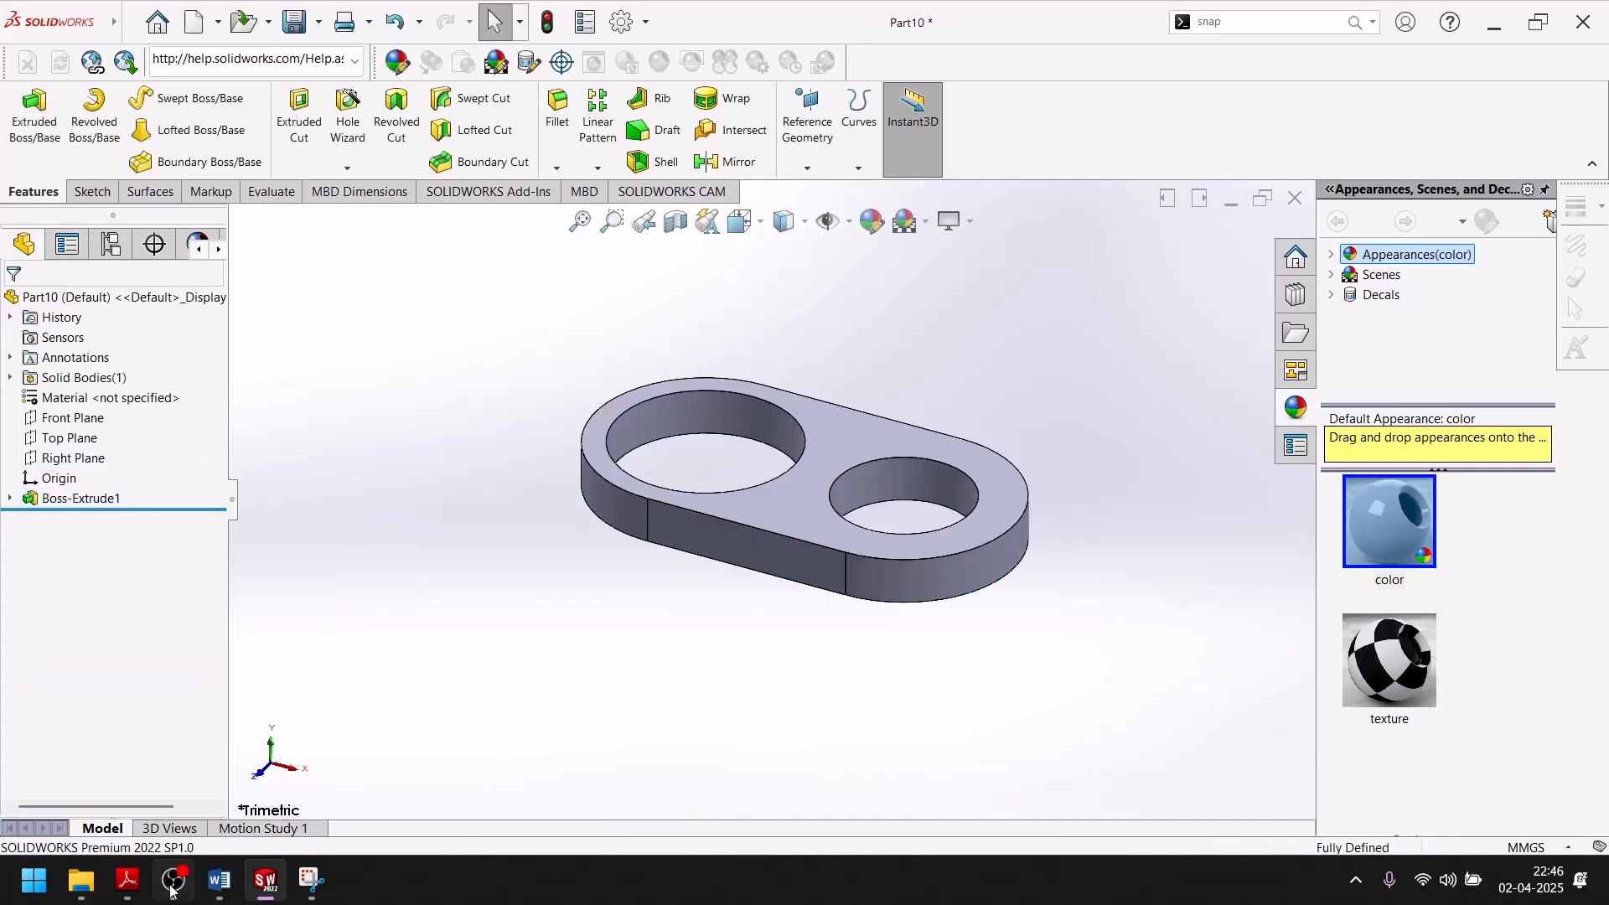
Examine the boss heights above and below the plate in the exercise drawing, then return to SolidWorks.
{"action": "left_click", "coordinate": [127, 880]}
{"action": "scroll", "coordinate": [937, 592], "scroll_direction": "up", "scroll_amount": 10}
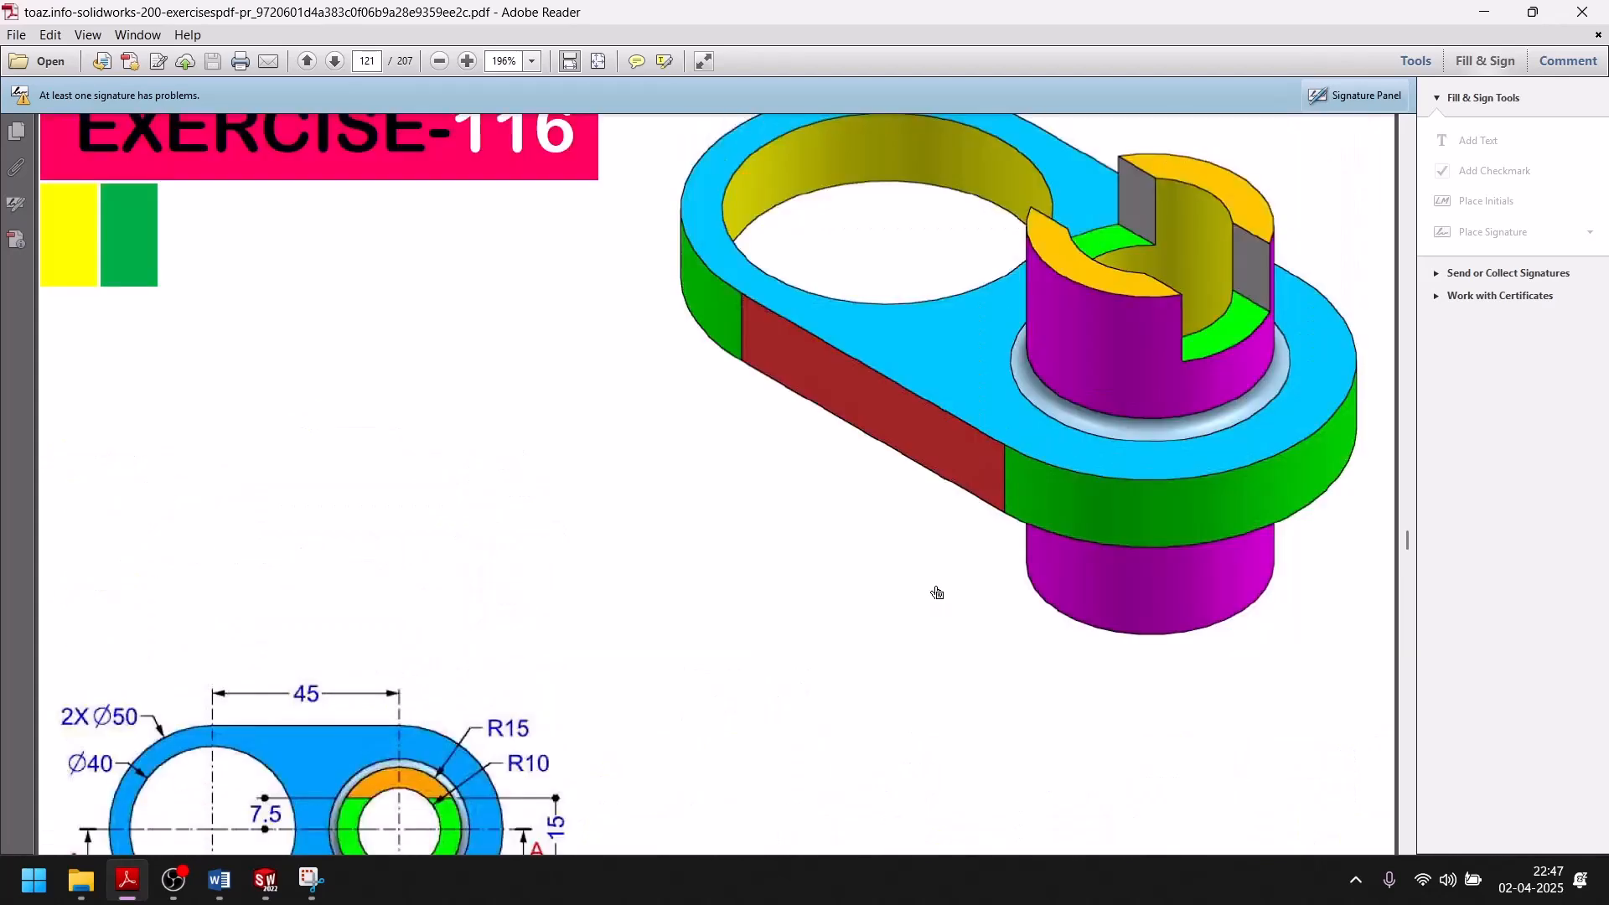
{"action": "scroll", "coordinate": [937, 592], "scroll_direction": "up", "scroll_amount": 3}
{"action": "scroll", "coordinate": [1180, 771], "scroll_direction": "down", "scroll_amount": 12}
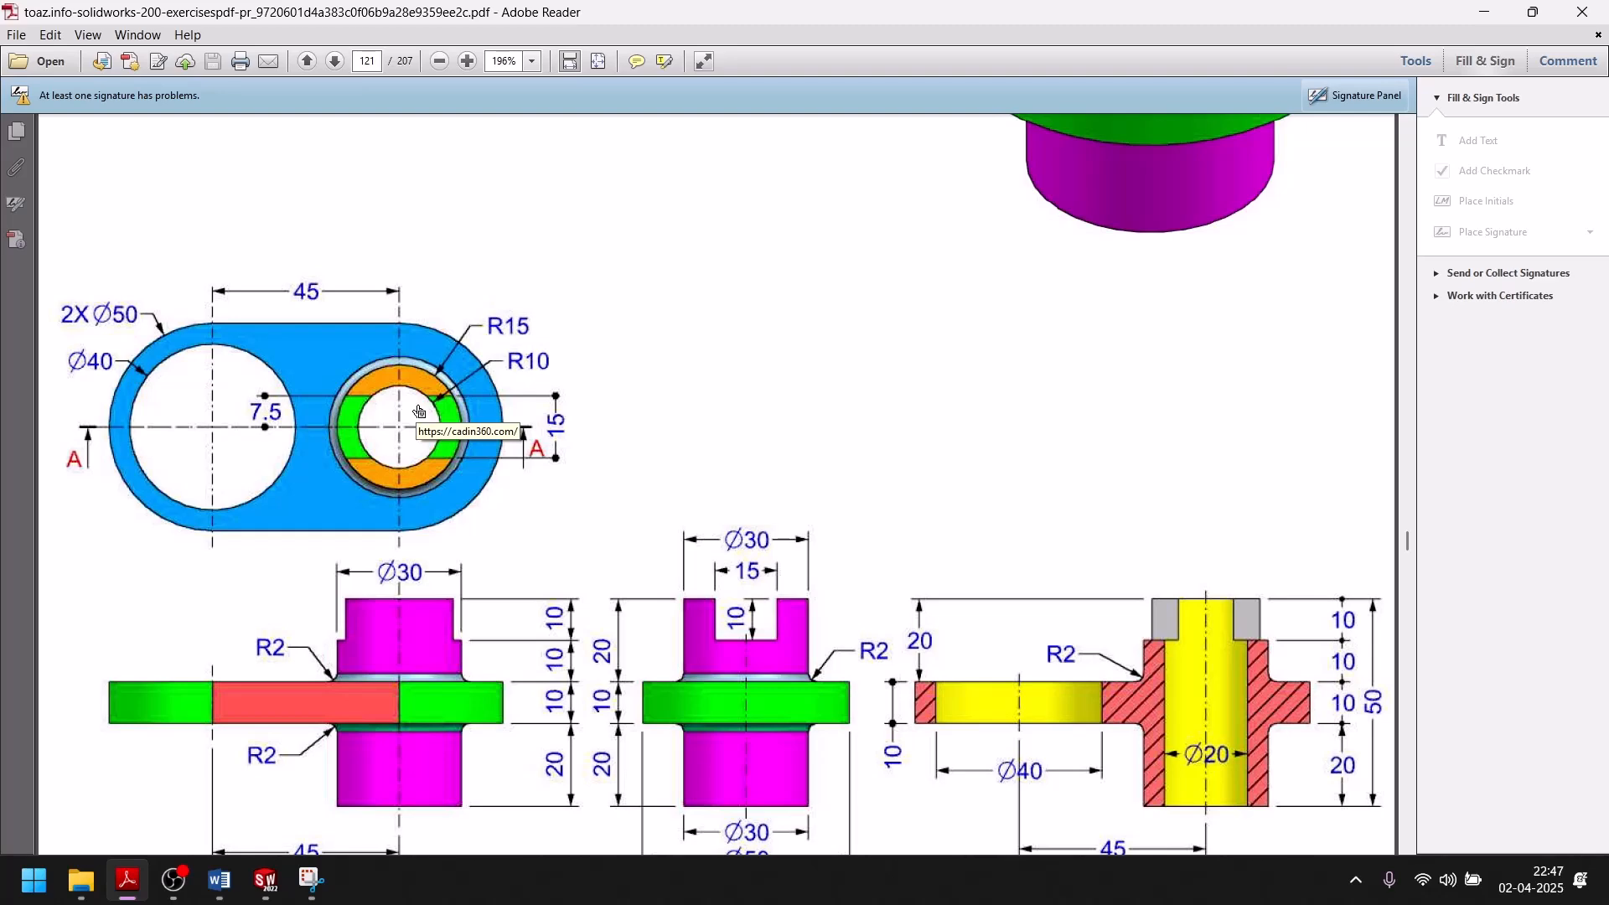
{"action": "scroll", "coordinate": [423, 736], "scroll_direction": "down", "scroll_amount": 3}
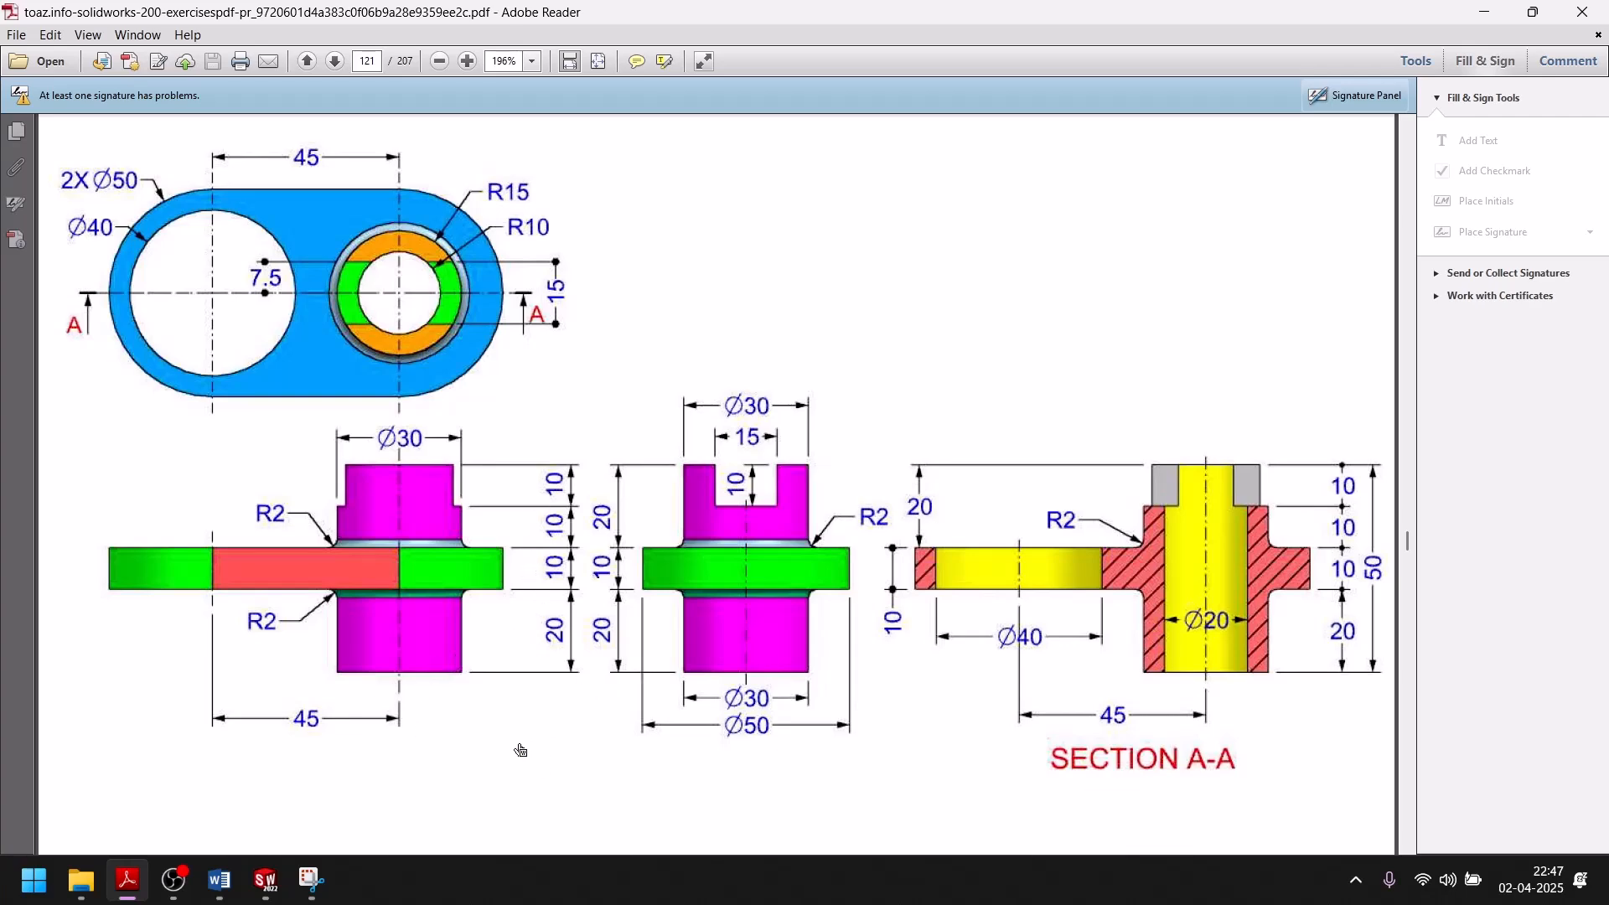
{"action": "left_click", "coordinate": [265, 879]}
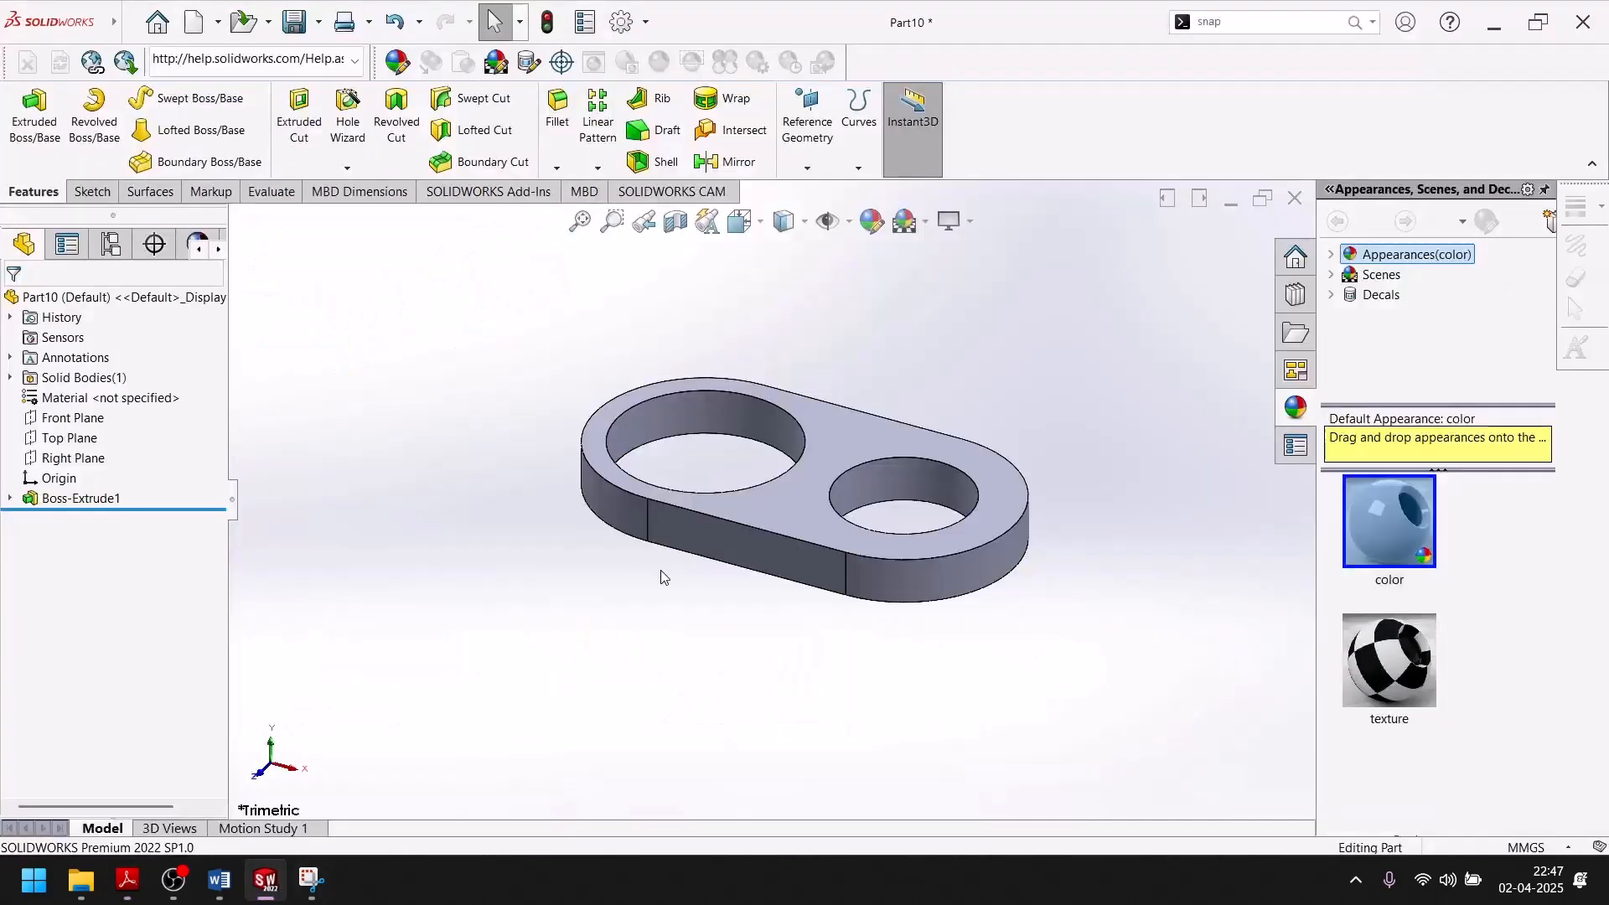
{"action": "left_click", "coordinate": [839, 448]}
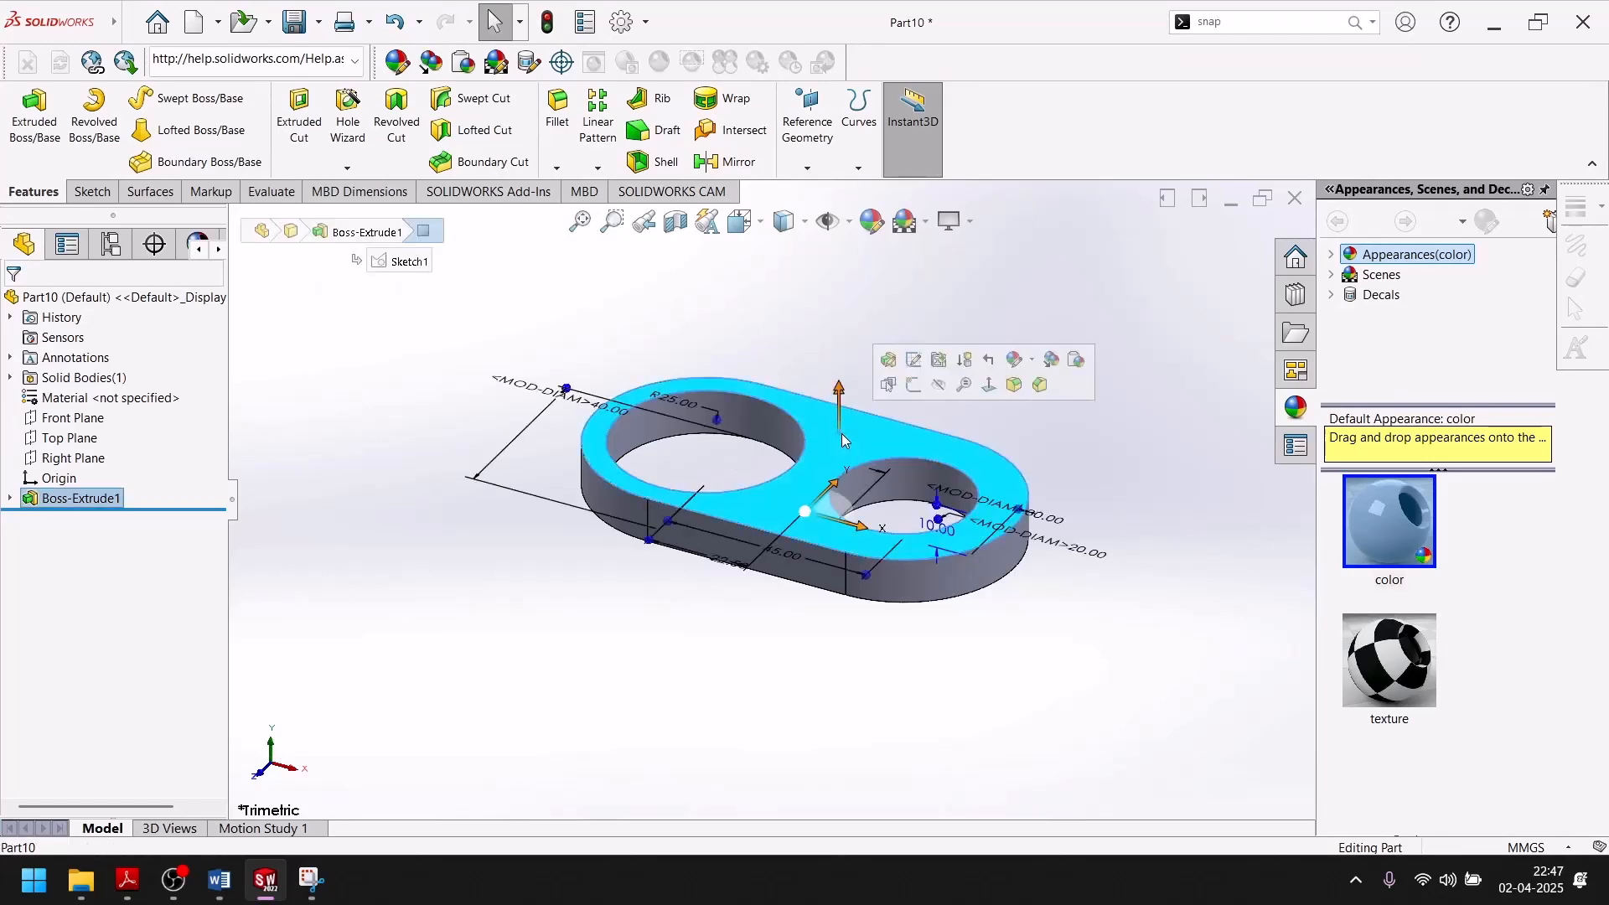
{"action": "left_click", "coordinate": [914, 377]}
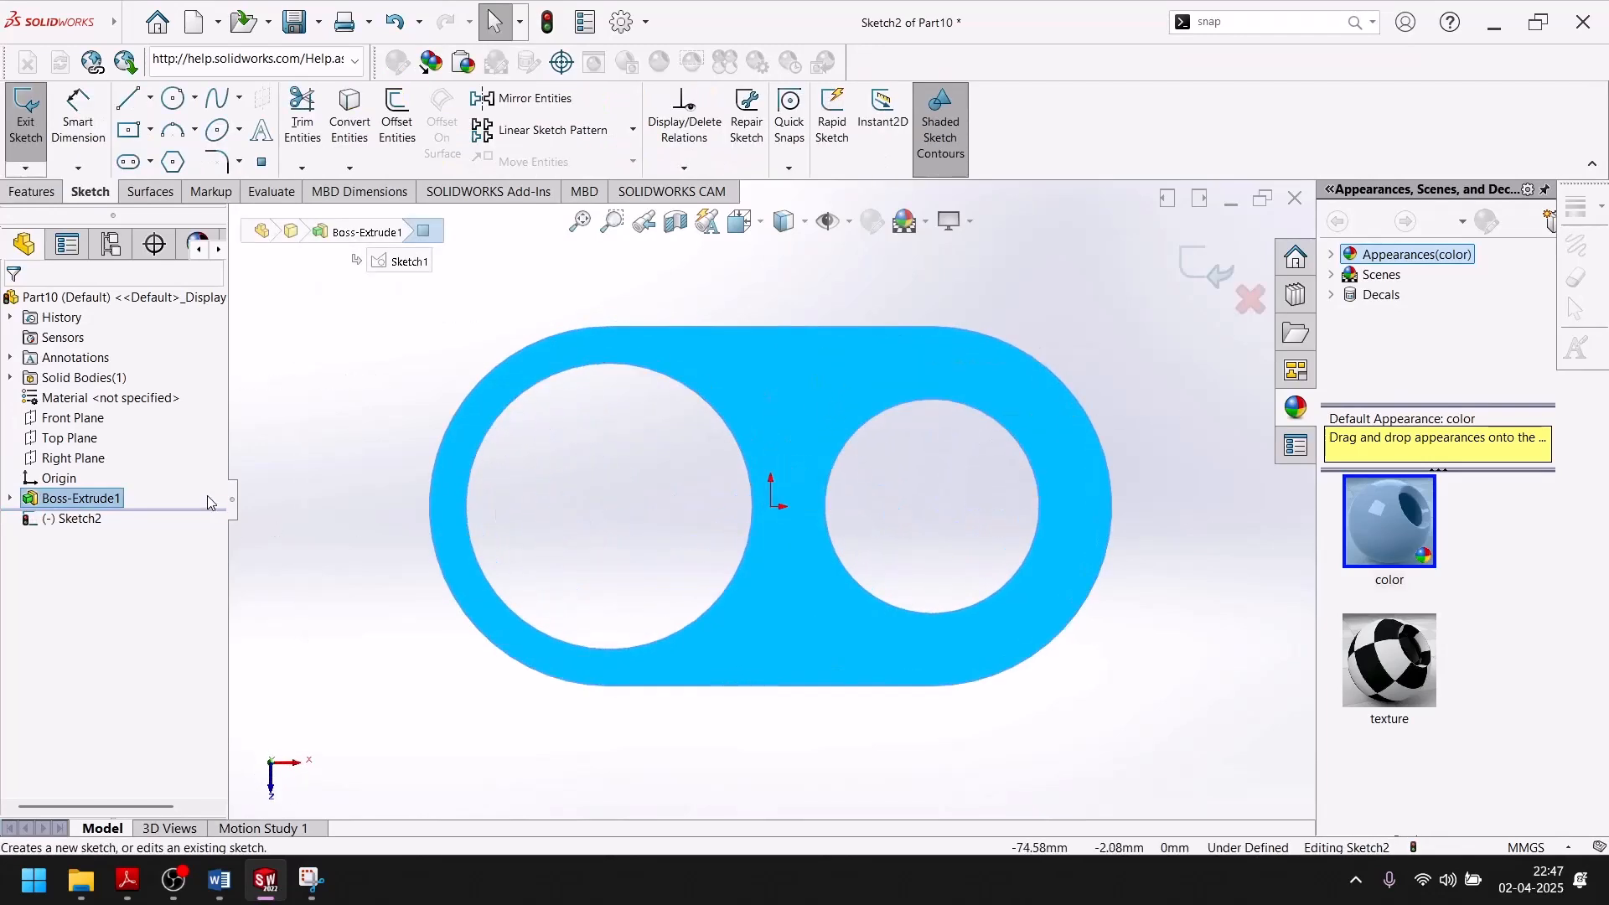
{"action": "left_click", "coordinate": [10, 500]}
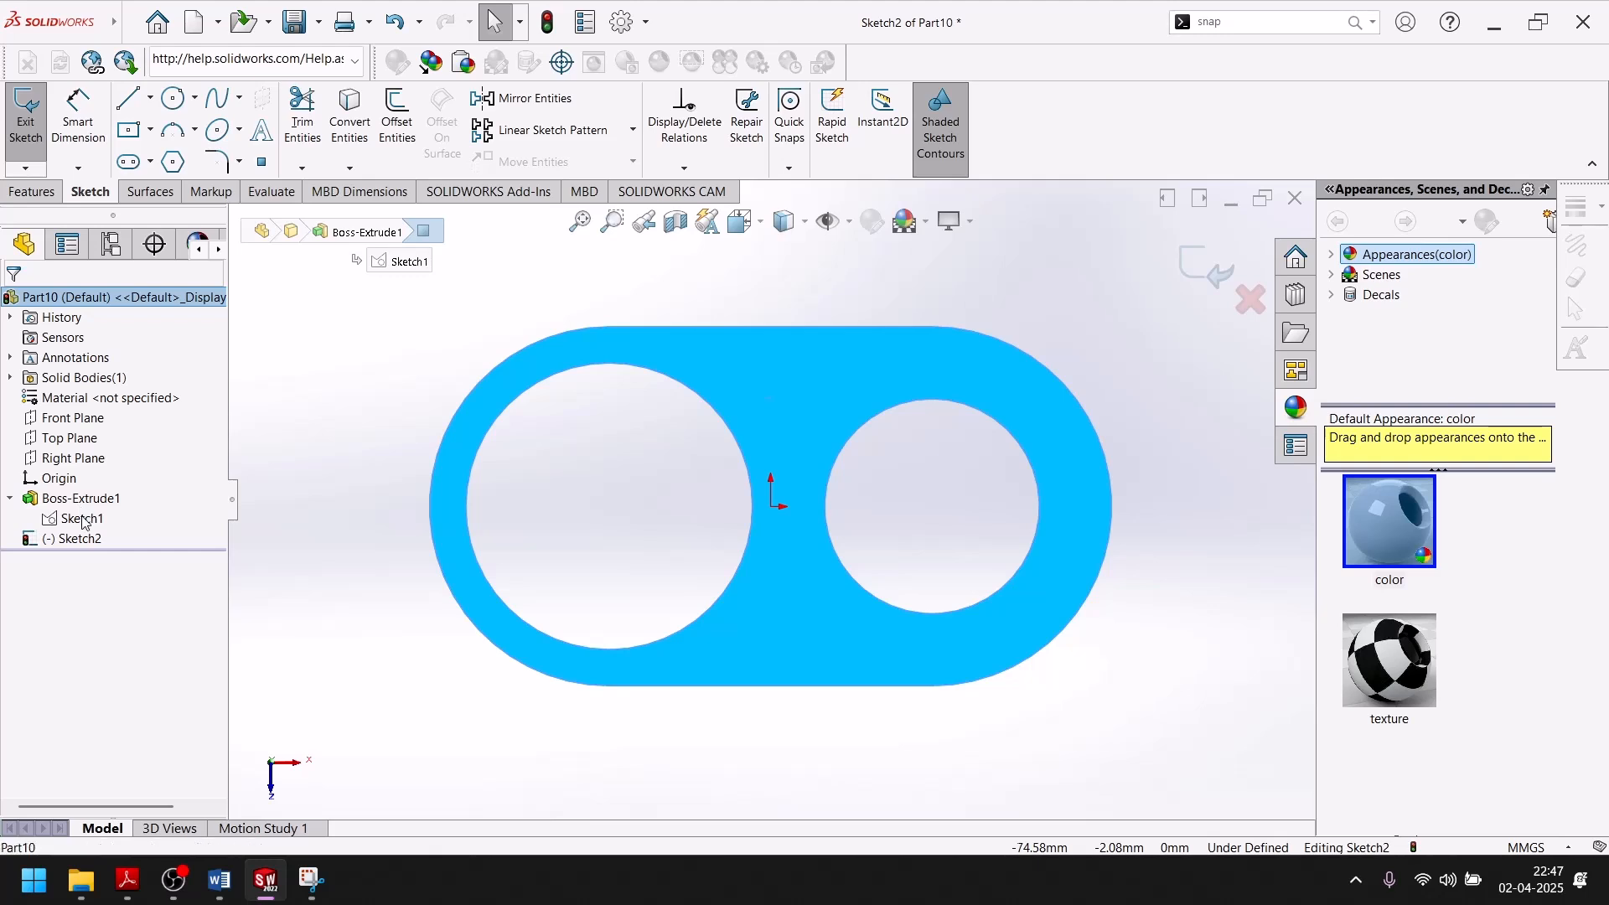
{"action": "left_click", "coordinate": [83, 519]}
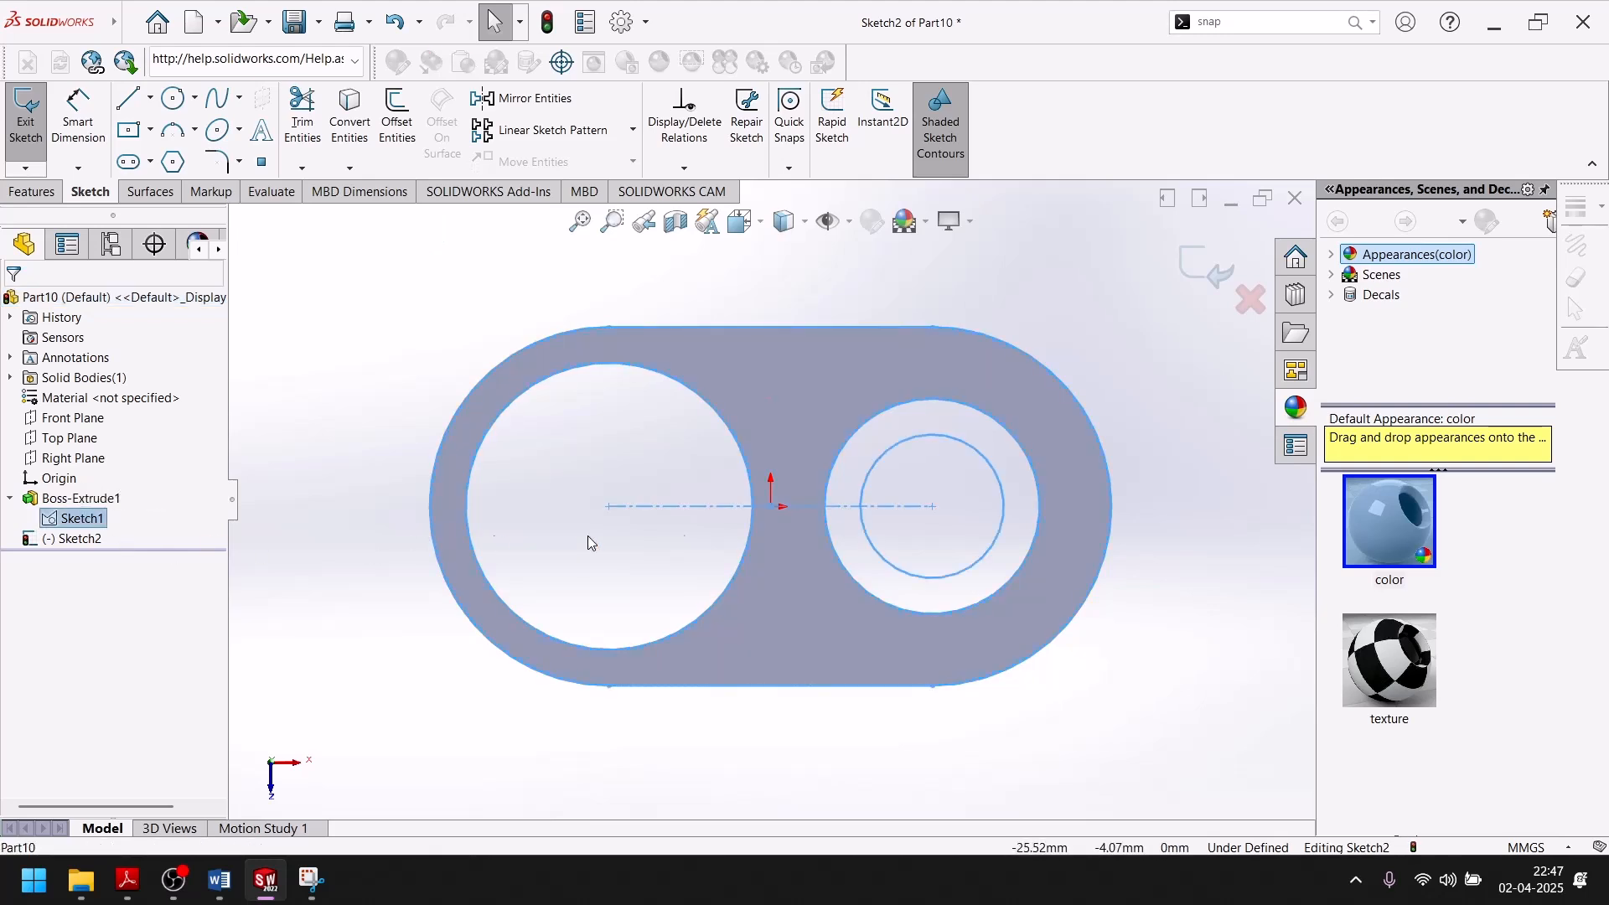
{"action": "left_click", "coordinate": [904, 441]}
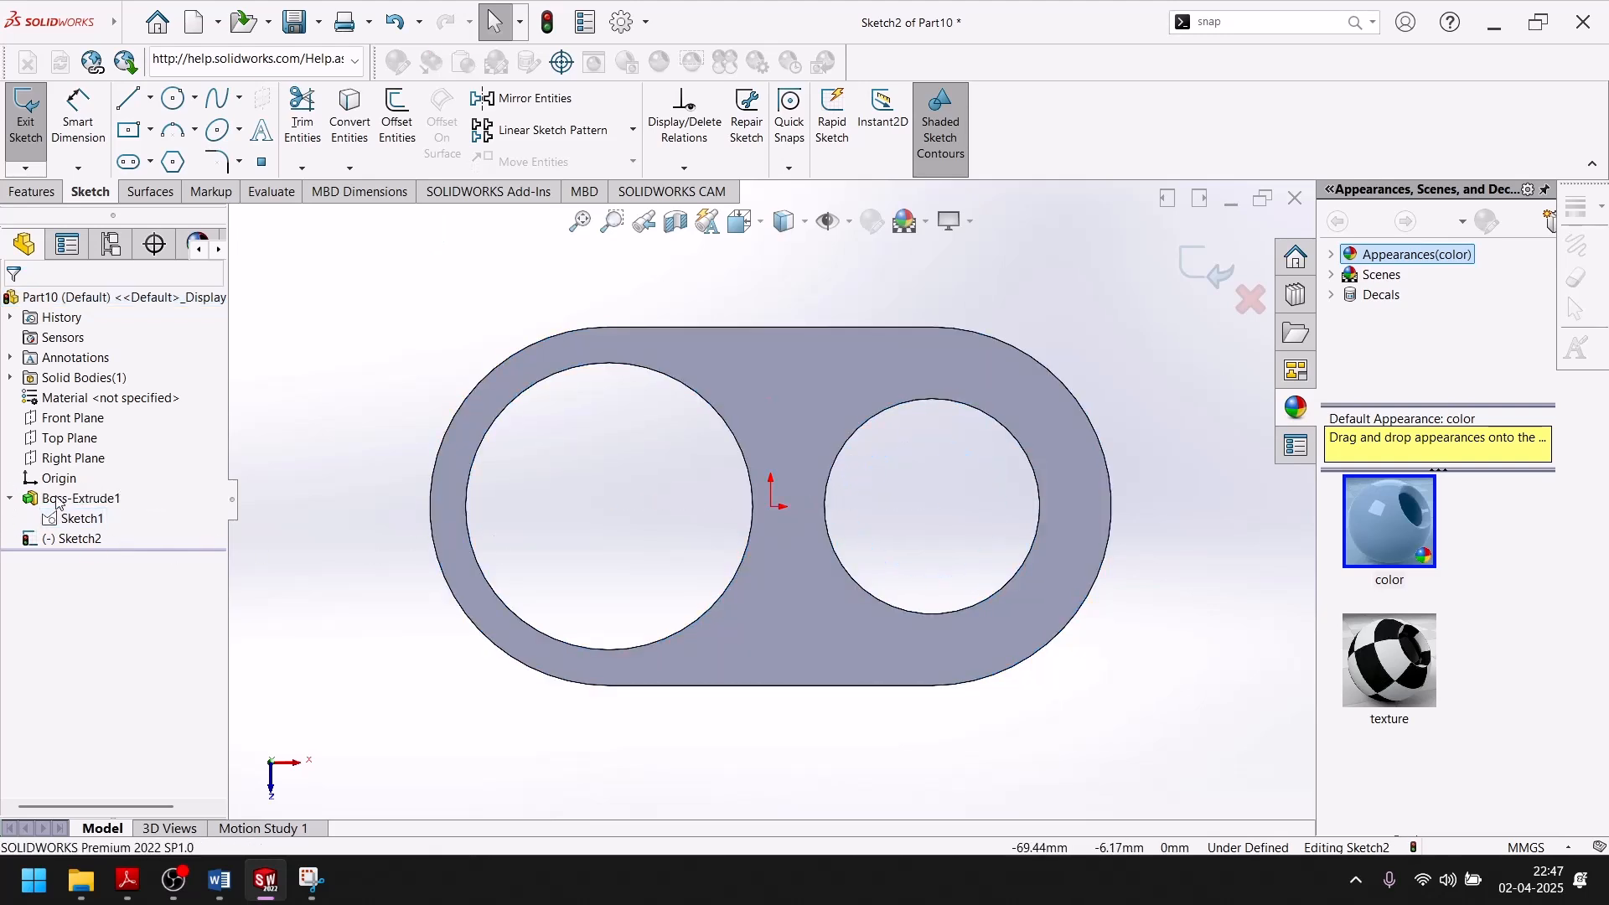
{"action": "left_click", "coordinate": [1183, 275]}
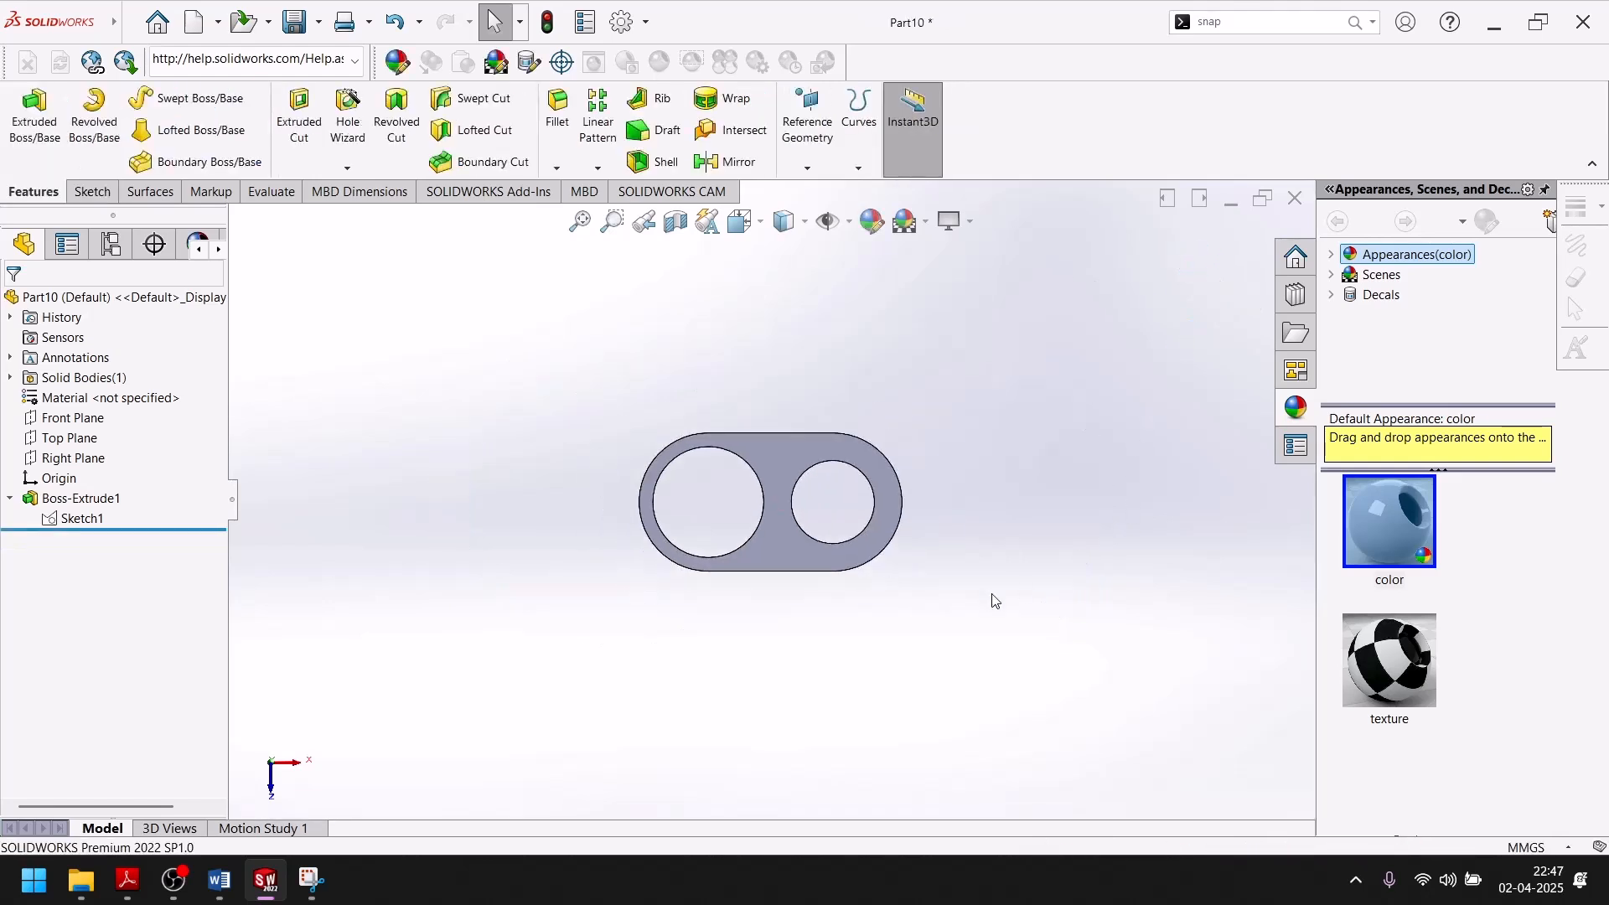
Reuse the base sketch to extrude the ring between the 30 mm and 20 mm circles 30 mm upward, merged with the plate.
{"action": "middle_click_drag", "start_coordinate": [984, 539], "coordinate": [951, 536]}
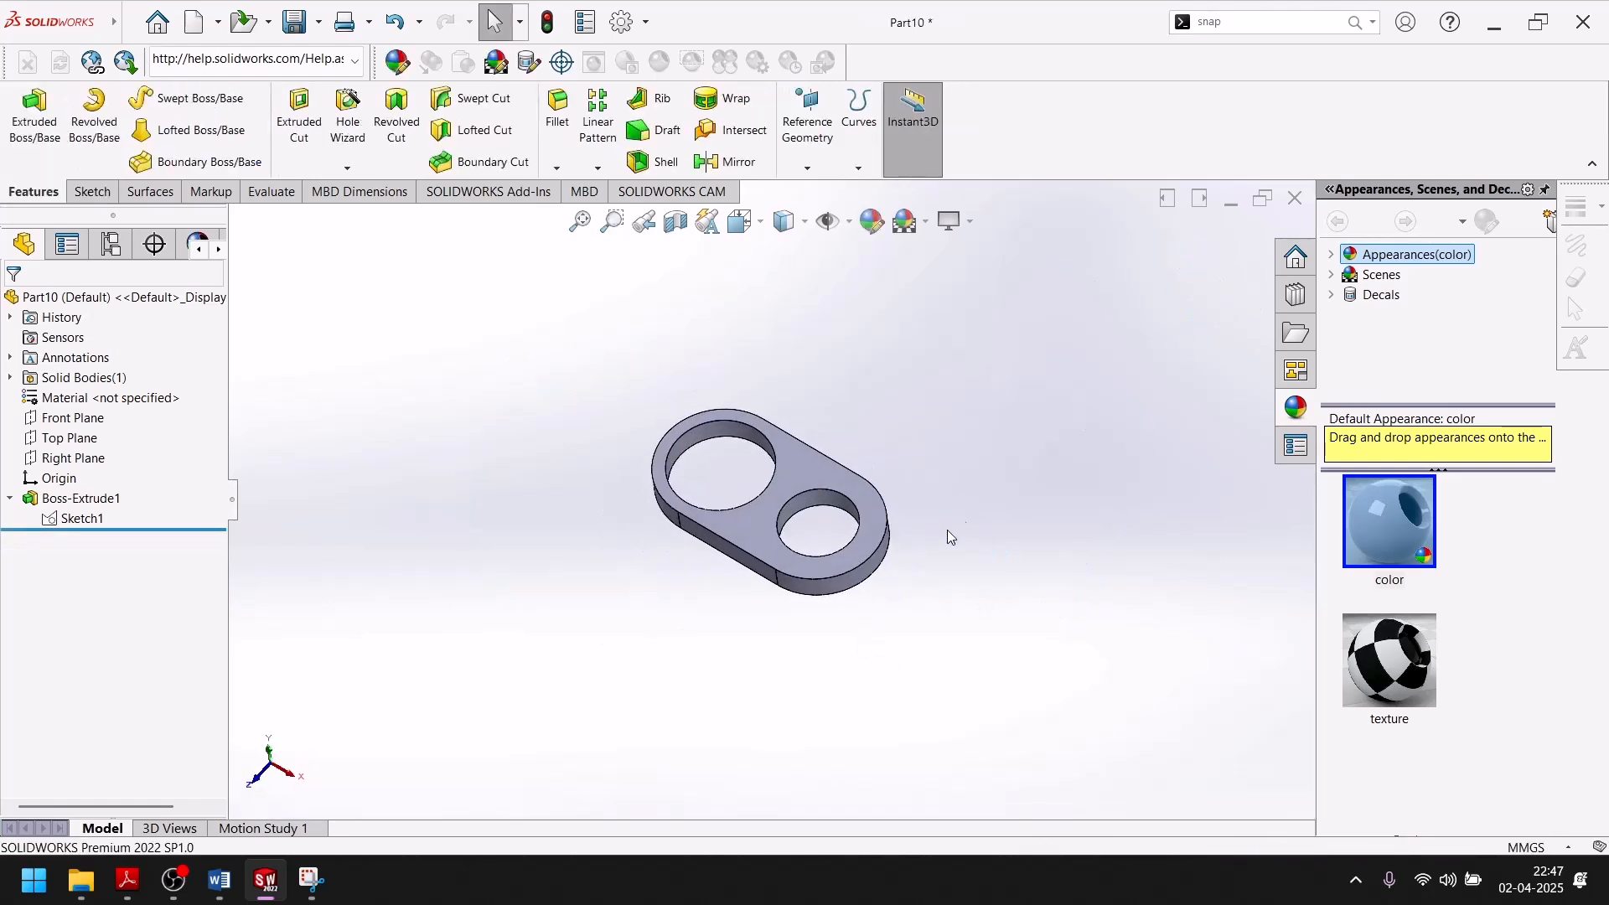
{"action": "left_click", "coordinate": [80, 519]}
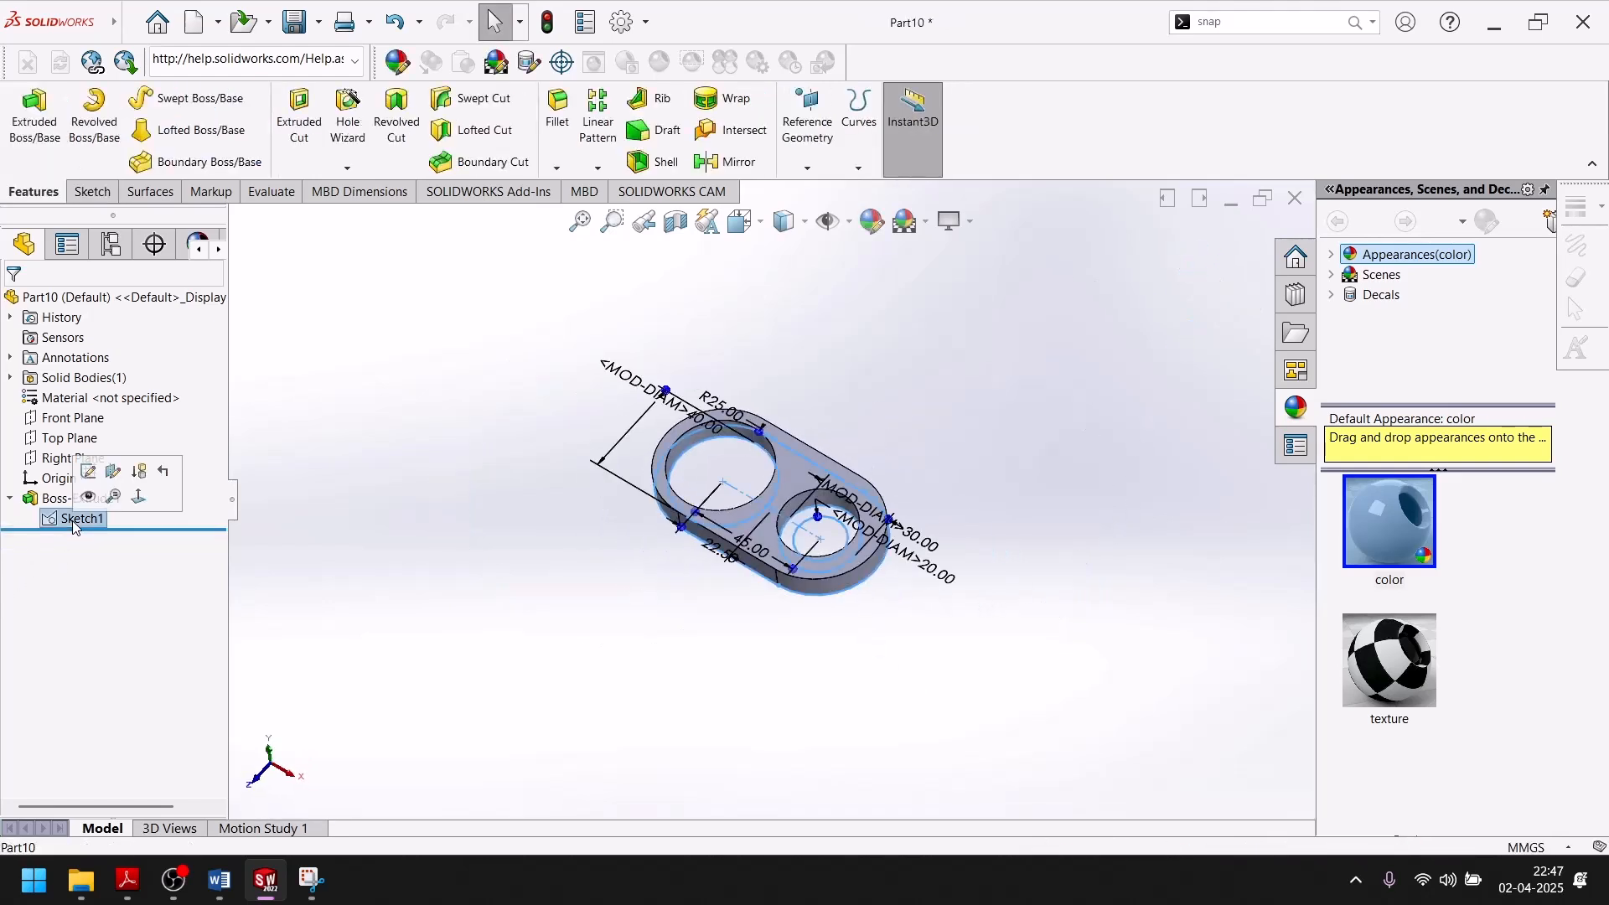
{"action": "left_click", "coordinate": [51, 137]}
{"action": "scroll", "coordinate": [727, 499], "scroll_direction": "down", "scroll_amount": 5}
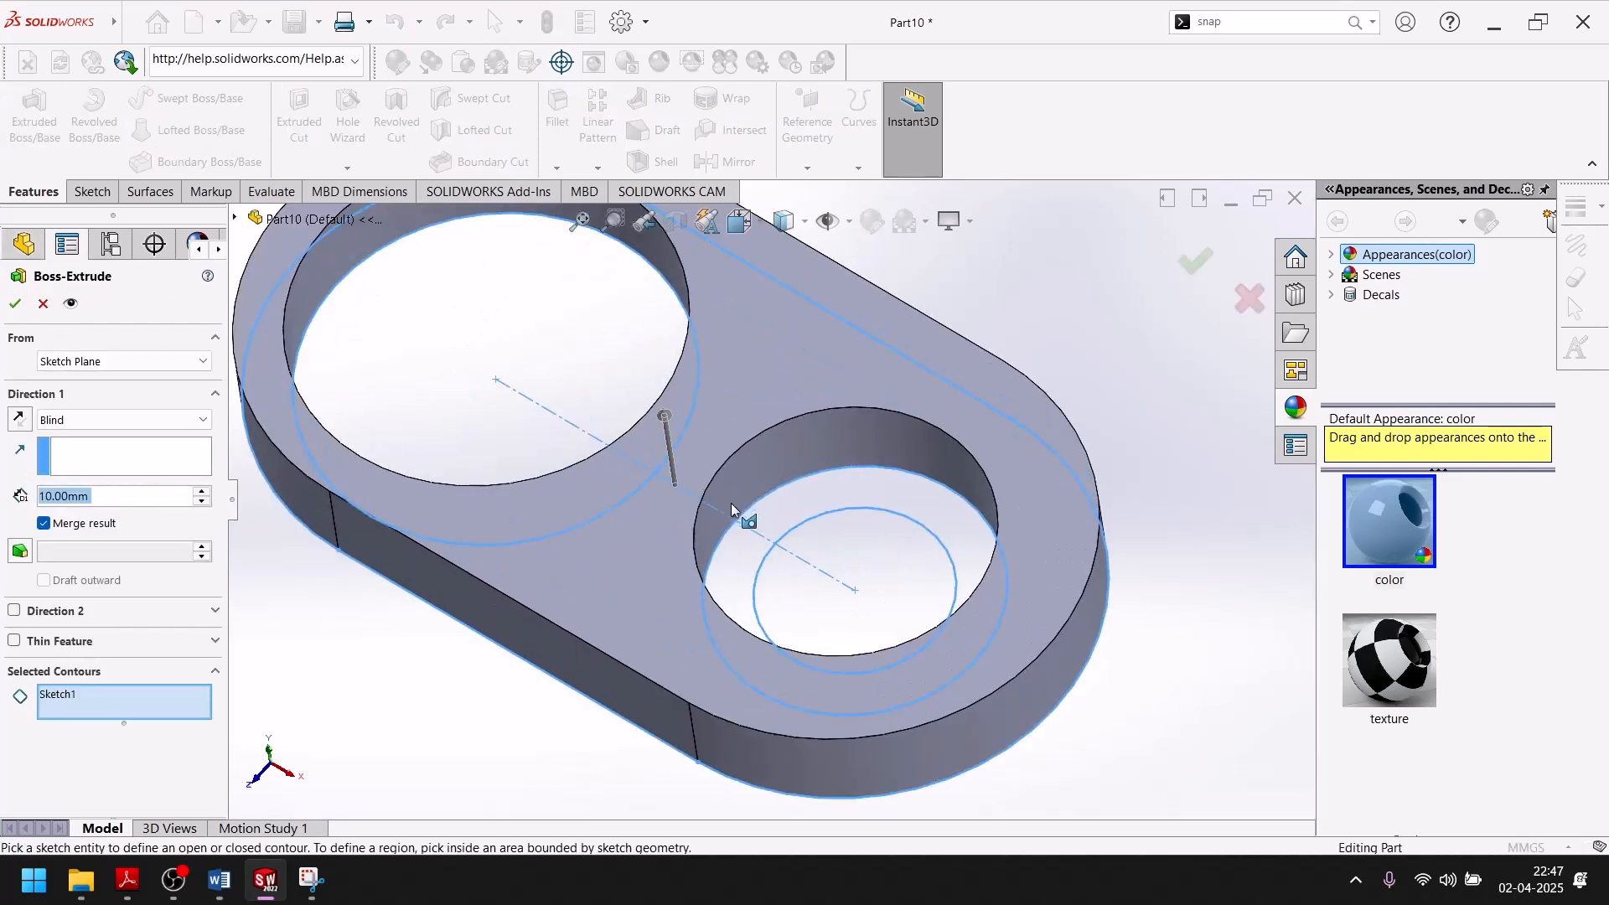
{"action": "left_click", "coordinate": [816, 491]}
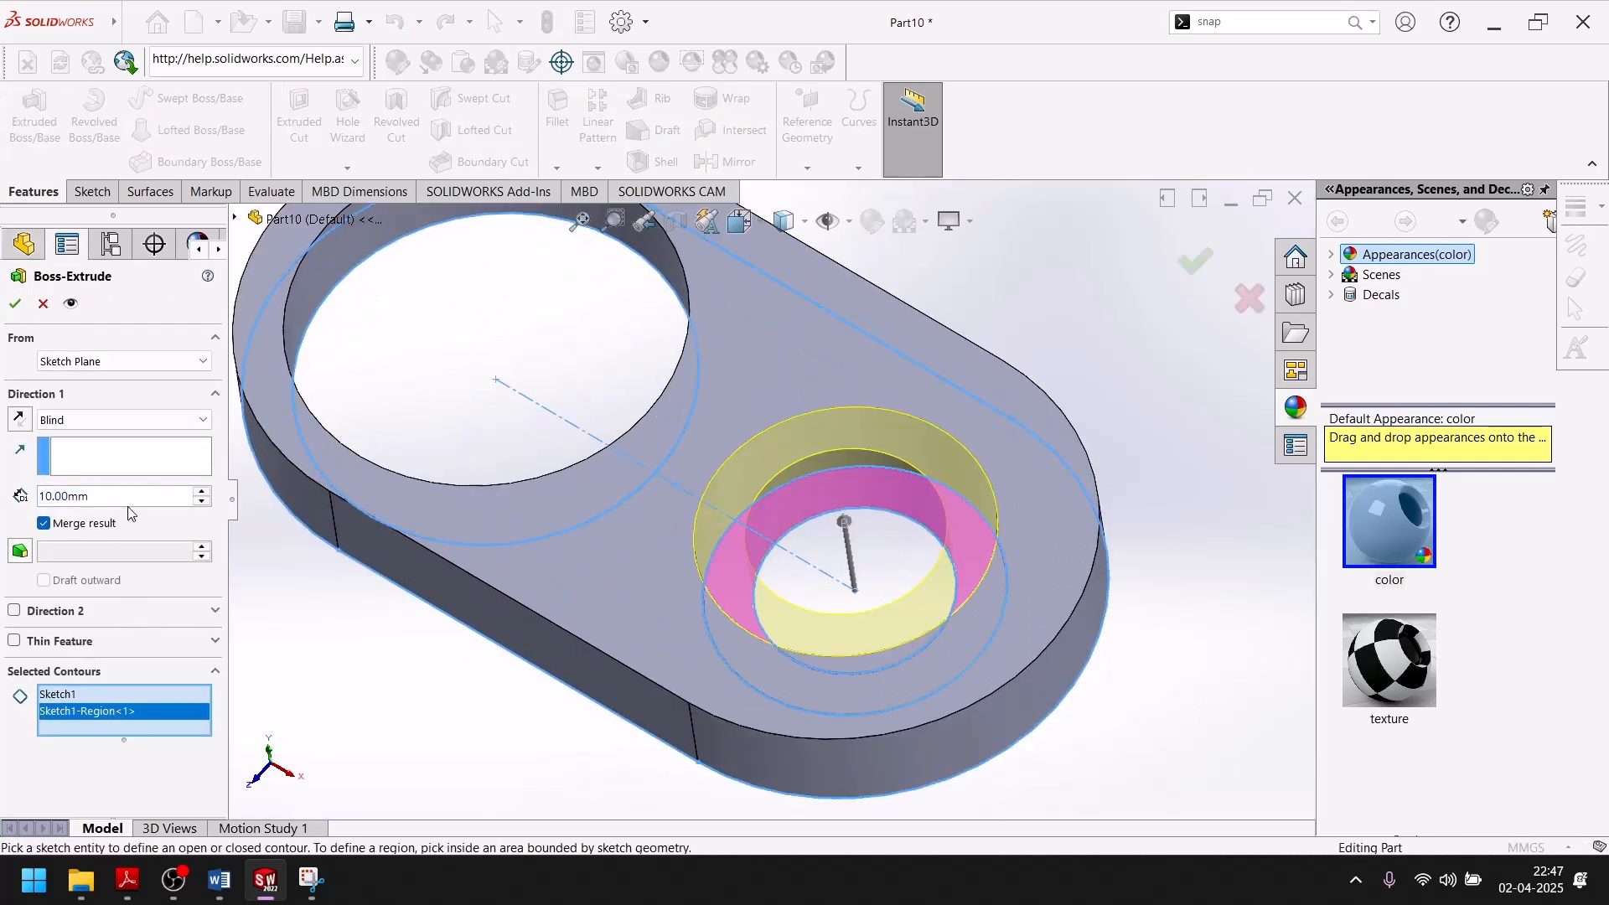
{"action": "type", "text": "30"}
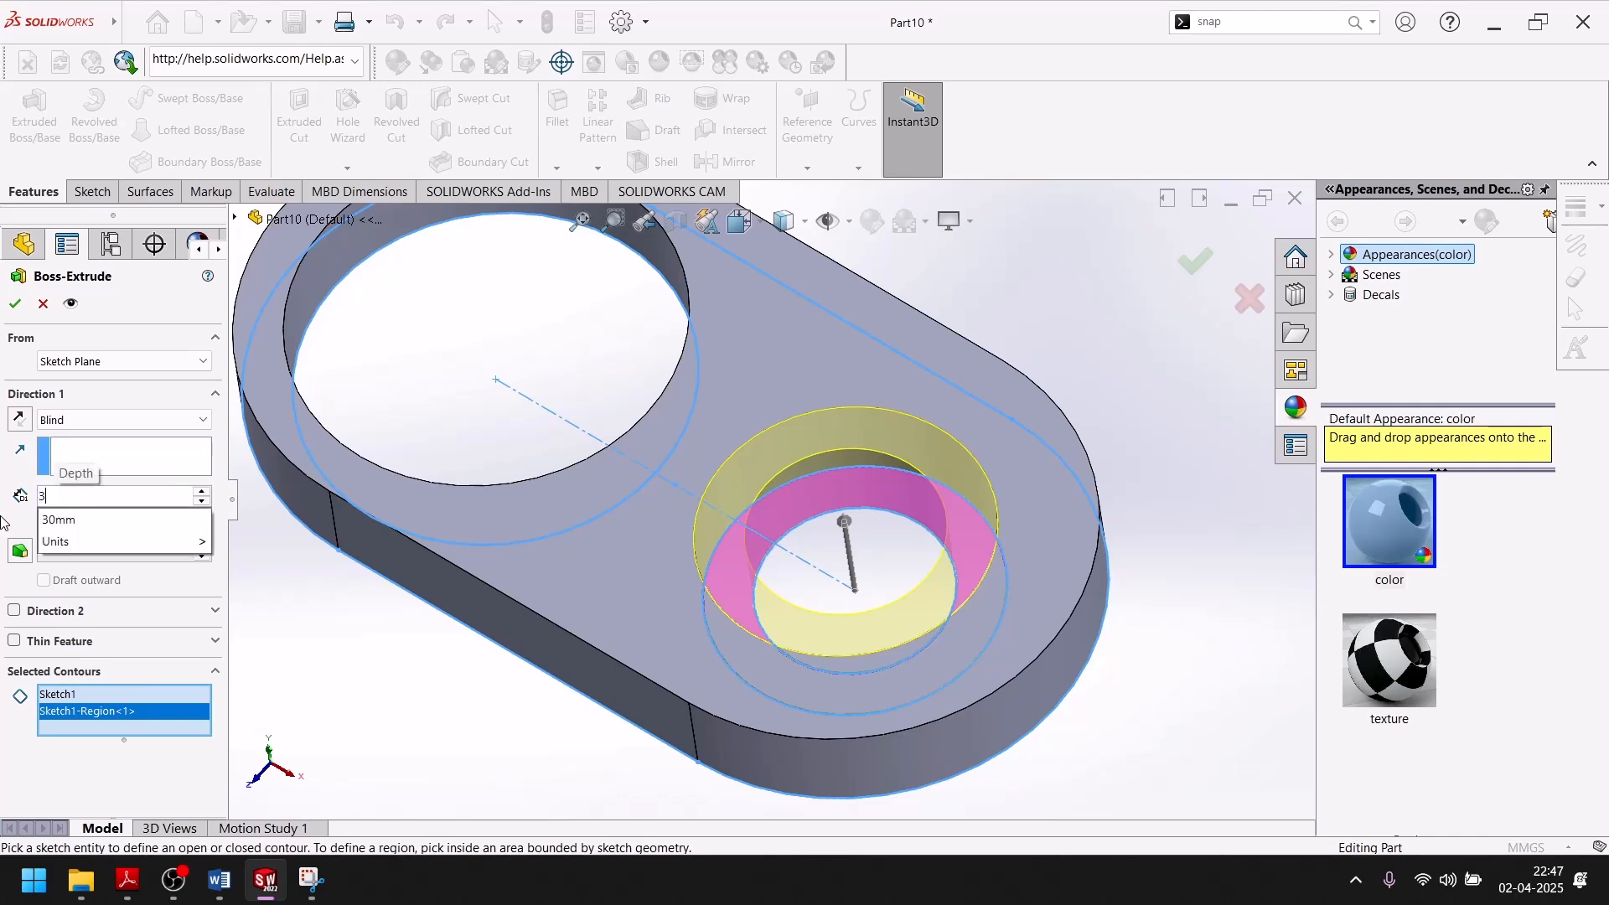
{"action": "key", "text": "Return"}
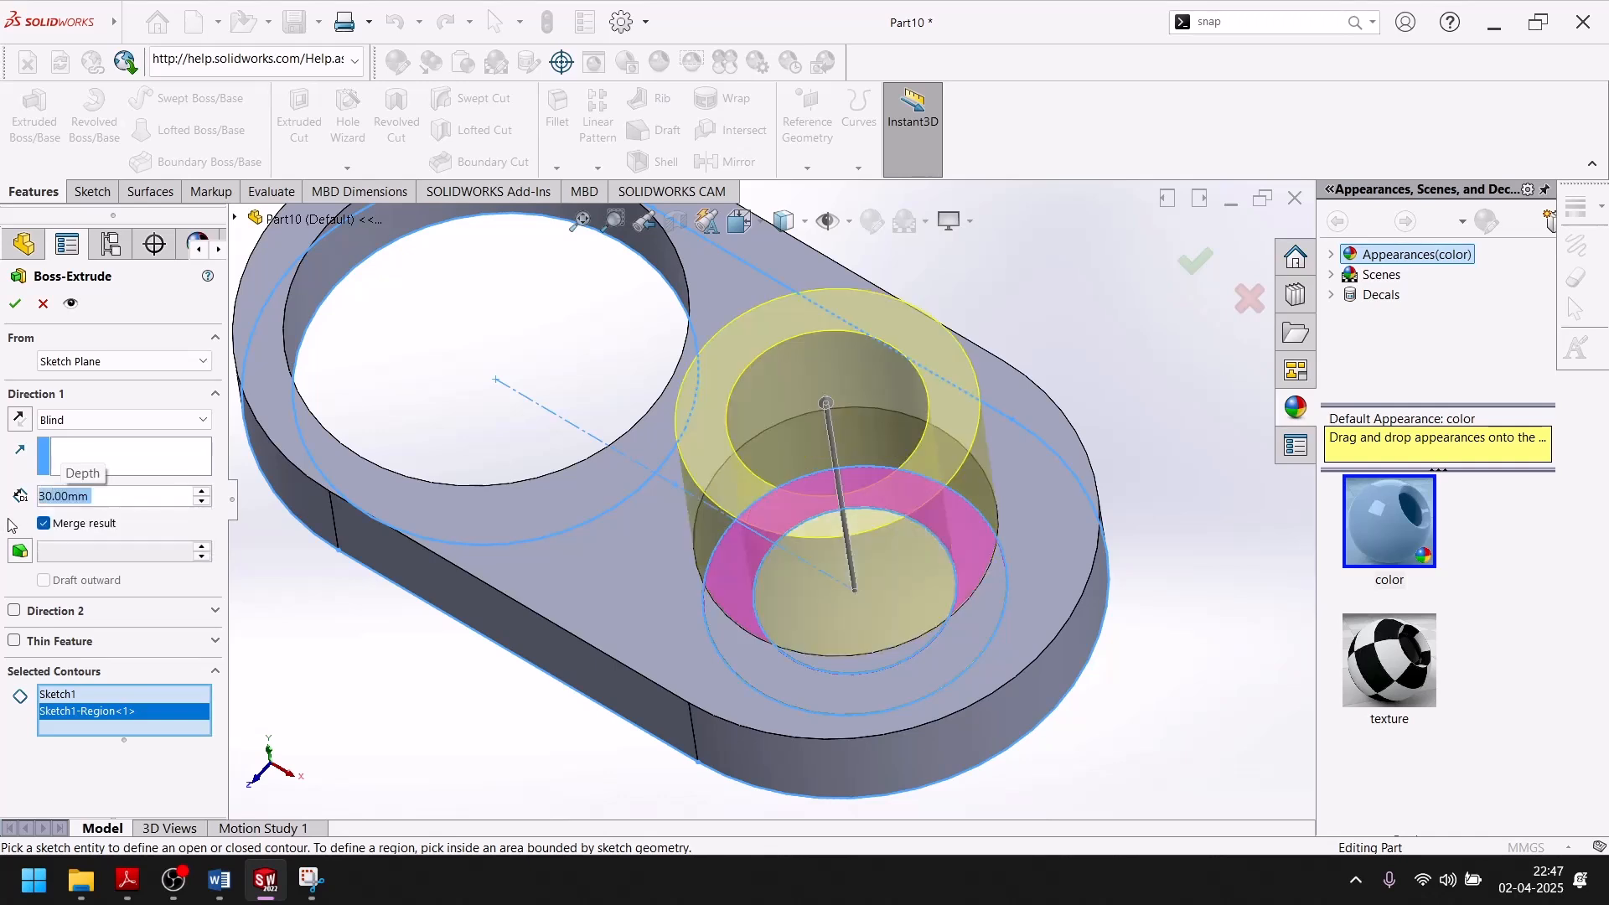
{"action": "left_click", "coordinate": [13, 306]}
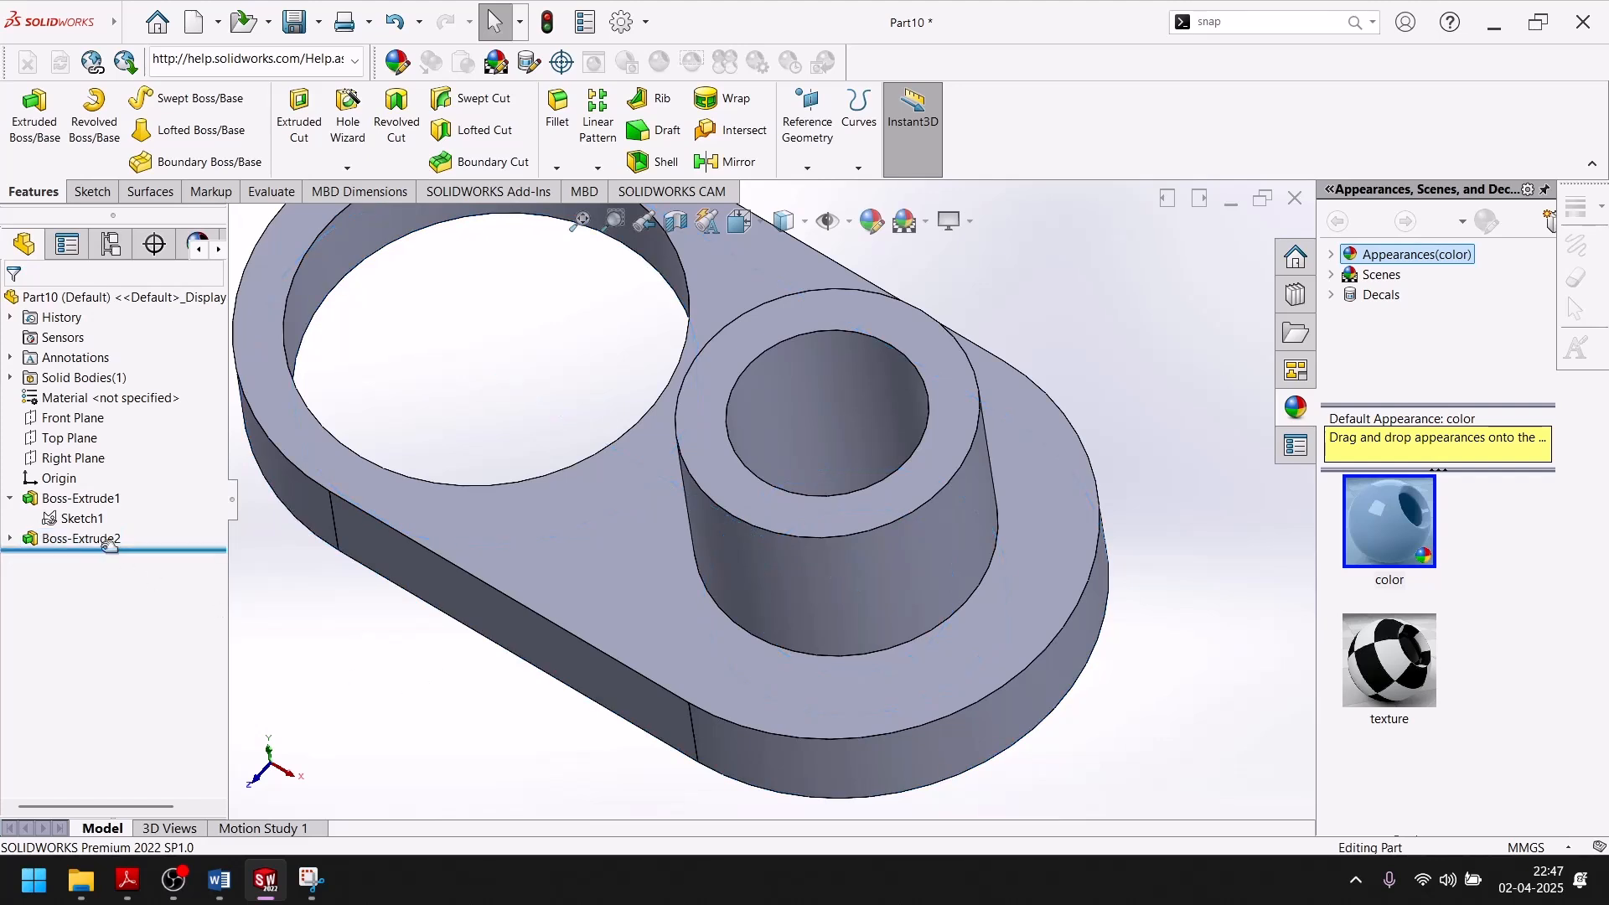
Extrude the same ring region of the base sketch 20 mm in the reversed direction, below the plate.
{"action": "left_click", "coordinate": [82, 519]}
{"action": "left_click", "coordinate": [34, 115]}
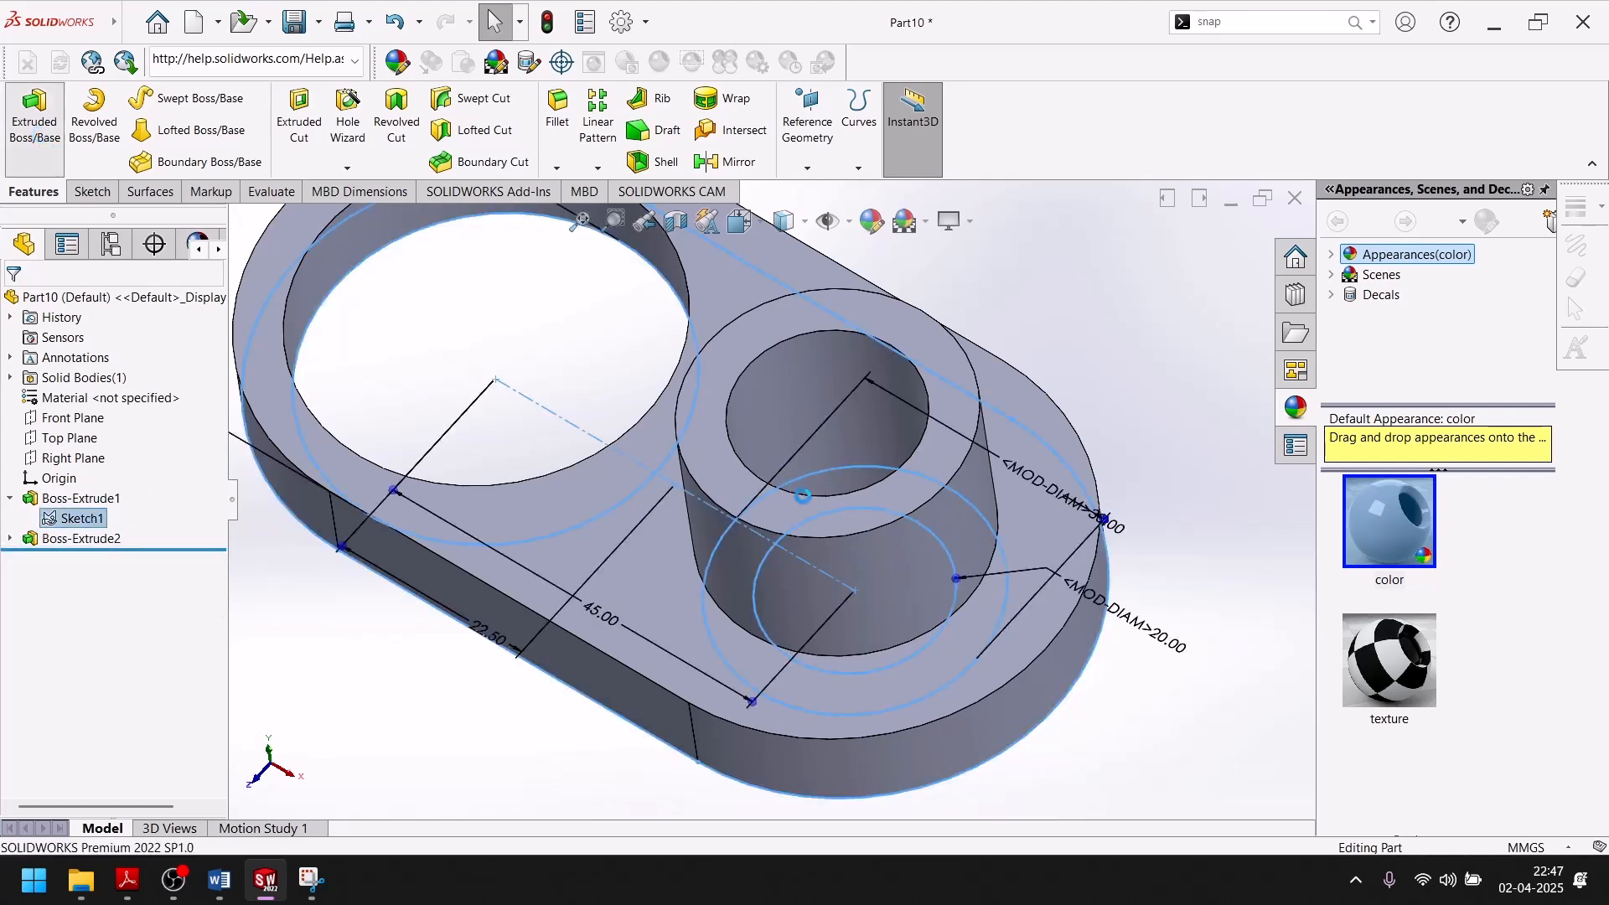
{"action": "left_click", "coordinate": [971, 542]}
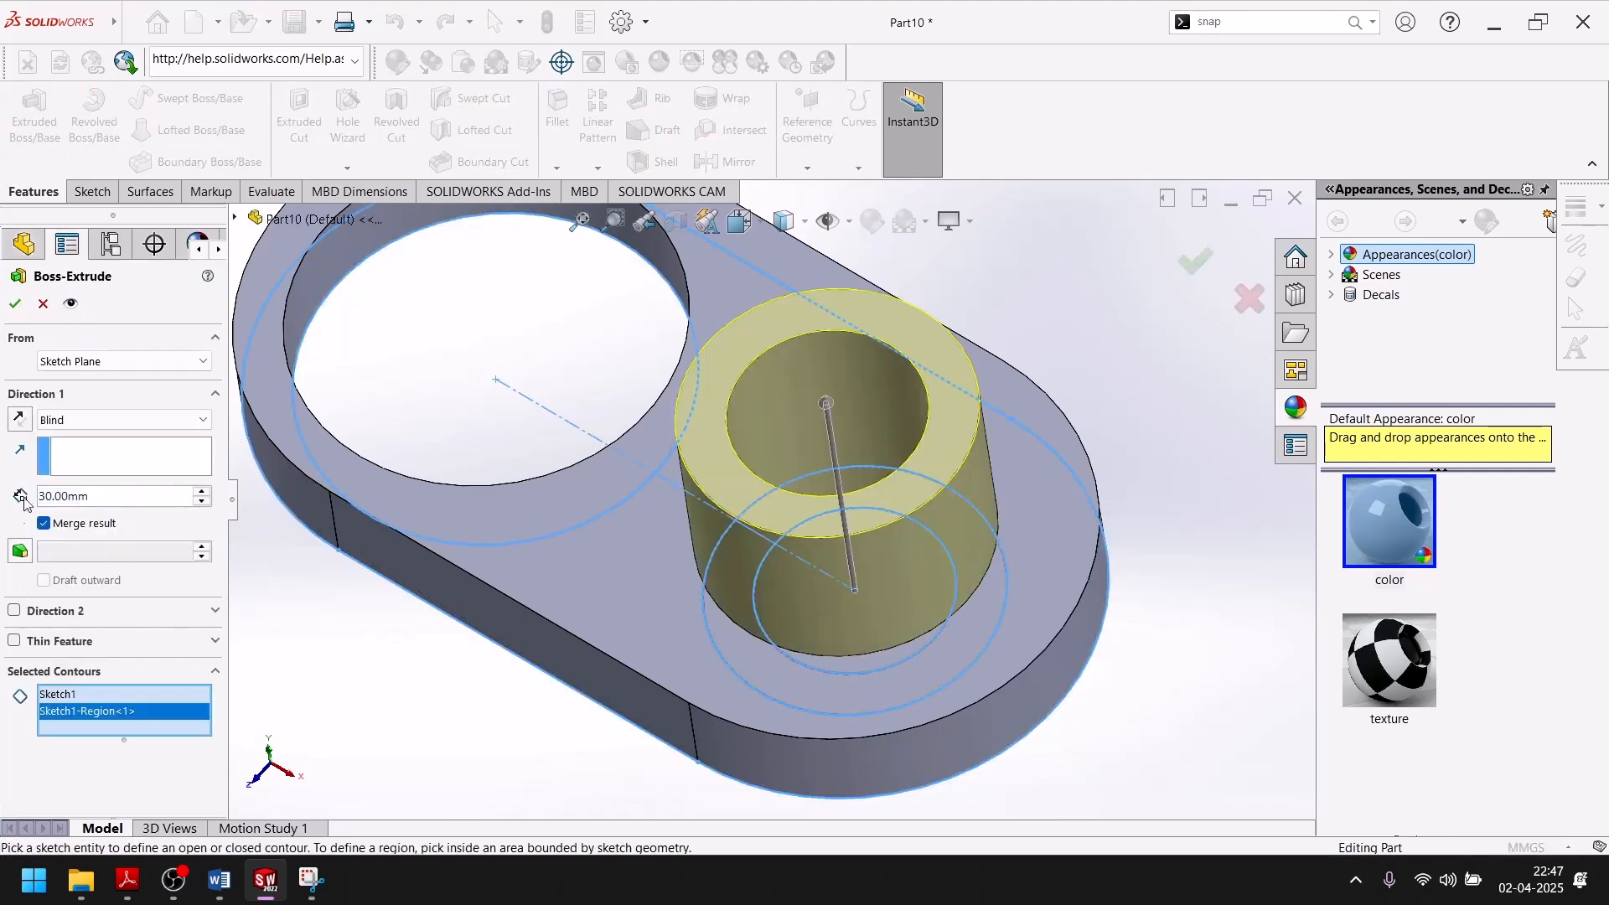
{"action": "left_click", "coordinate": [17, 419]}
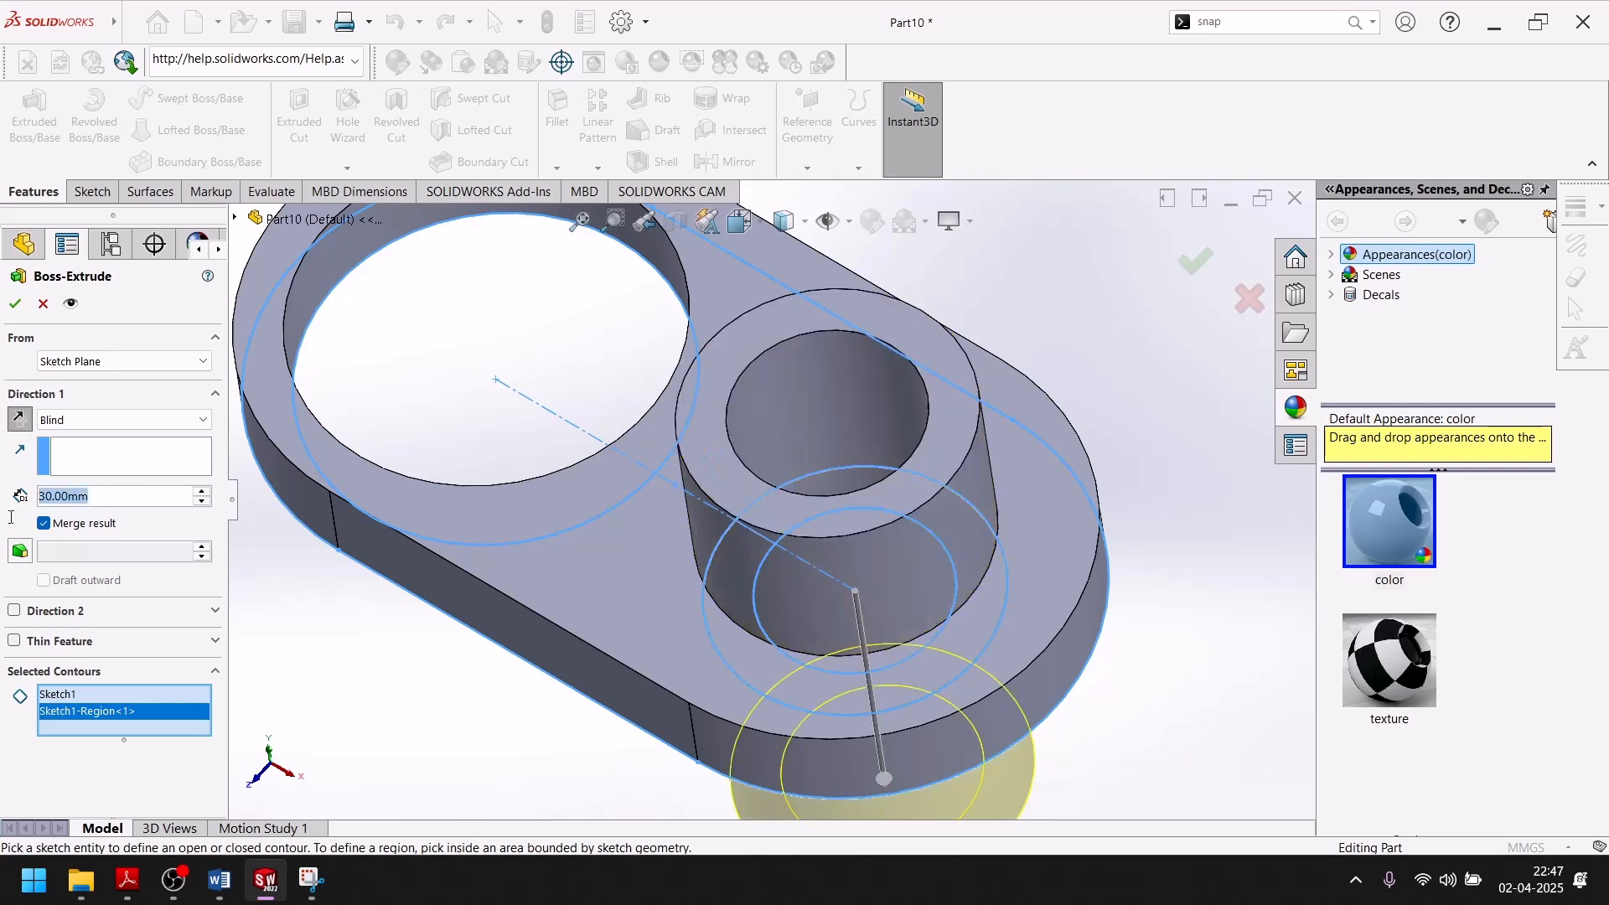
{"action": "left_click", "coordinate": [70, 496]}
{"action": "left_click", "coordinate": [102, 513]}
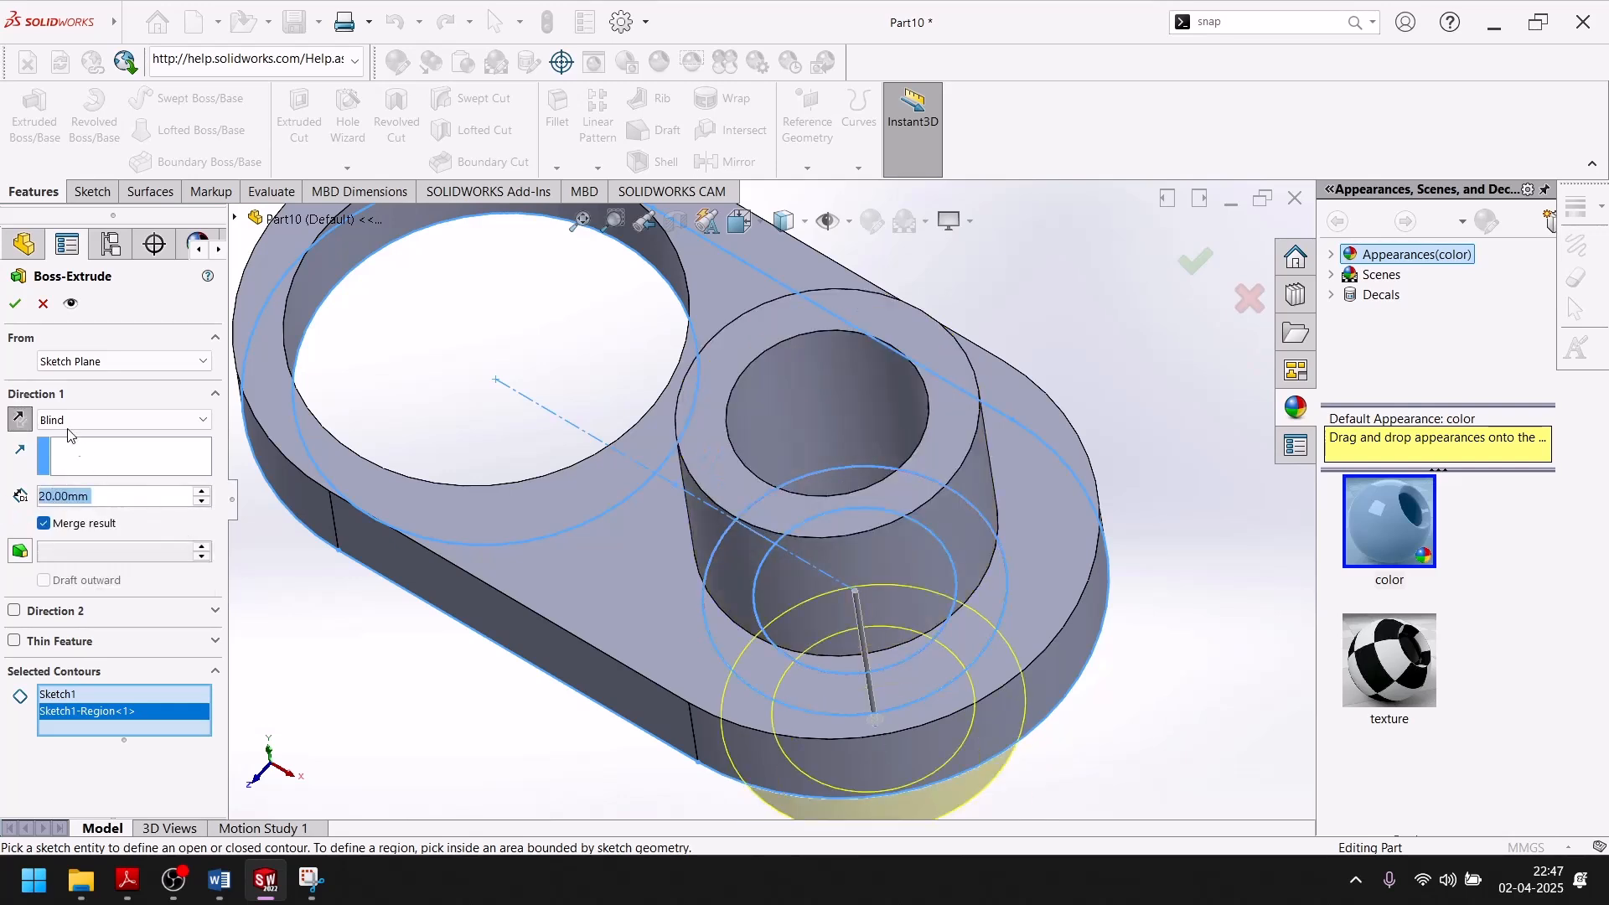
{"action": "left_click", "coordinate": [15, 303]}
{"action": "middle_click_drag", "start_coordinate": [590, 802], "coordinate": [610, 690]}
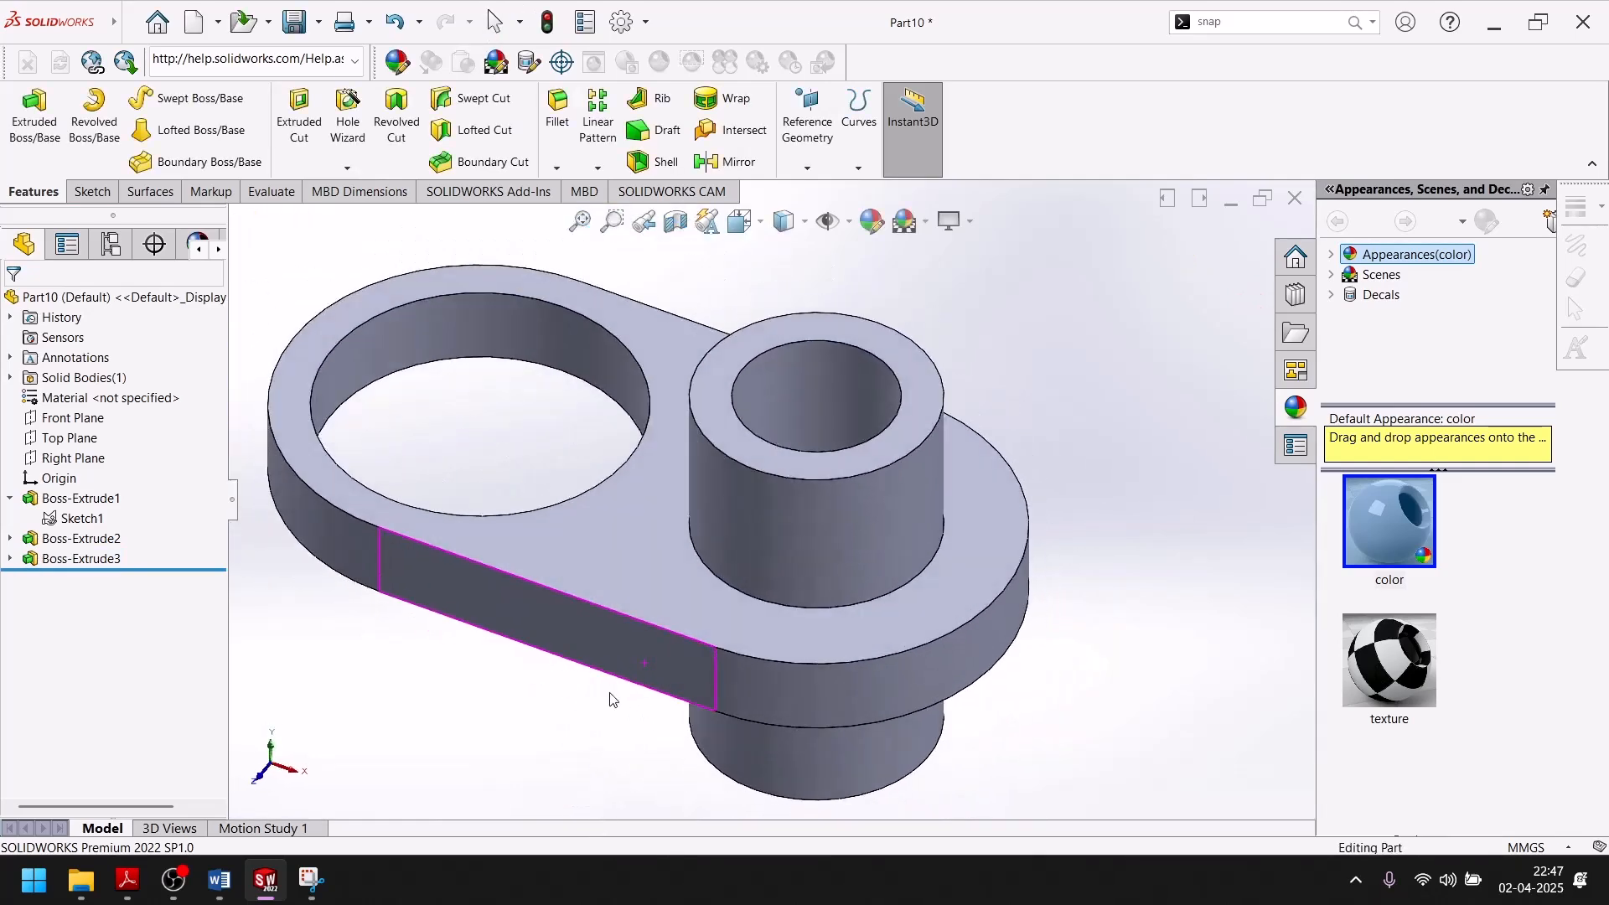
Examine the slot at the top of the boss in the exercise drawing's isometric and dimensioned views, then return to SolidWorks.
{"action": "left_click", "coordinate": [272, 884]}
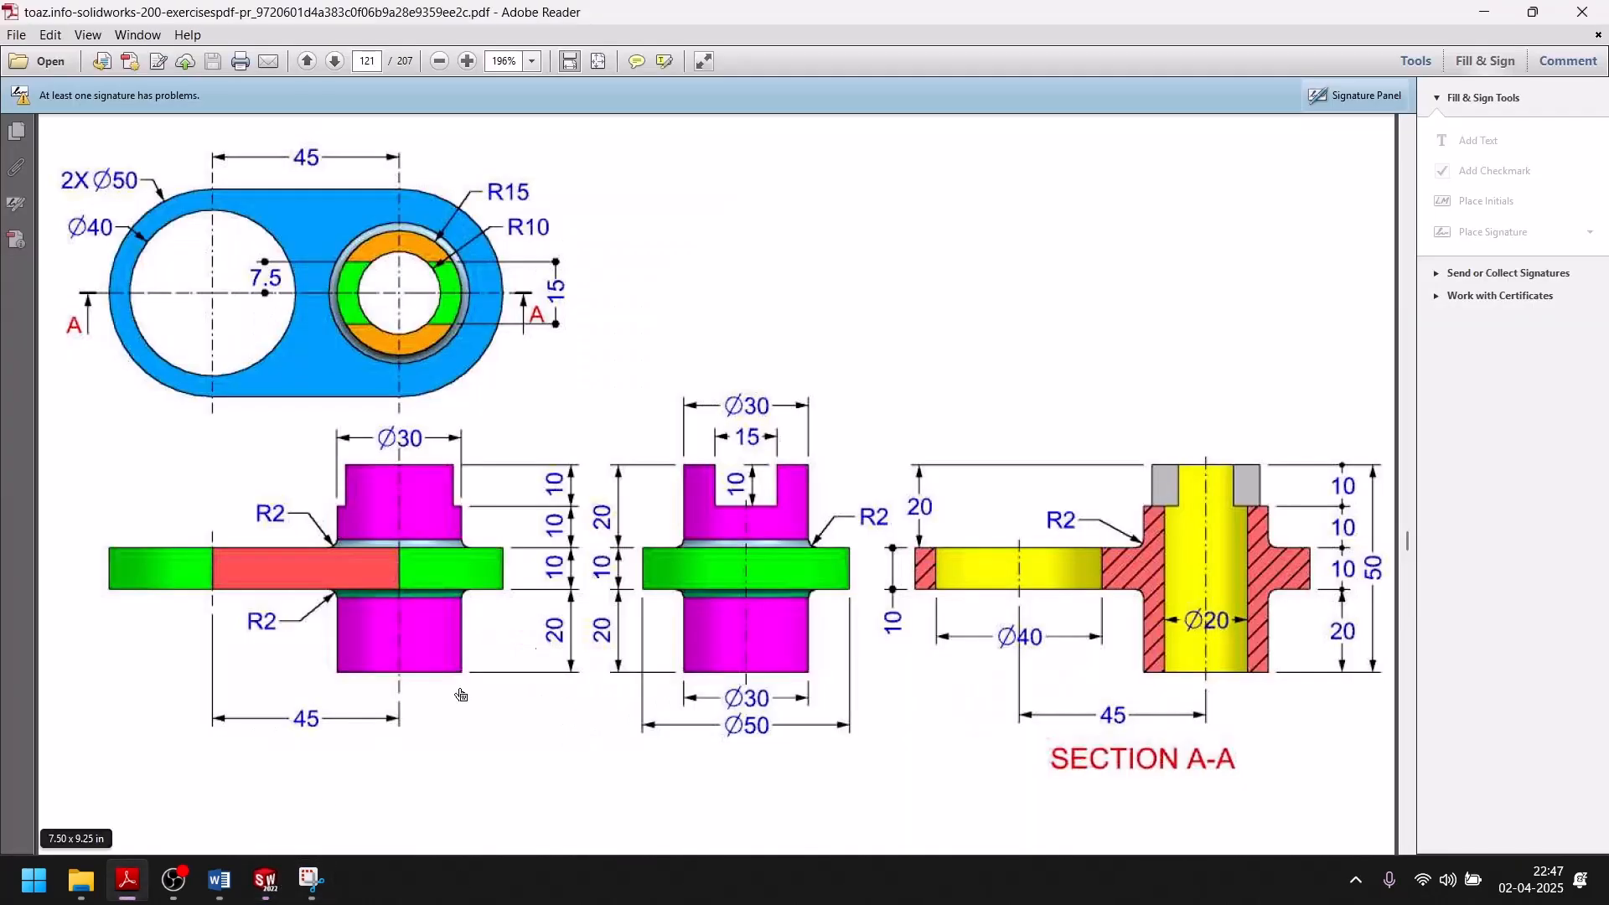
{"action": "scroll", "coordinate": [429, 549], "scroll_direction": "up", "scroll_amount": 5}
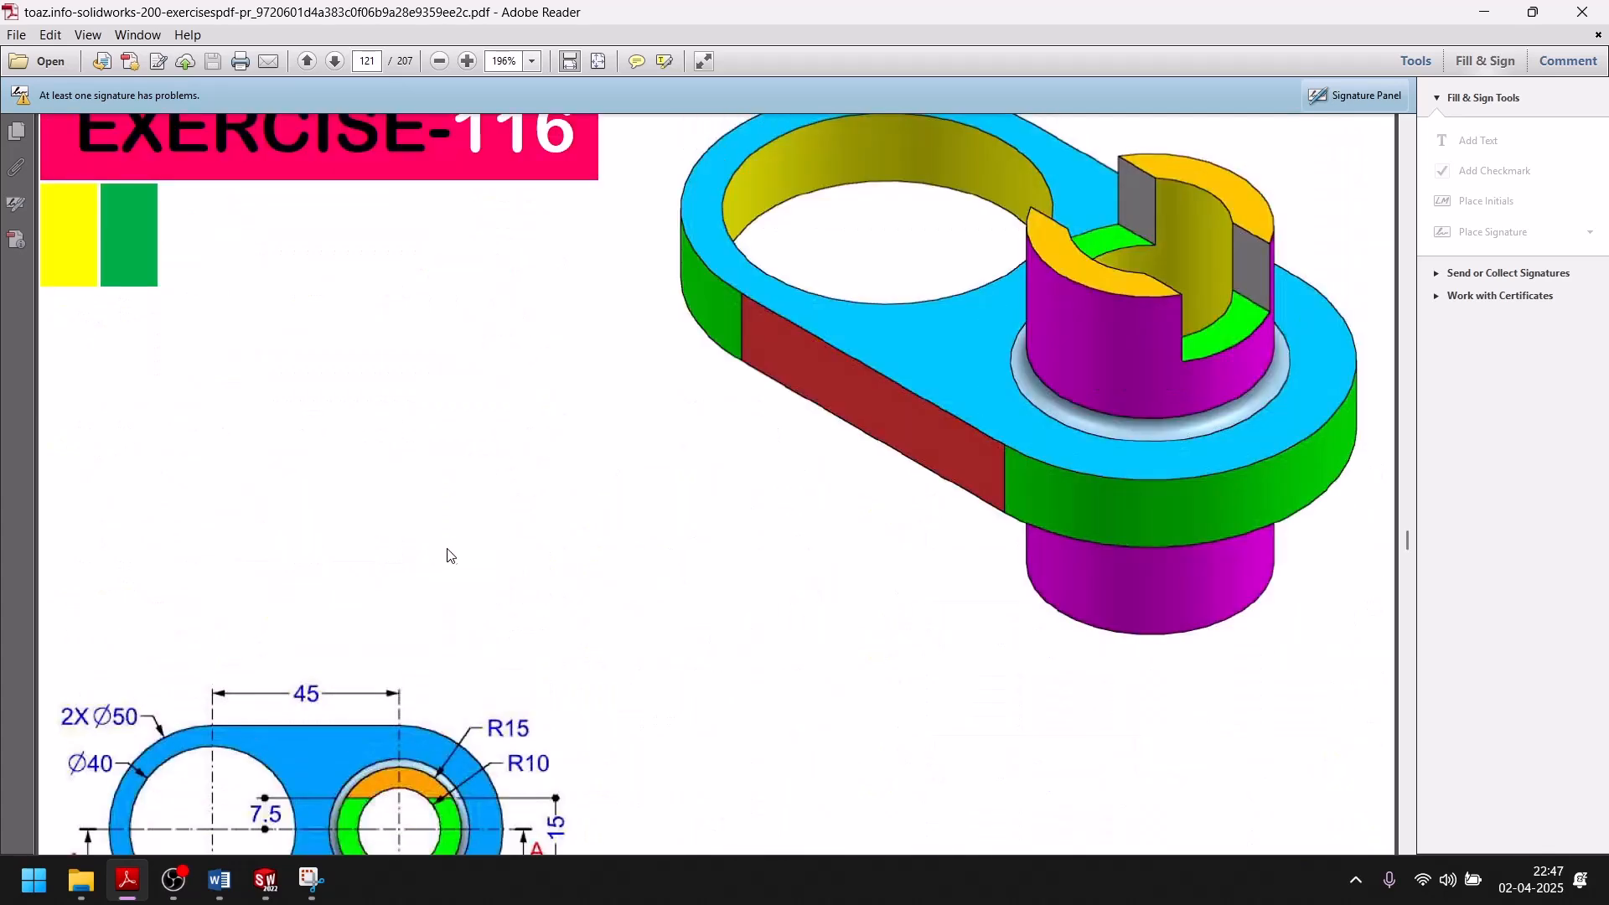
{"action": "scroll", "coordinate": [1173, 356], "scroll_direction": "up", "scroll_amount": 1}
{"action": "scroll", "coordinate": [1169, 419], "scroll_direction": "down", "scroll_amount": 3}
{"action": "scroll", "coordinate": [1173, 381], "scroll_direction": "up", "scroll_amount": 1}
{"action": "scroll", "coordinate": [1094, 446], "scroll_direction": "down", "scroll_amount": 1}
{"action": "scroll", "coordinate": [1094, 446], "scroll_direction": "down", "scroll_amount": 1}
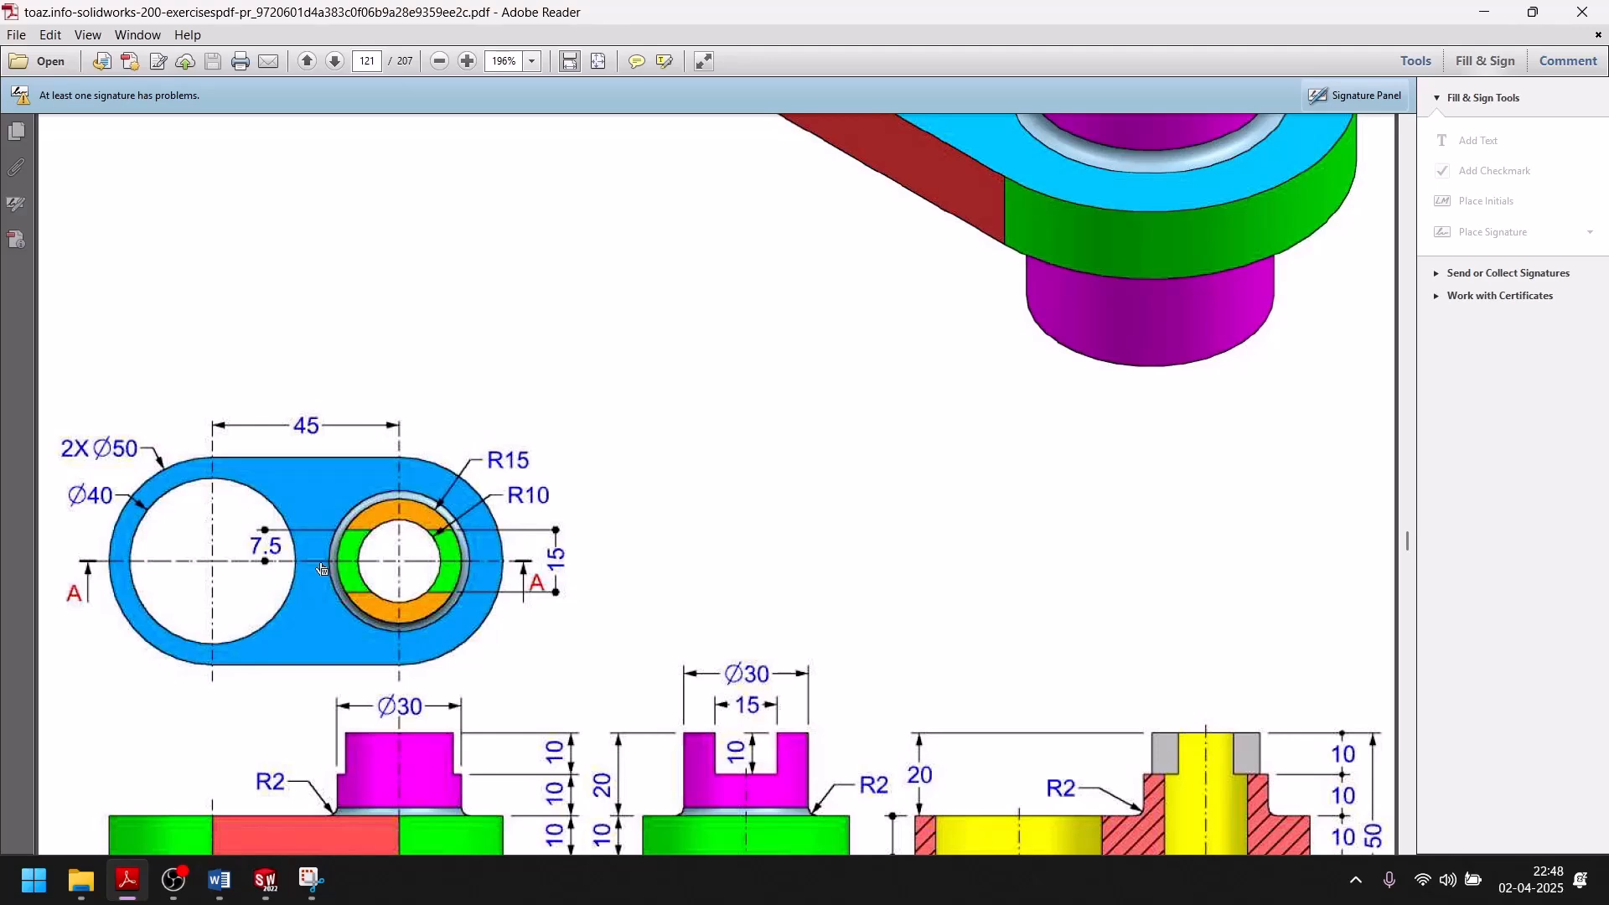
{"action": "left_click", "coordinate": [265, 881]}
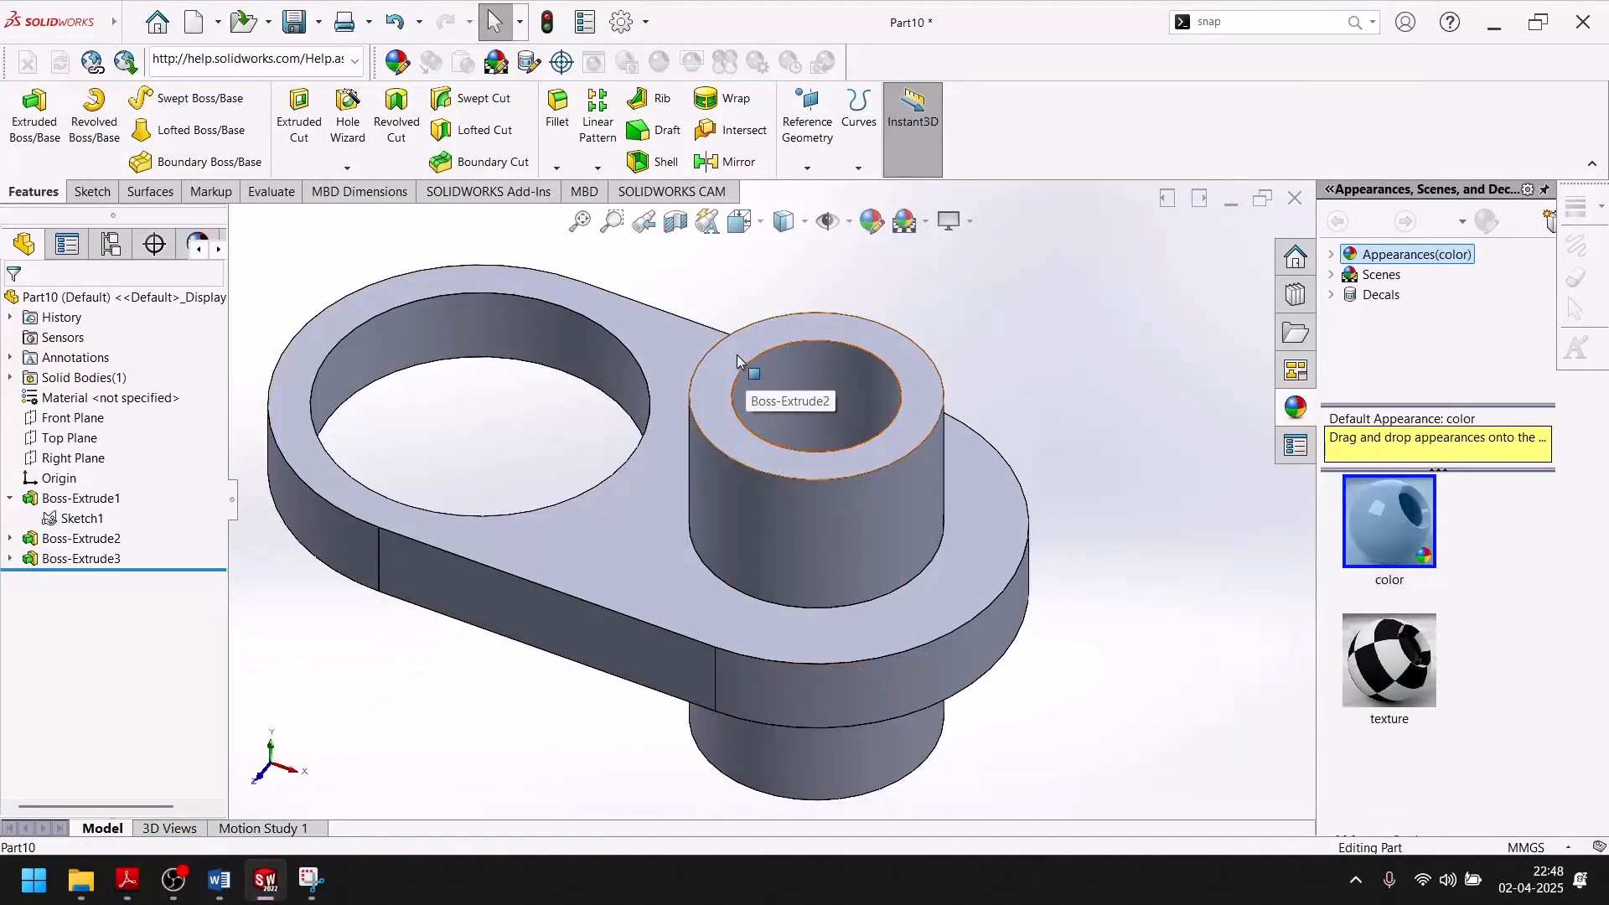
Sketch a center rectangle about 7.7 mm high on the boss's top face, centred on the hole and extending past both sides of the ring.
{"action": "left_click", "coordinate": [737, 354]}
{"action": "left_click", "coordinate": [811, 305]}
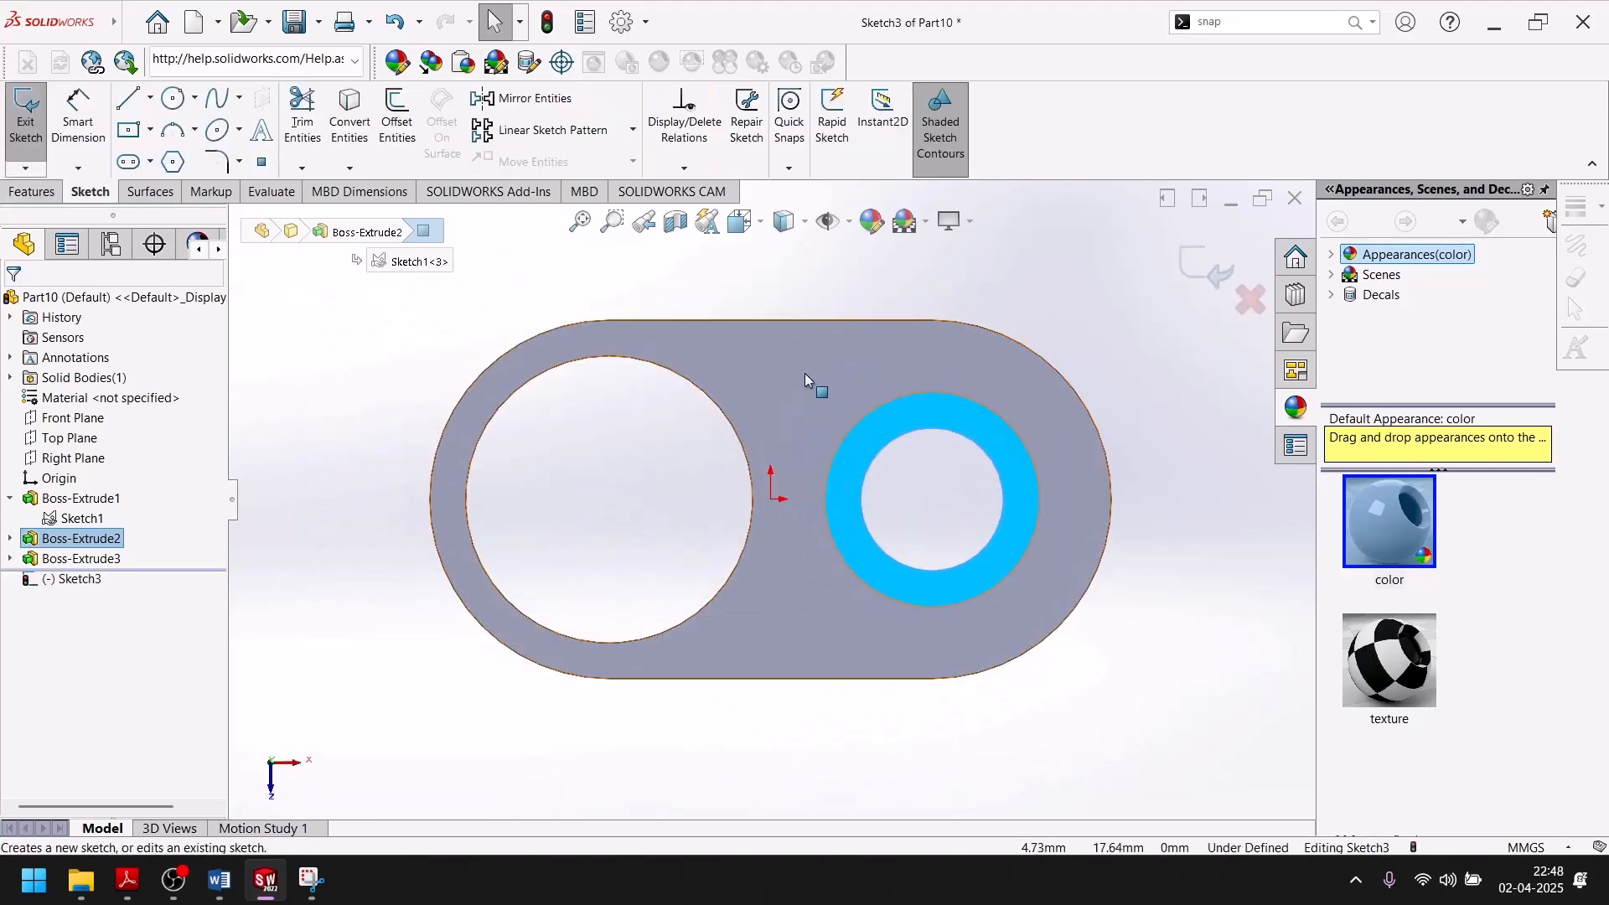
{"action": "key", "text": "l"}
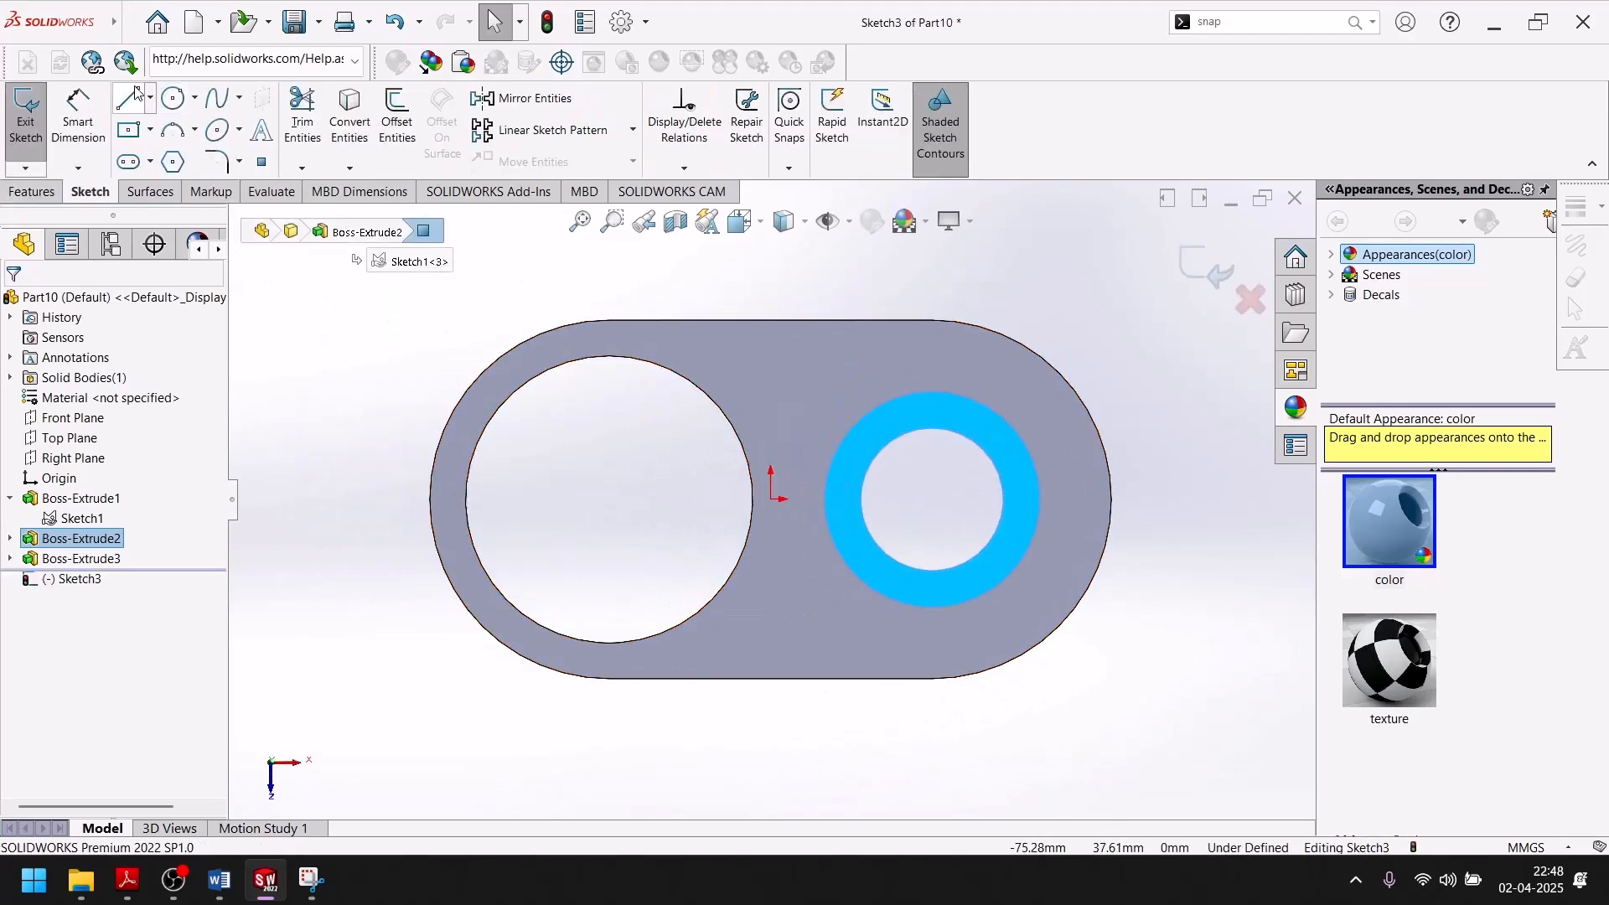
{"action": "left_click", "coordinate": [130, 134]}
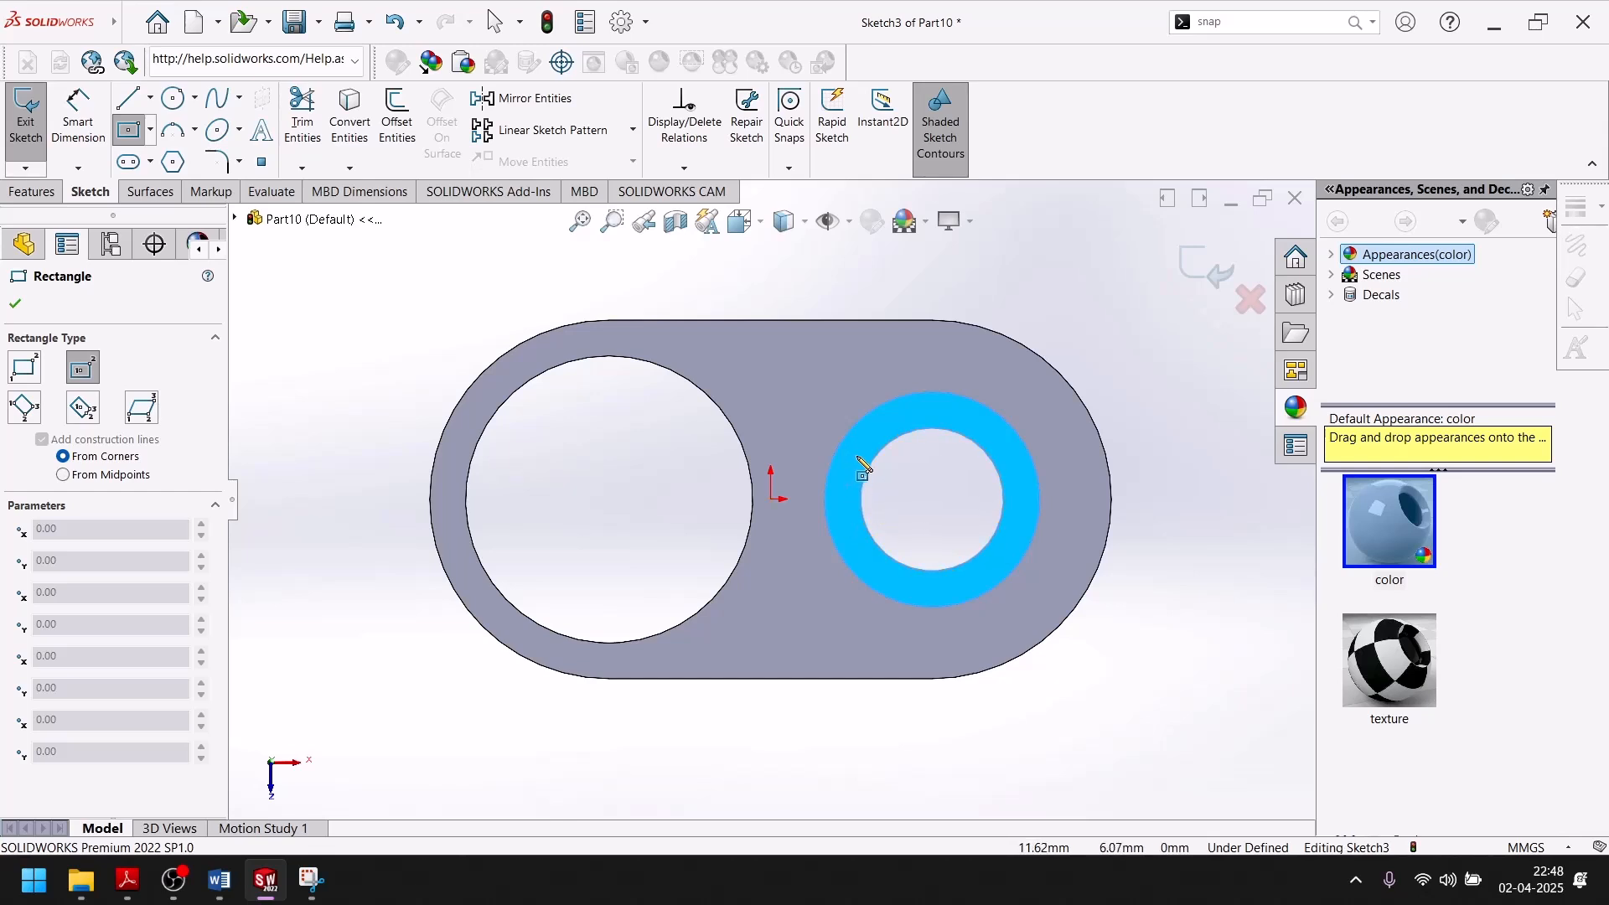
{"action": "left_click", "coordinate": [932, 500]}
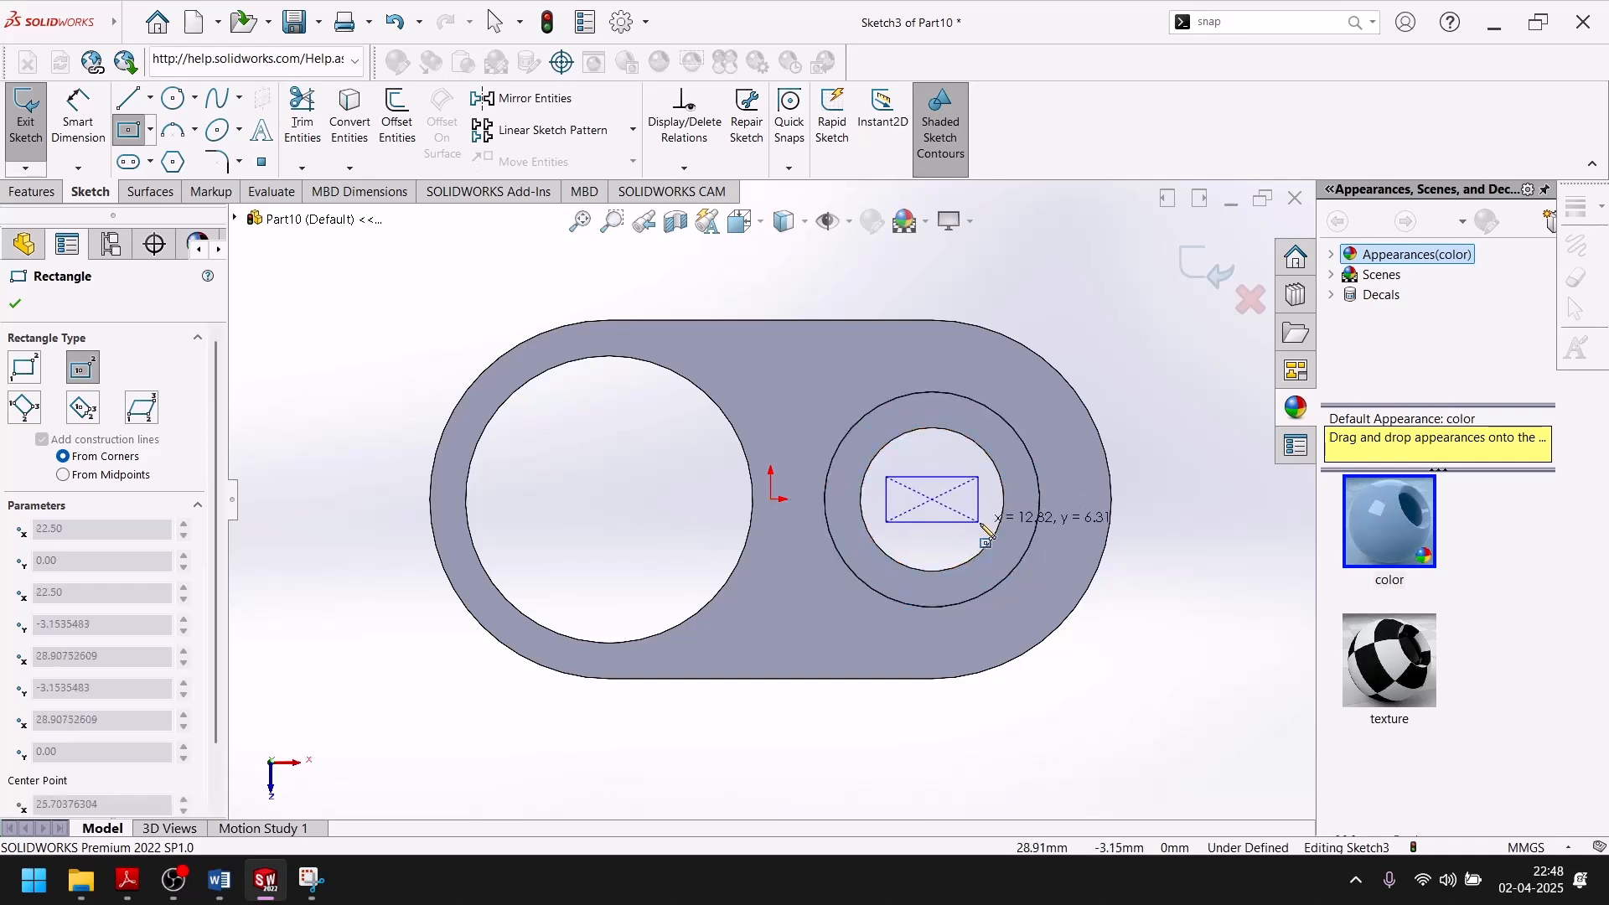
{"action": "left_click", "coordinate": [1057, 526]}
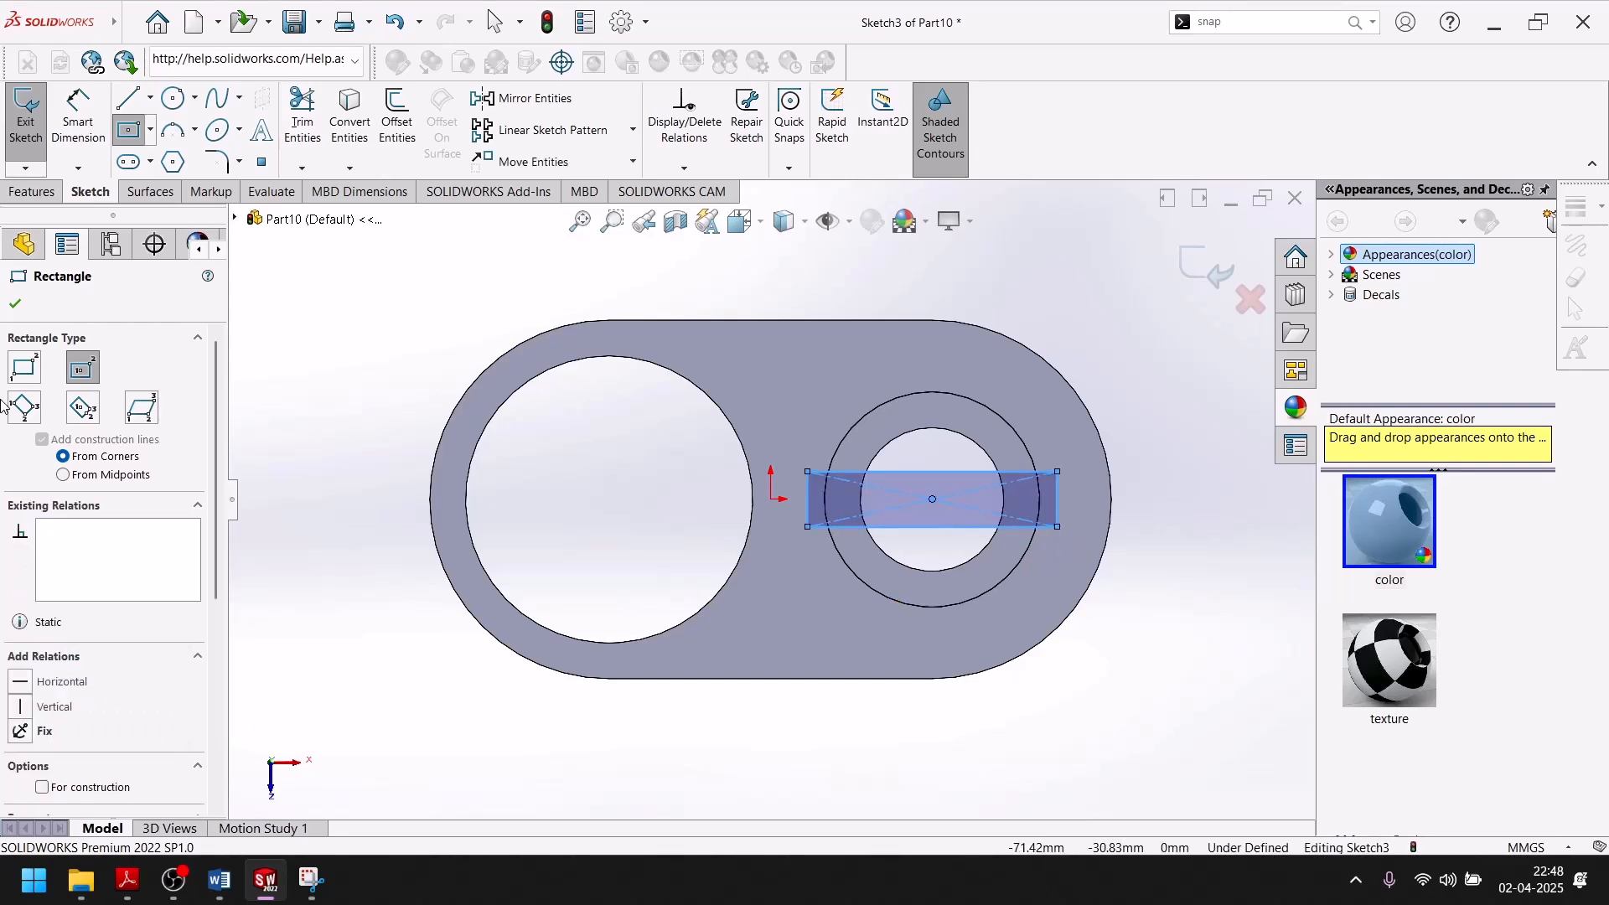
{"action": "left_click", "coordinate": [14, 307]}
Check the slot width in the exercise drawing, set the rectangle's short side to 15 mm, and exit the sketch.
{"action": "left_click", "coordinate": [128, 880]}
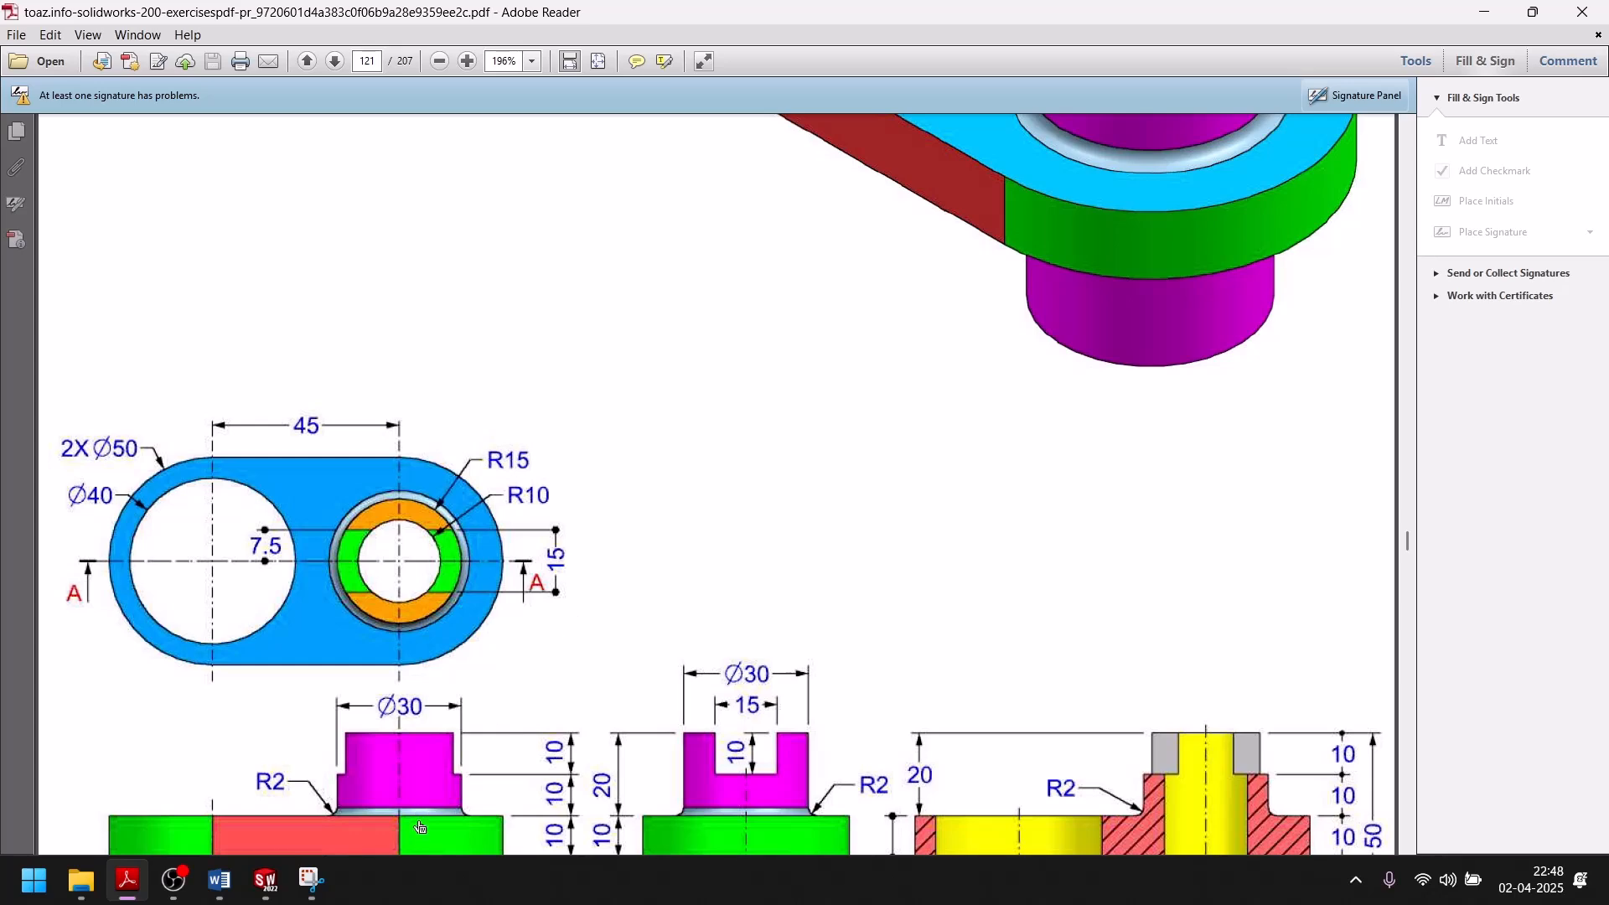
{"action": "left_click", "coordinate": [264, 879]}
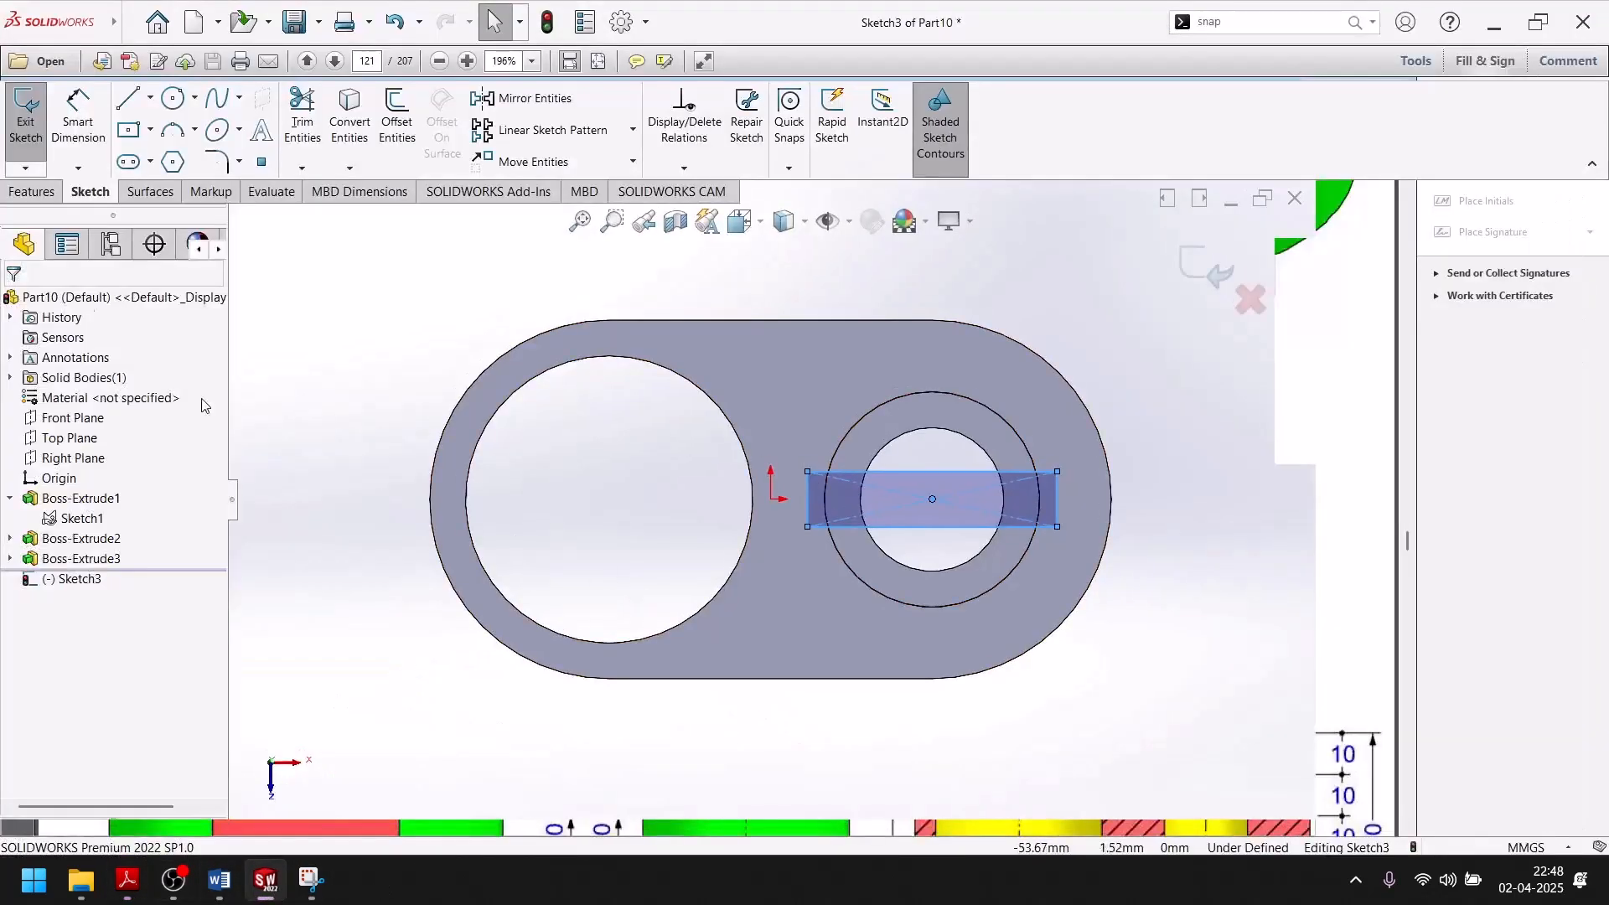
{"action": "left_click", "coordinate": [78, 103]}
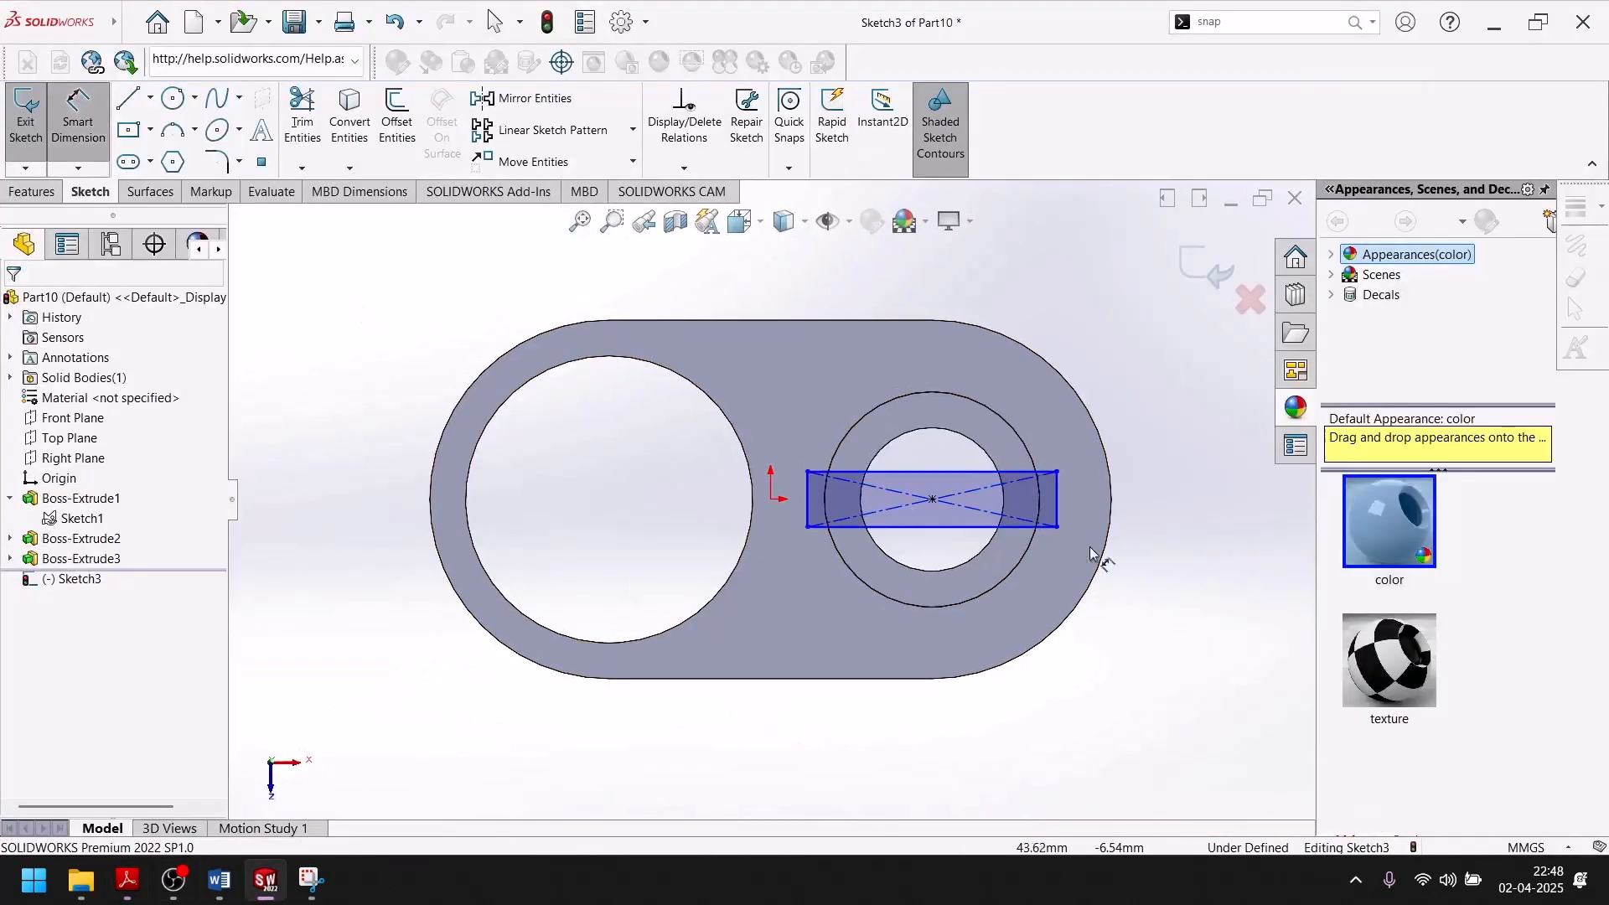
{"action": "left_click", "coordinate": [1057, 500]}
{"action": "left_click", "coordinate": [1158, 492]}
{"action": "type", "text": "15"}
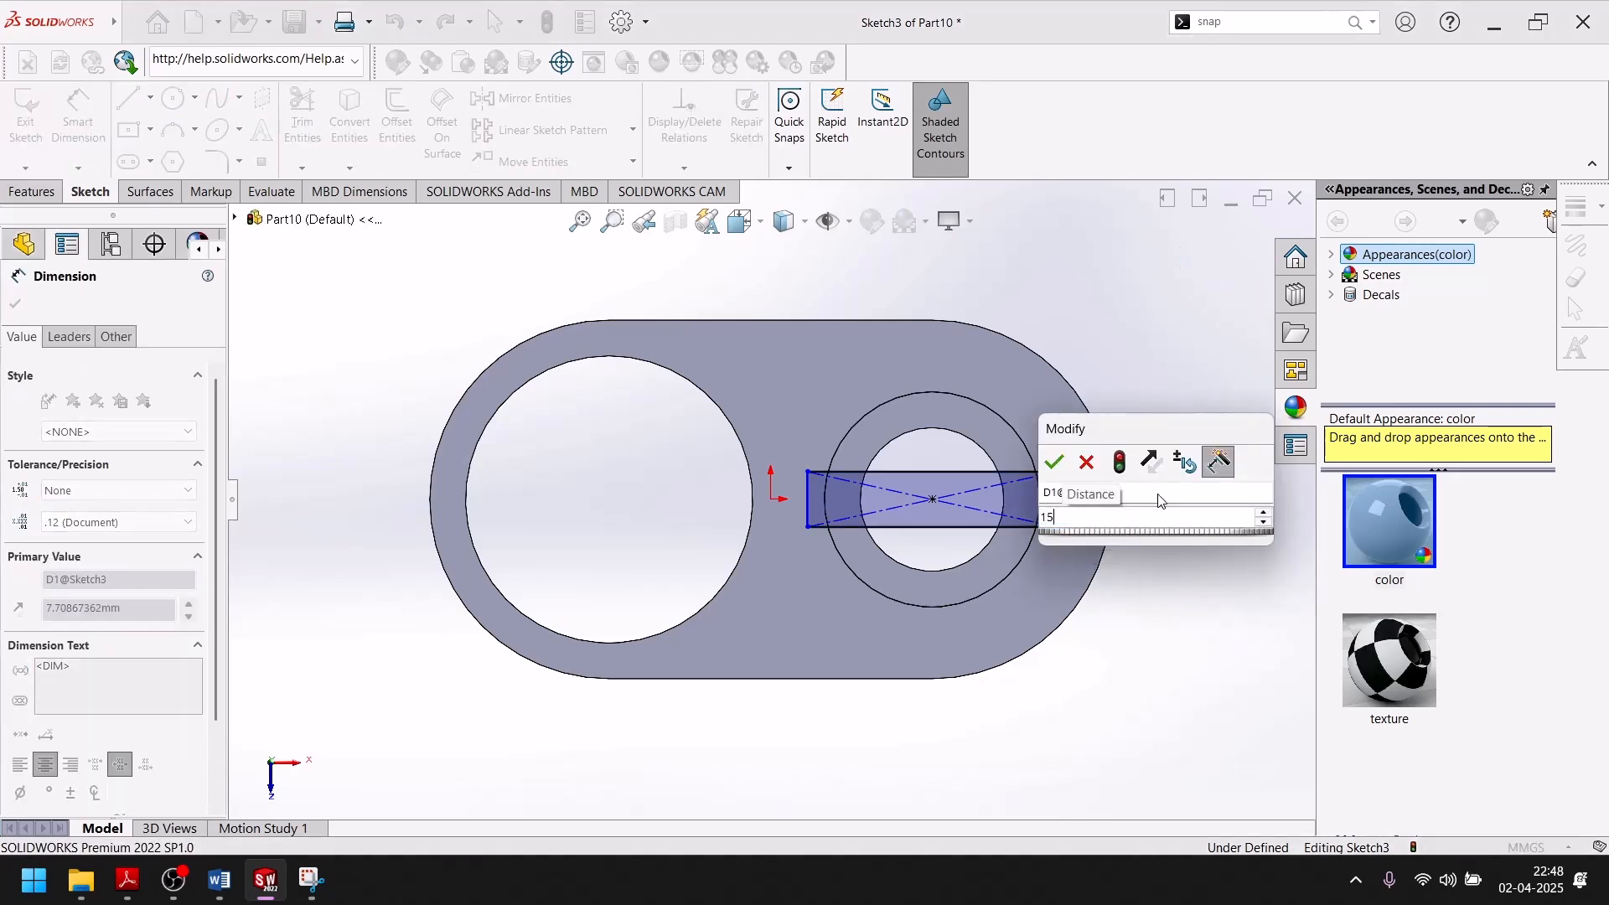
{"action": "key", "text": "Return"}
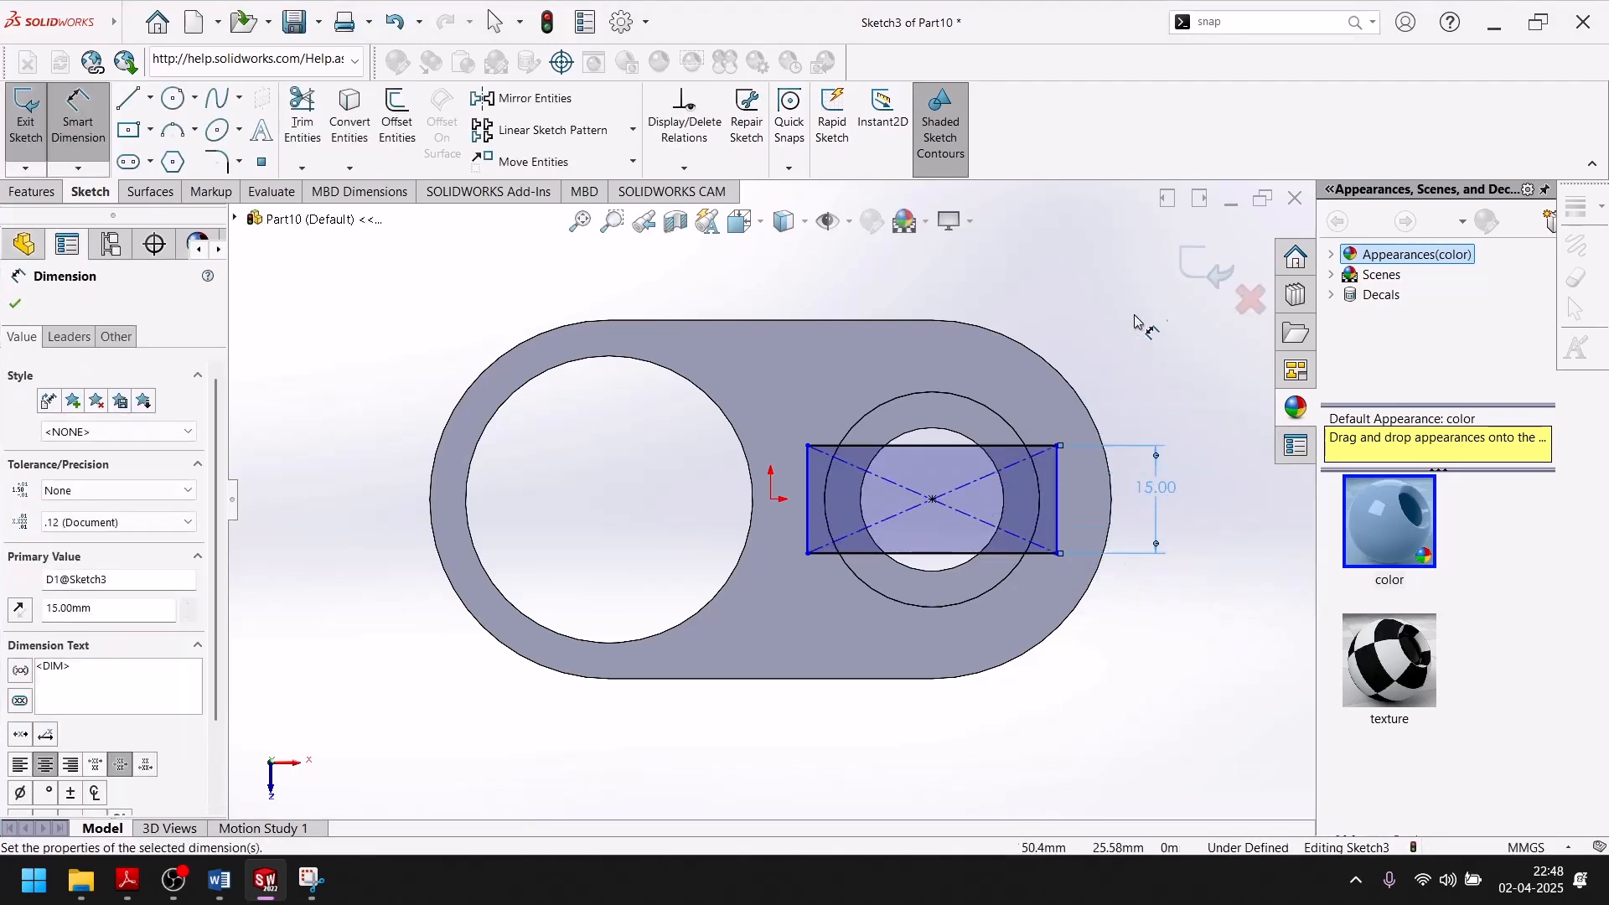
{"action": "key", "text": "Escape"}
{"action": "key", "text": "f"}
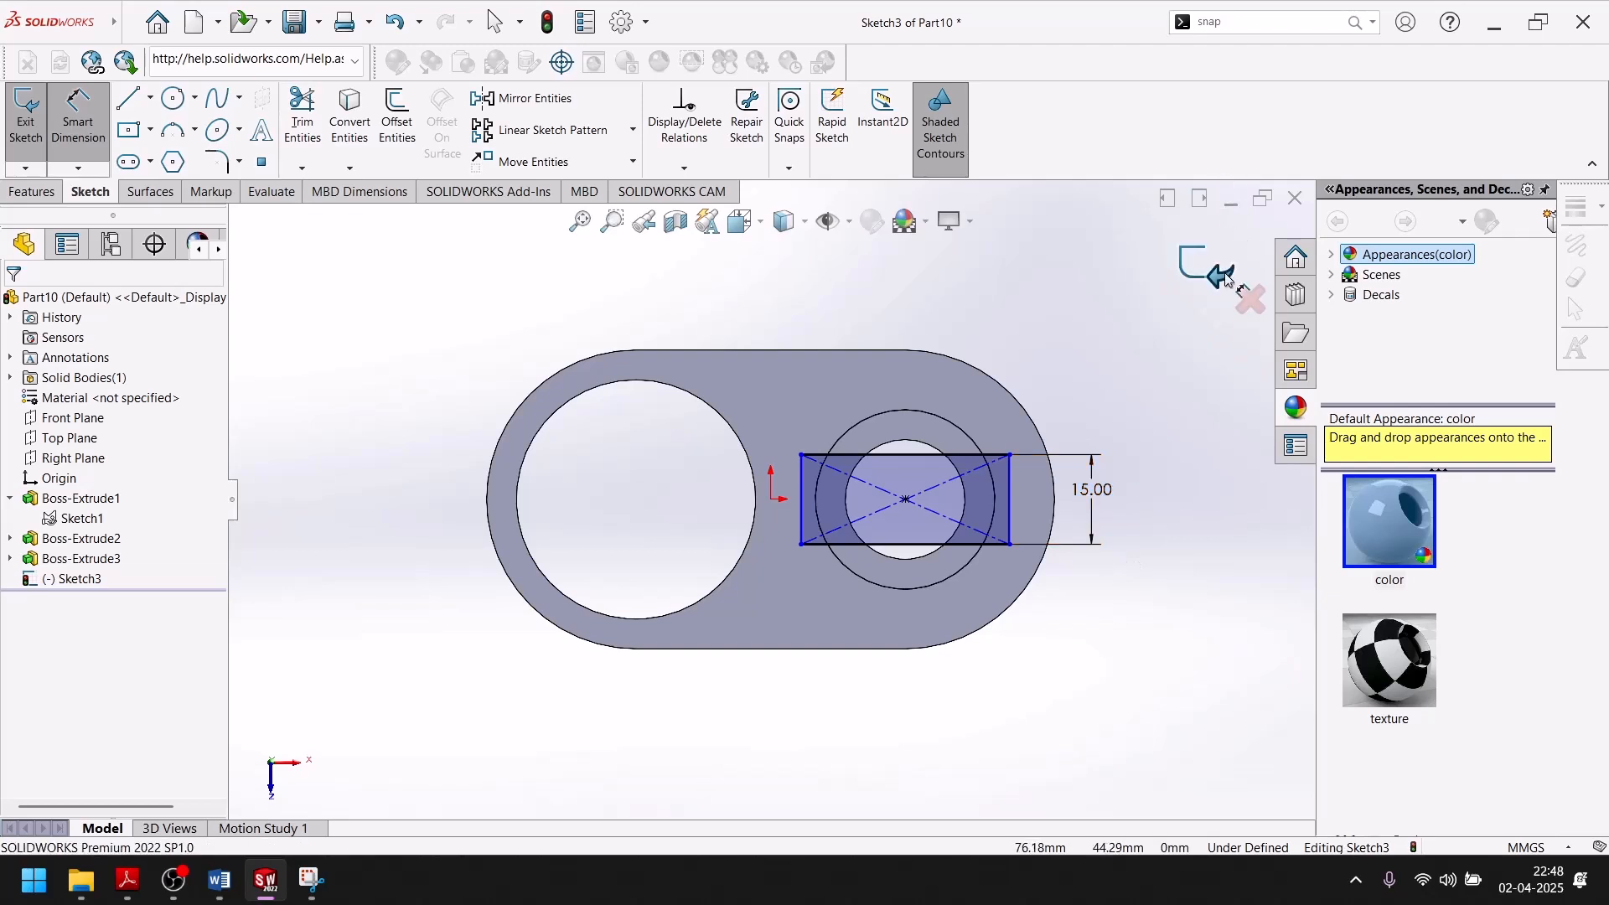
{"action": "left_click", "coordinate": [1200, 268]}
Check the slot depth in the exercise drawing, cut the rectangle 10 mm blind into the boss, and show the part in isometric view.
{"action": "scroll", "coordinate": [1164, 529], "scroll_direction": "up", "scroll_amount": 2}
{"action": "mouse_move", "coordinate": [1155, 540]}
{"action": "middle_mouse_down"}
{"action": "mouse_move", "coordinate": [1034, 629]}
{"action": "mouse_move", "coordinate": [1123, 419]}
{"action": "middle_mouse_up"}
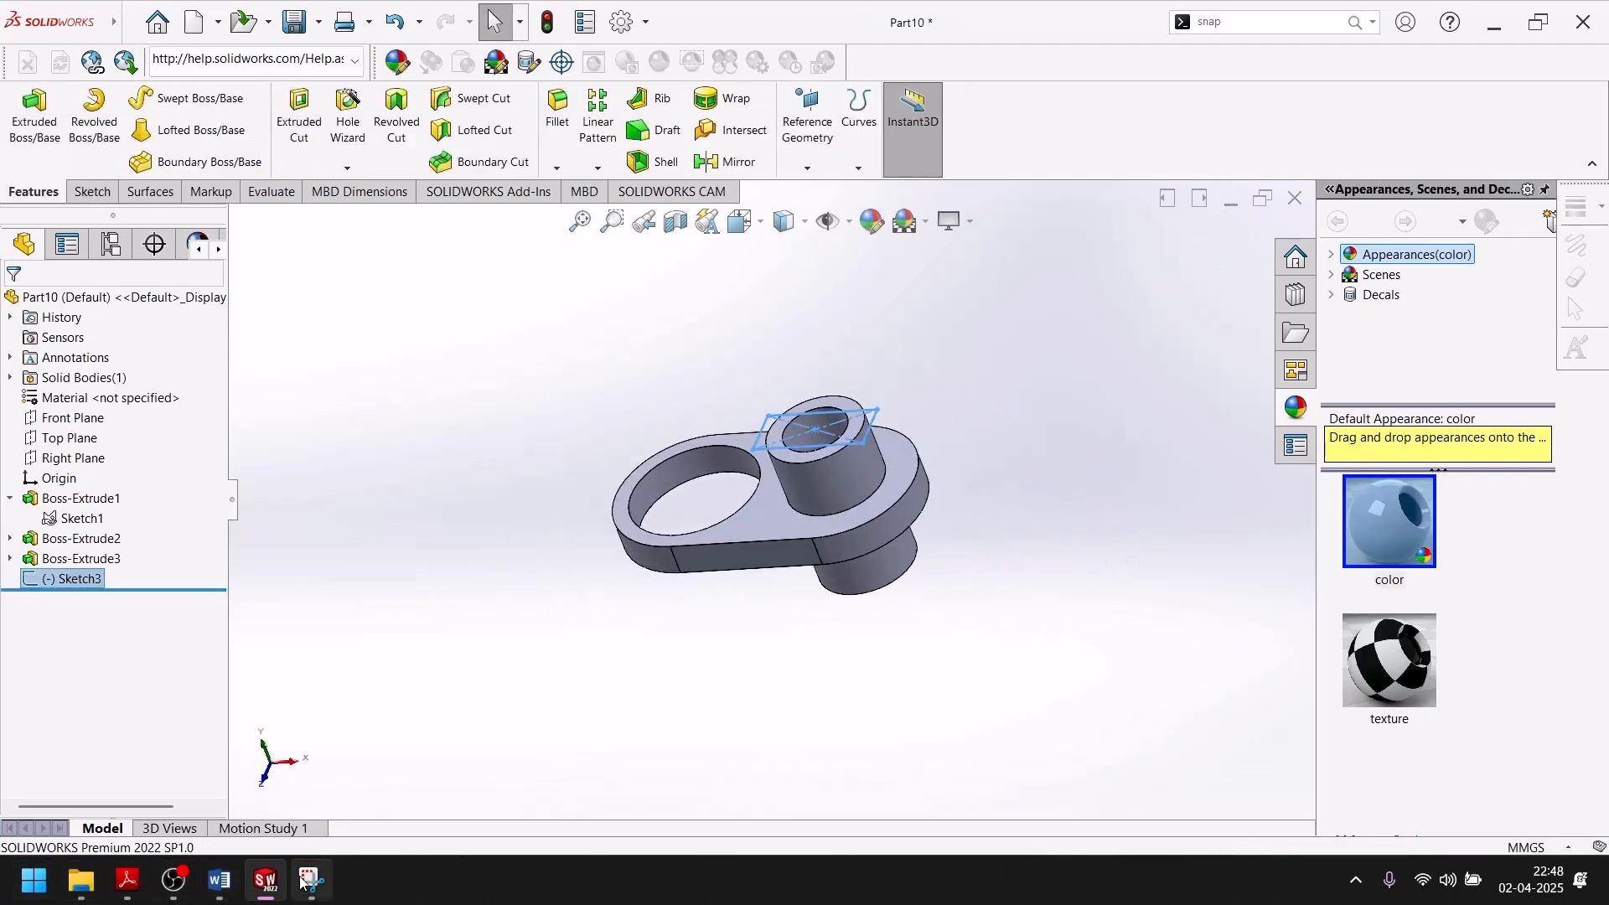
{"action": "left_click", "coordinate": [266, 884]}
{"action": "scroll", "coordinate": [274, 745], "scroll_direction": "down", "scroll_amount": 3}
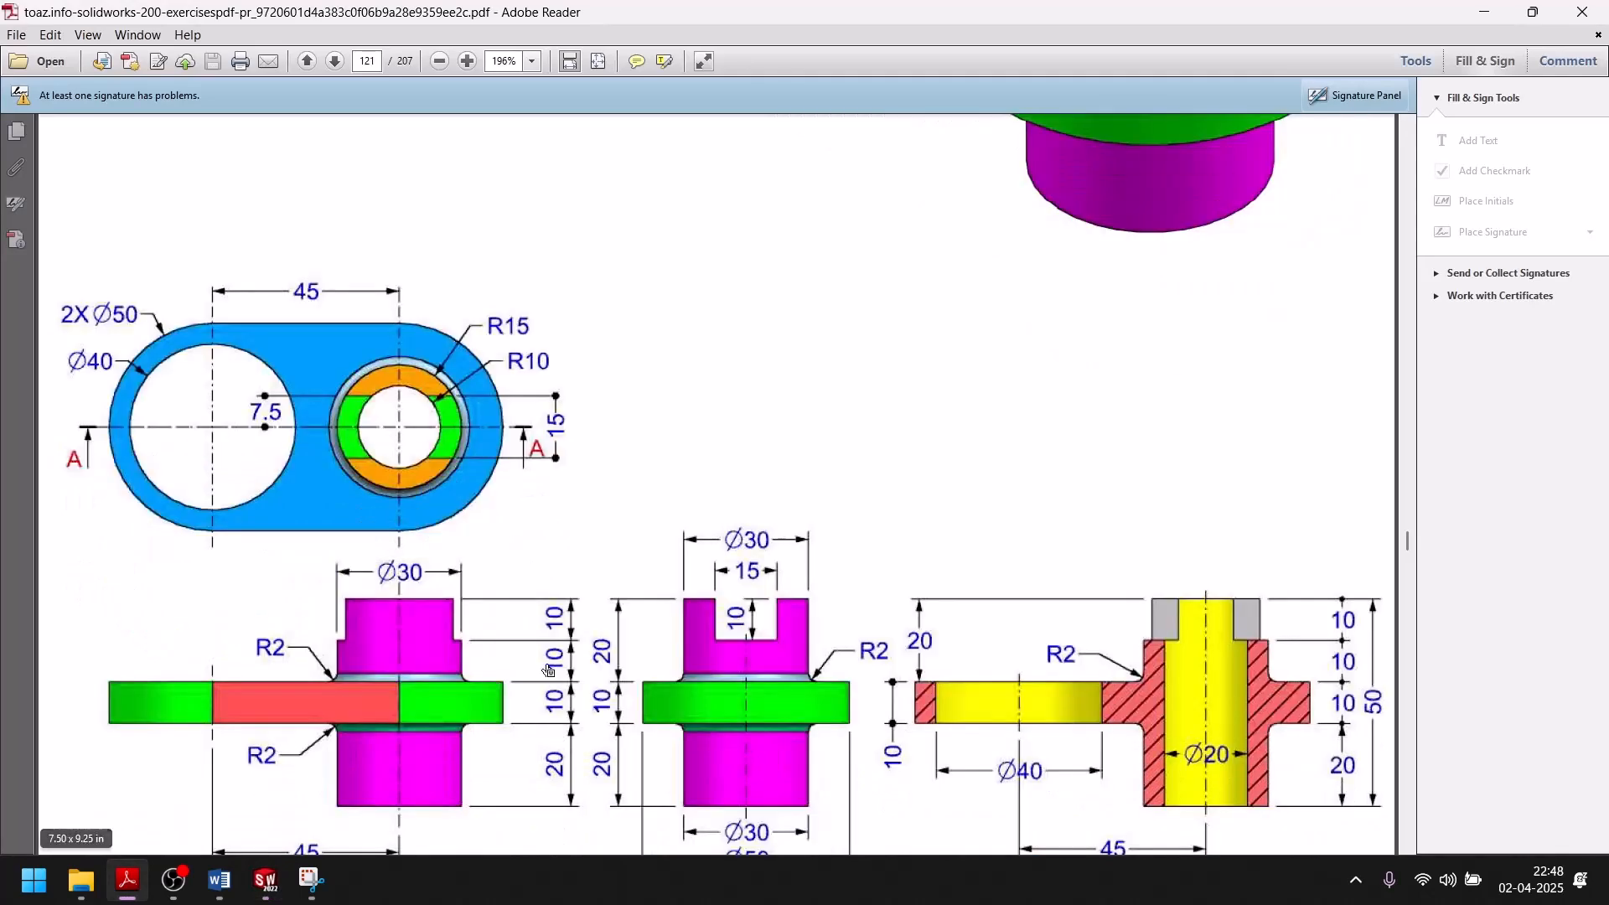
{"action": "left_click", "coordinate": [266, 881]}
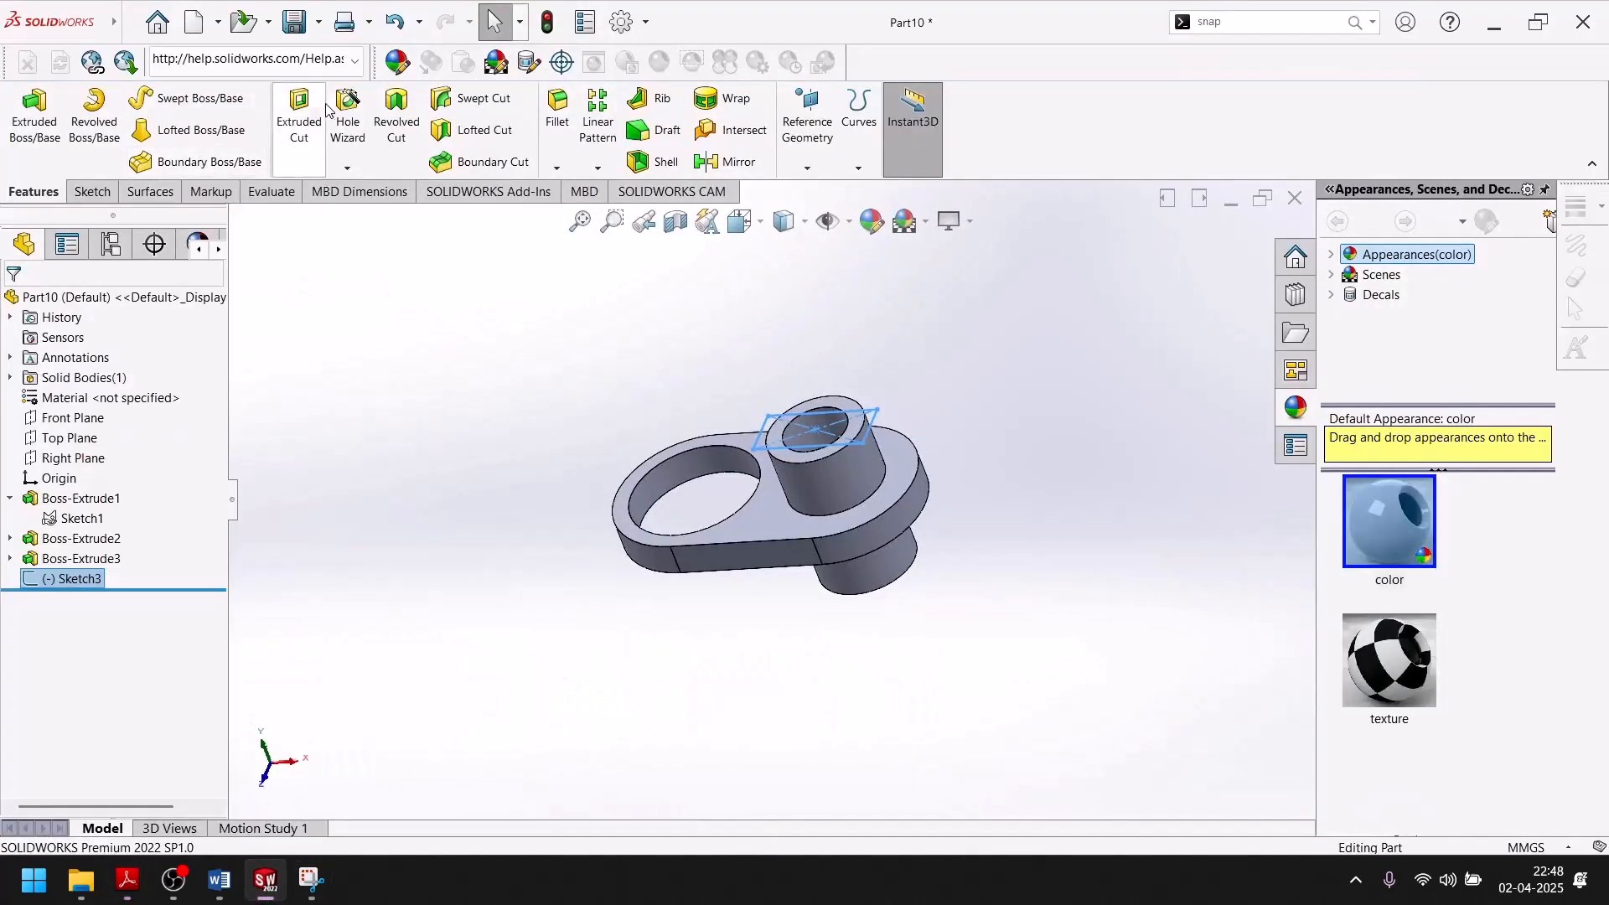
{"action": "left_click", "coordinate": [311, 111]}
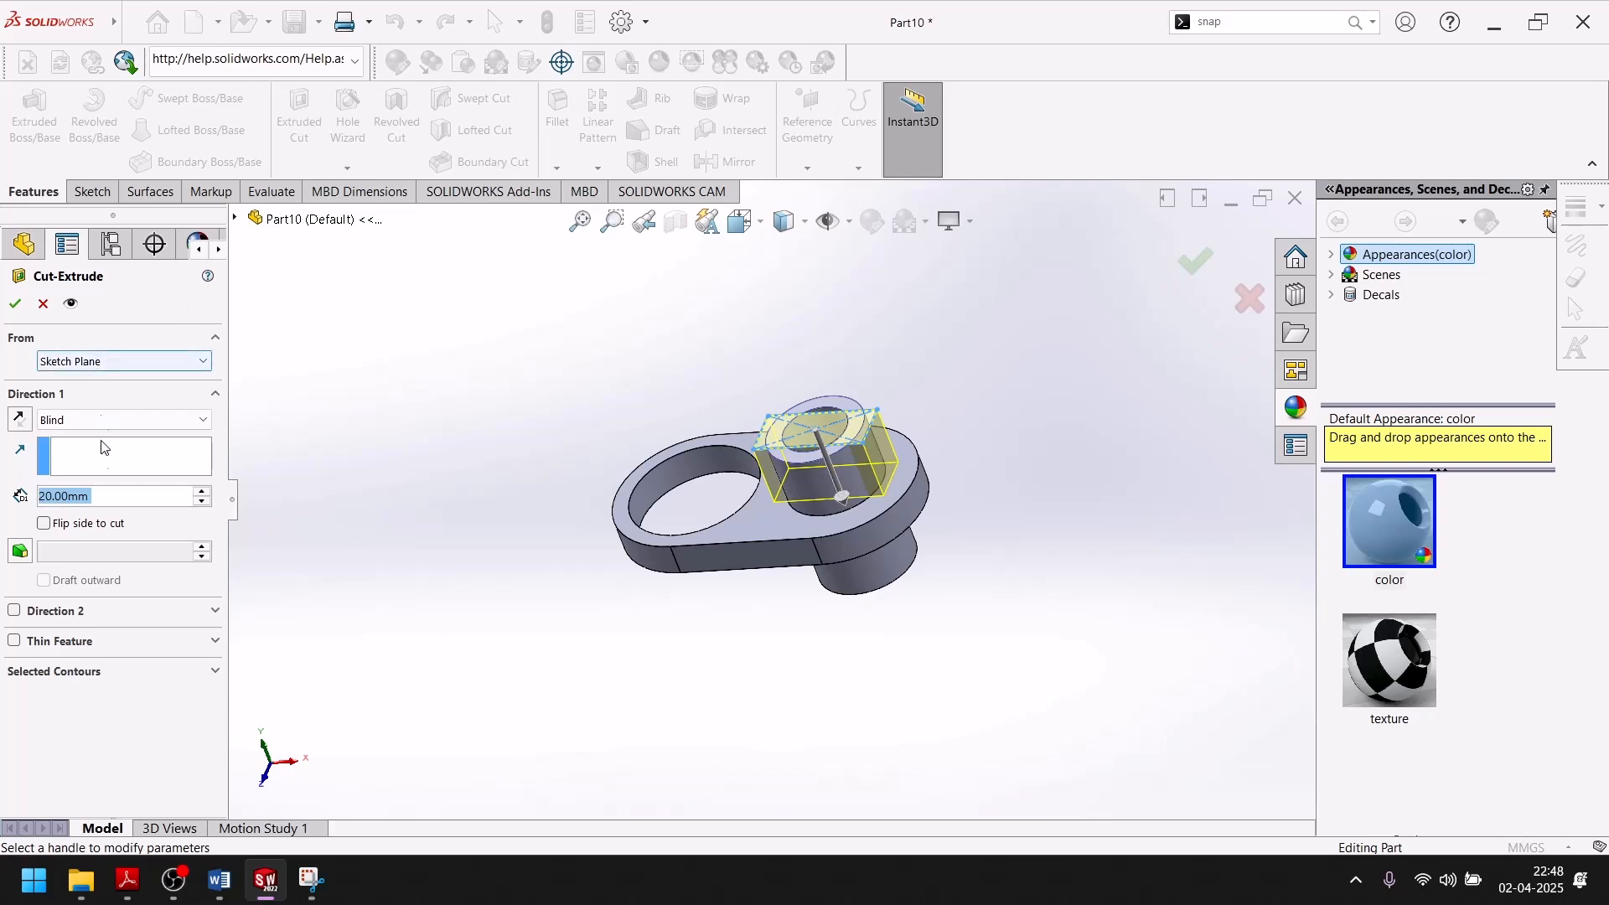
{"action": "type", "text": "10"}
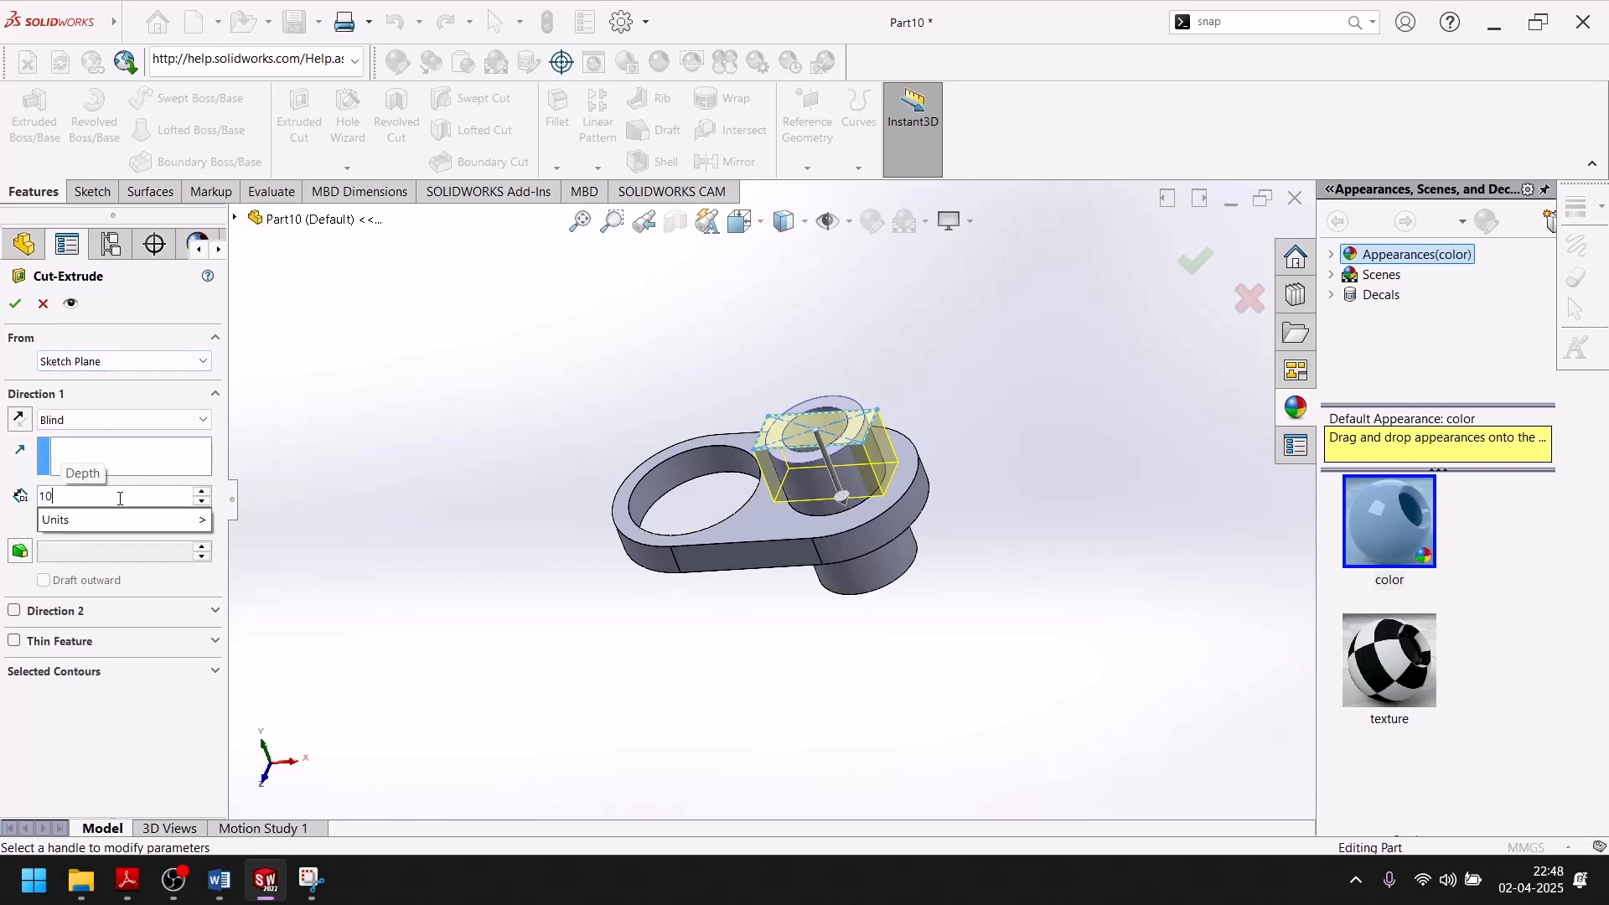
{"action": "key", "text": "Return"}
{"action": "left_click", "coordinate": [13, 305]}
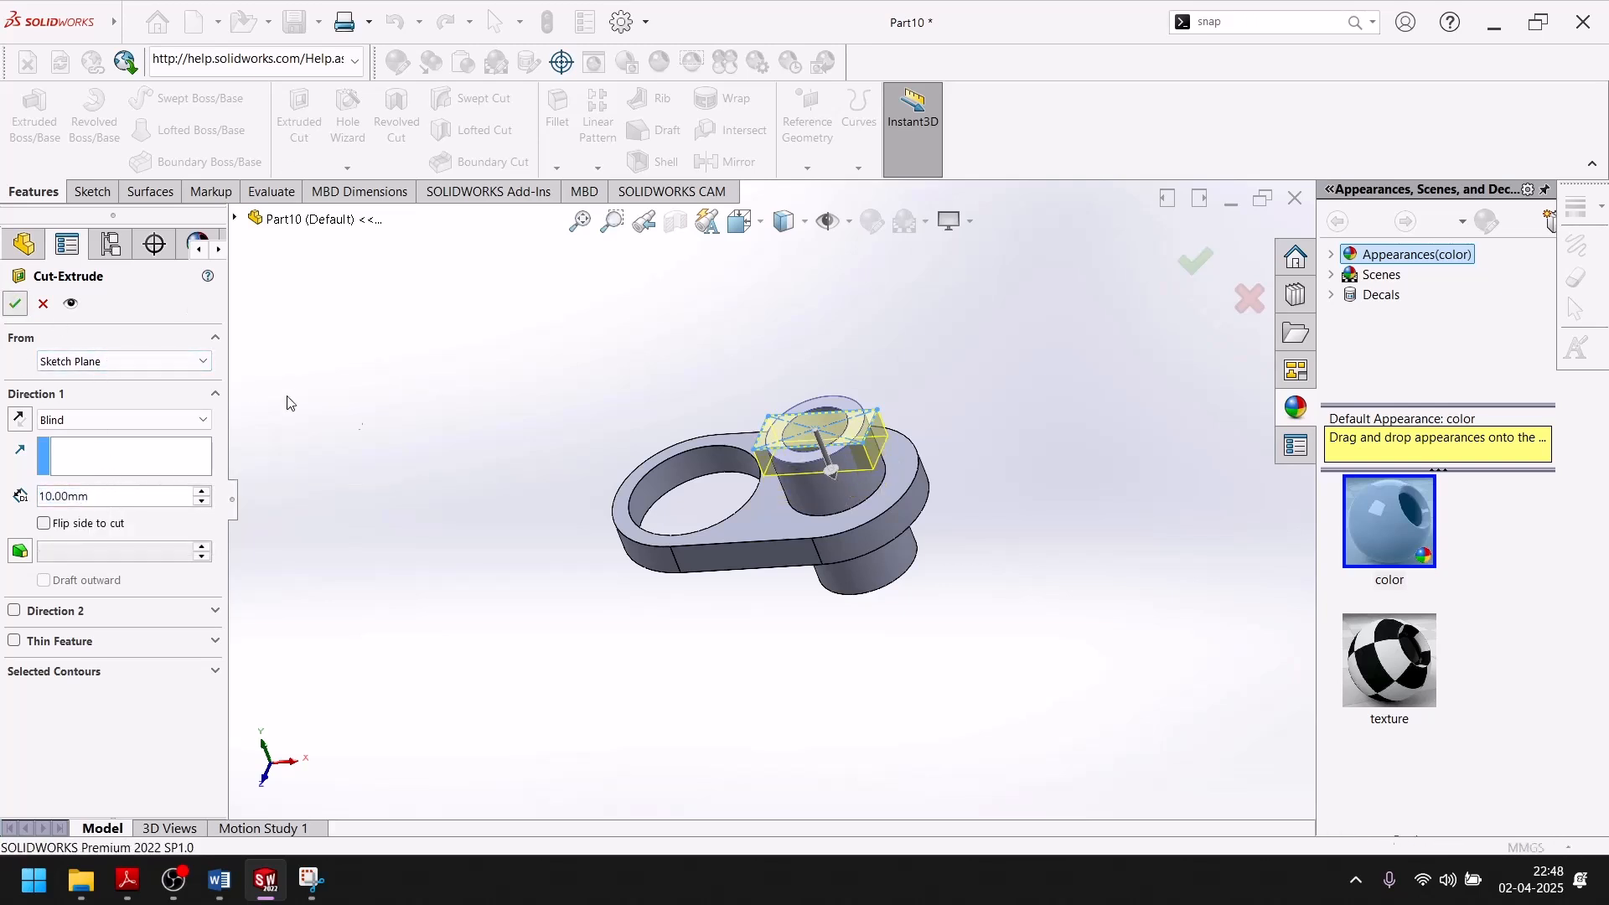
{"action": "key", "text": "space"}
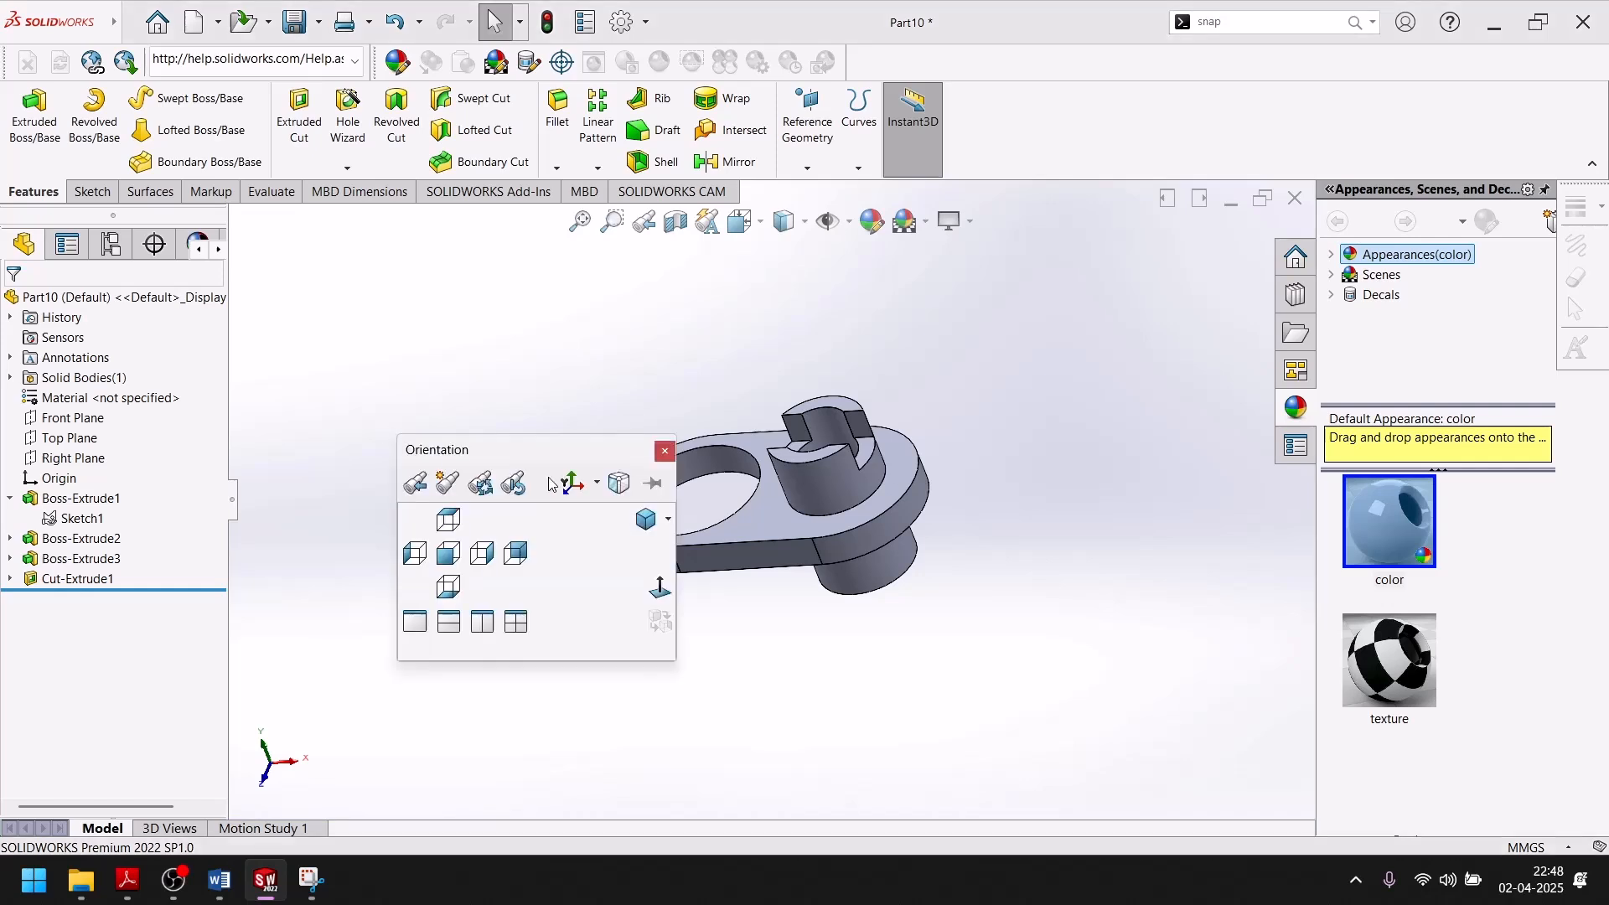
{"action": "left_click", "coordinate": [645, 521]}
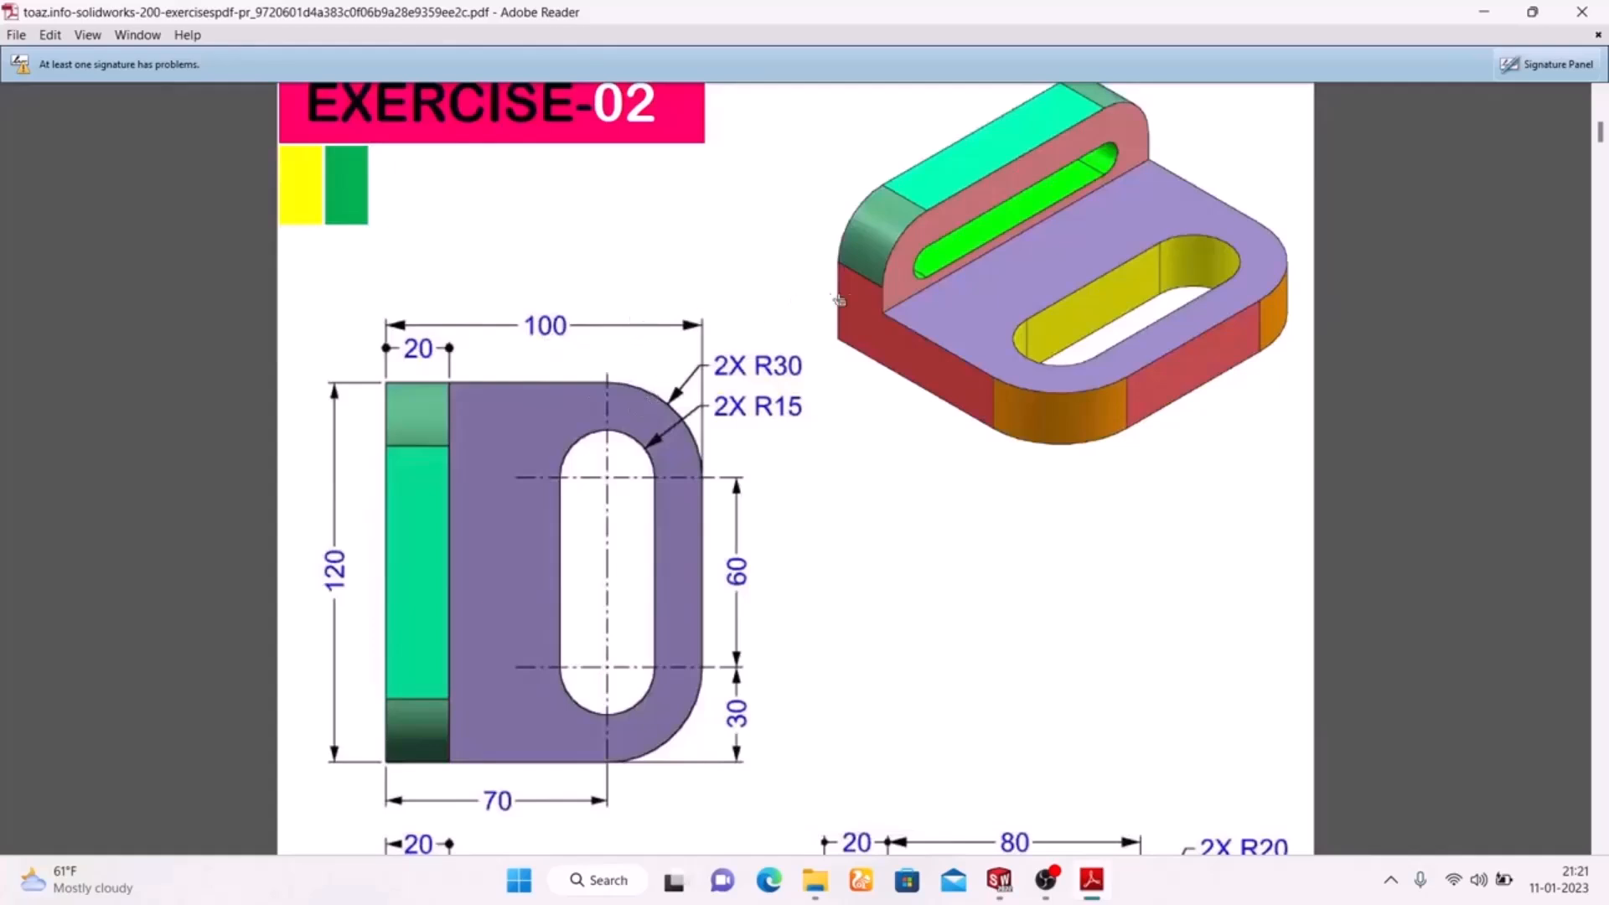
Examine the Exercise-02 drawing's isometric and dimensioned top views, then switch to the open Part3 sketch in SolidWorks.
{"action": "scroll", "coordinate": [985, 253], "scroll_direction": "up", "scroll_amount": 3}
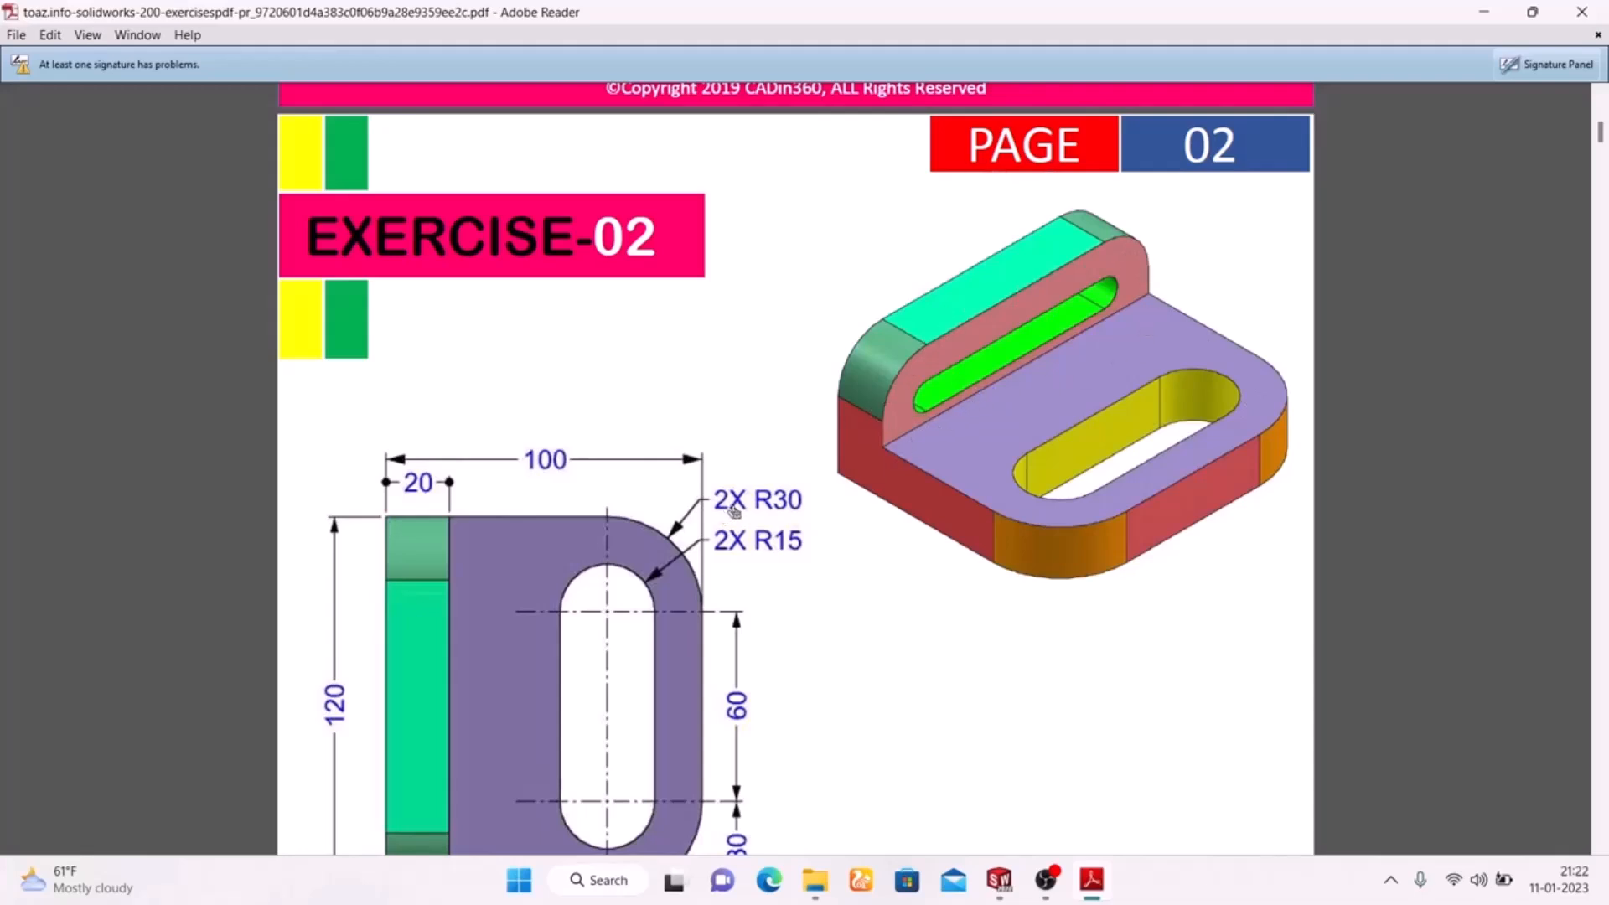
{"action": "scroll", "coordinate": [734, 512], "scroll_direction": "down", "scroll_amount": 3}
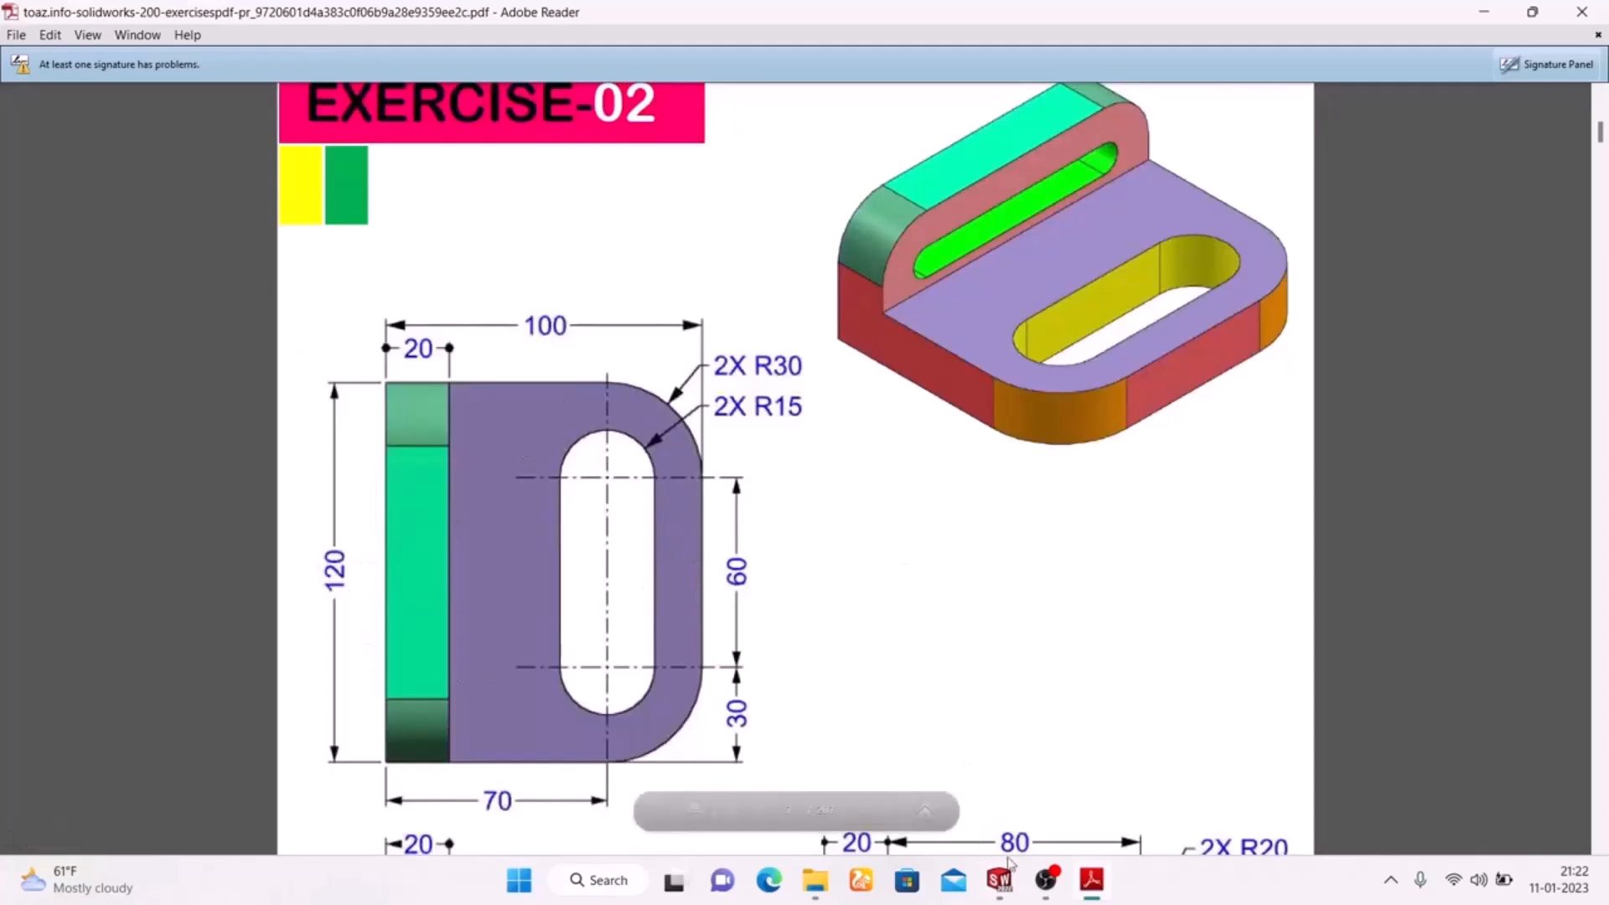
{"action": "mouse_move", "coordinate": [999, 880]}
{"action": "left_click", "coordinate": [1076, 793]}
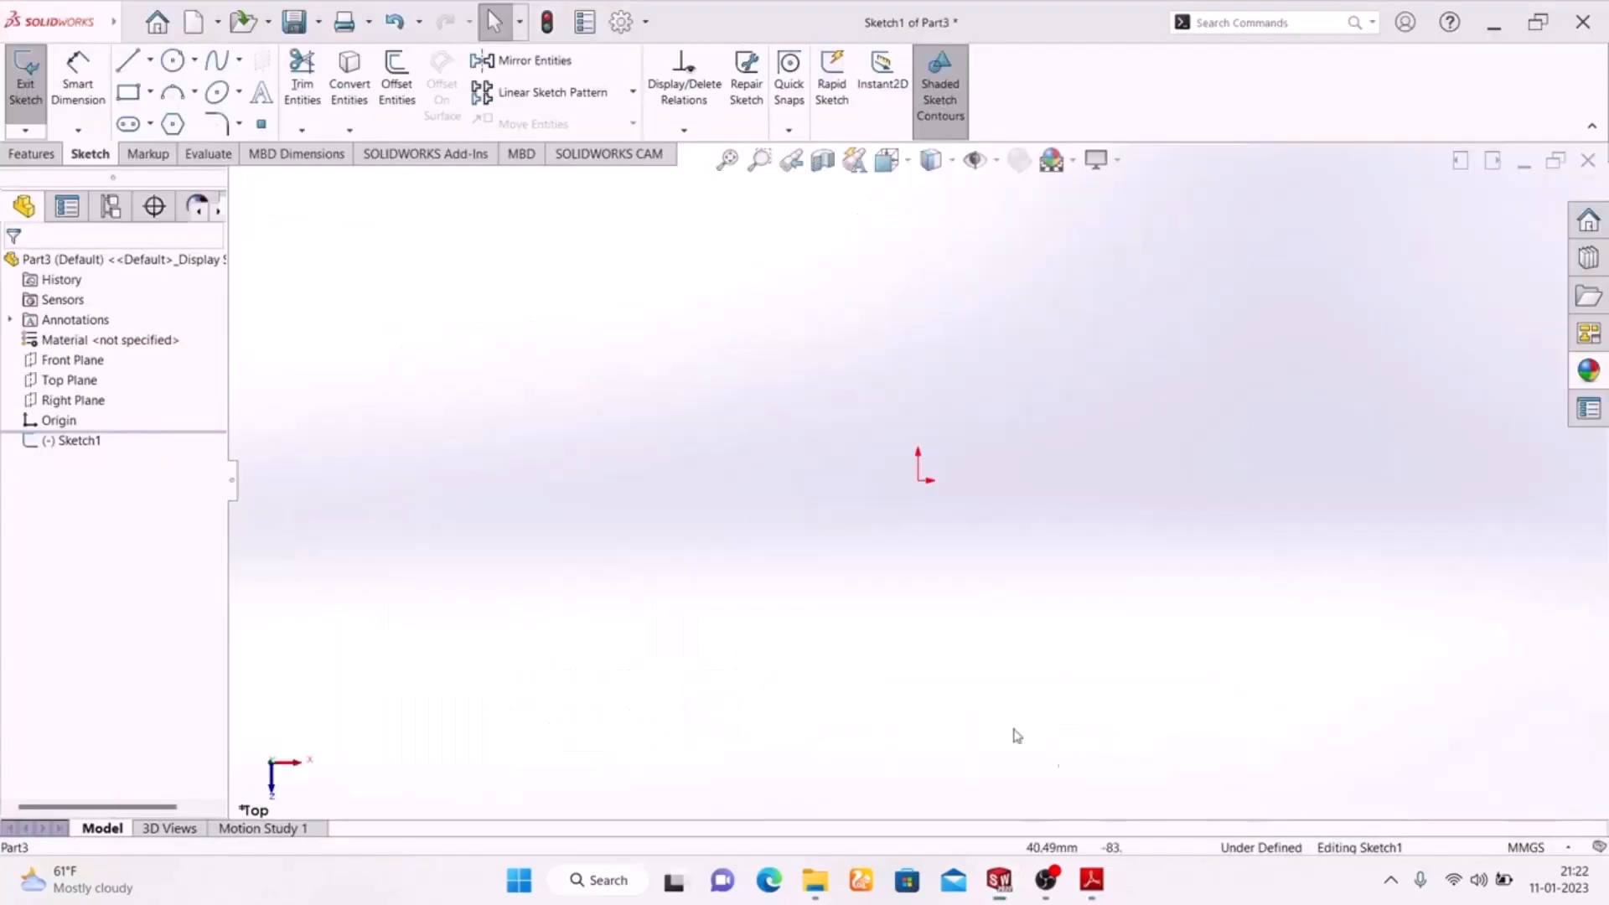
Sketch a center rectangle about 144 mm wide, centred on the origin of the top-plane sketch.
{"action": "left_click", "coordinate": [151, 93]}
{"action": "left_click", "coordinate": [180, 137]}
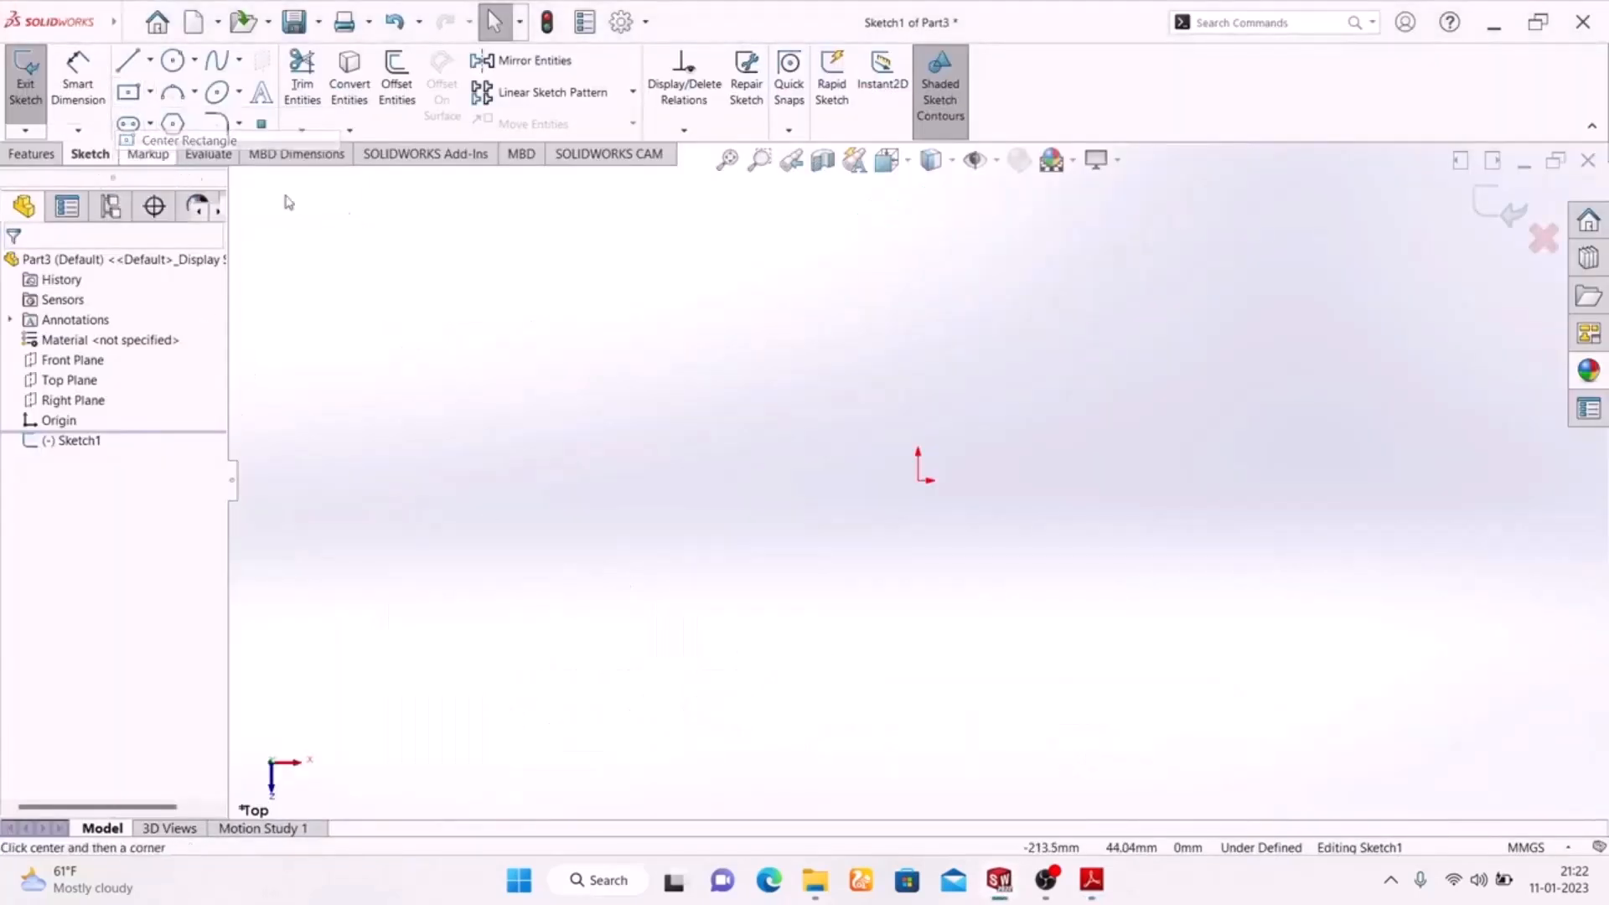
{"action": "left_click", "coordinate": [918, 480]}
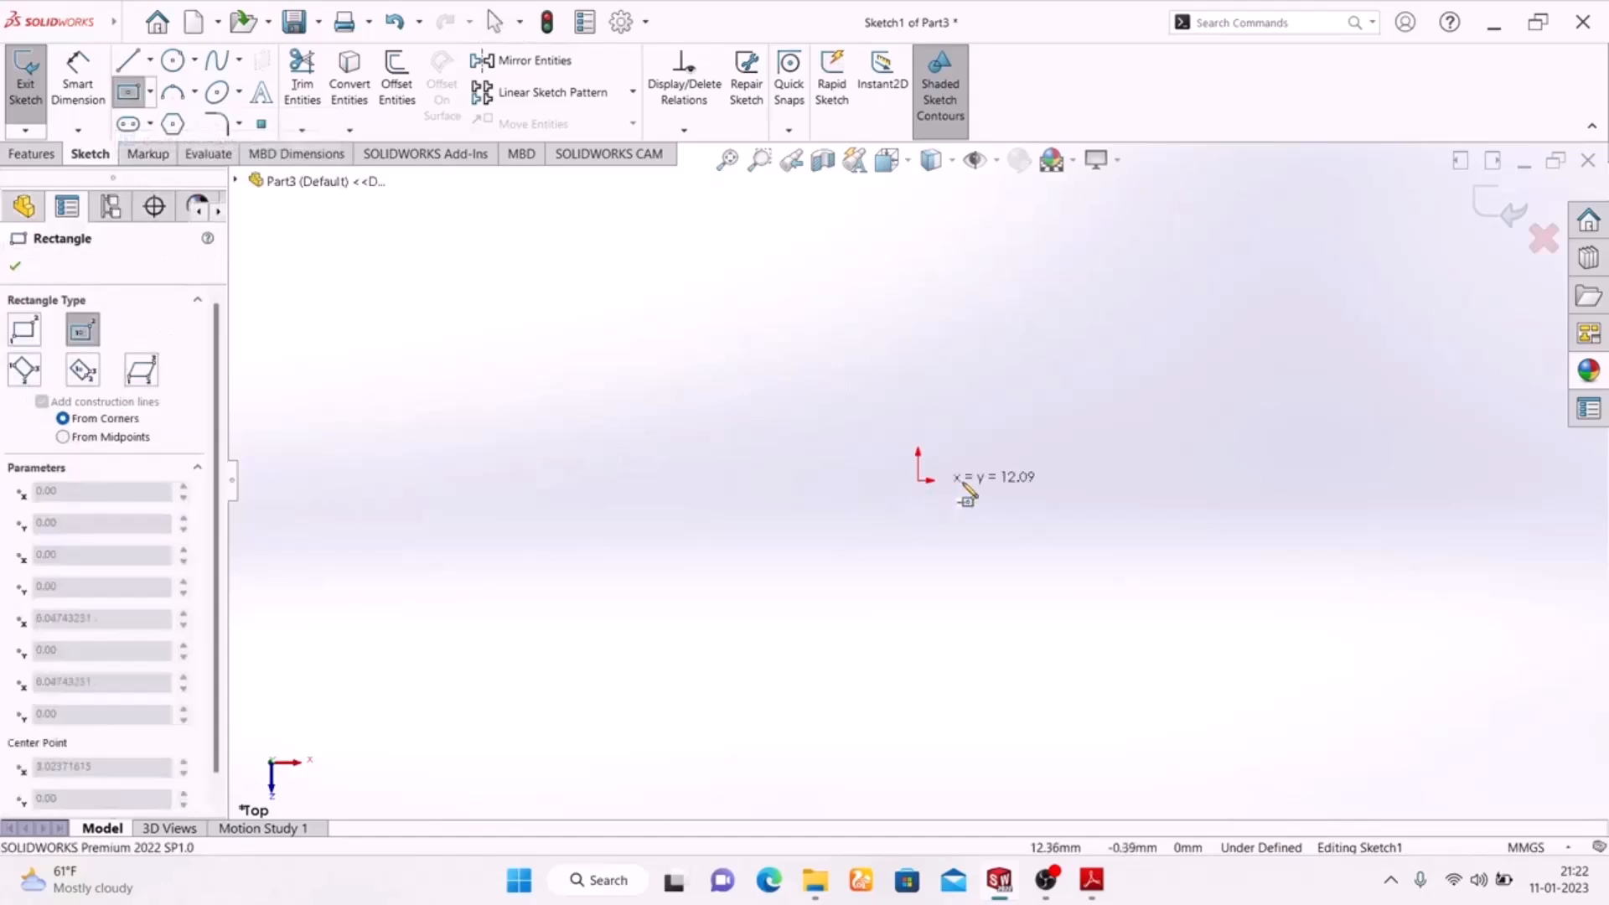
{"action": "left_click", "coordinate": [1147, 625]}
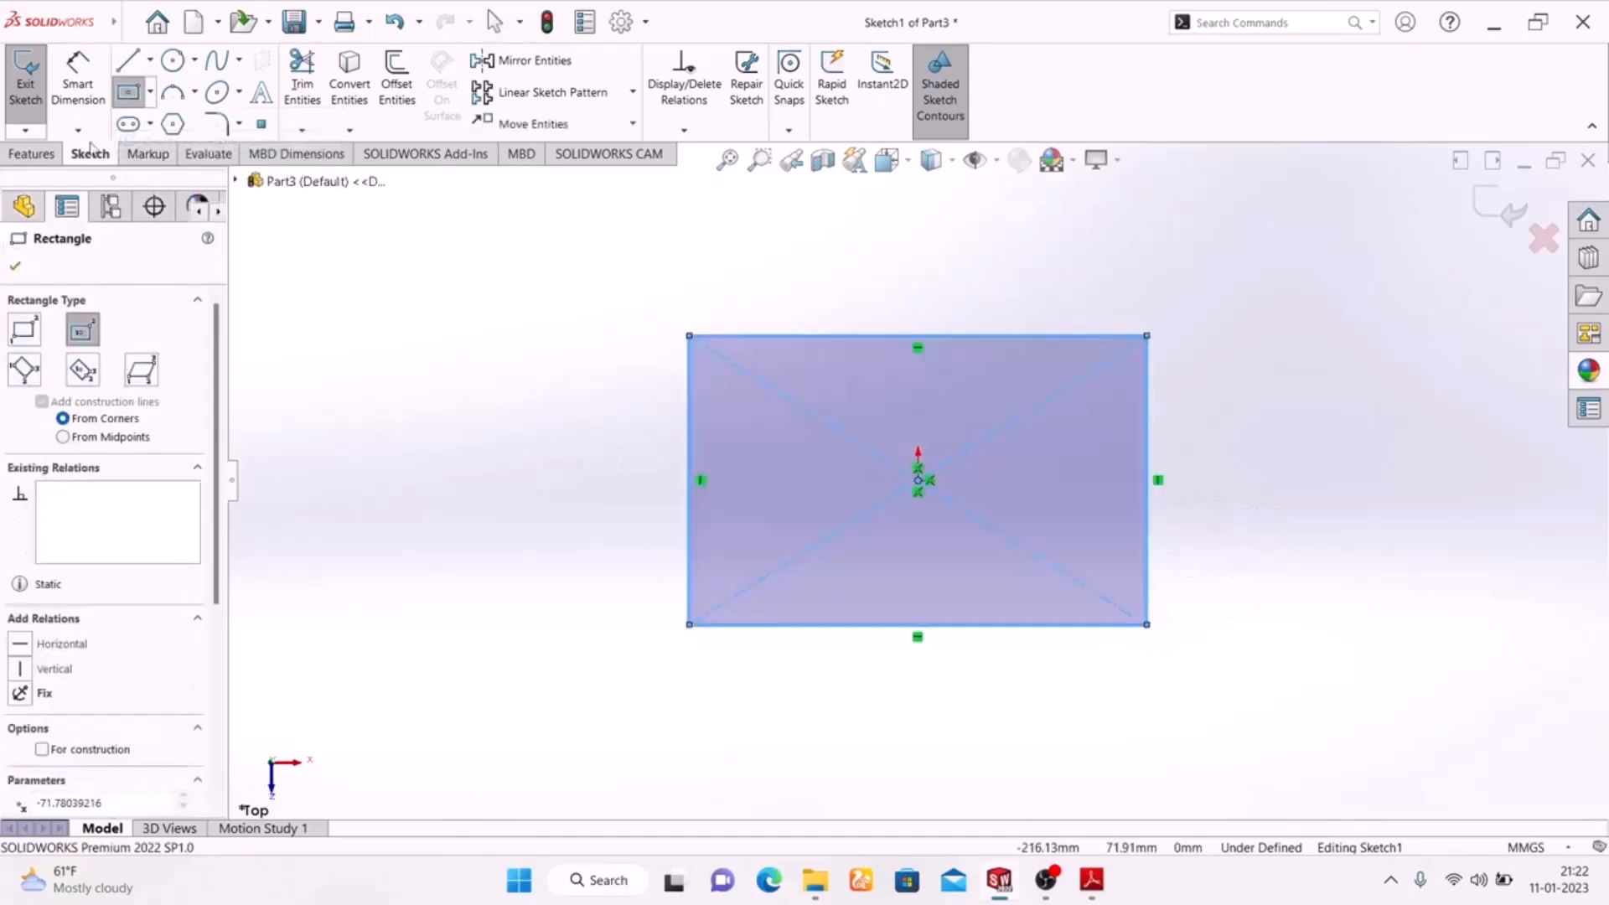
{"action": "key", "text": "Escape"}
Dimension the rectangle to 120 mm wide and 100 mm high.
{"action": "left_click", "coordinate": [947, 625]}
{"action": "left_click", "coordinate": [942, 702]}
{"action": "type", "text": "1"}
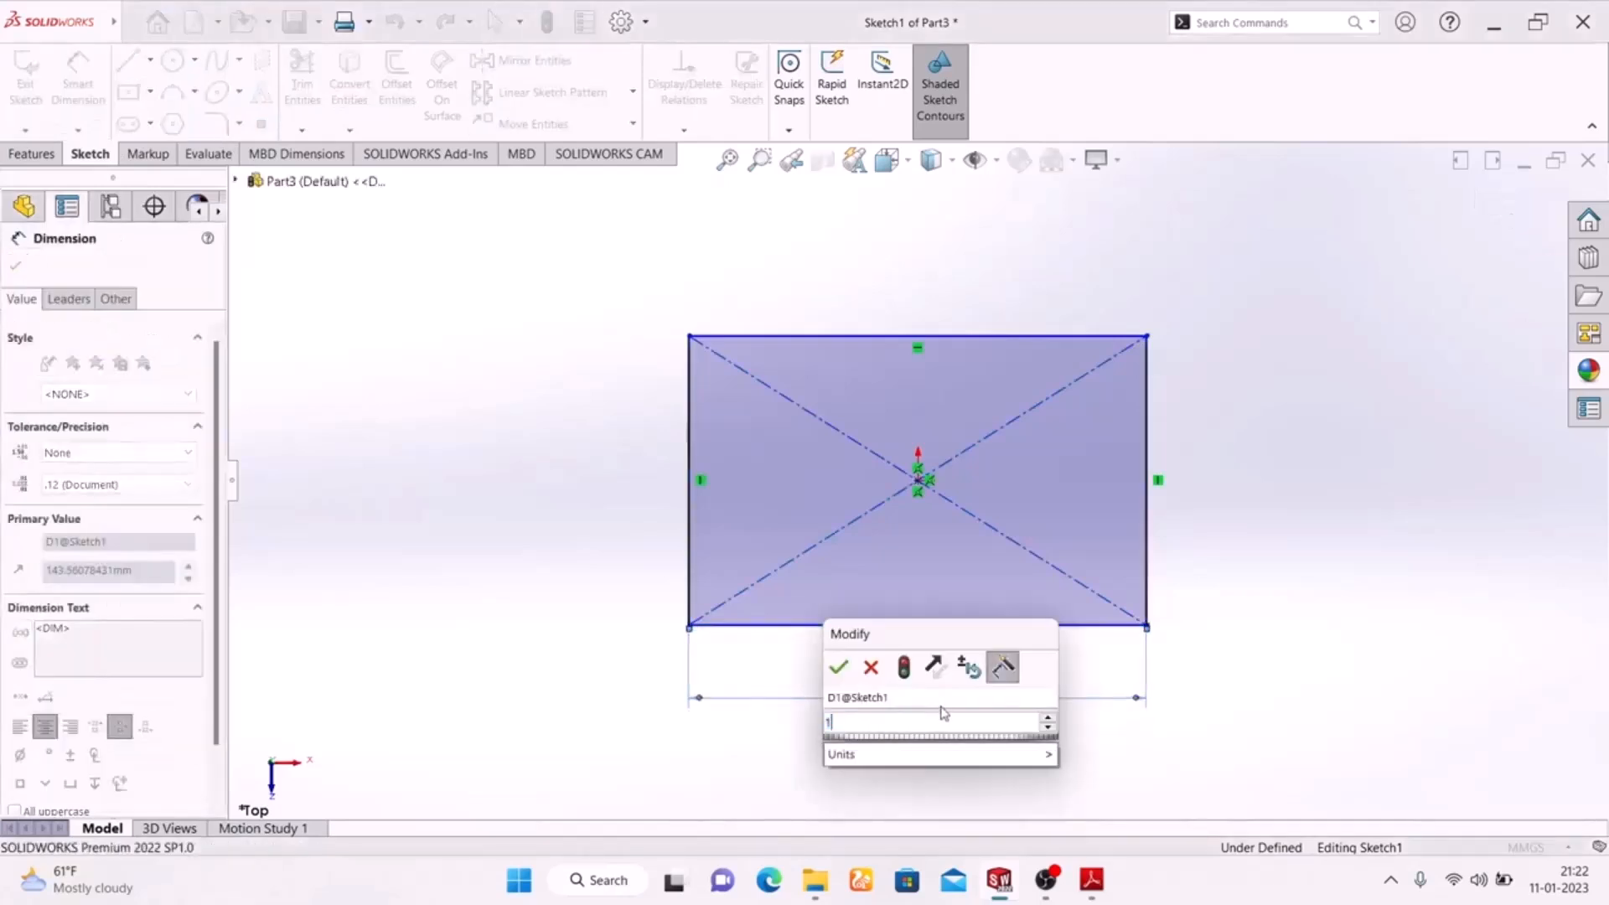
{"action": "key", "text": "Return"}
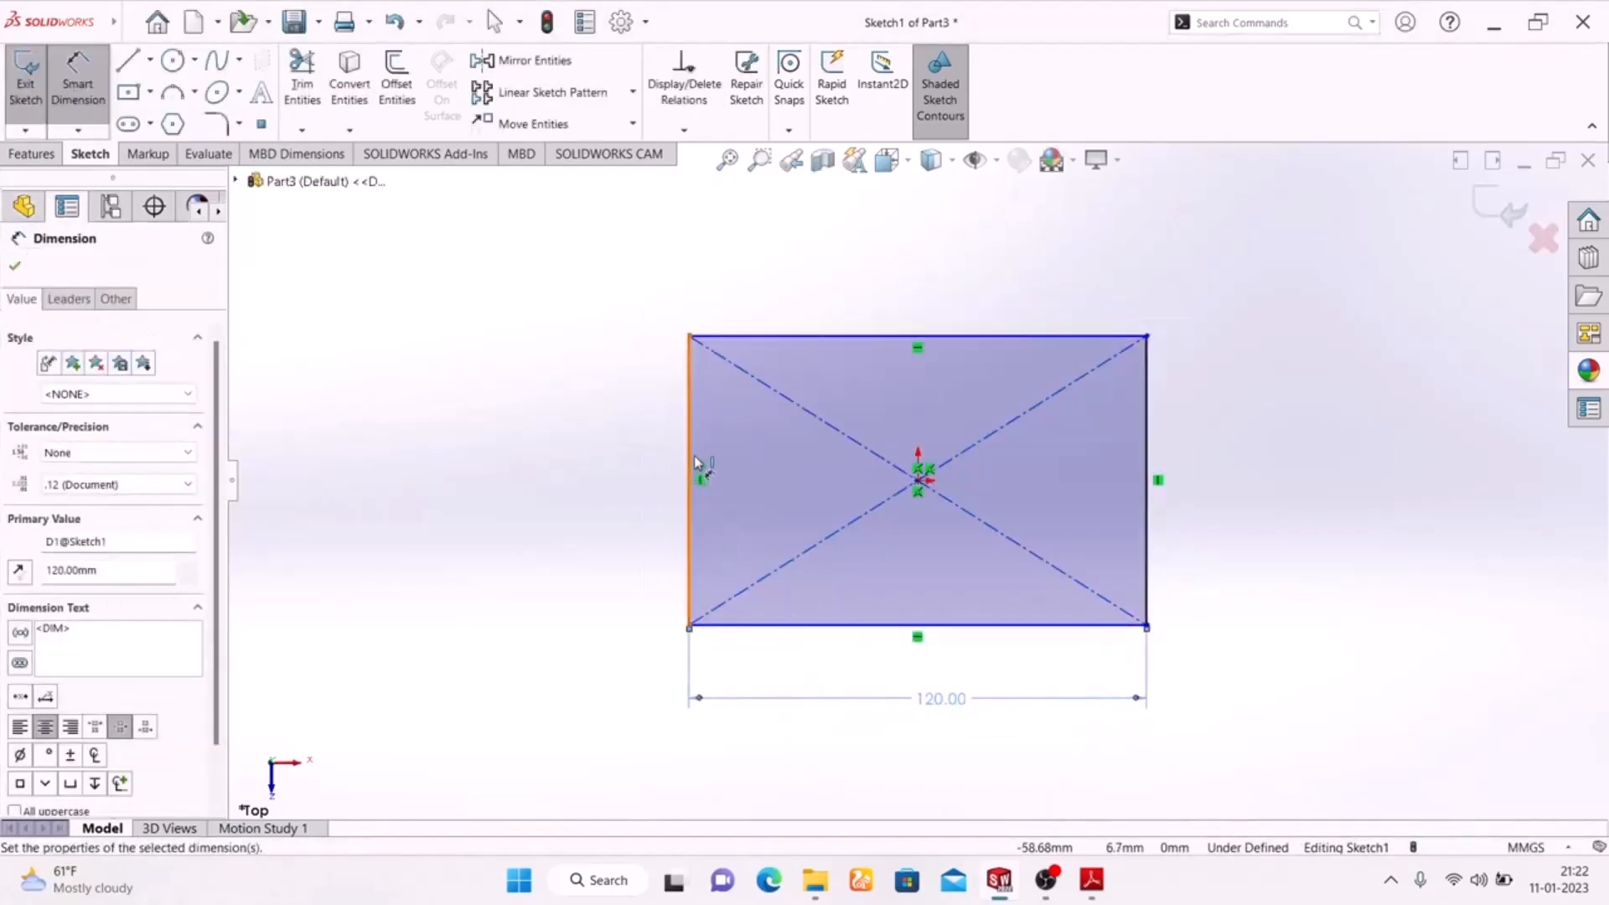
{"action": "left_click", "coordinate": [689, 473]}
{"action": "left_click", "coordinate": [624, 491]}
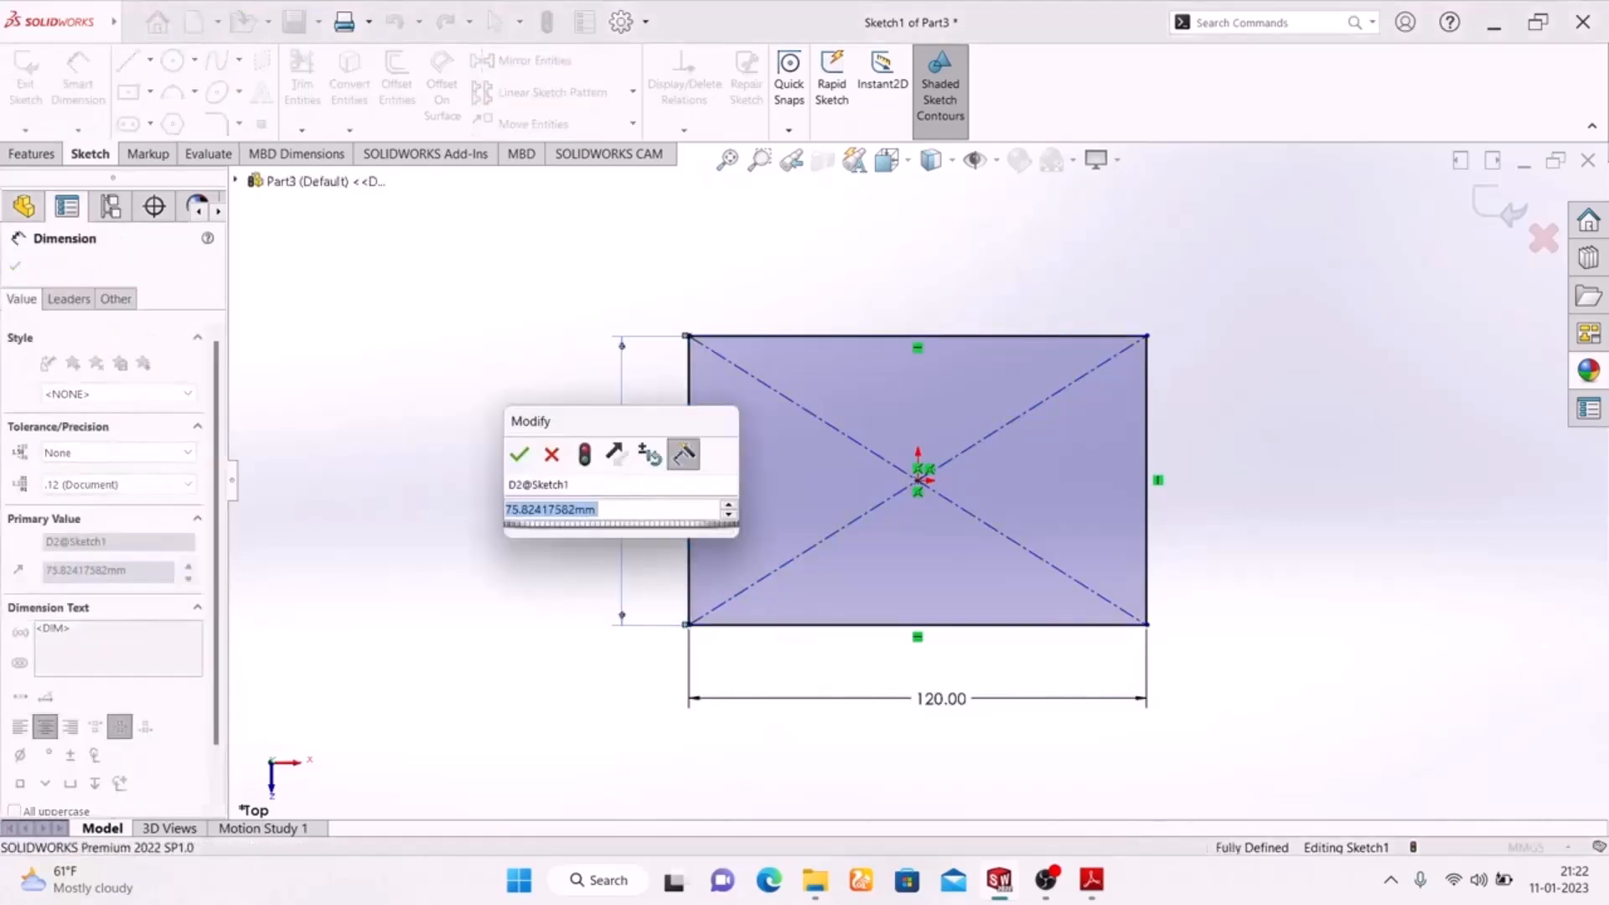
{"action": "type", "text": "100"}
{"action": "key", "text": "Return"}
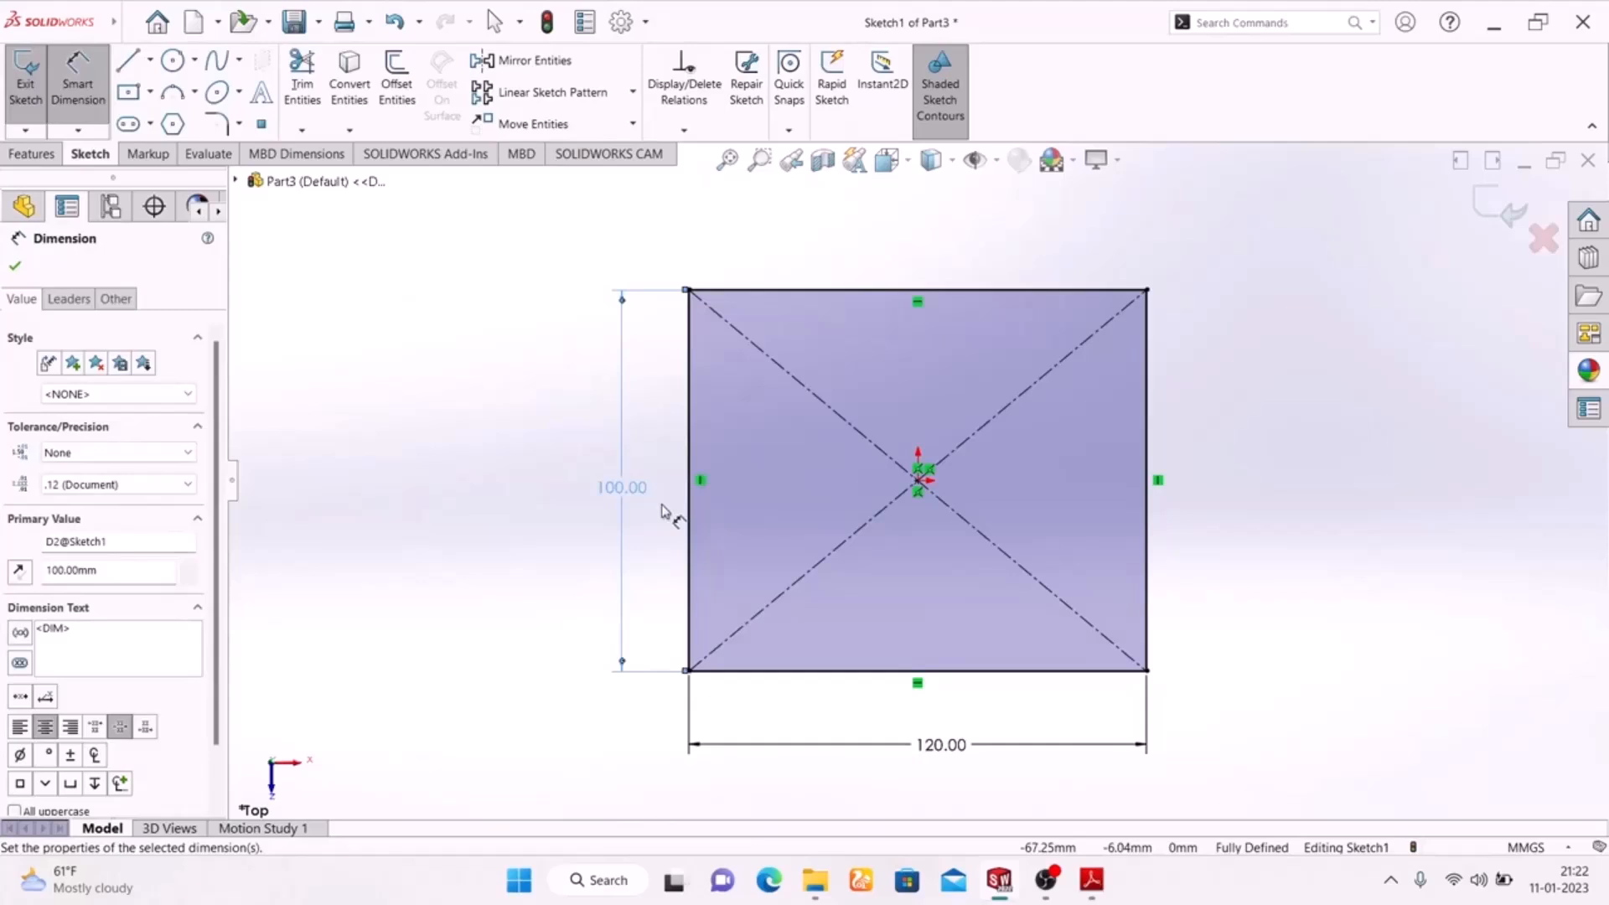
Check the corner radius in the exercise drawing and apply 30 mm sketch fillets to the rectangle's two upper corners.
{"action": "left_click", "coordinate": [1091, 882]}
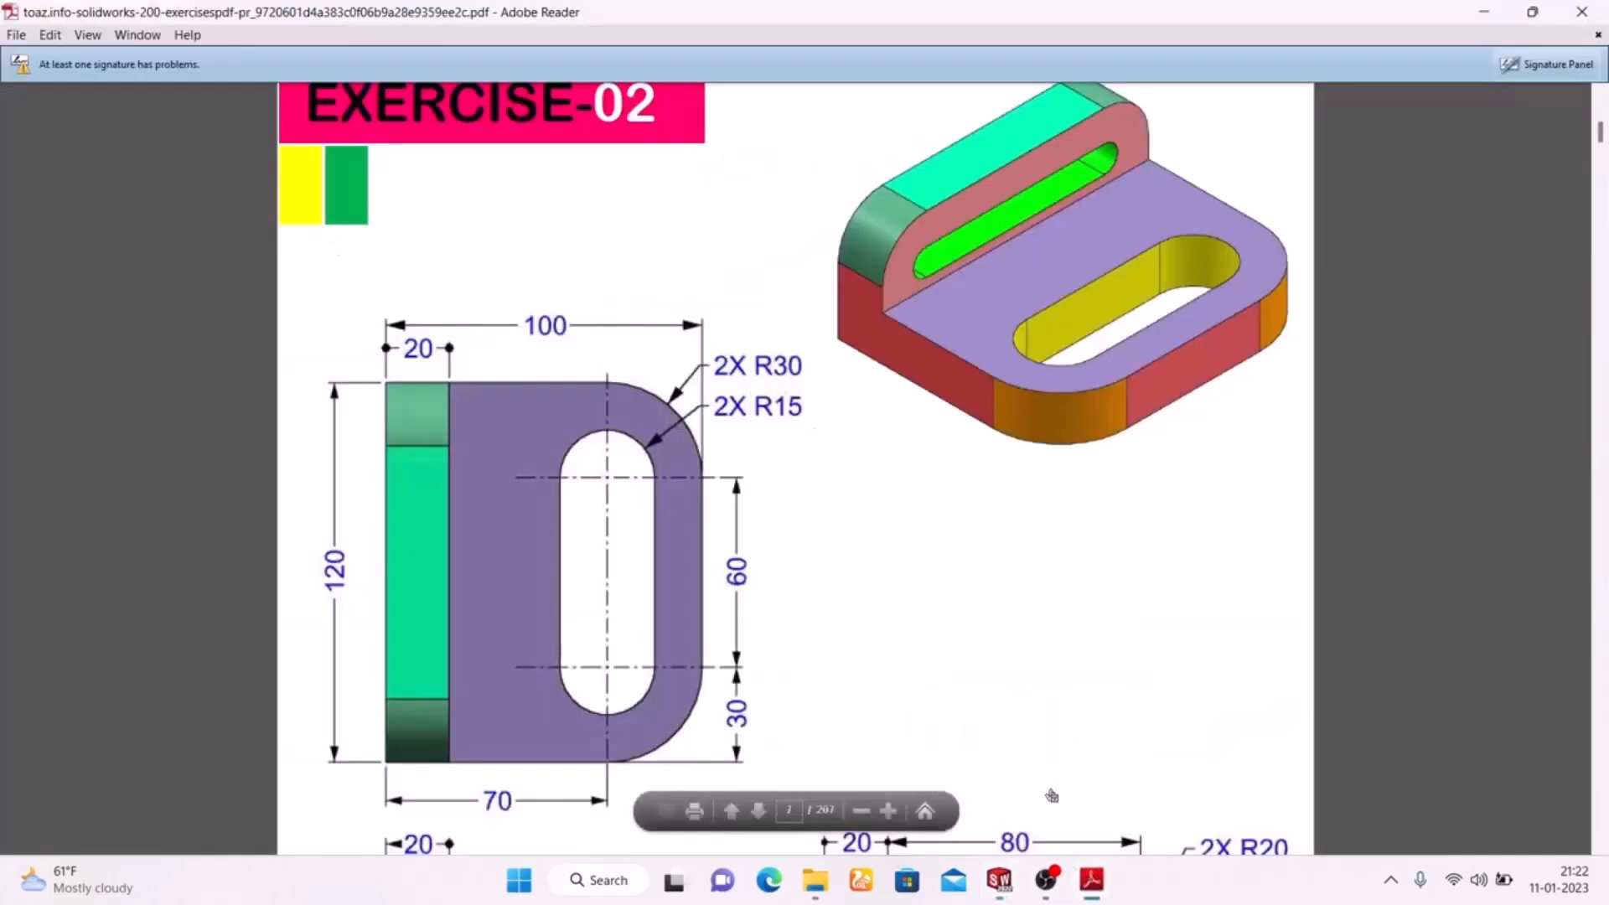
{"action": "left_click", "coordinate": [1102, 889]}
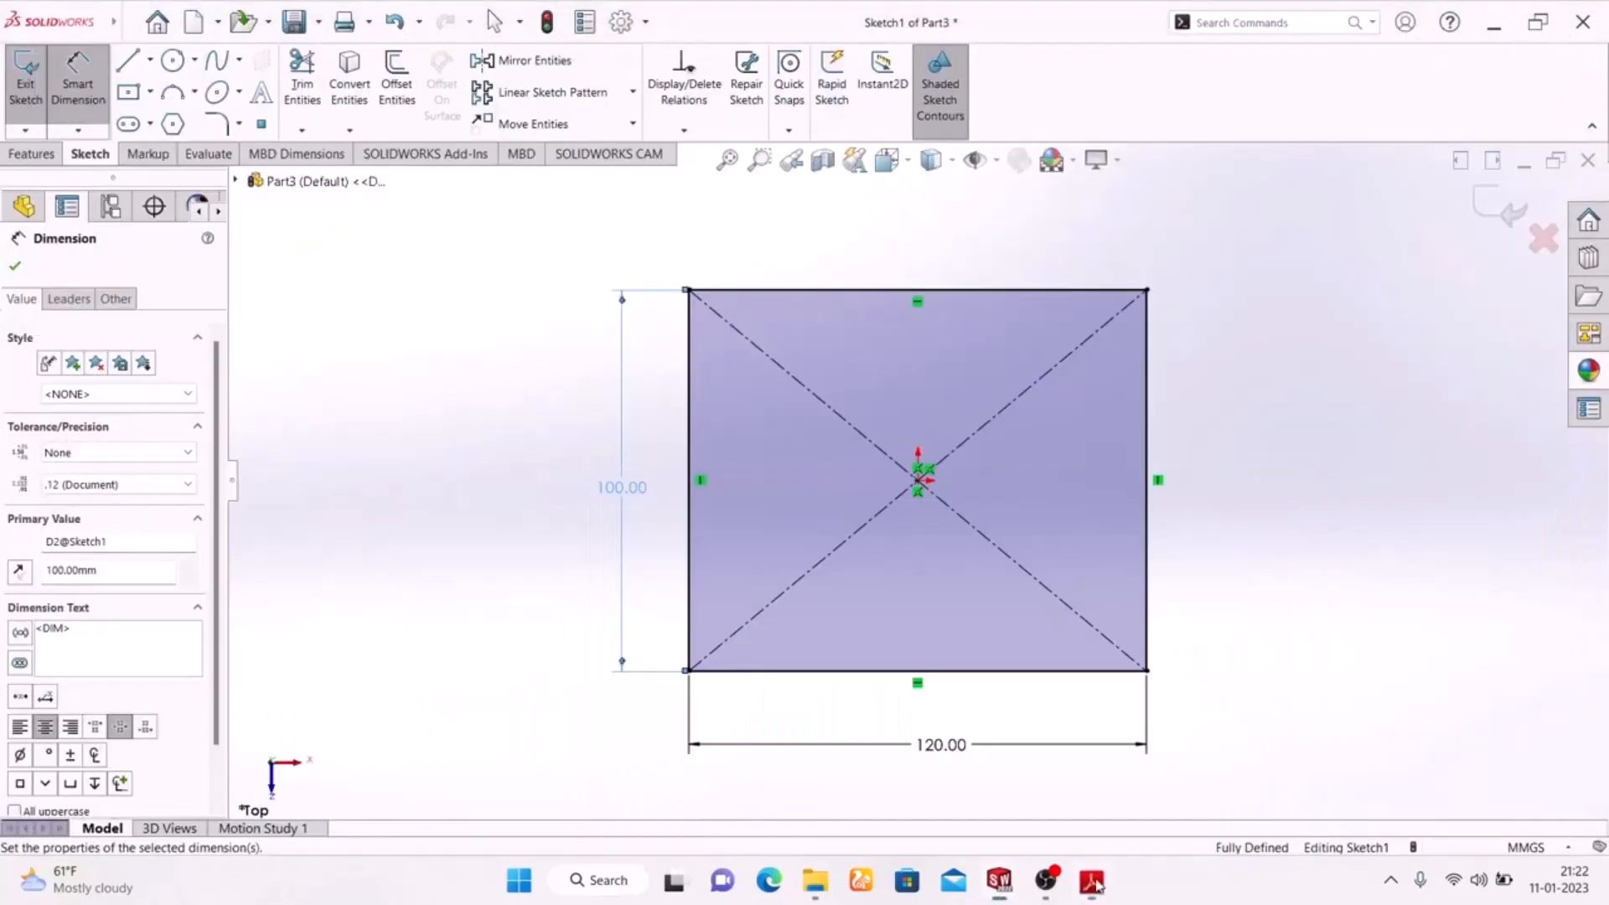
{"action": "left_click", "coordinate": [220, 124]}
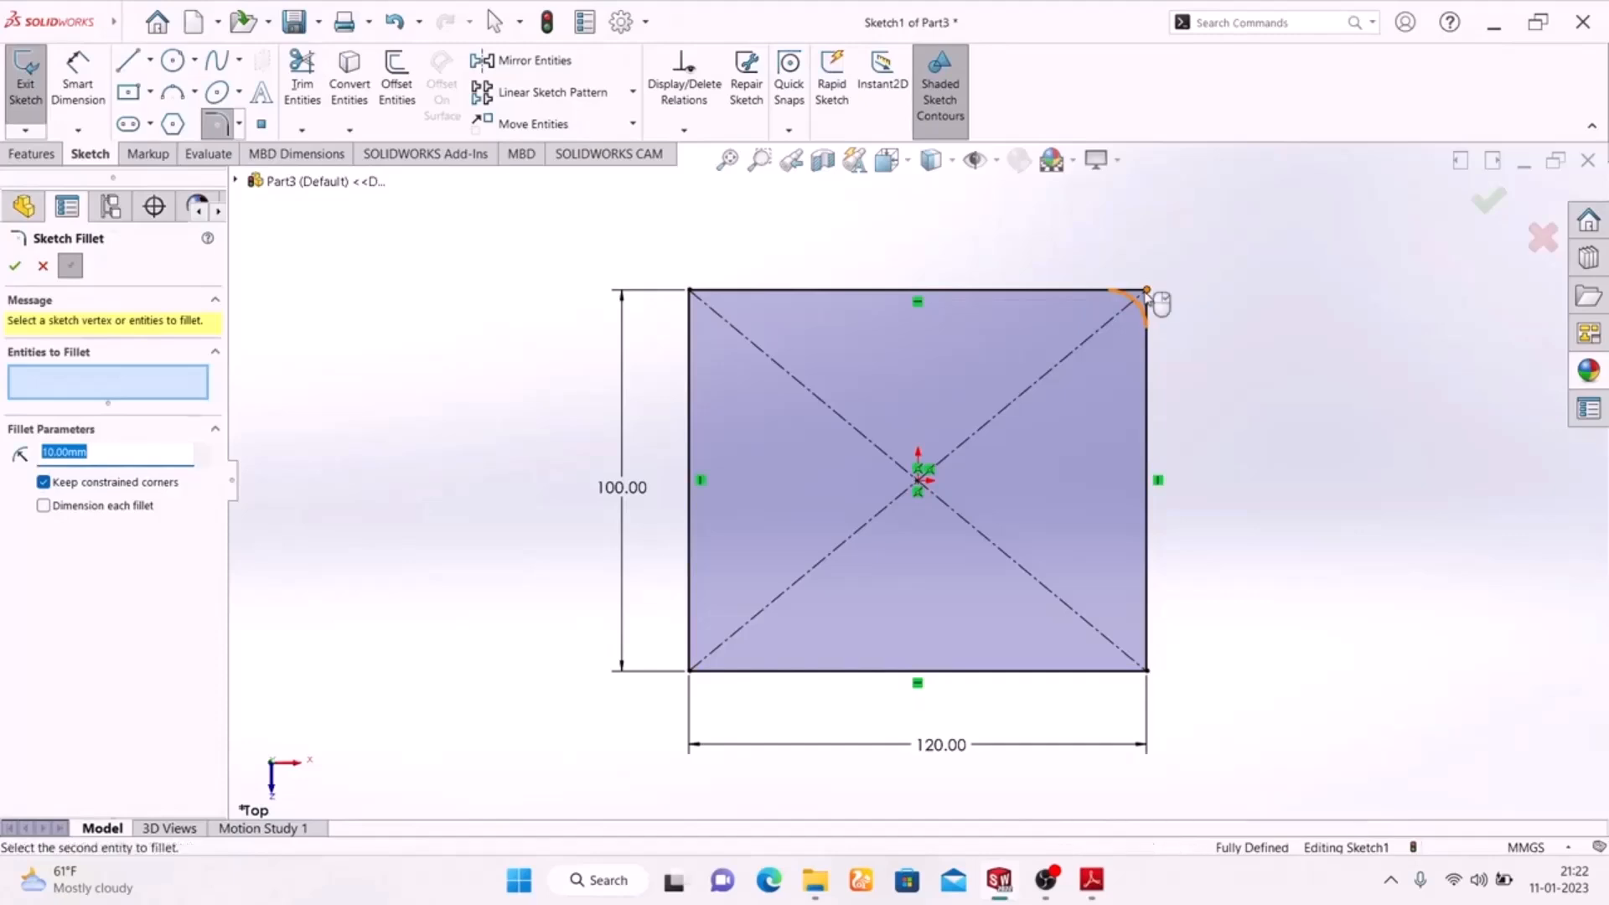
{"action": "left_click", "coordinate": [1146, 291]}
{"action": "left_click", "coordinate": [690, 292]}
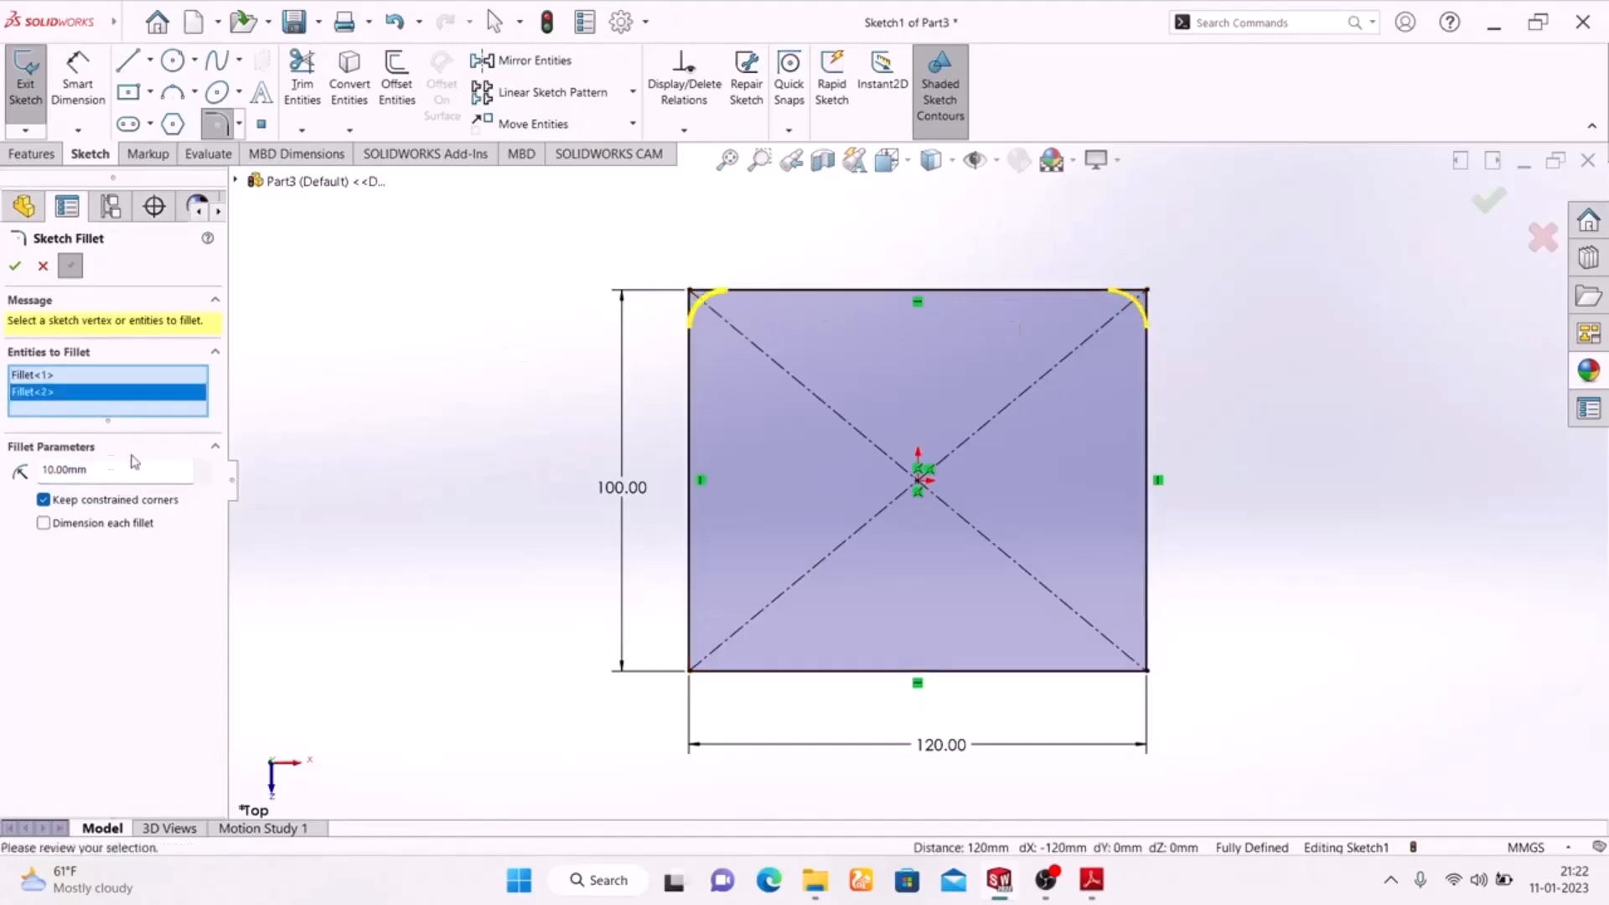
{"action": "left_click_drag", "start_coordinate": [99, 468], "coordinate": [4, 471]}
{"action": "type", "text": "30"}
{"action": "key", "text": "Return"}
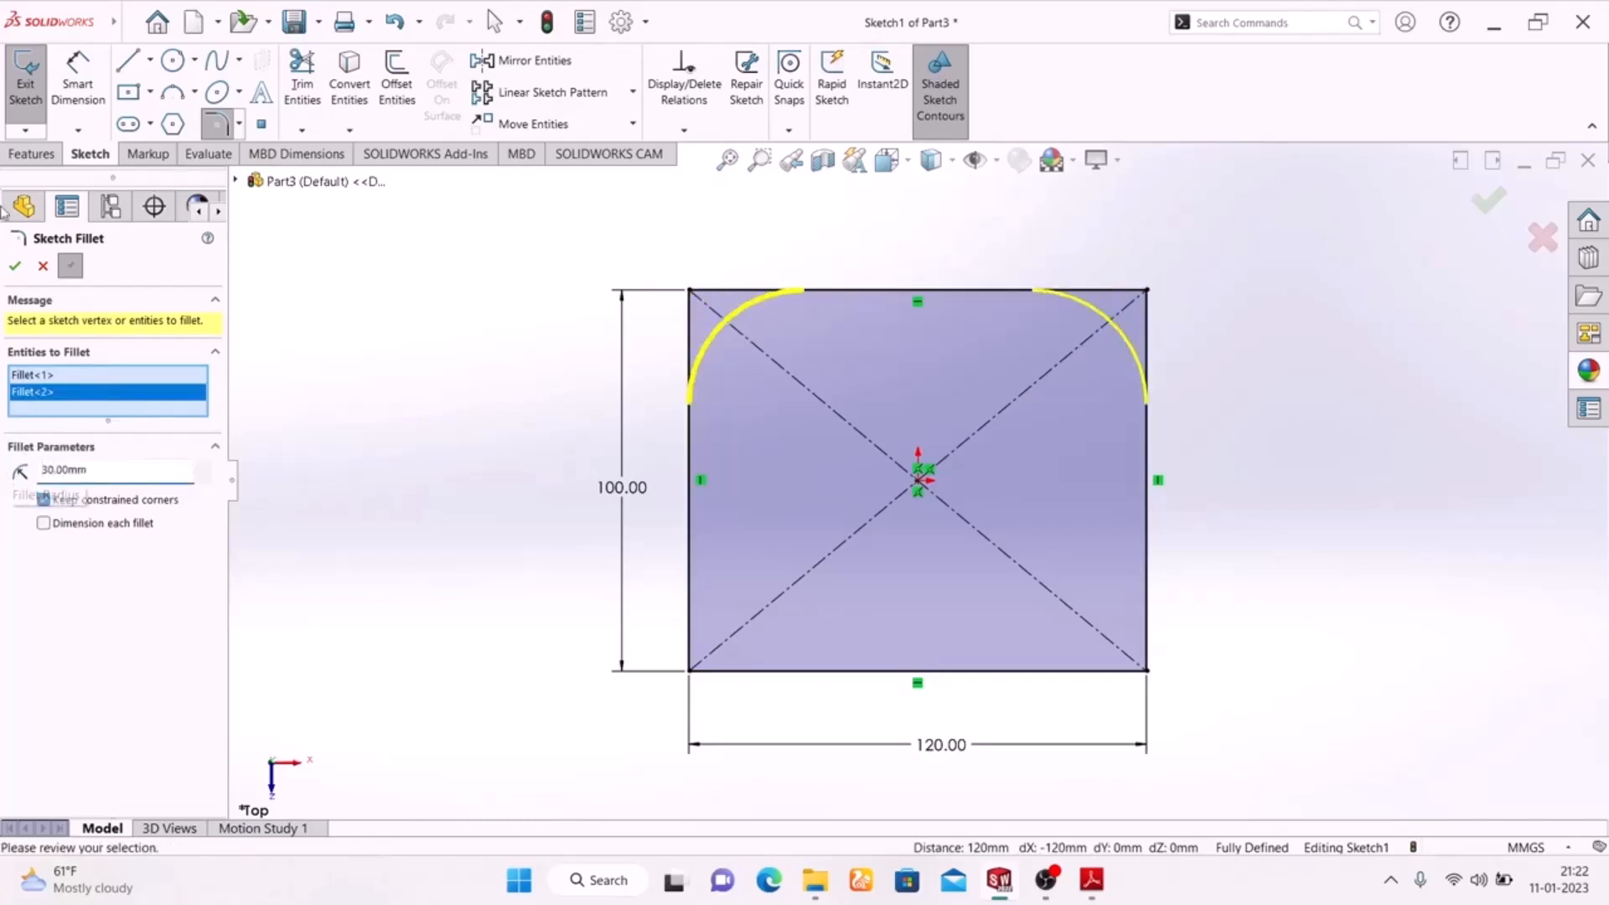
{"action": "left_click", "coordinate": [14, 268]}
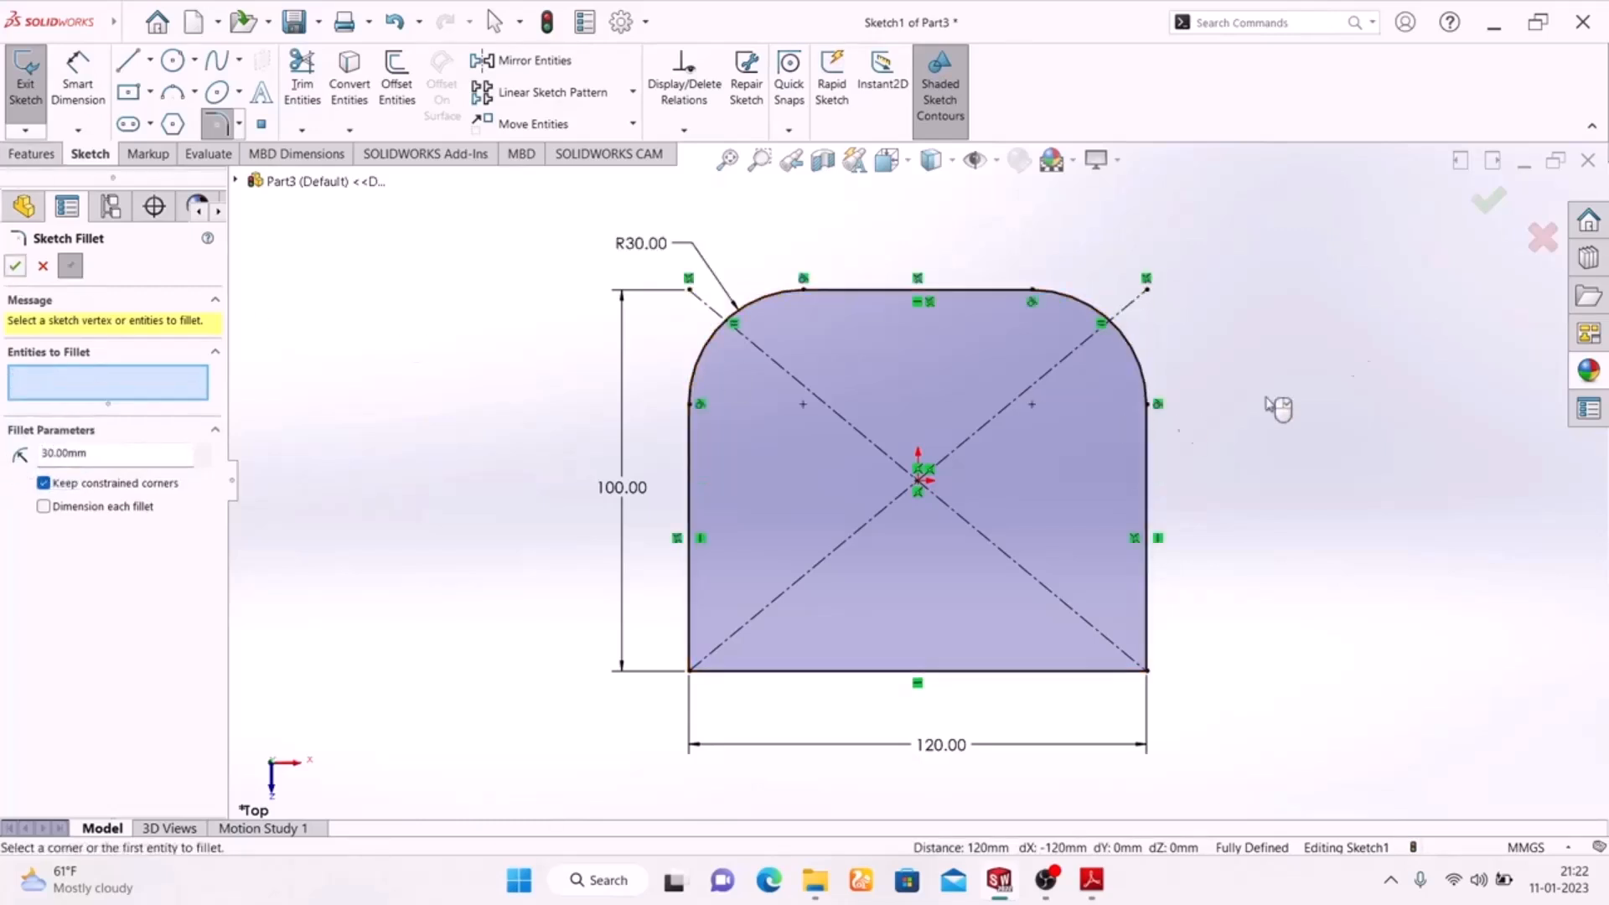
Accept the corner fillets and sketch a horizontal straight slot in the plate's upper half, about 78 mm between centres and 66 mm wide.
{"action": "left_click", "coordinate": [1488, 209]}
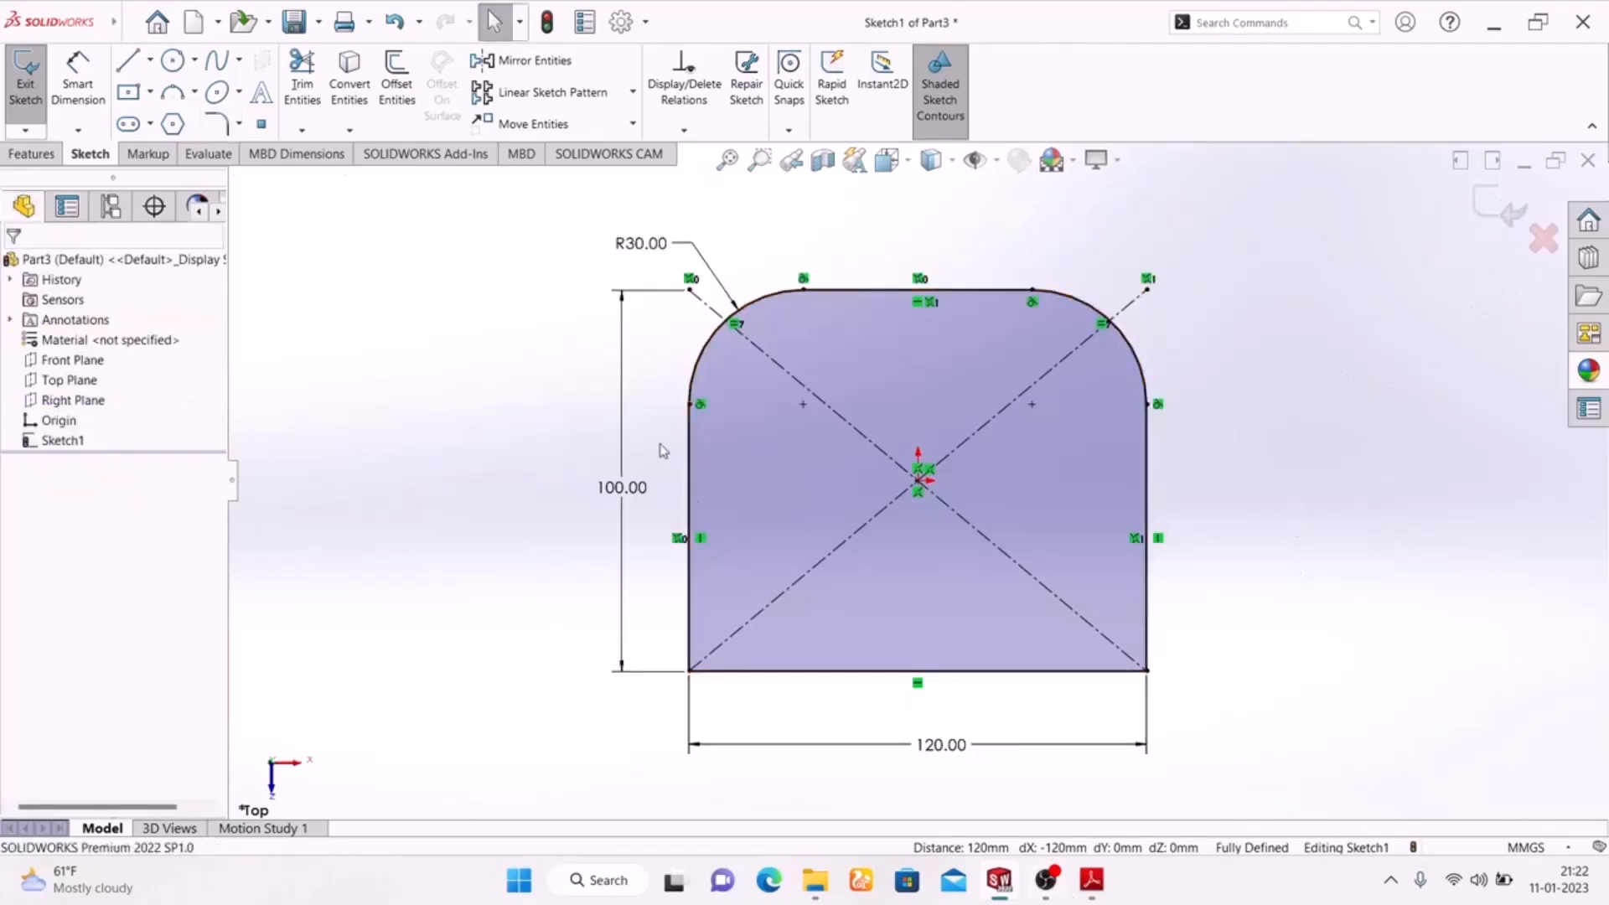
{"action": "left_click", "coordinate": [128, 125]}
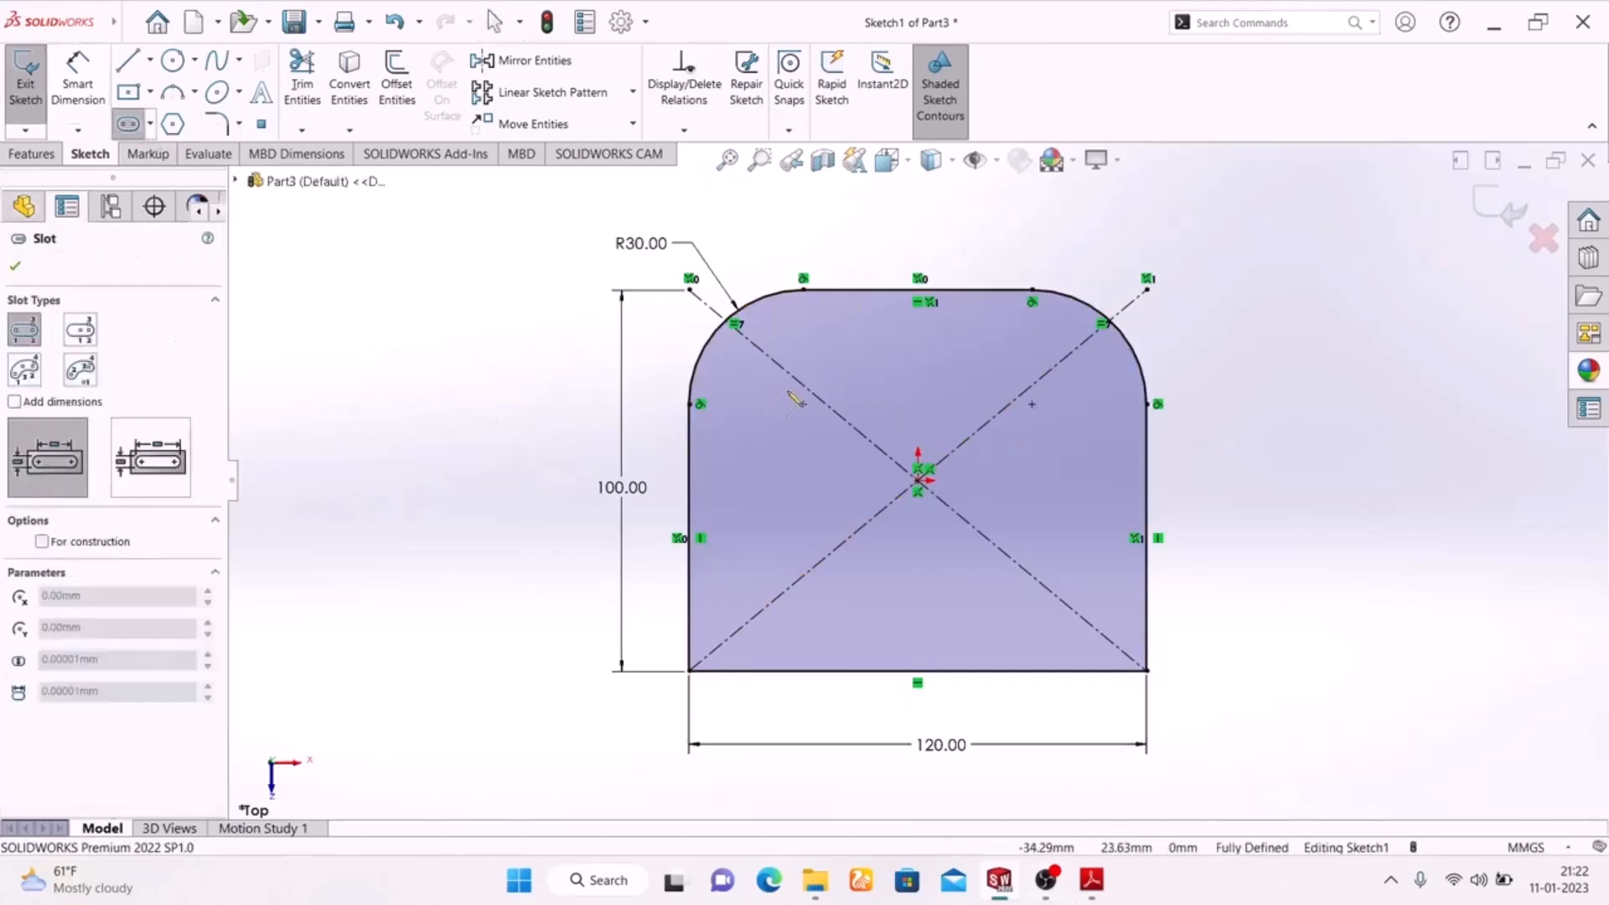
{"action": "left_click", "coordinate": [783, 404]}
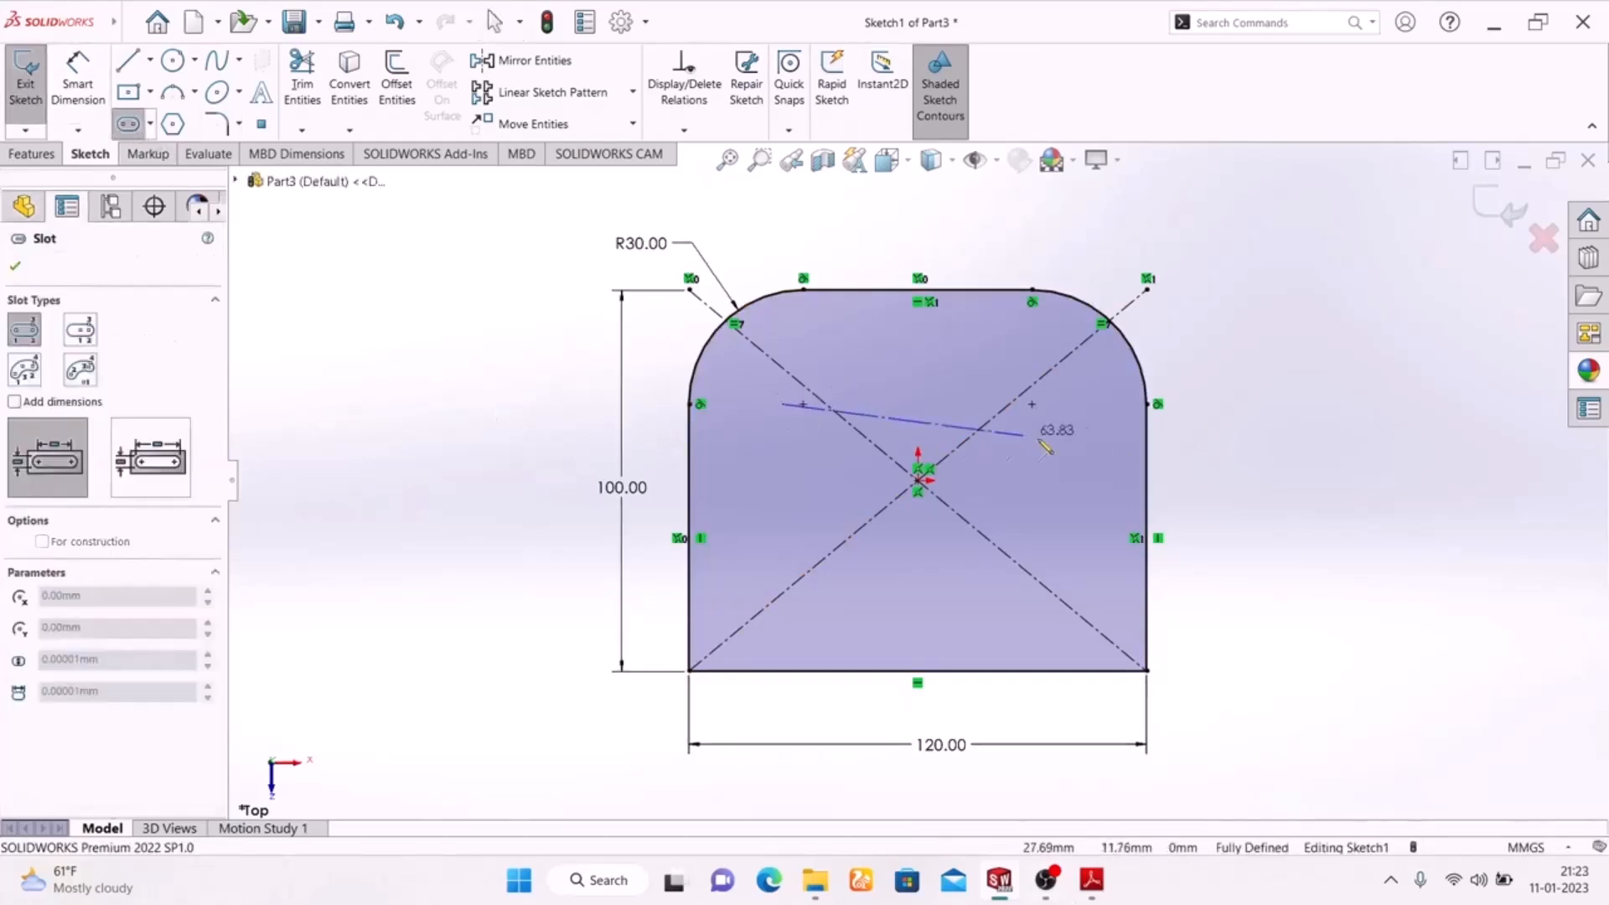
{"action": "left_click", "coordinate": [1079, 406]}
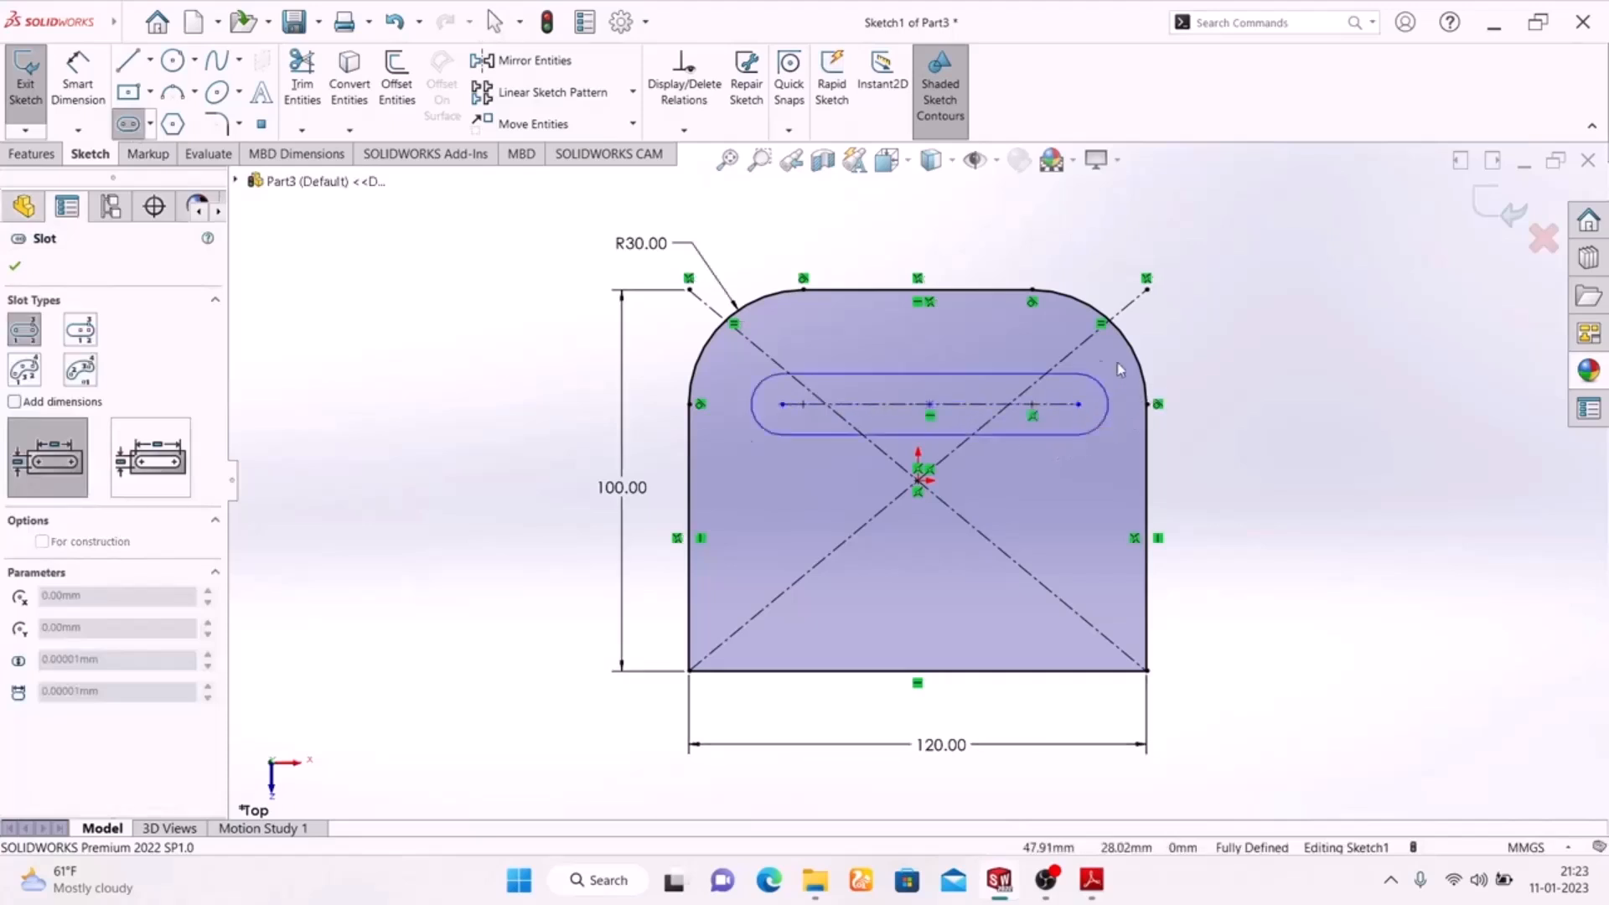
{"action": "right_click", "coordinate": [1262, 287]}
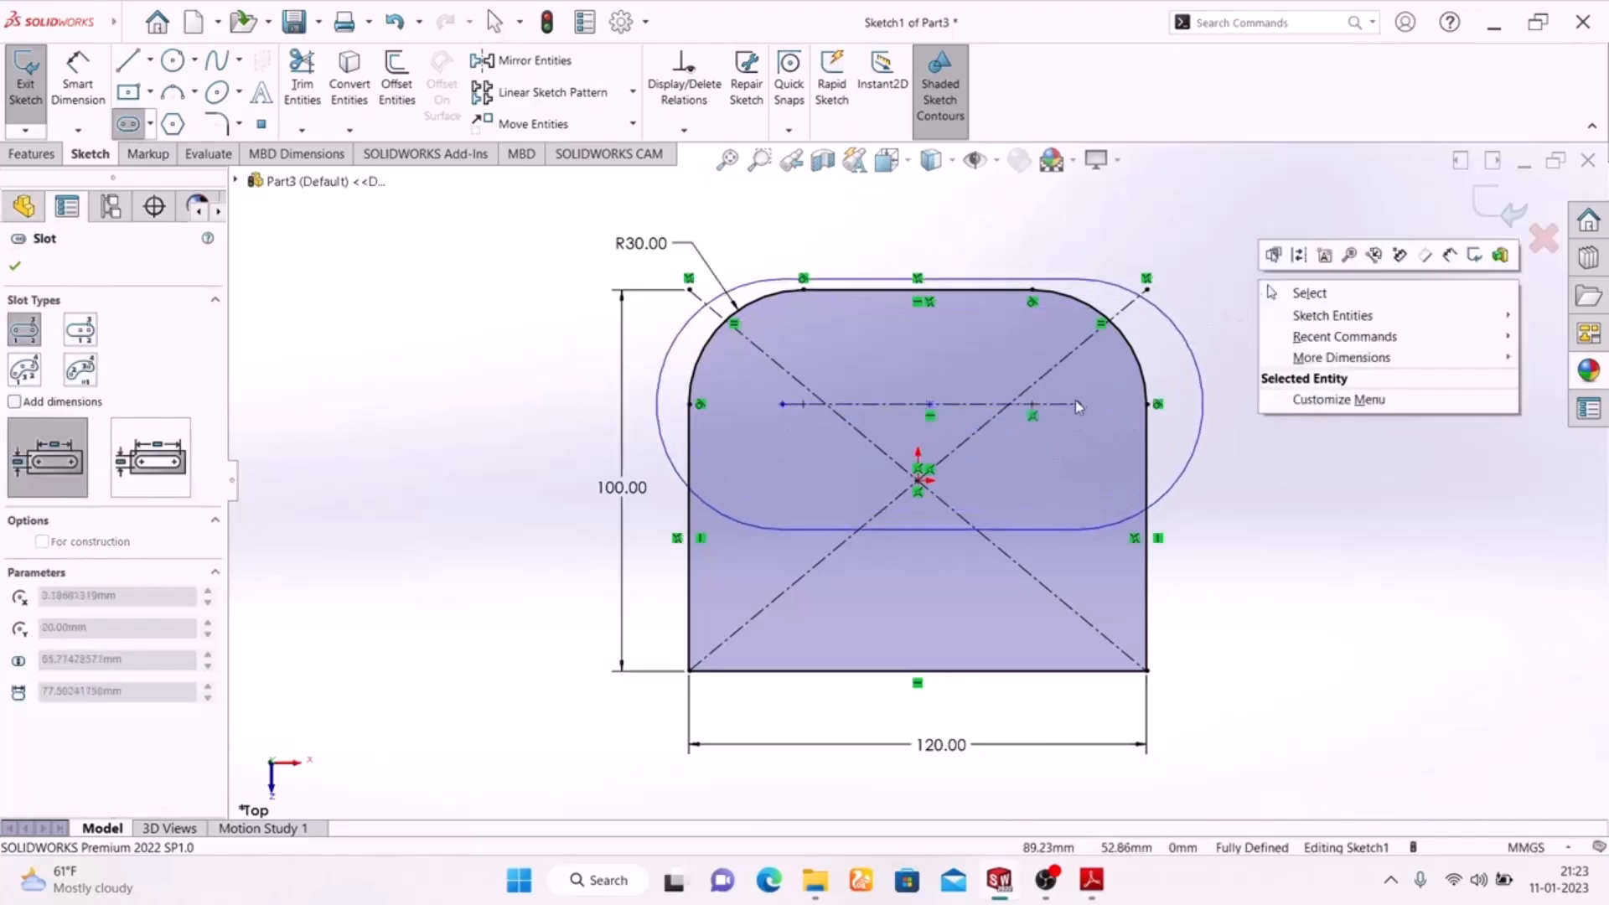
{"action": "left_click", "coordinate": [1023, 362]}
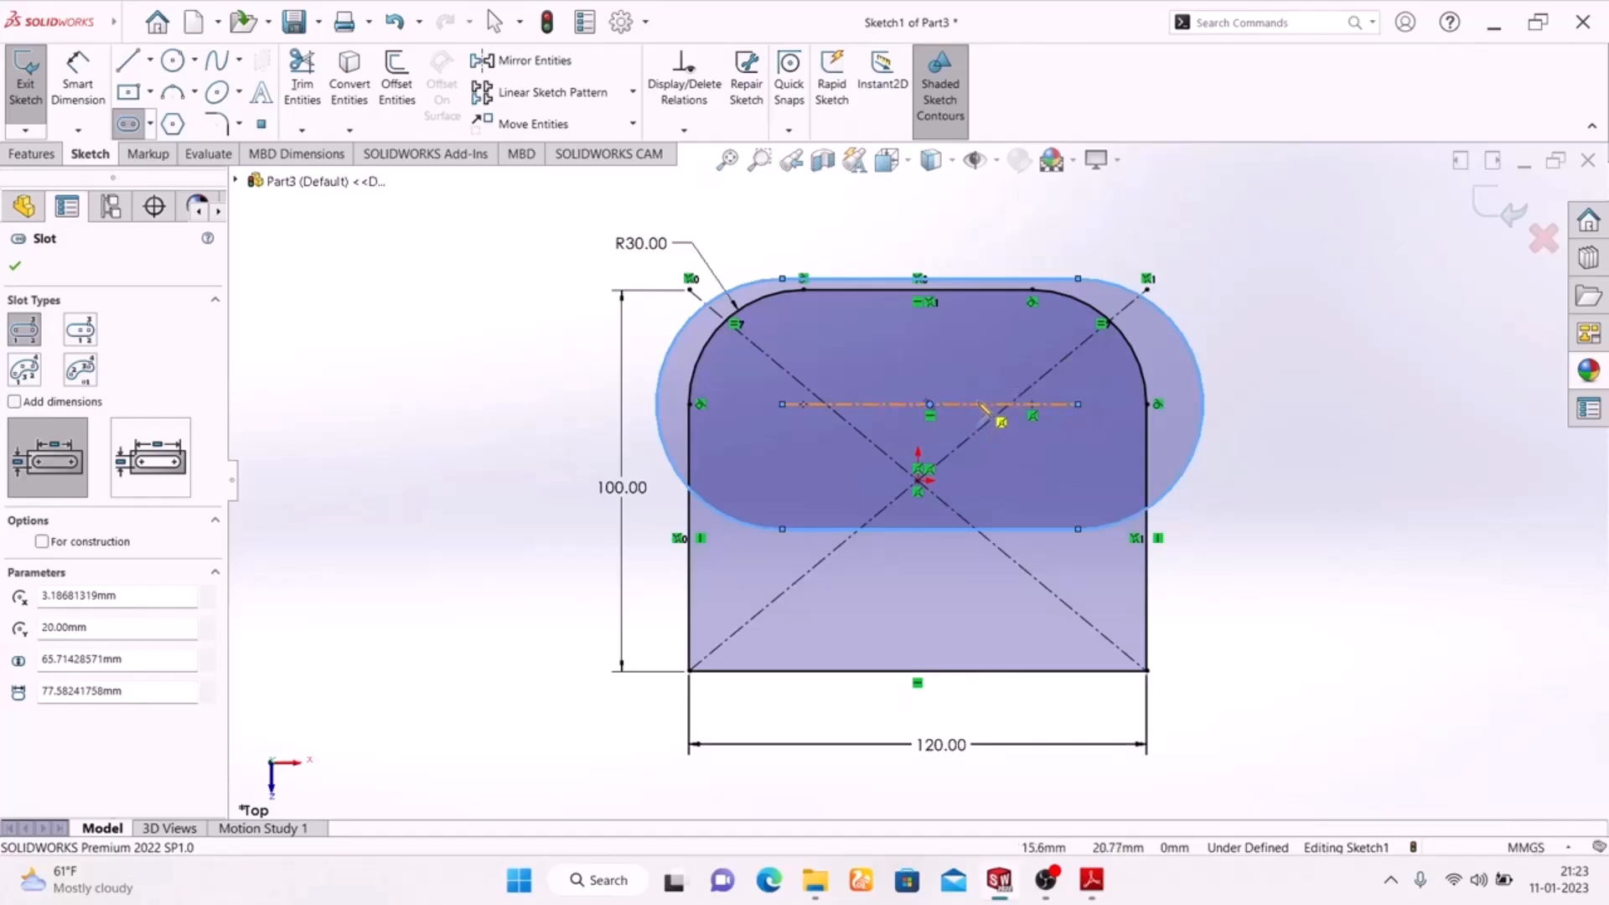
Discard the stray second slot and reshape the existing slot to about 74 mm between centres and 31 mm wide.
{"action": "left_click", "coordinate": [1078, 282]}
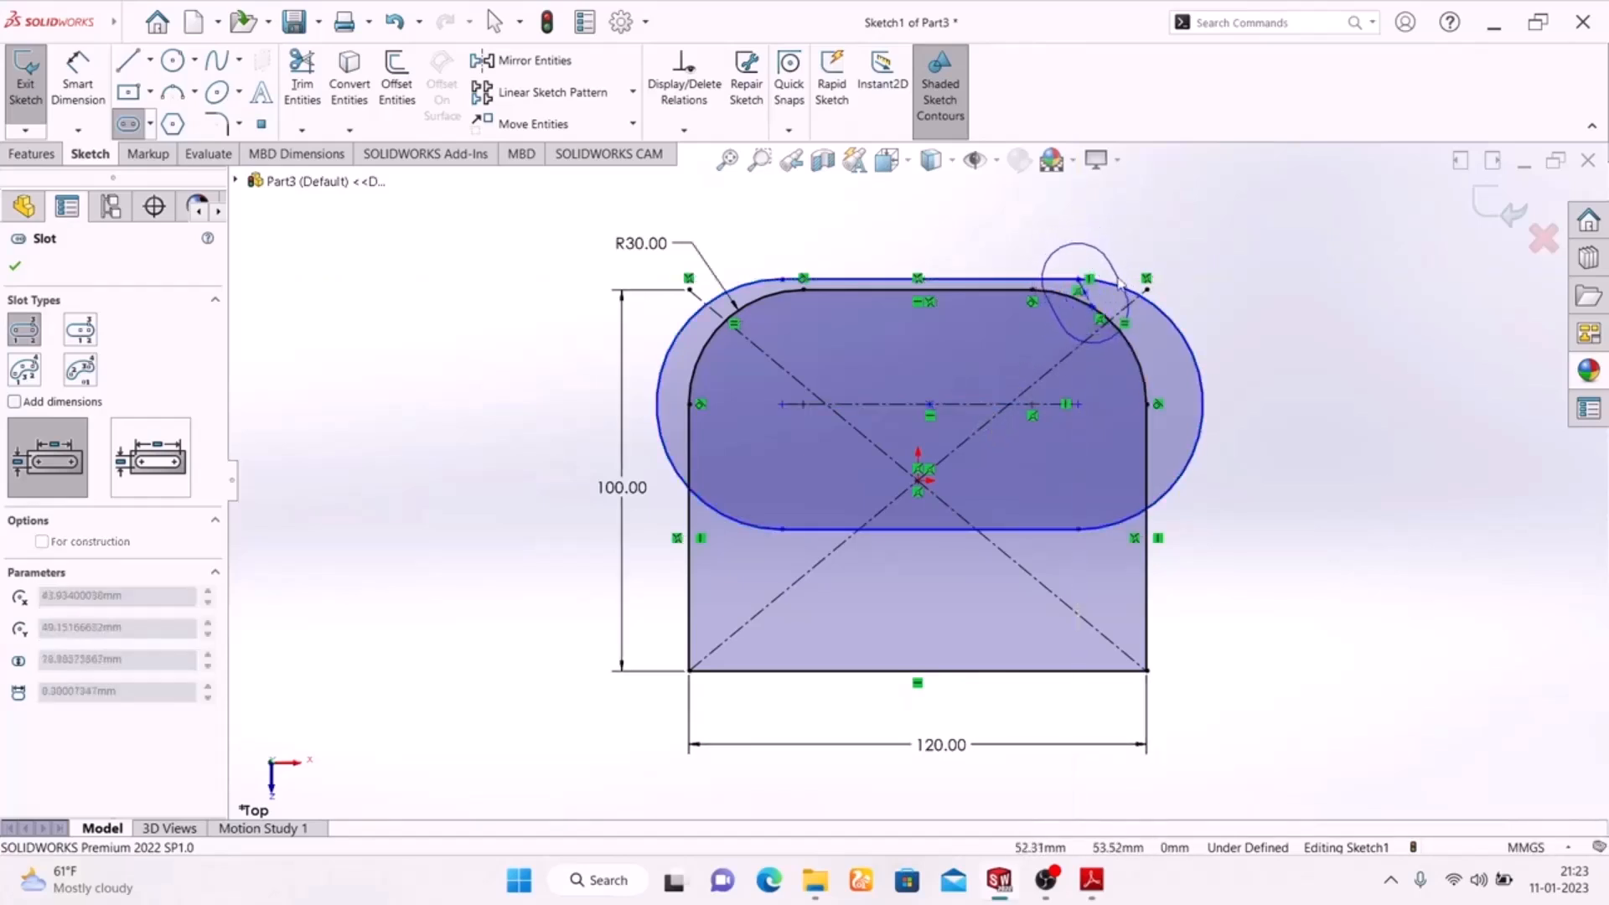
{"action": "key", "text": "Escape"}
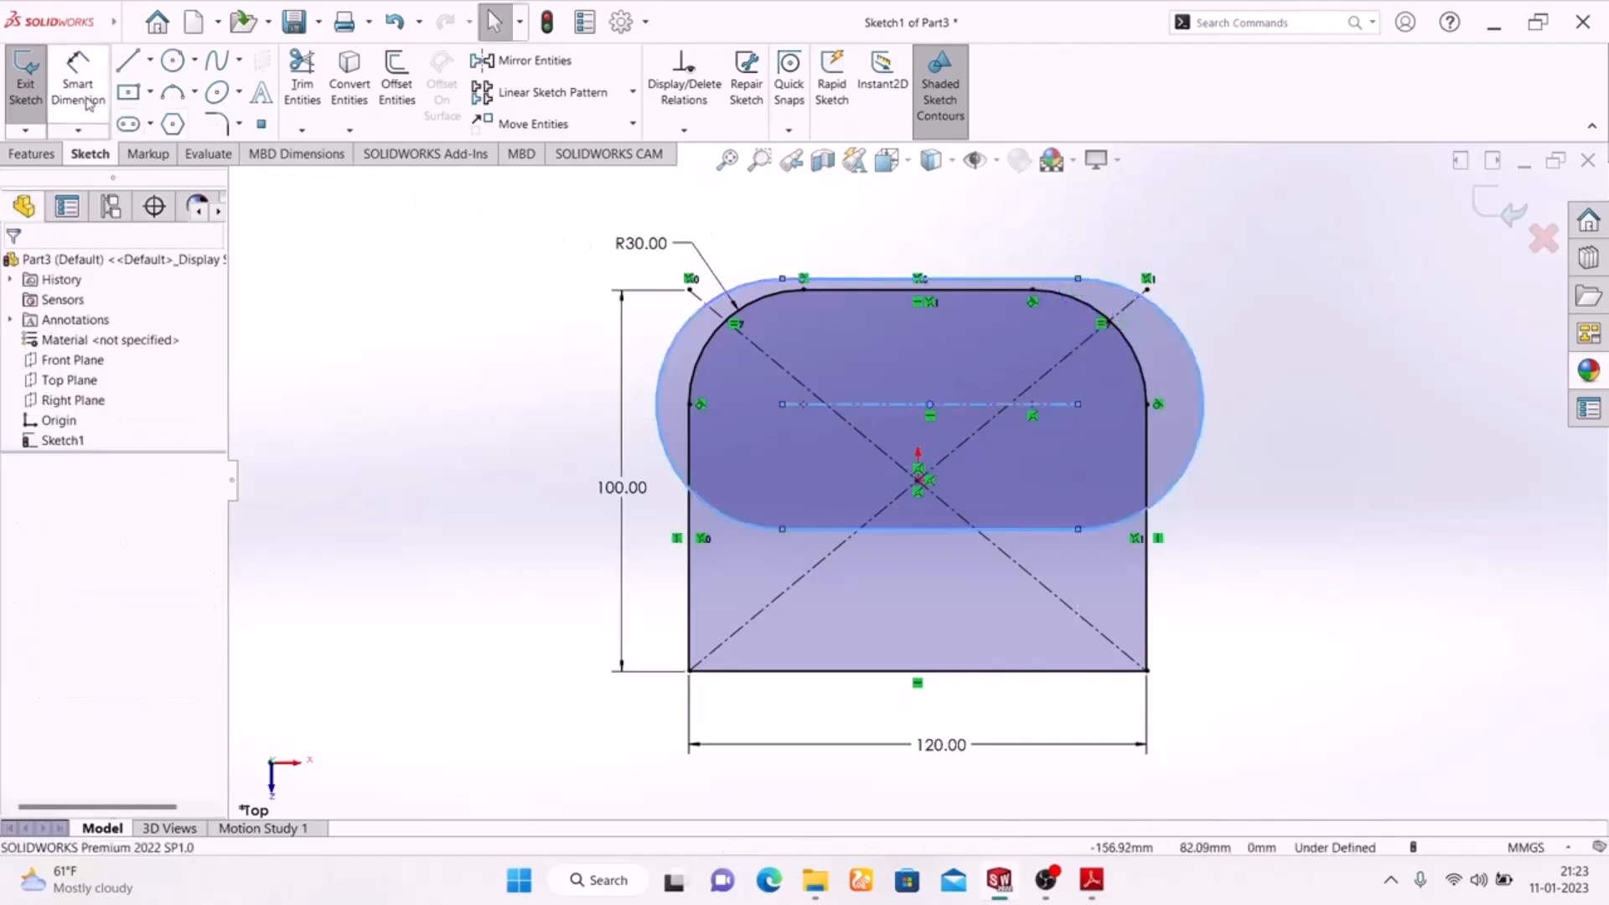
{"action": "left_click_drag", "start_coordinate": [1080, 281], "coordinate": [1062, 348]}
{"action": "left_click", "coordinate": [1329, 366]}
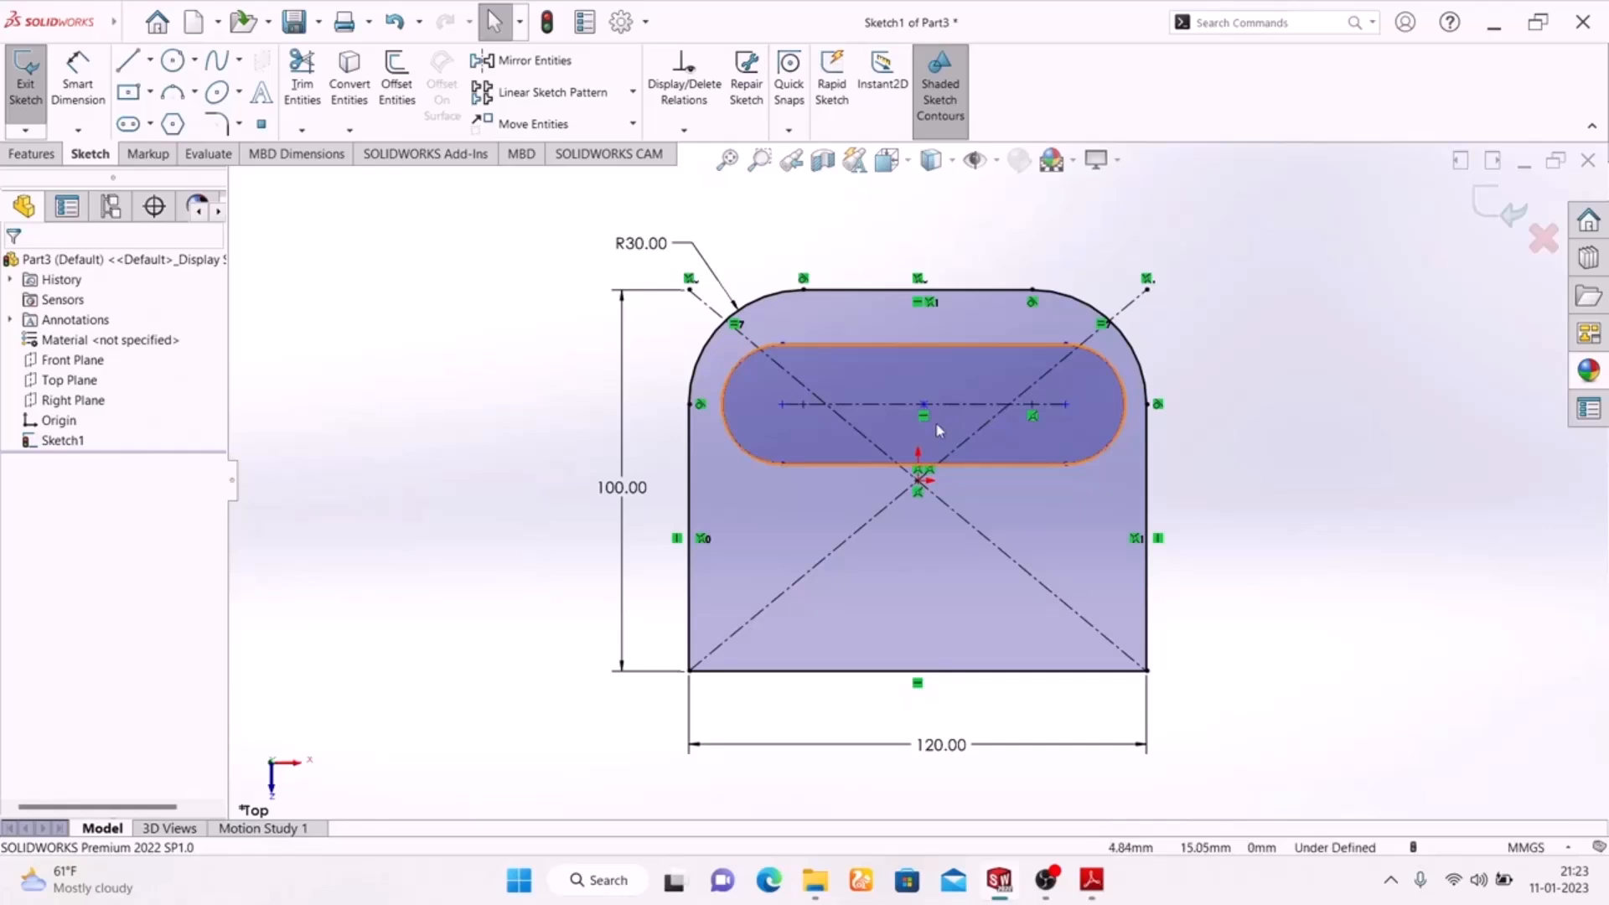
Check the slot radius in the exercise drawing and dimension the slot's end arc to a 15 mm radius.
{"action": "left_click", "coordinate": [1097, 885]}
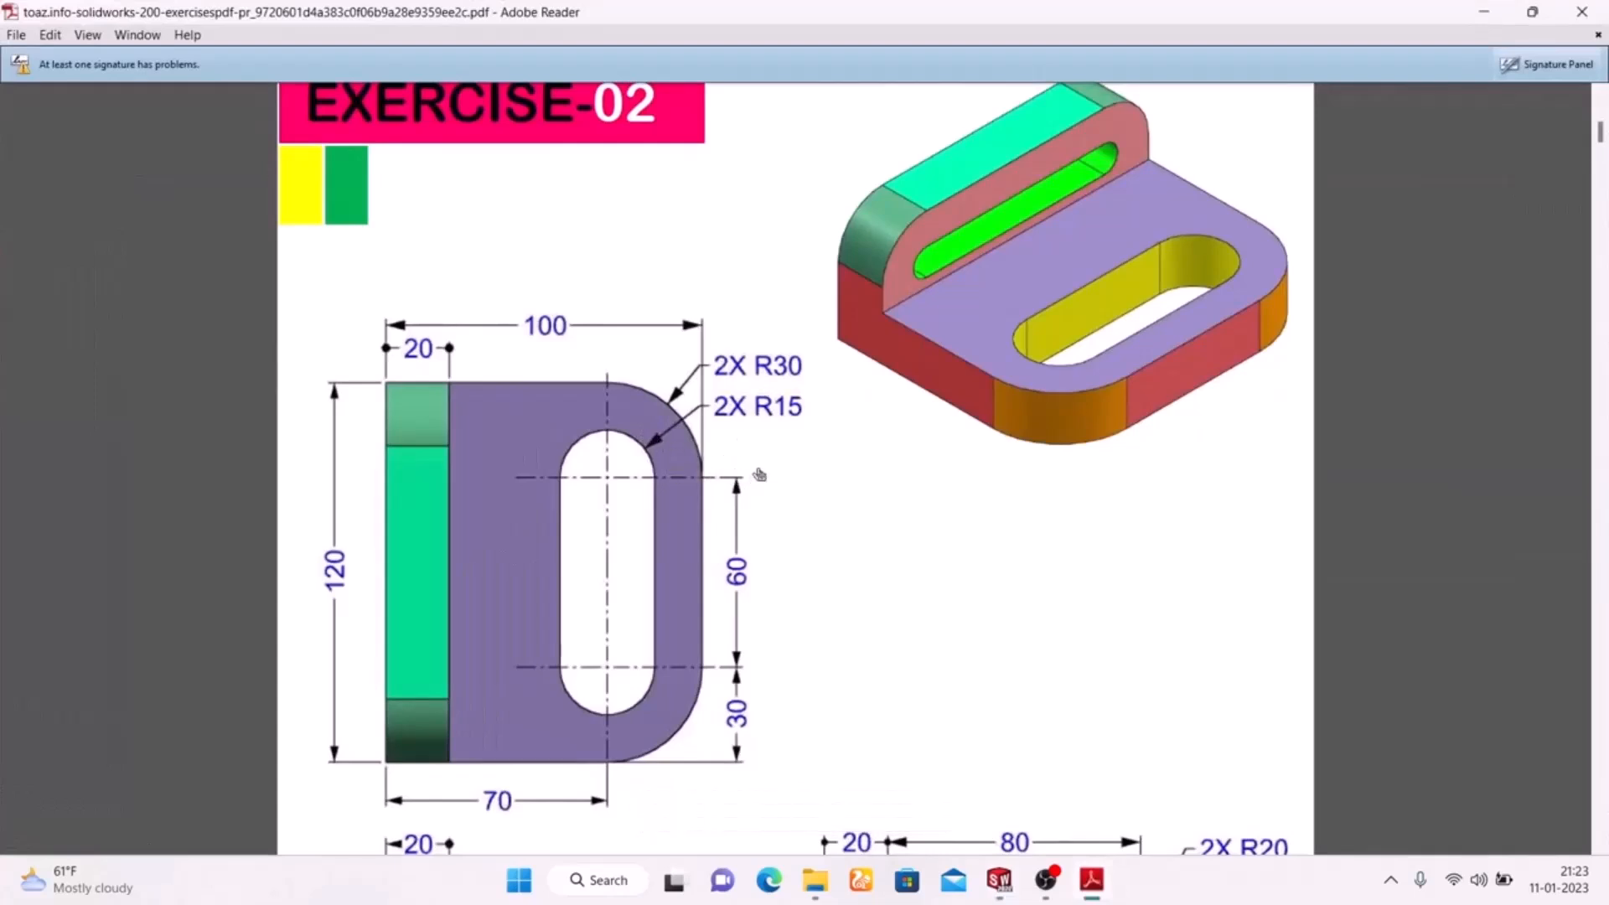
{"action": "left_click", "coordinate": [1091, 882]}
{"action": "left_click", "coordinate": [78, 84]}
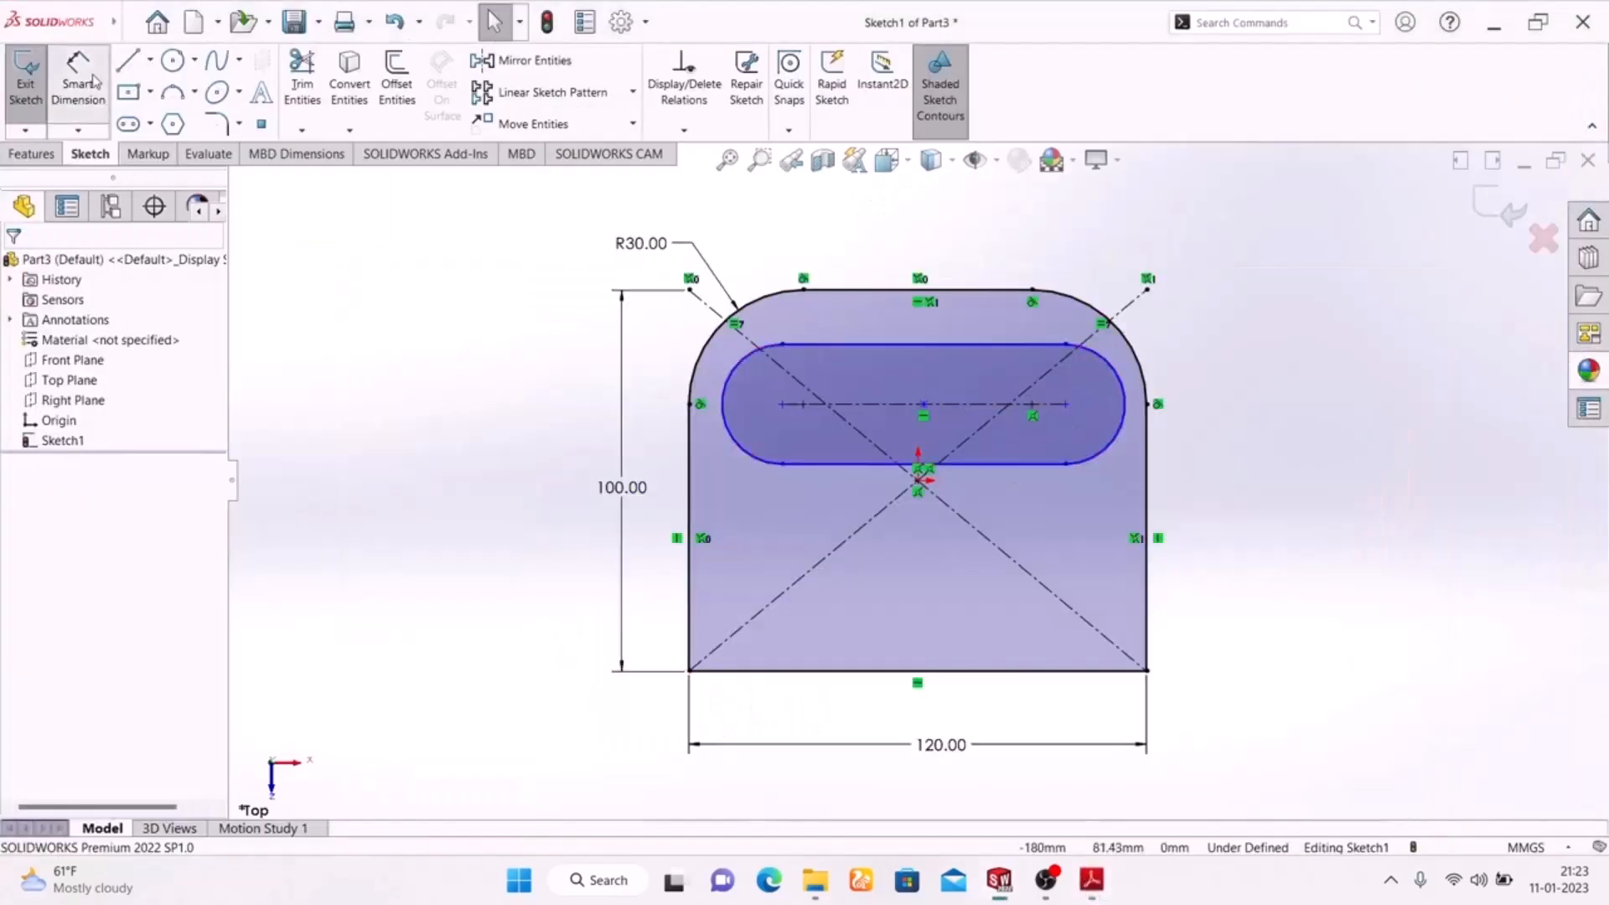
{"action": "left_click", "coordinate": [1123, 388]}
{"action": "left_click", "coordinate": [1273, 333]}
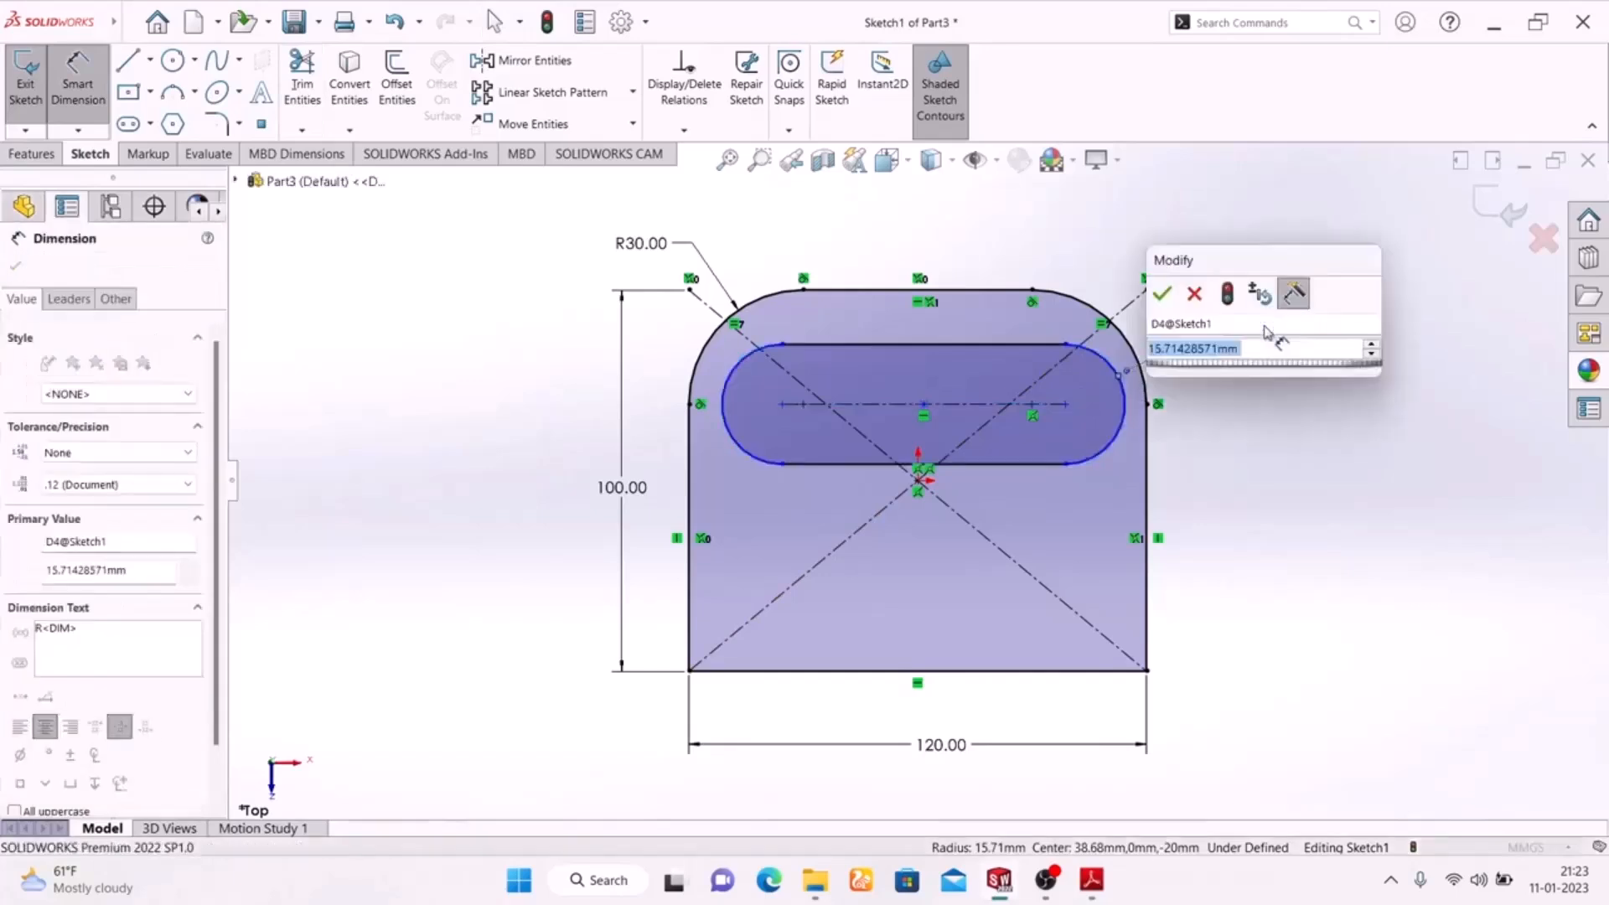
{"action": "type", "text": "15"}
{"action": "key", "text": "Return"}
{"action": "key", "text": "Escape"}
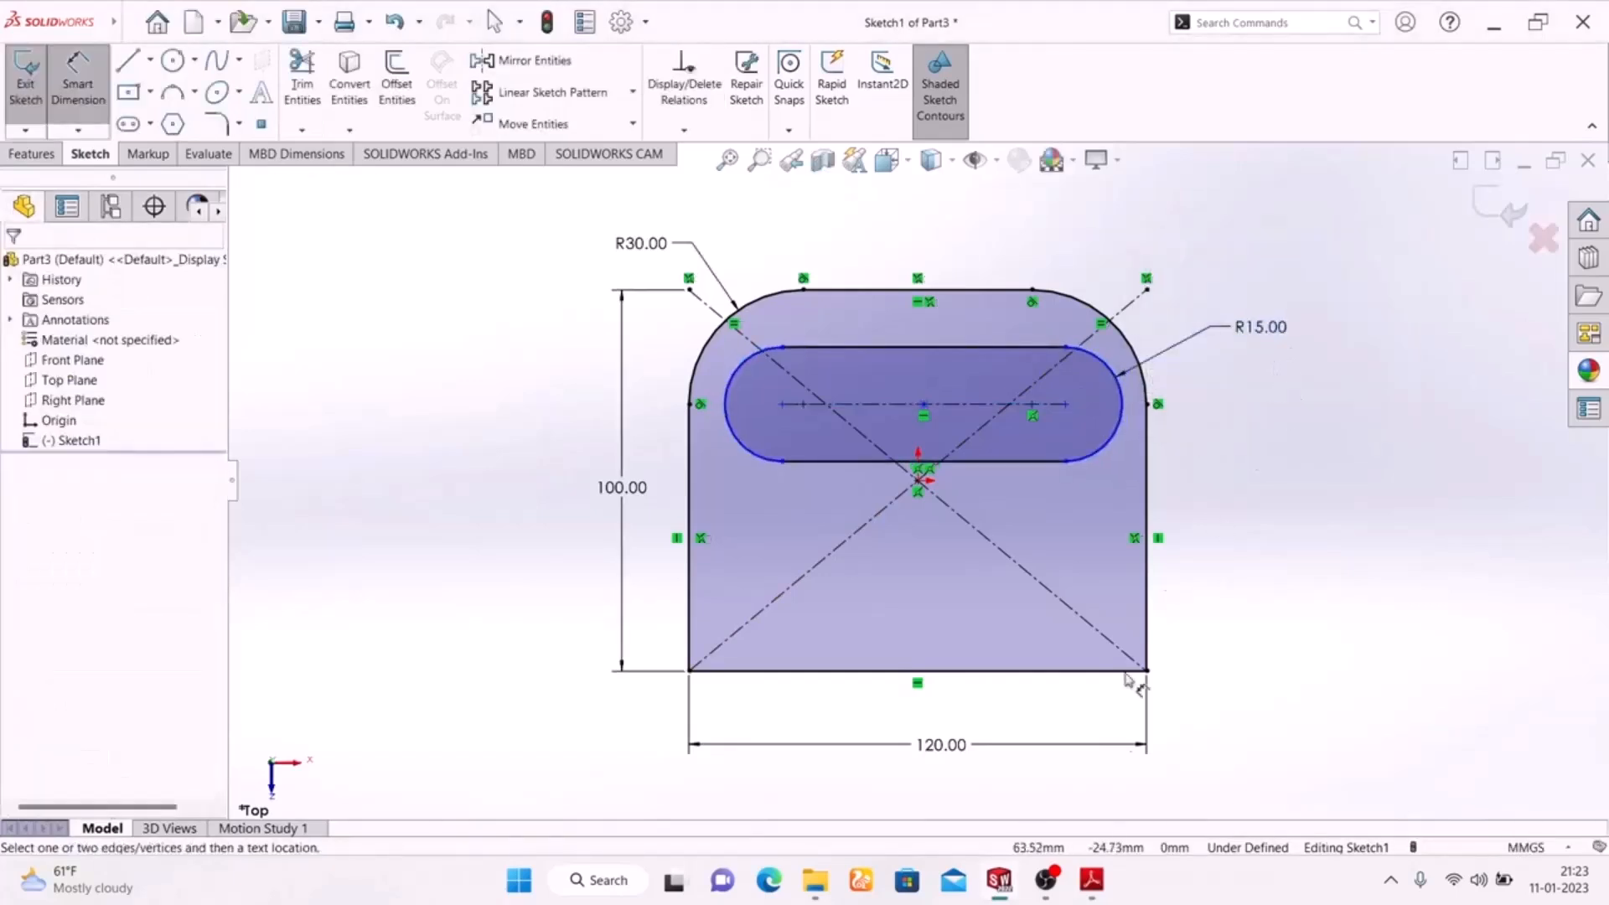
Check the slot length in the exercise drawing and dimension the slot's centre-to-centre distance to 60 mm.
{"action": "left_click", "coordinate": [1087, 884]}
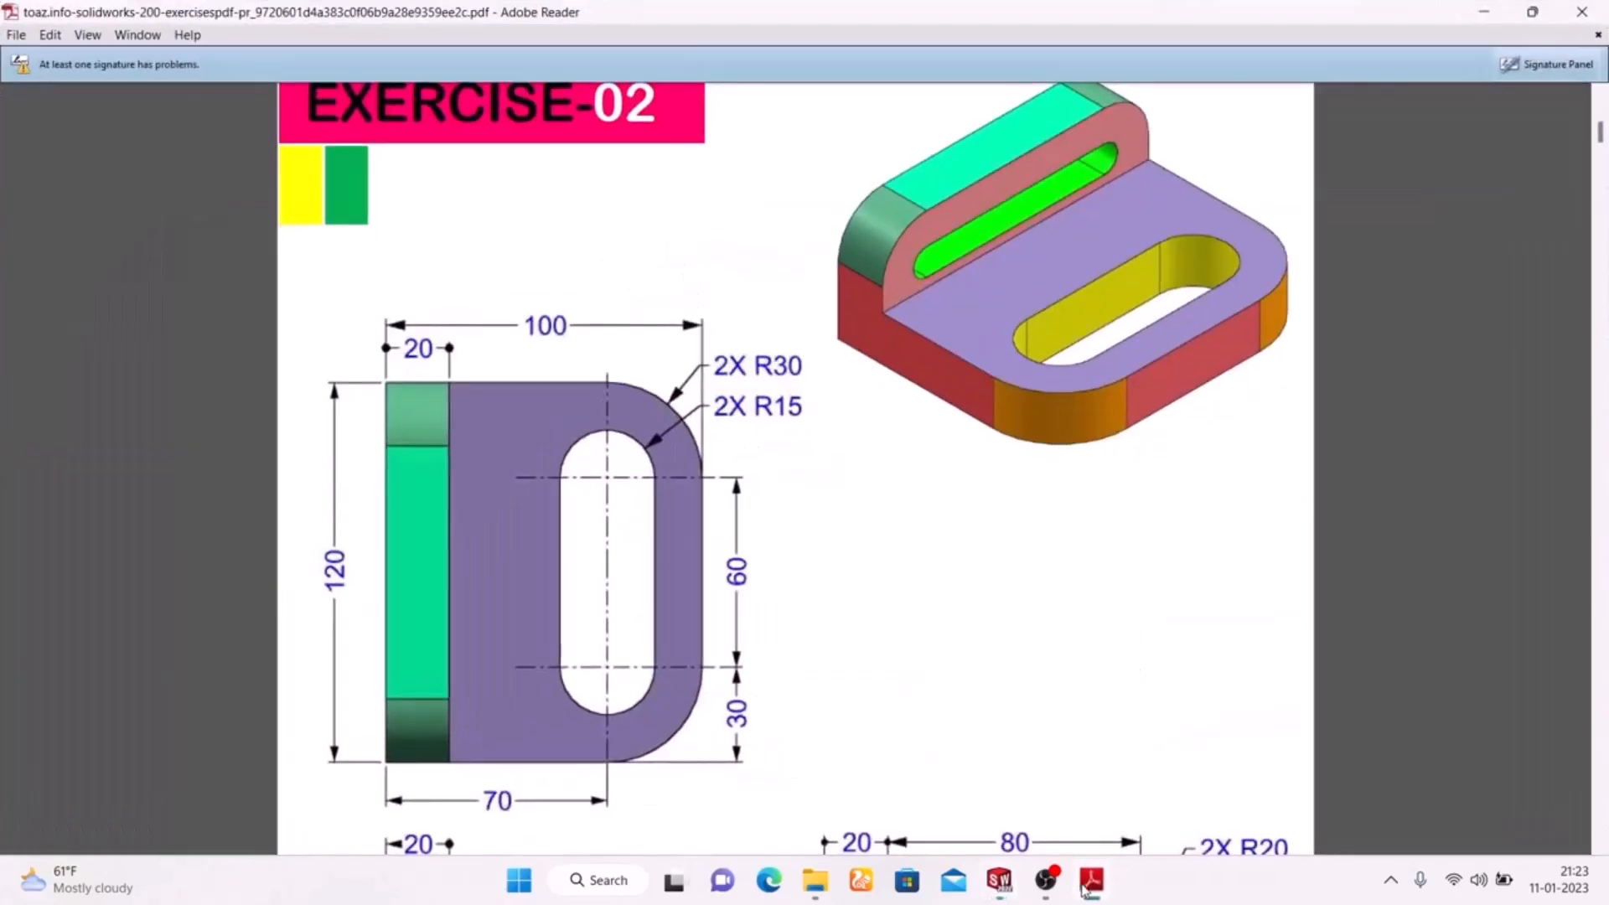
{"action": "left_click", "coordinate": [1088, 884]}
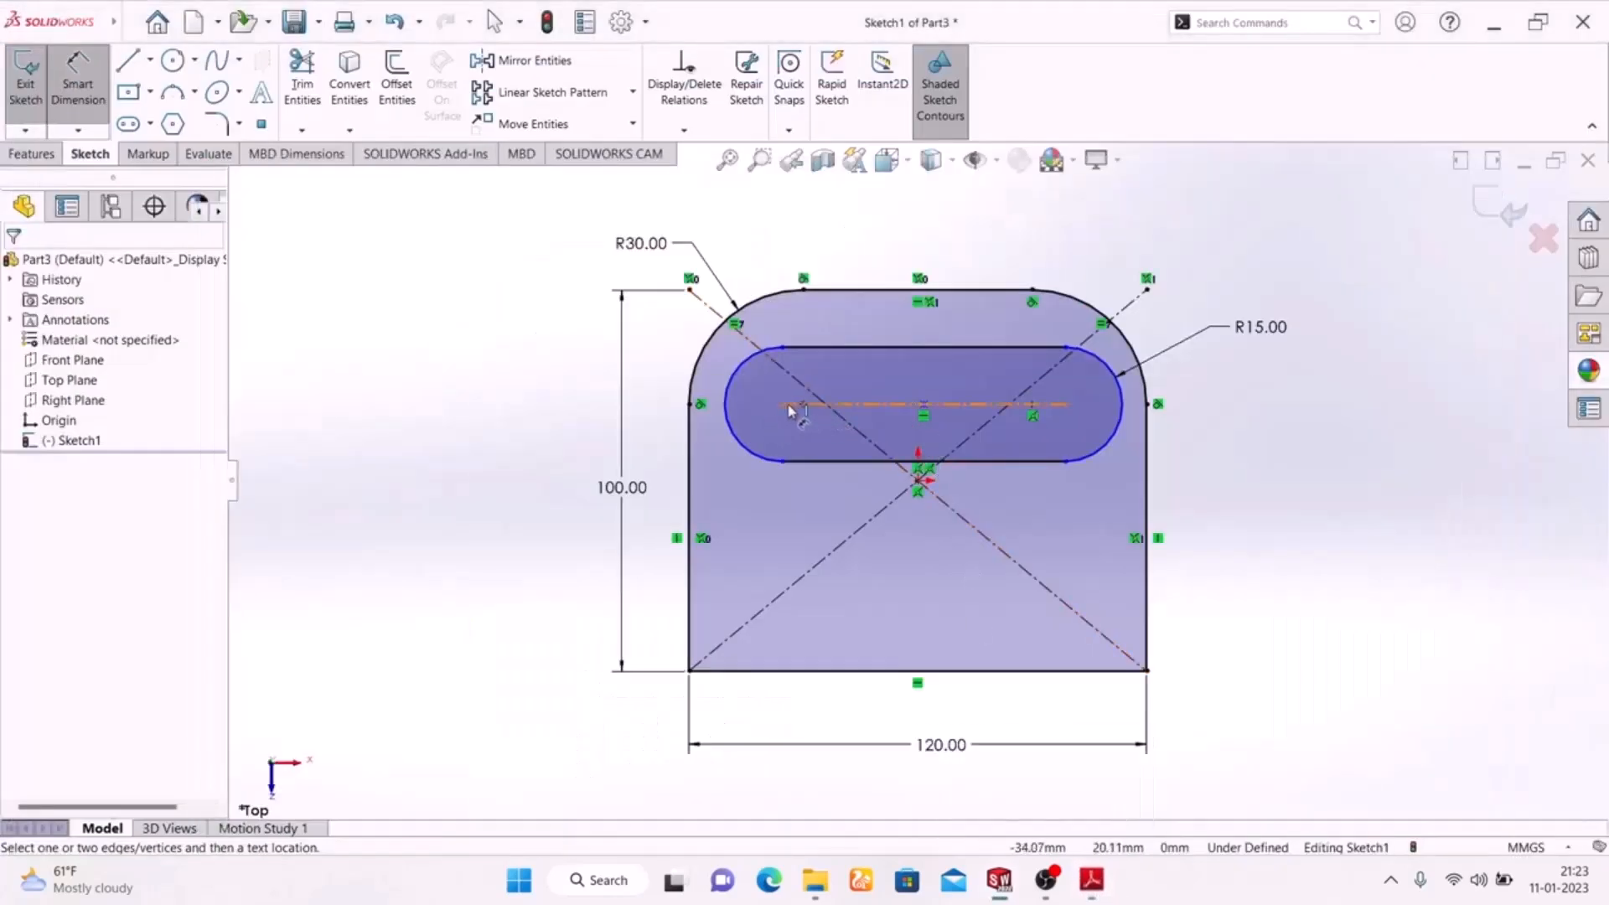
{"action": "left_click", "coordinate": [915, 409]}
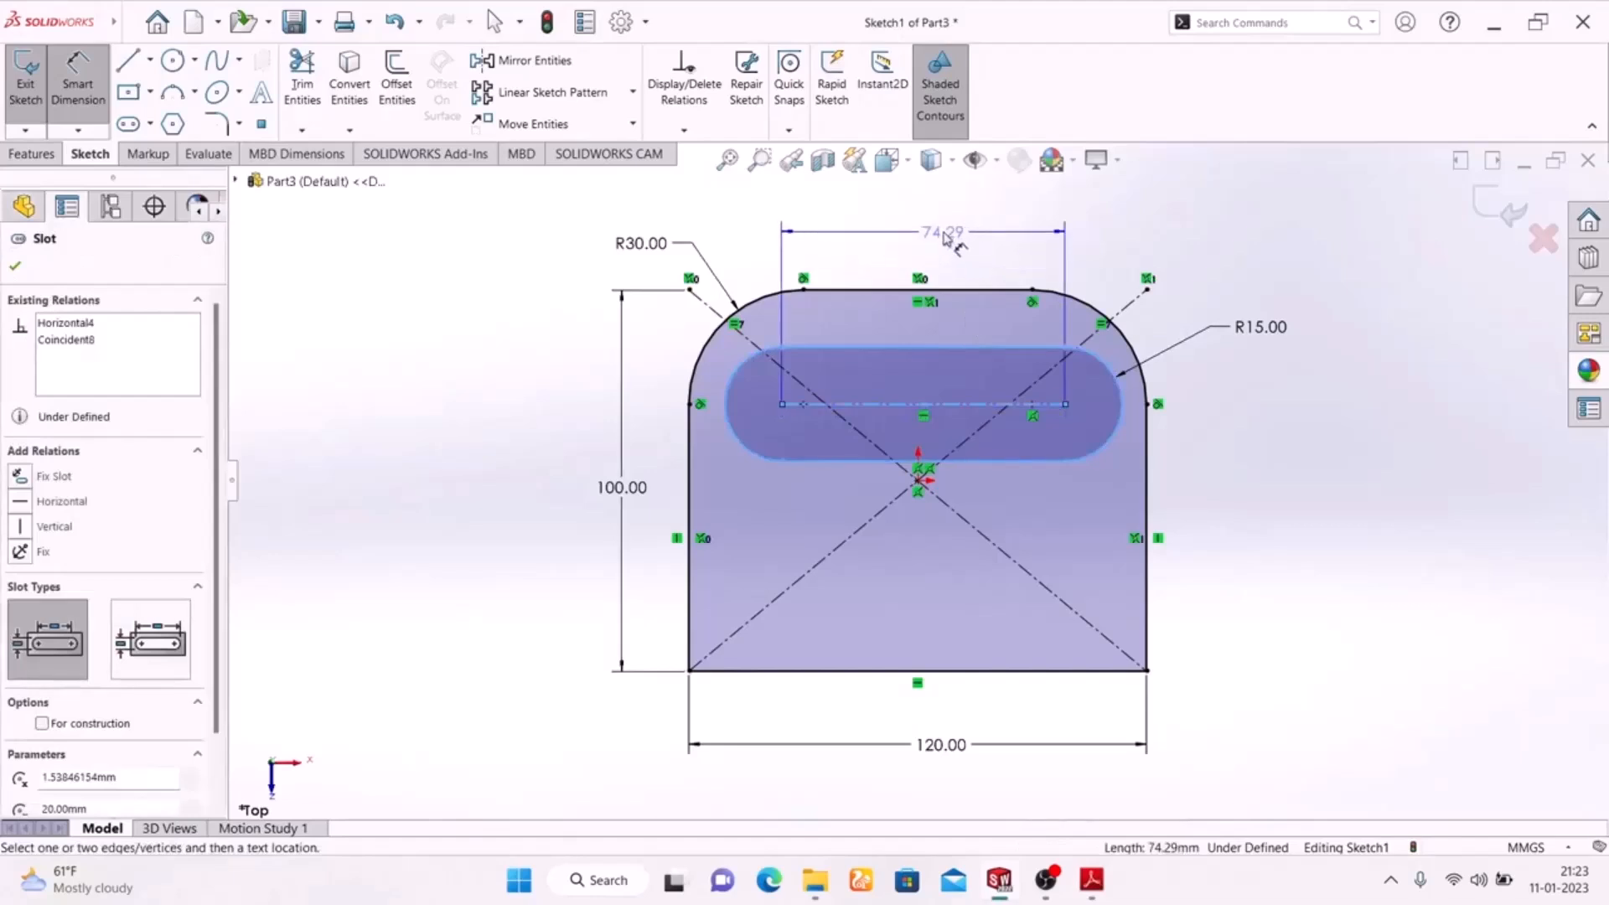
{"action": "left_click", "coordinate": [929, 230]}
{"action": "type", "text": "60"}
{"action": "key", "text": "Return"}
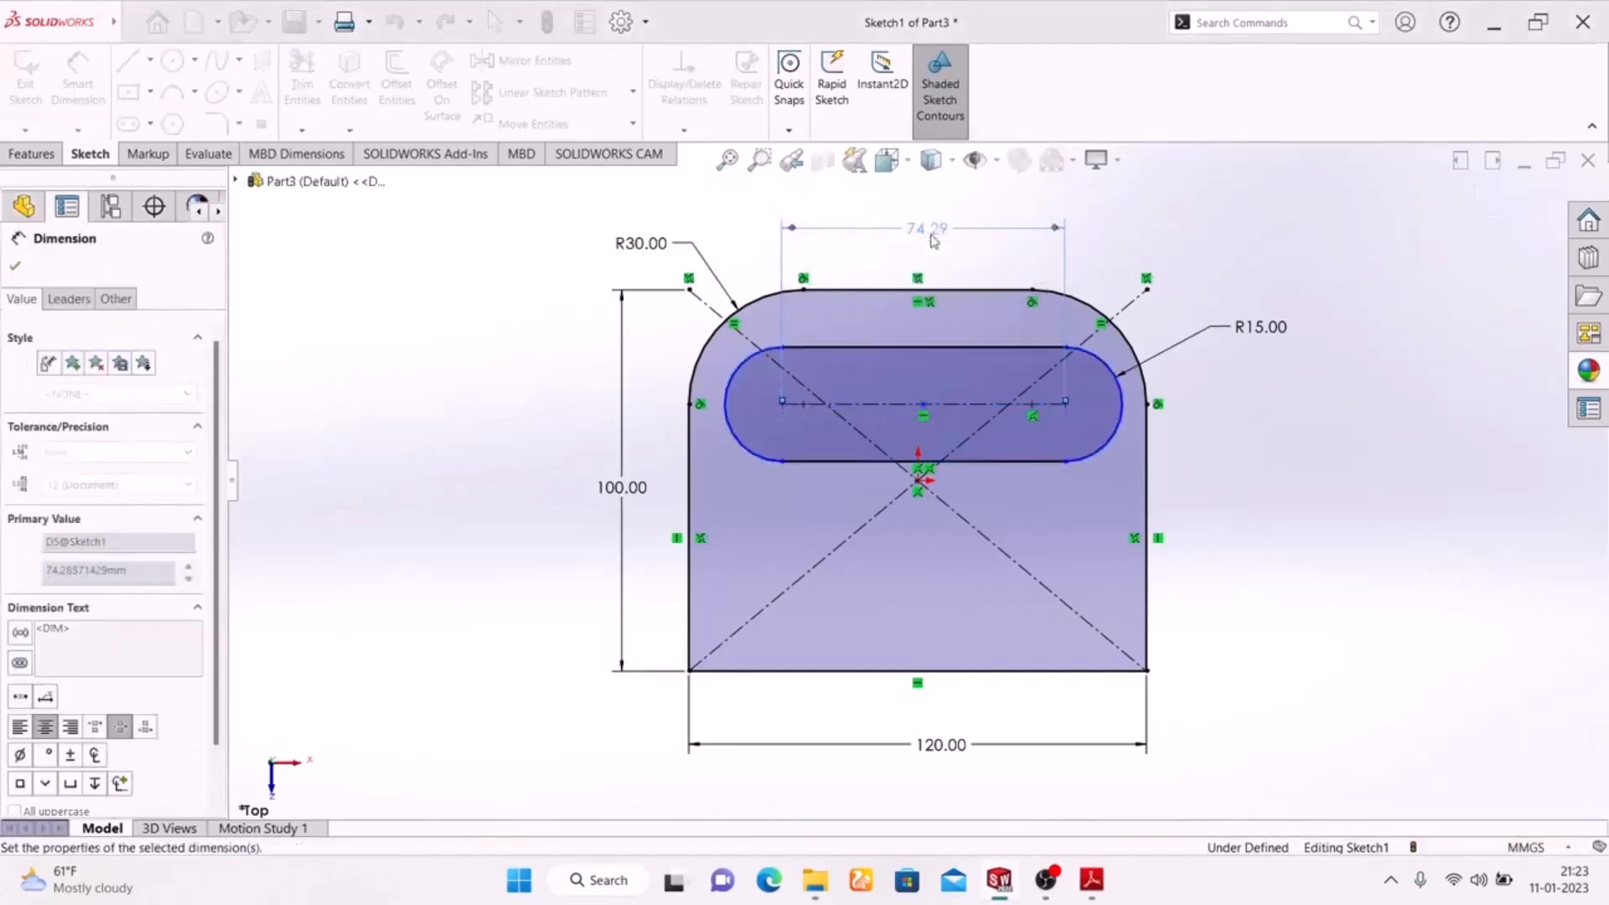
{"action": "left_click", "coordinate": [1322, 543]}
{"action": "right_click", "coordinate": [1333, 353]}
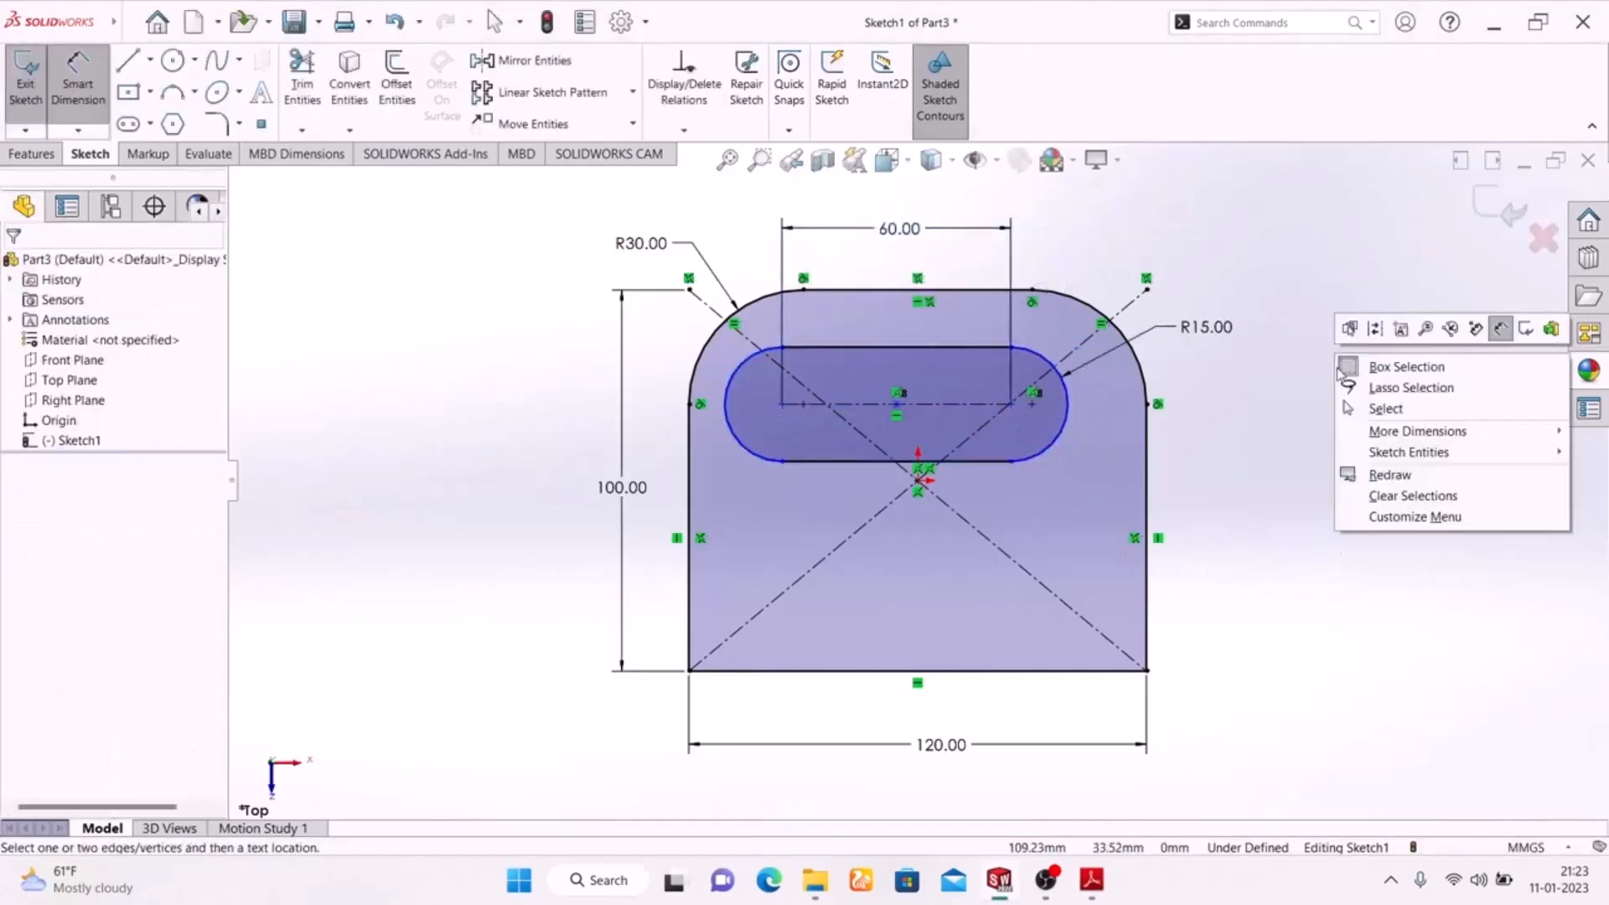
{"action": "left_click", "coordinate": [1240, 408]}
{"action": "key", "text": "Escape"}
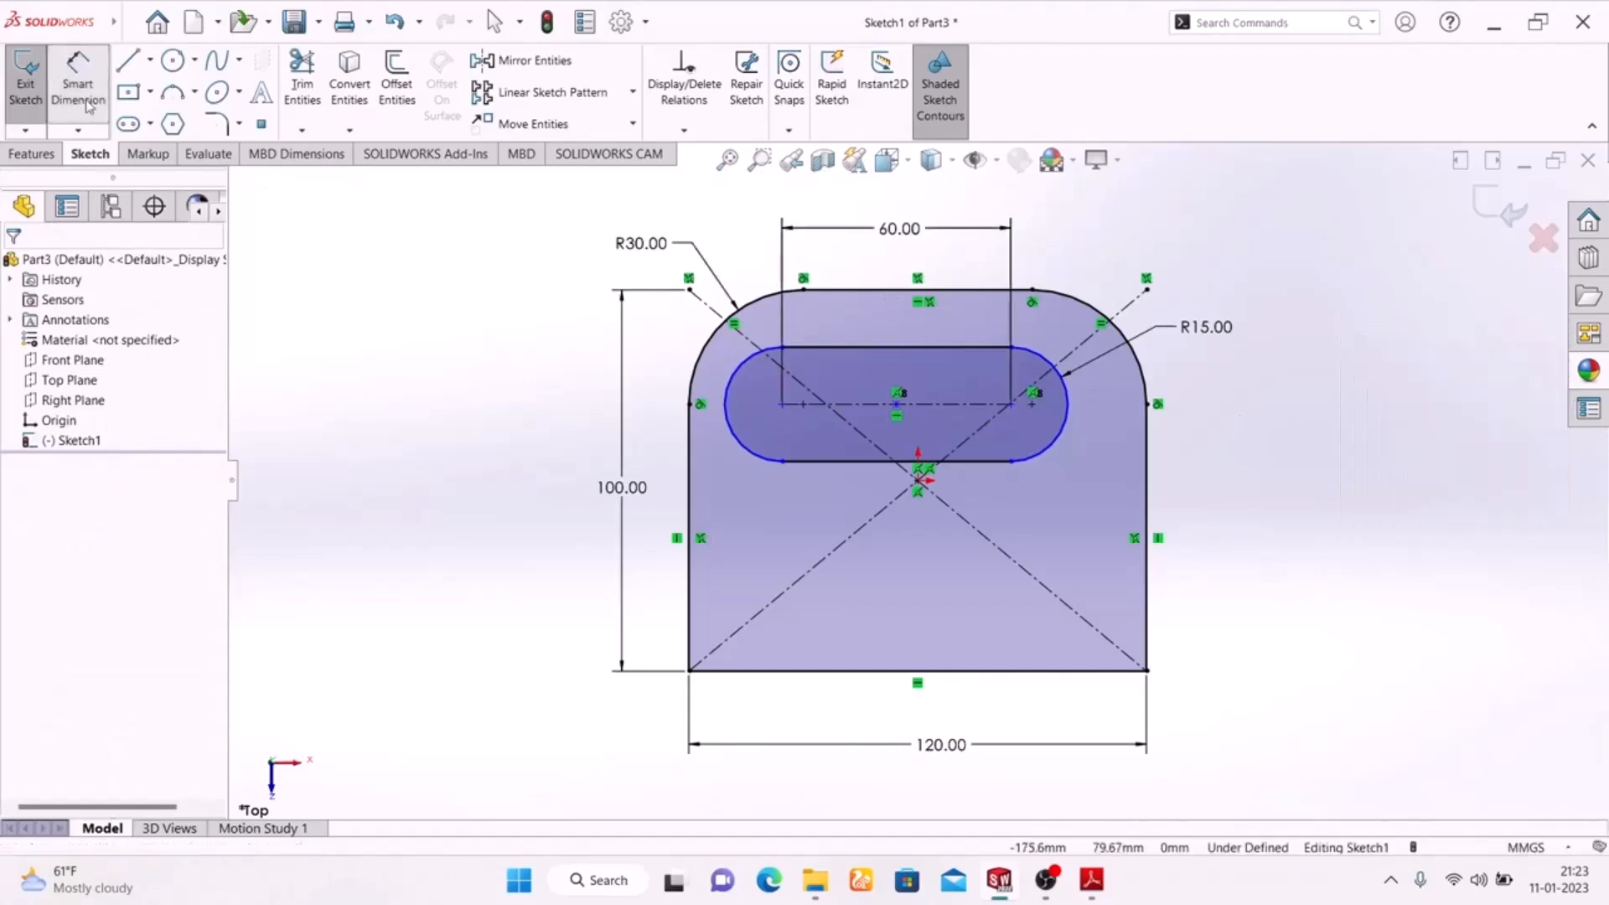
Check the slot offset in the exercise drawing and dimension the slot's left arc centre 30 mm from the plate's left edge.
{"action": "left_click", "coordinate": [1092, 884]}
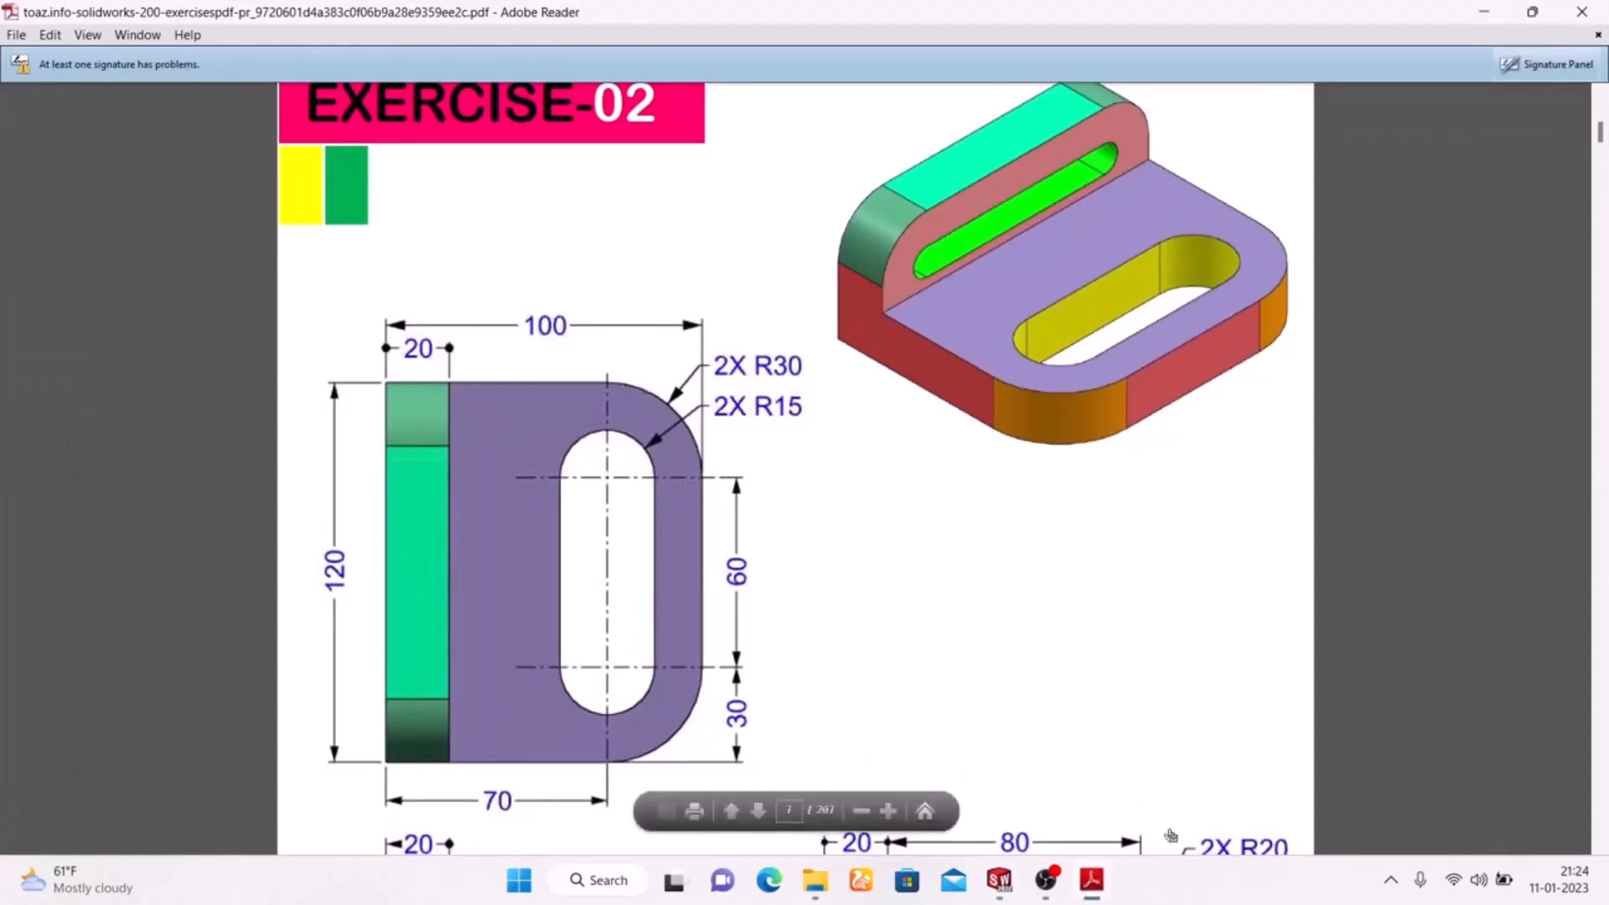
{"action": "left_click", "coordinate": [1104, 890]}
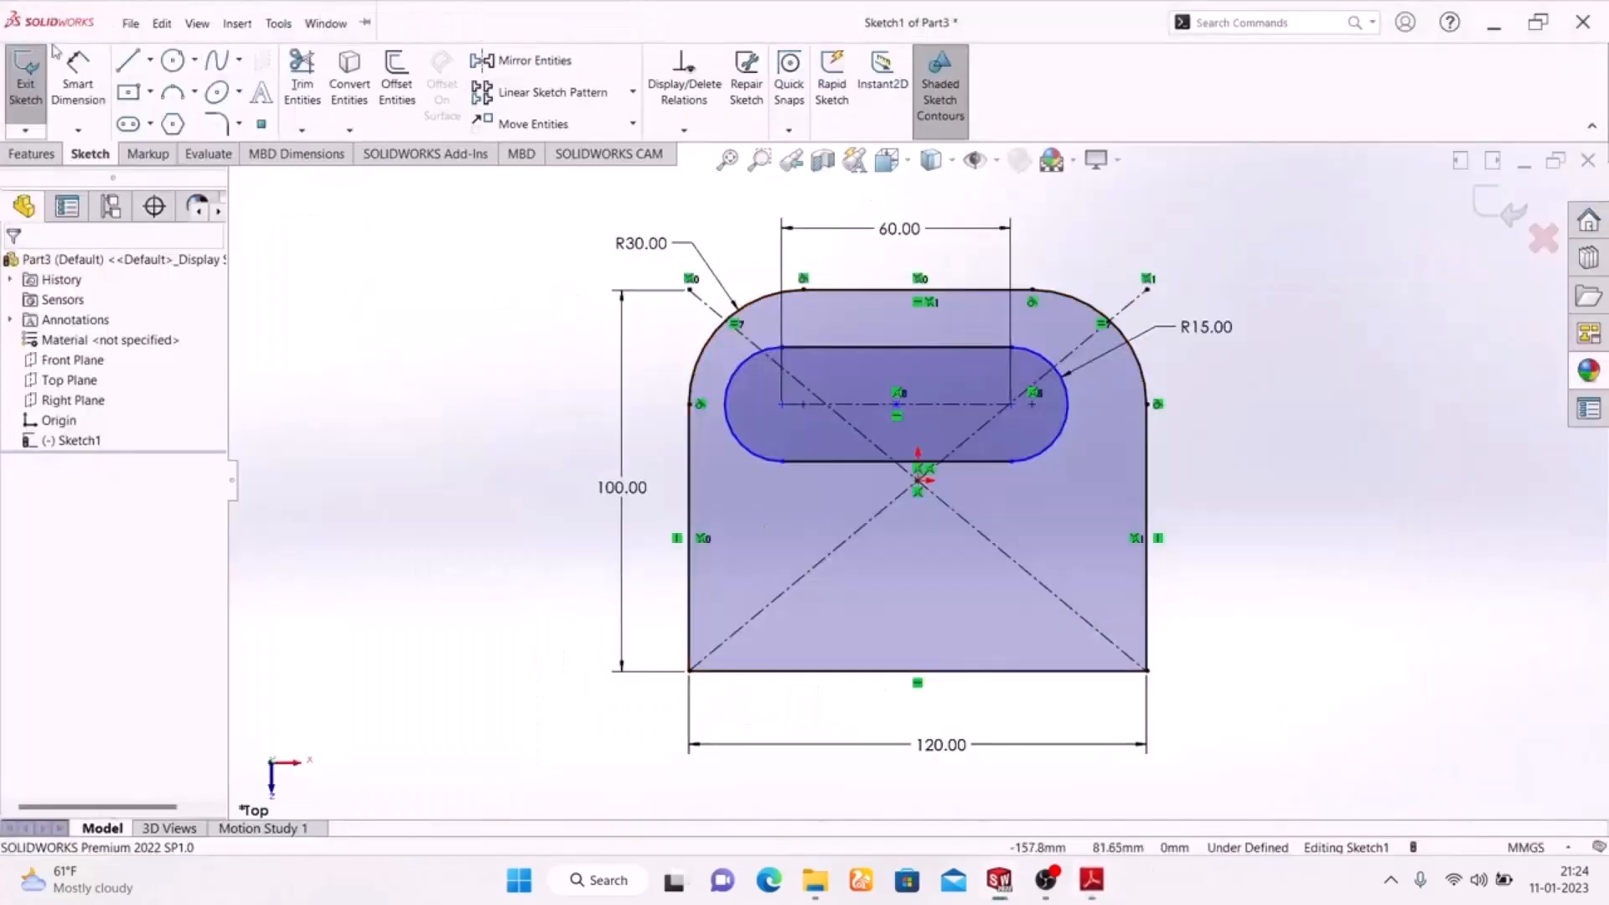
{"action": "left_click", "coordinate": [761, 412]}
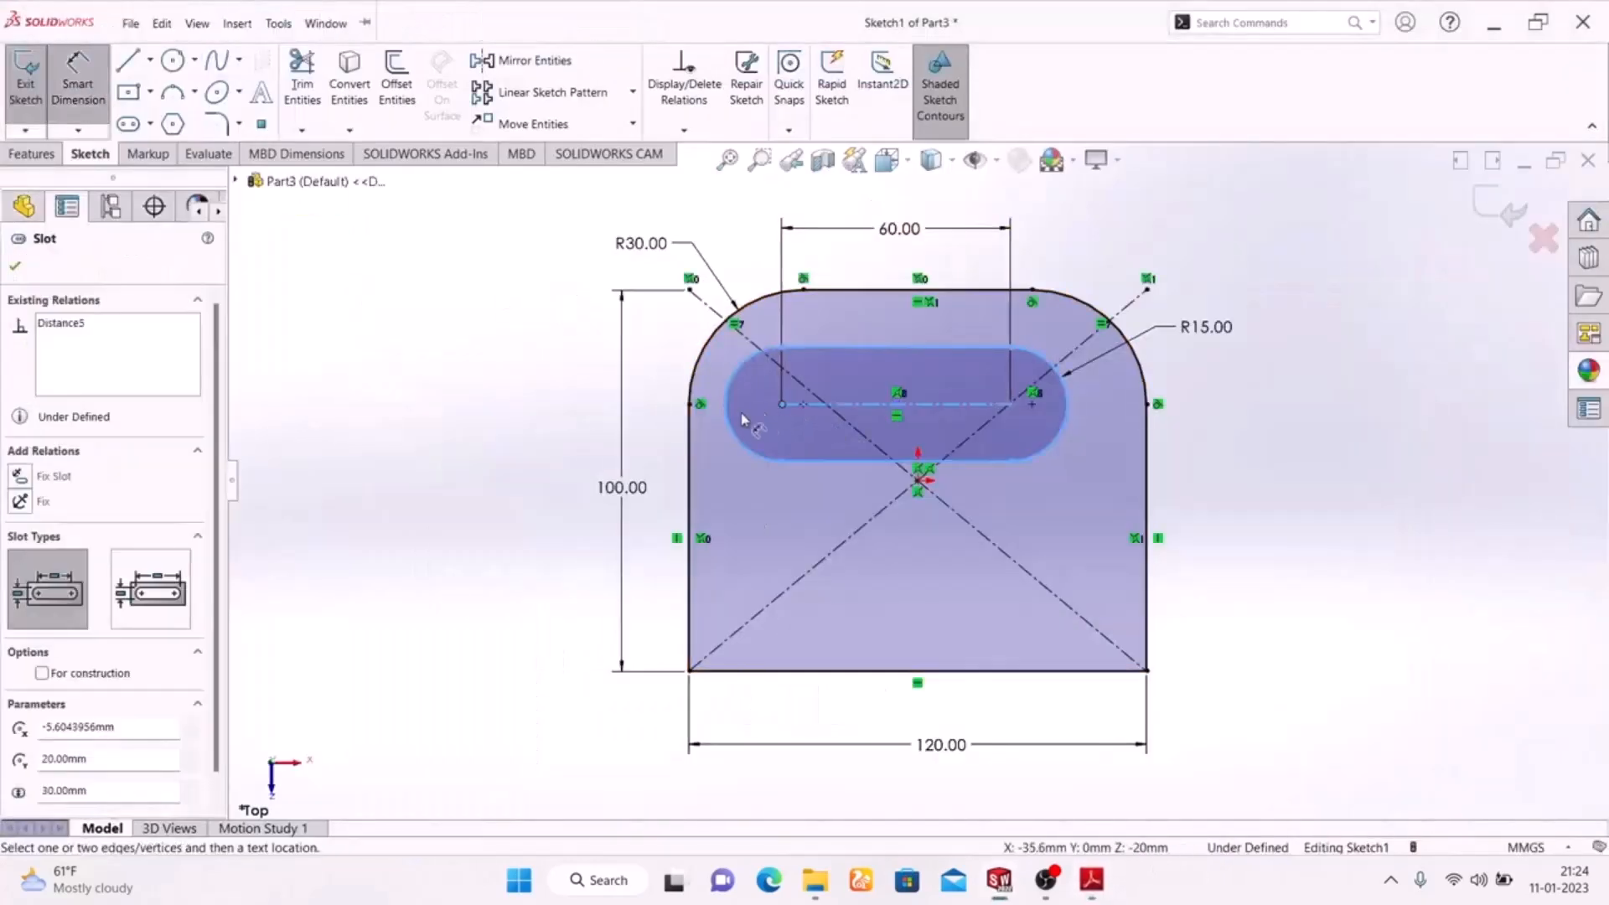
{"action": "left_click", "coordinate": [689, 462]}
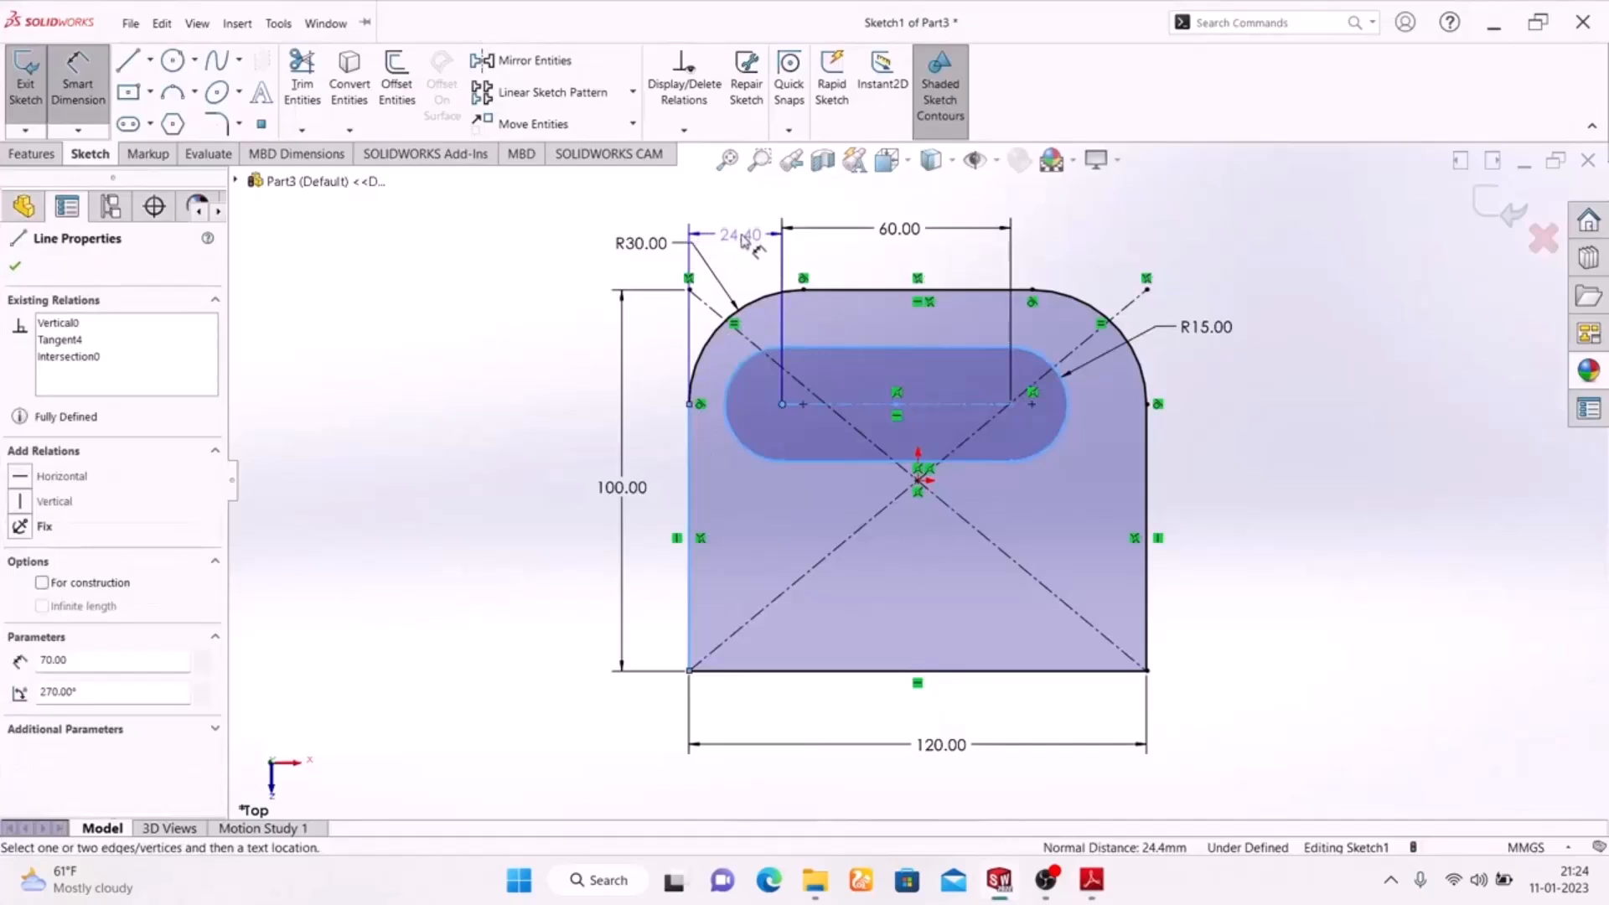
{"action": "left_click", "coordinate": [741, 234]}
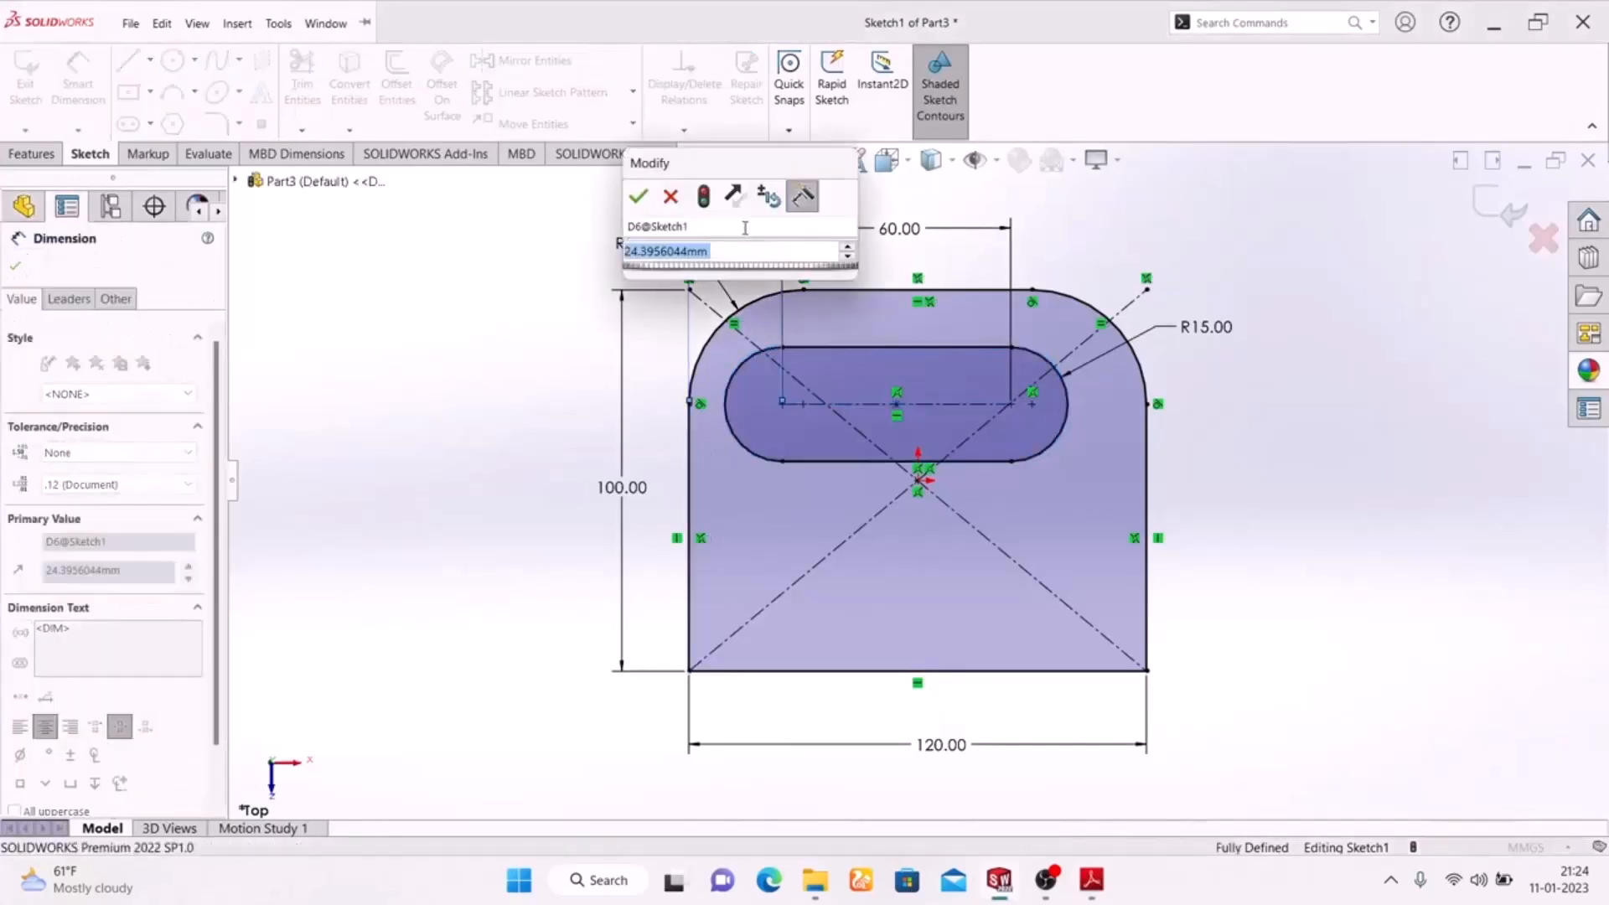
{"action": "type", "text": "30"}
{"action": "key", "text": "Return"}
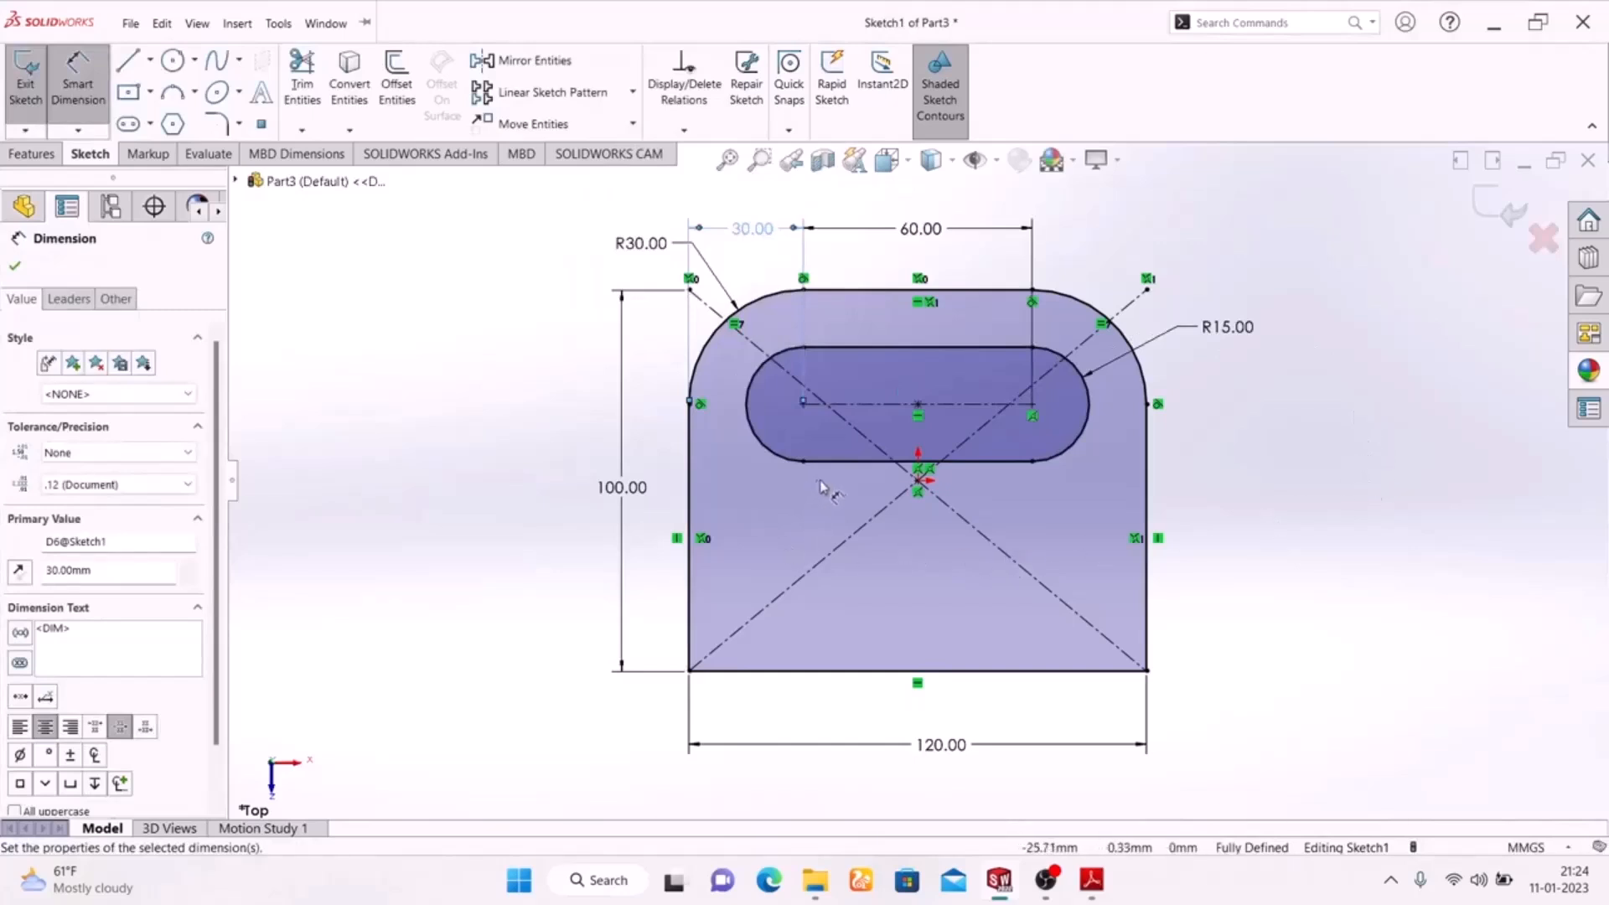
Check the exercise drawing and try to dimension the slot's left arc centre from the plate's lower edge.
{"action": "left_click", "coordinate": [1090, 881]}
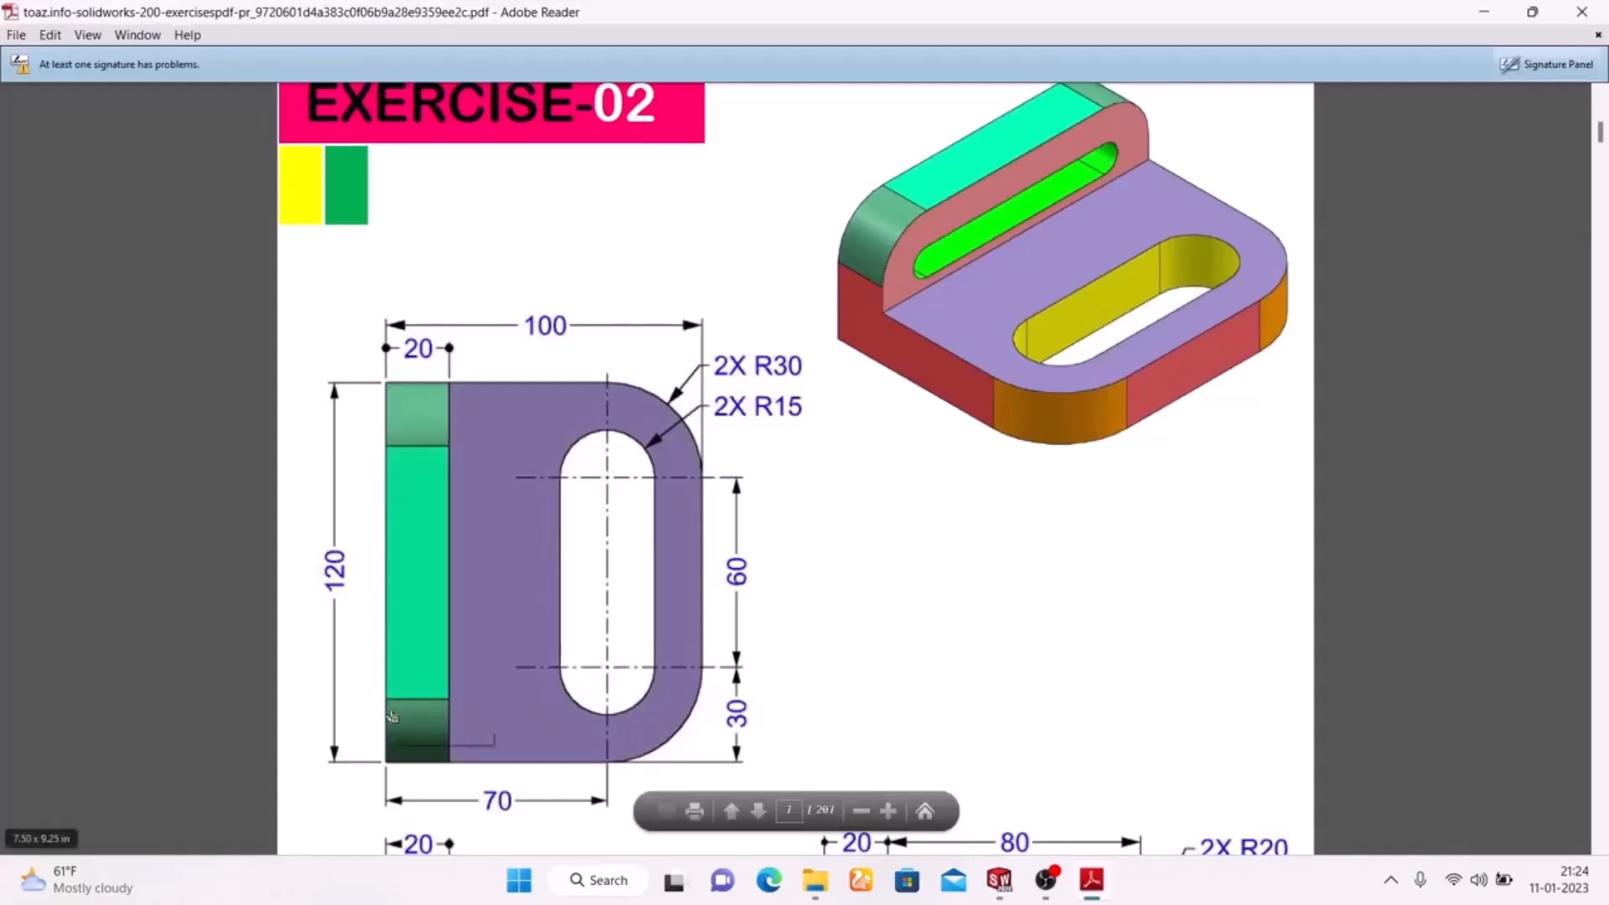
{"action": "left_click", "coordinate": [1090, 880]}
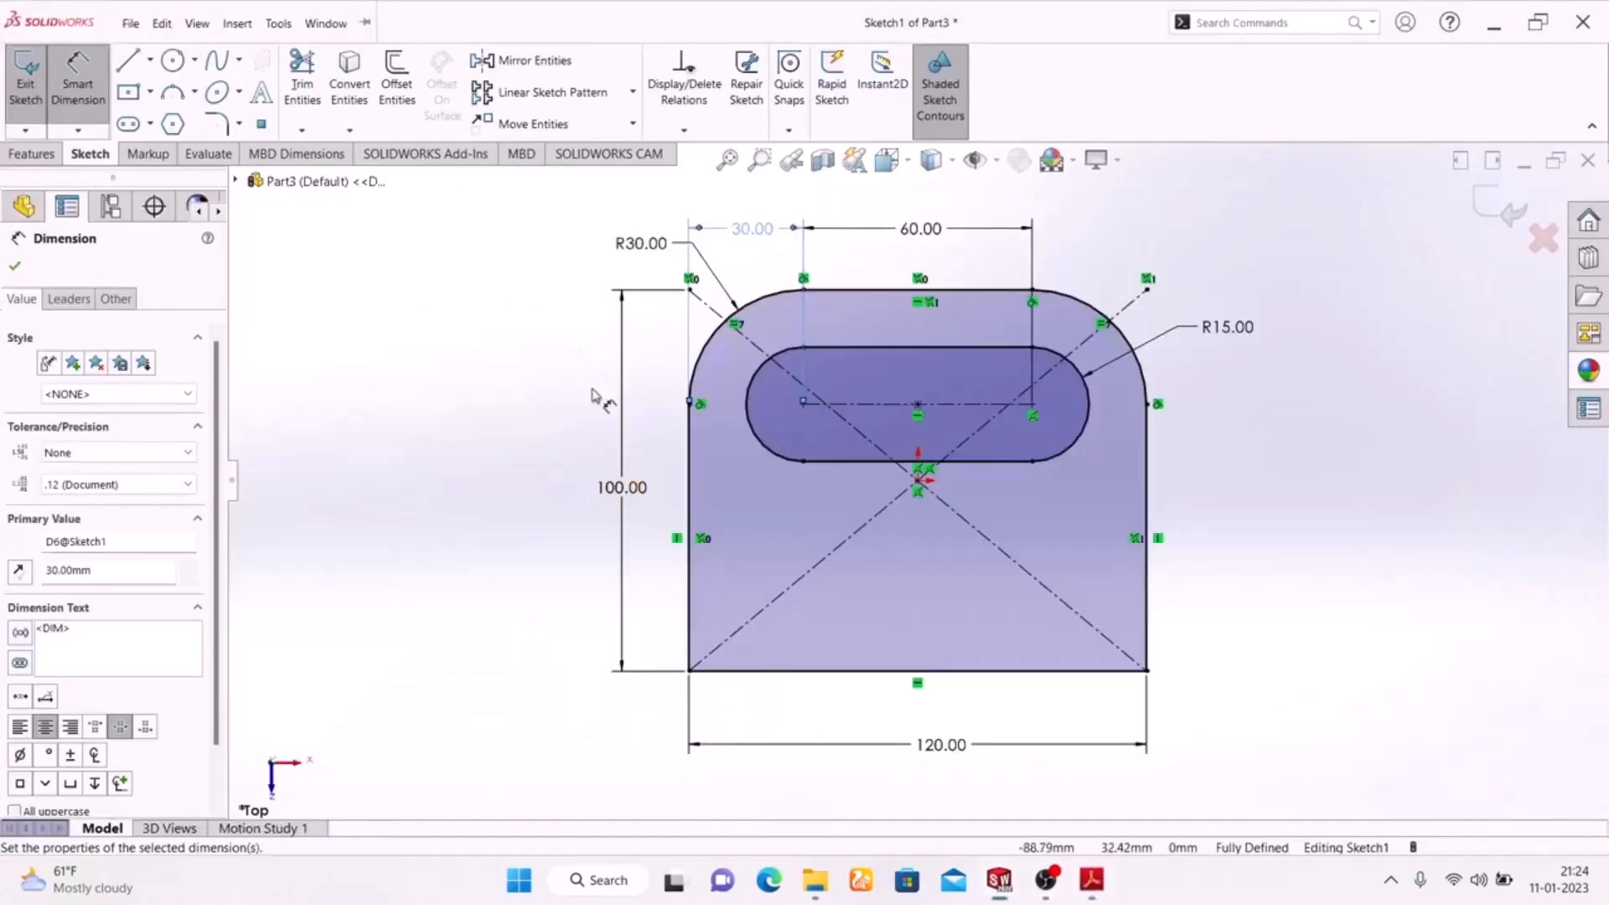
{"action": "left_click", "coordinate": [804, 405]}
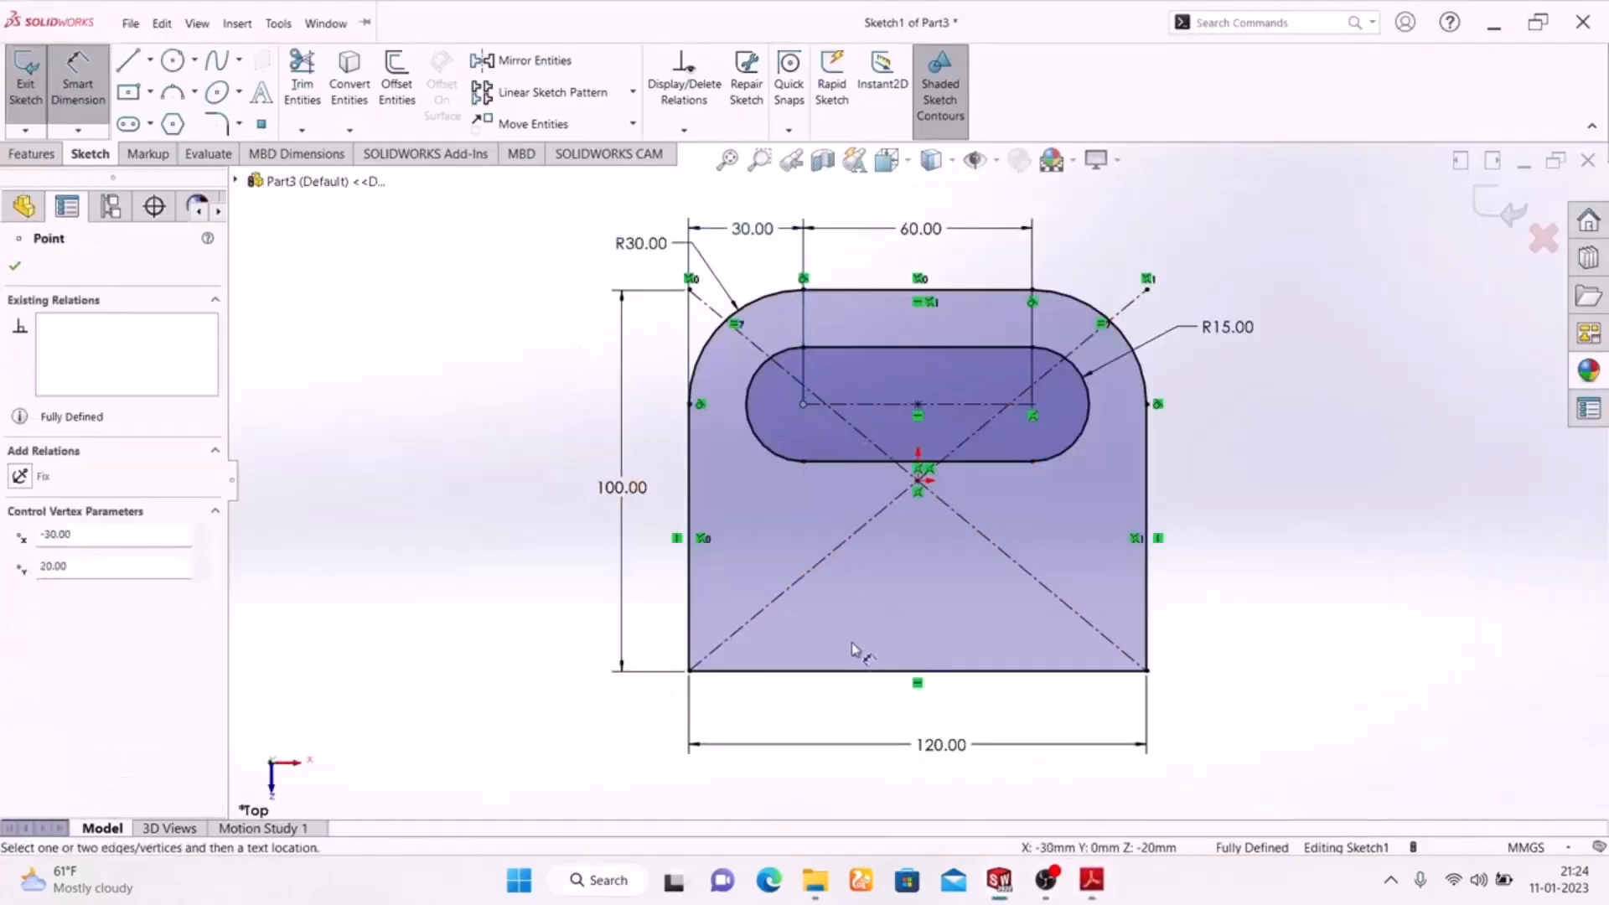
{"action": "left_click", "coordinate": [846, 670]}
{"action": "left_click", "coordinate": [538, 560]}
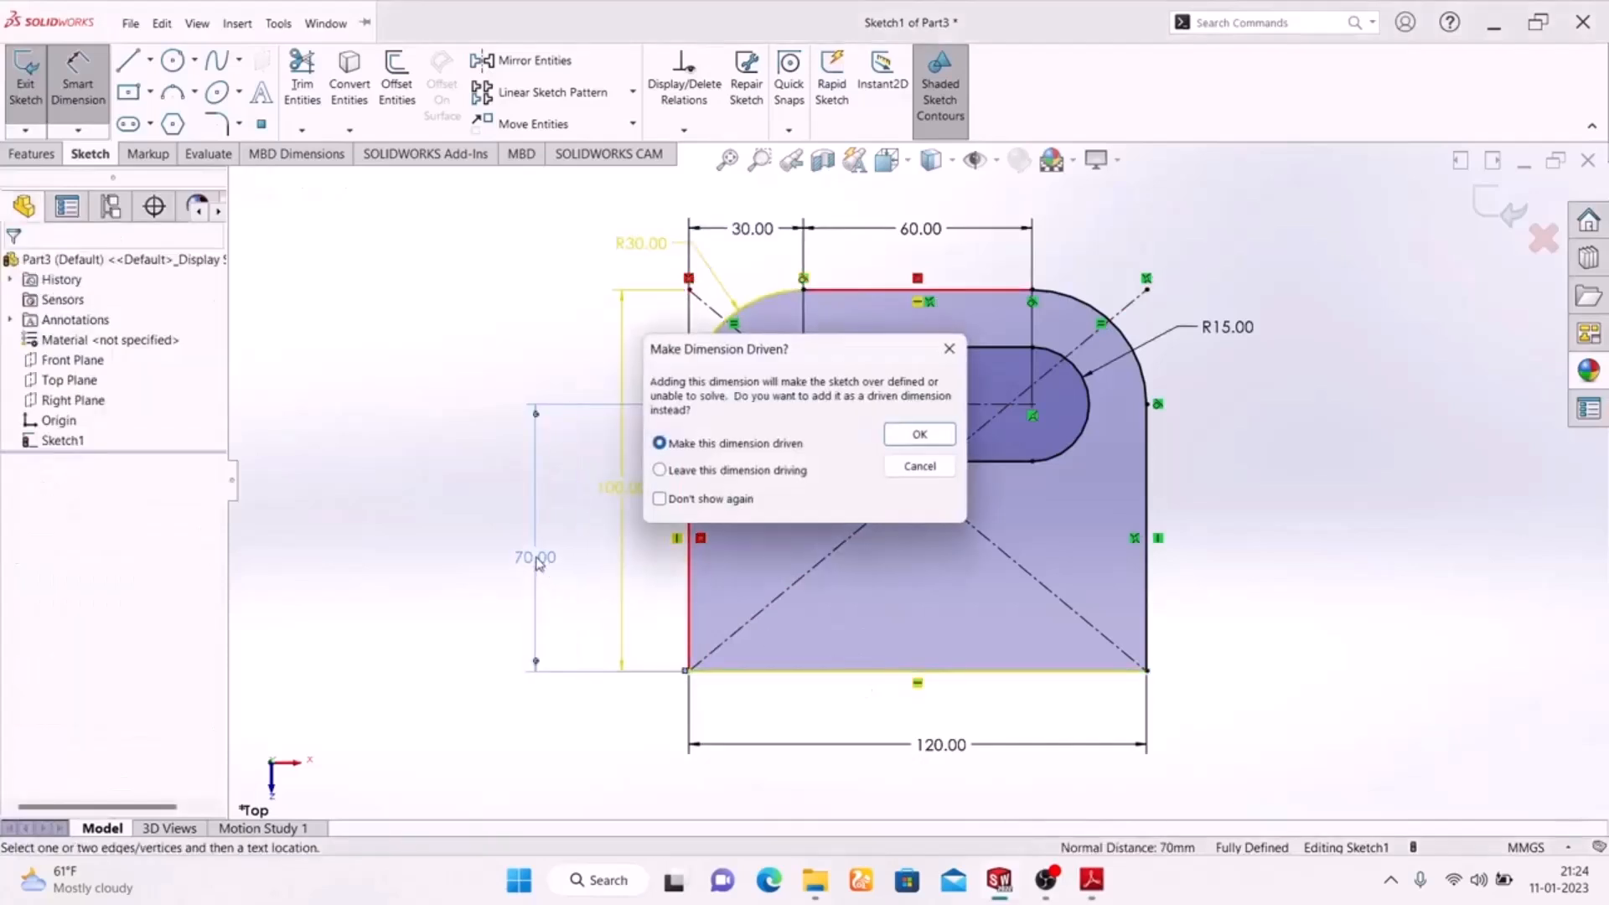
{"action": "left_click", "coordinate": [949, 348]}
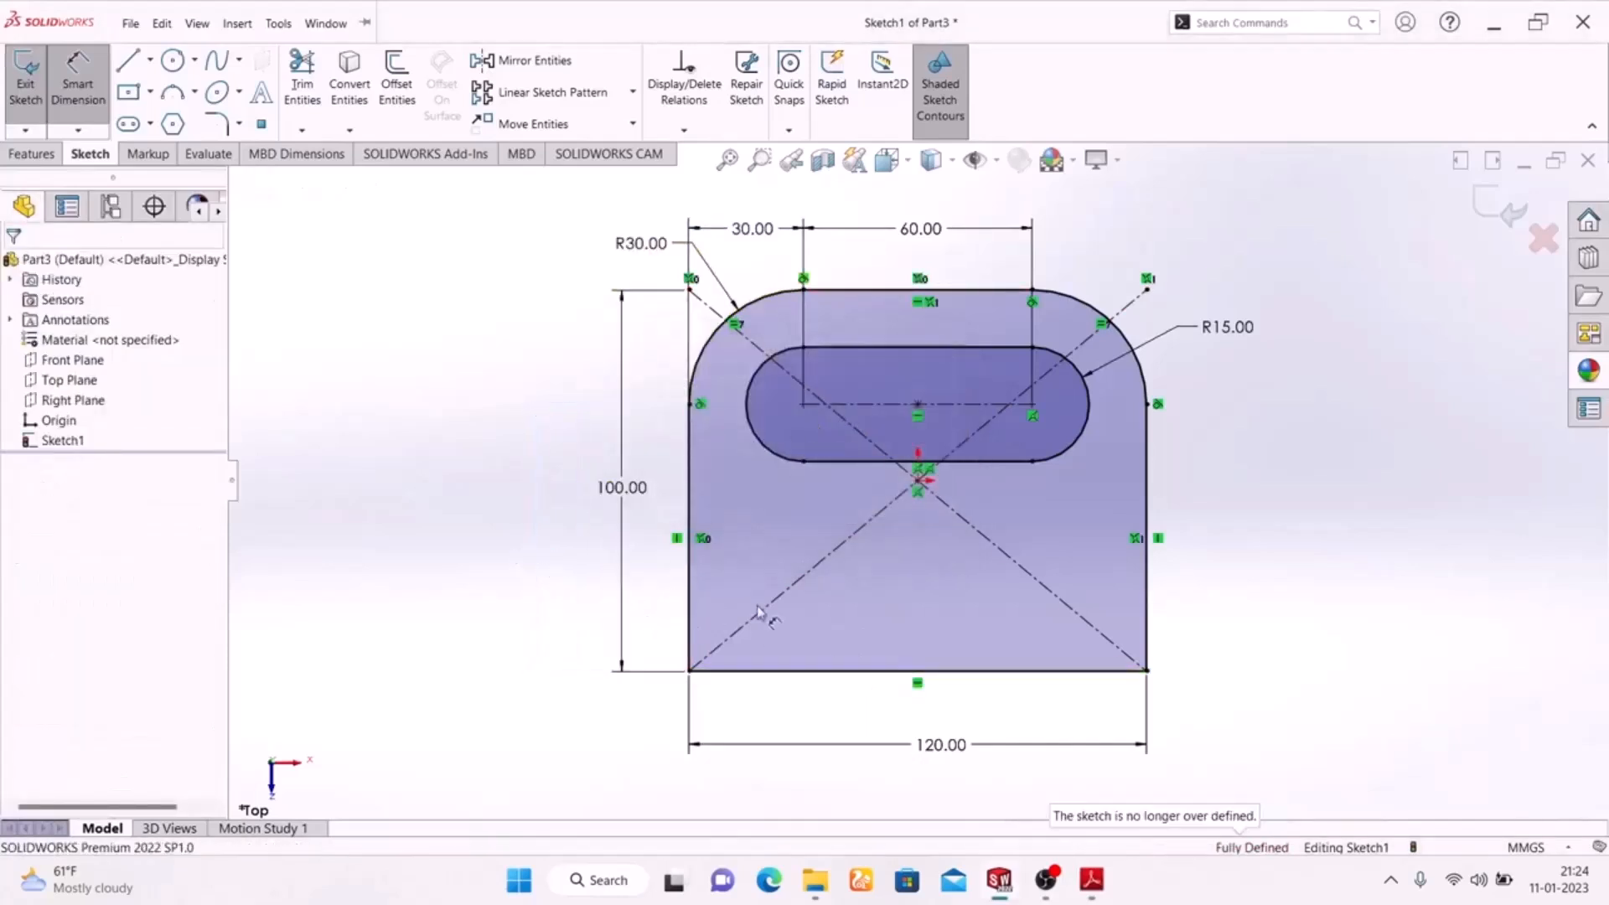
Delete the coincident relation near the slot's right arc centre that ties its centreline to the fillet centre.
{"action": "scroll", "coordinate": [996, 453], "scroll_direction": "down", "scroll_amount": 5}
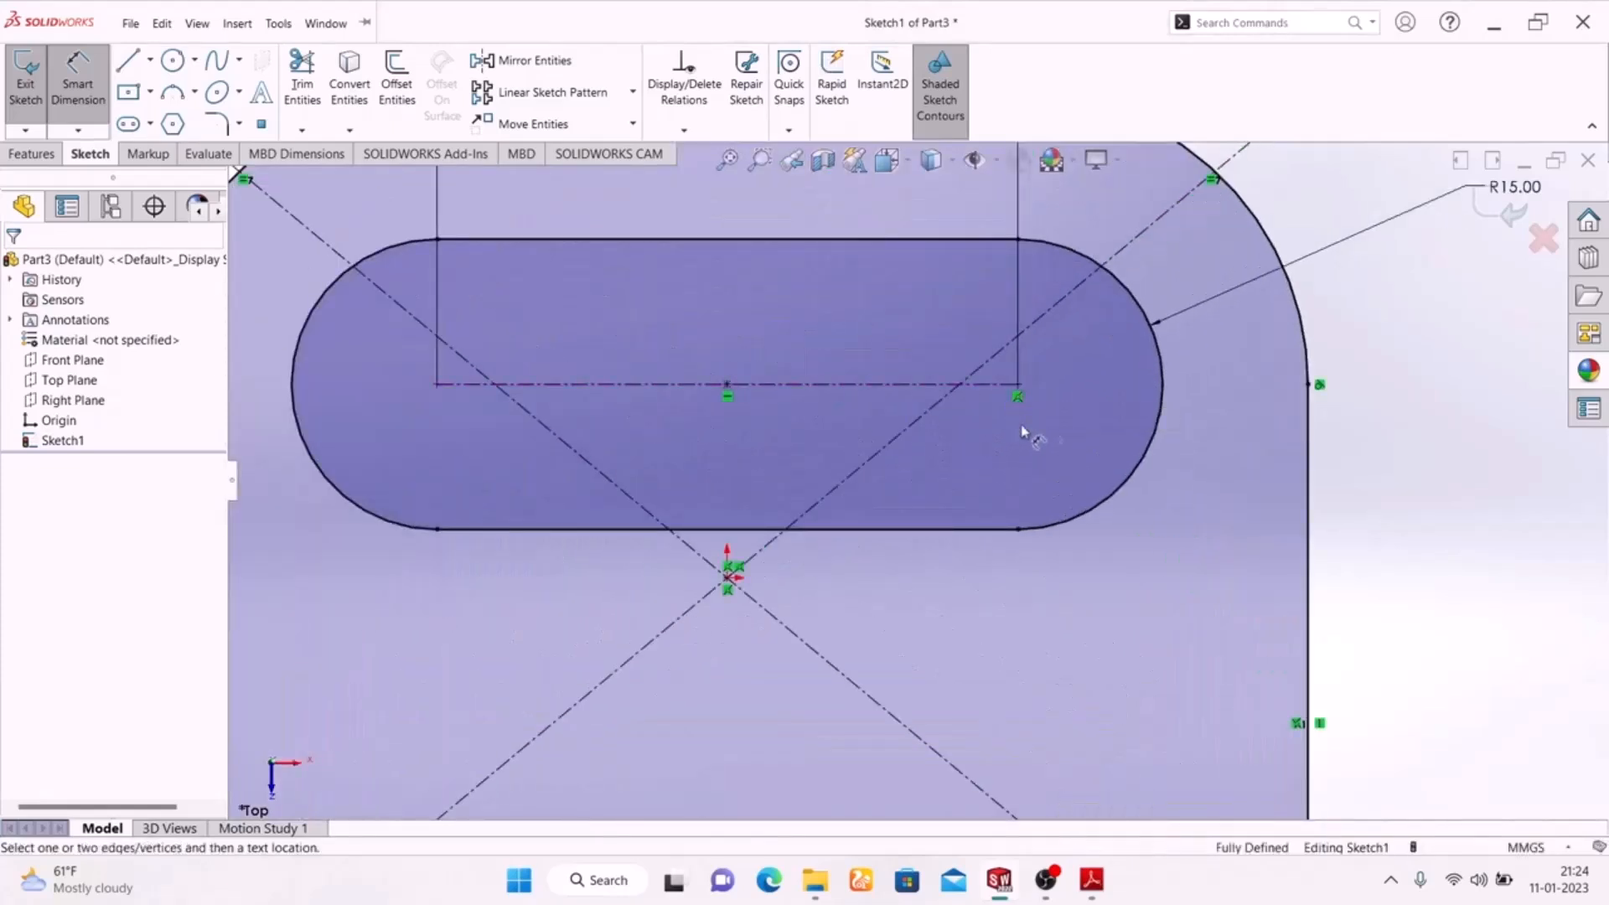
{"action": "key", "text": "Escape"}
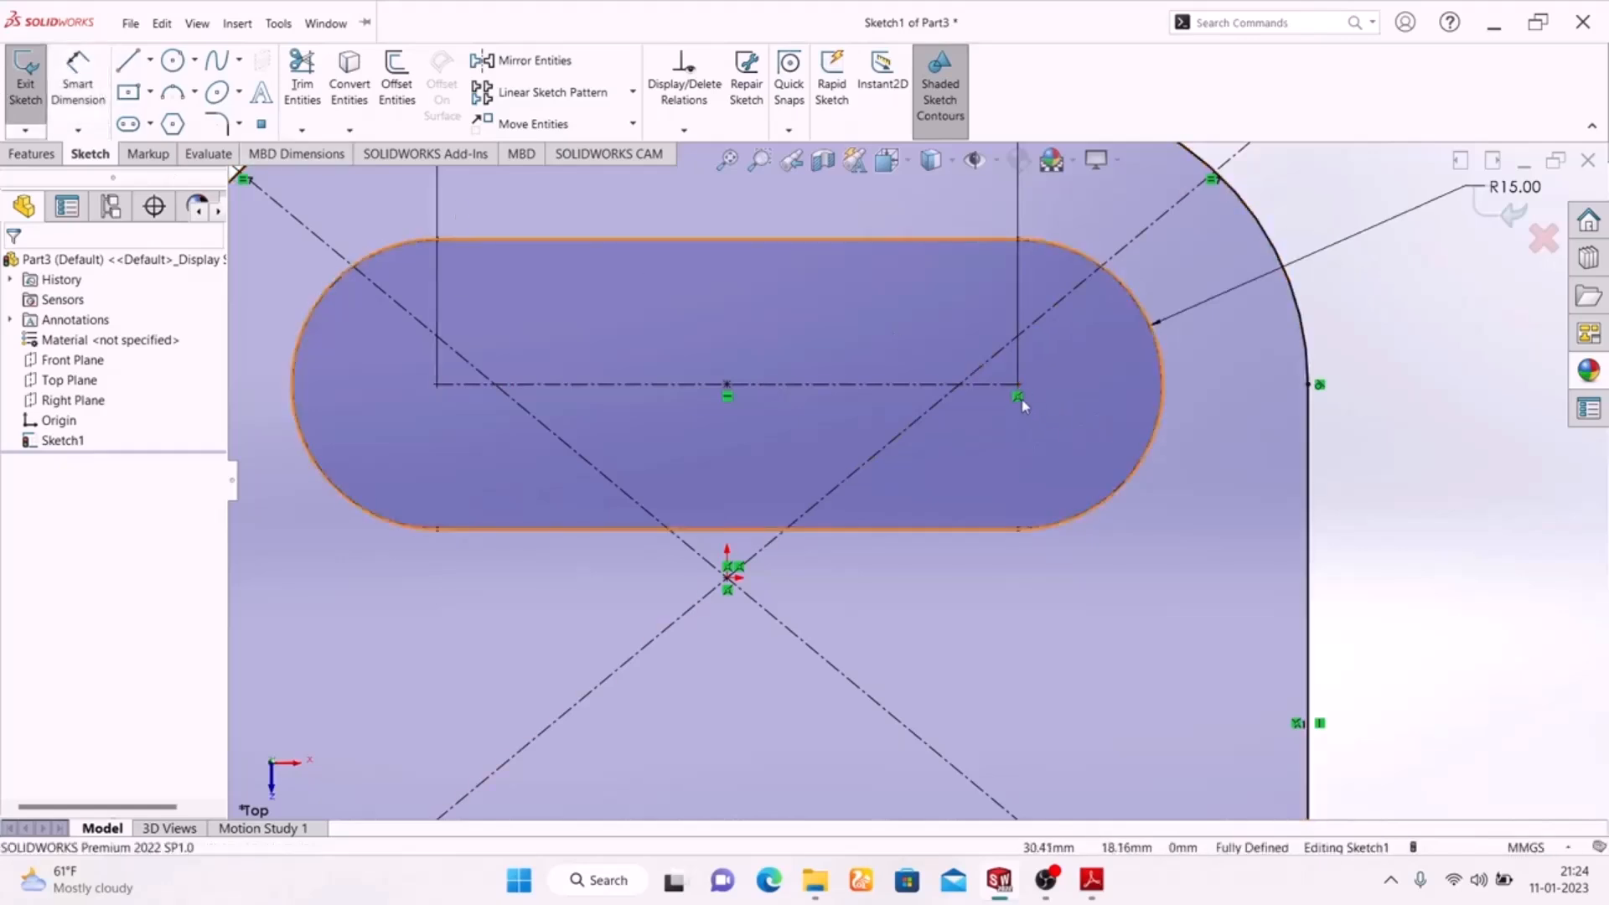
{"action": "left_click", "coordinate": [1017, 400]}
{"action": "key", "text": "Delete"}
{"action": "scroll", "coordinate": [1037, 451], "scroll_direction": "up", "scroll_amount": 6}
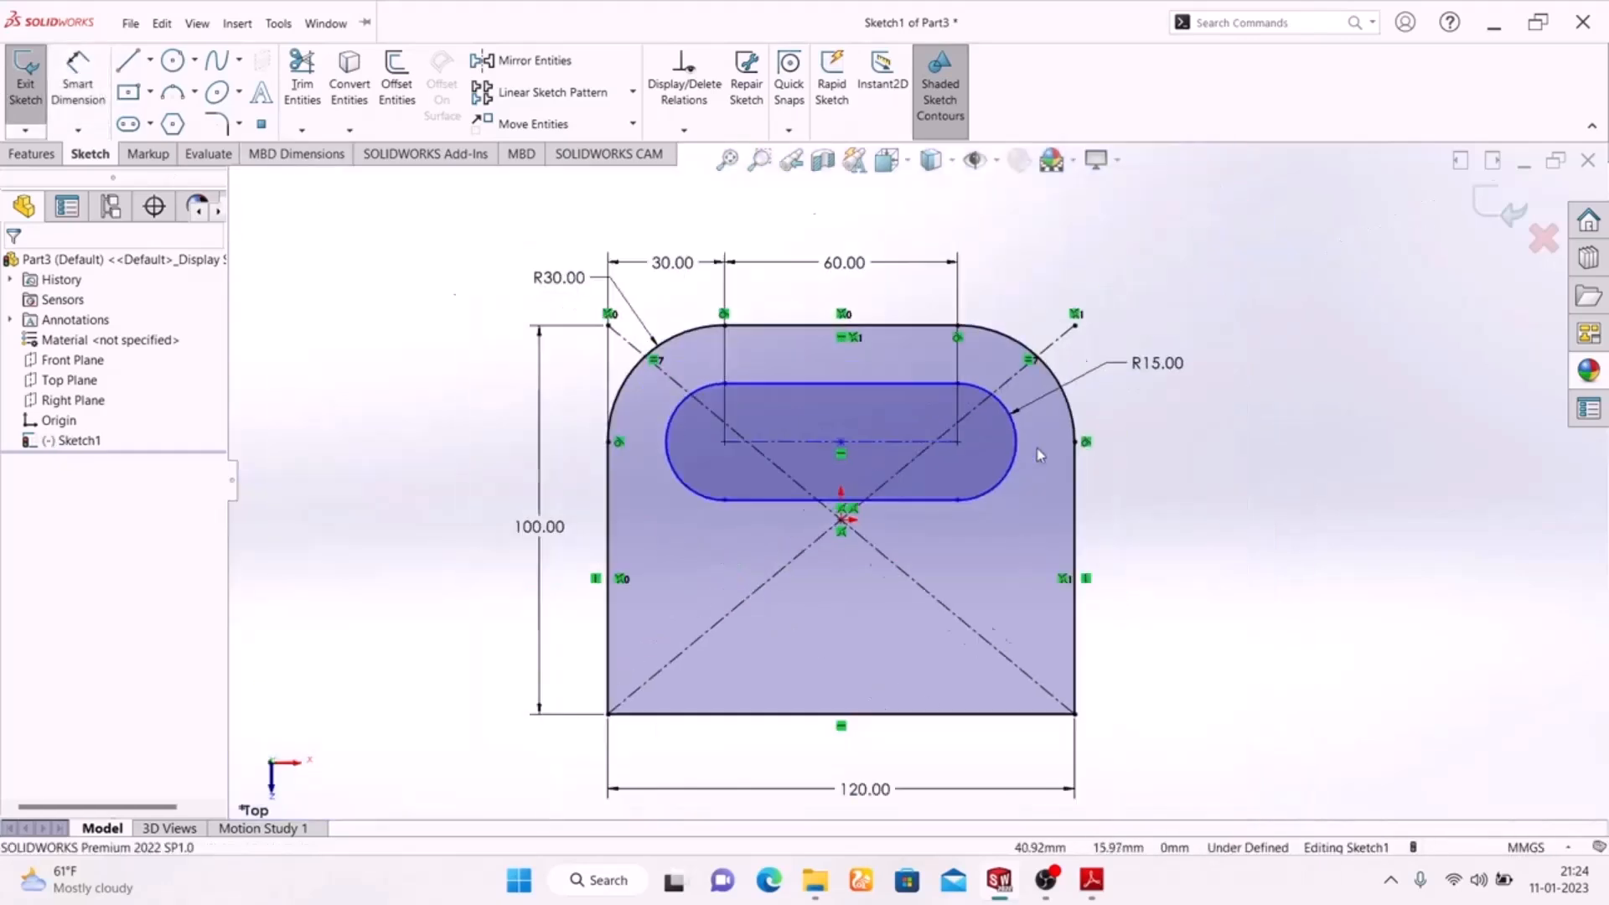
Dimension the slot's centreline 70 mm from the plate's lower edge.
{"action": "left_click", "coordinate": [78, 84]}
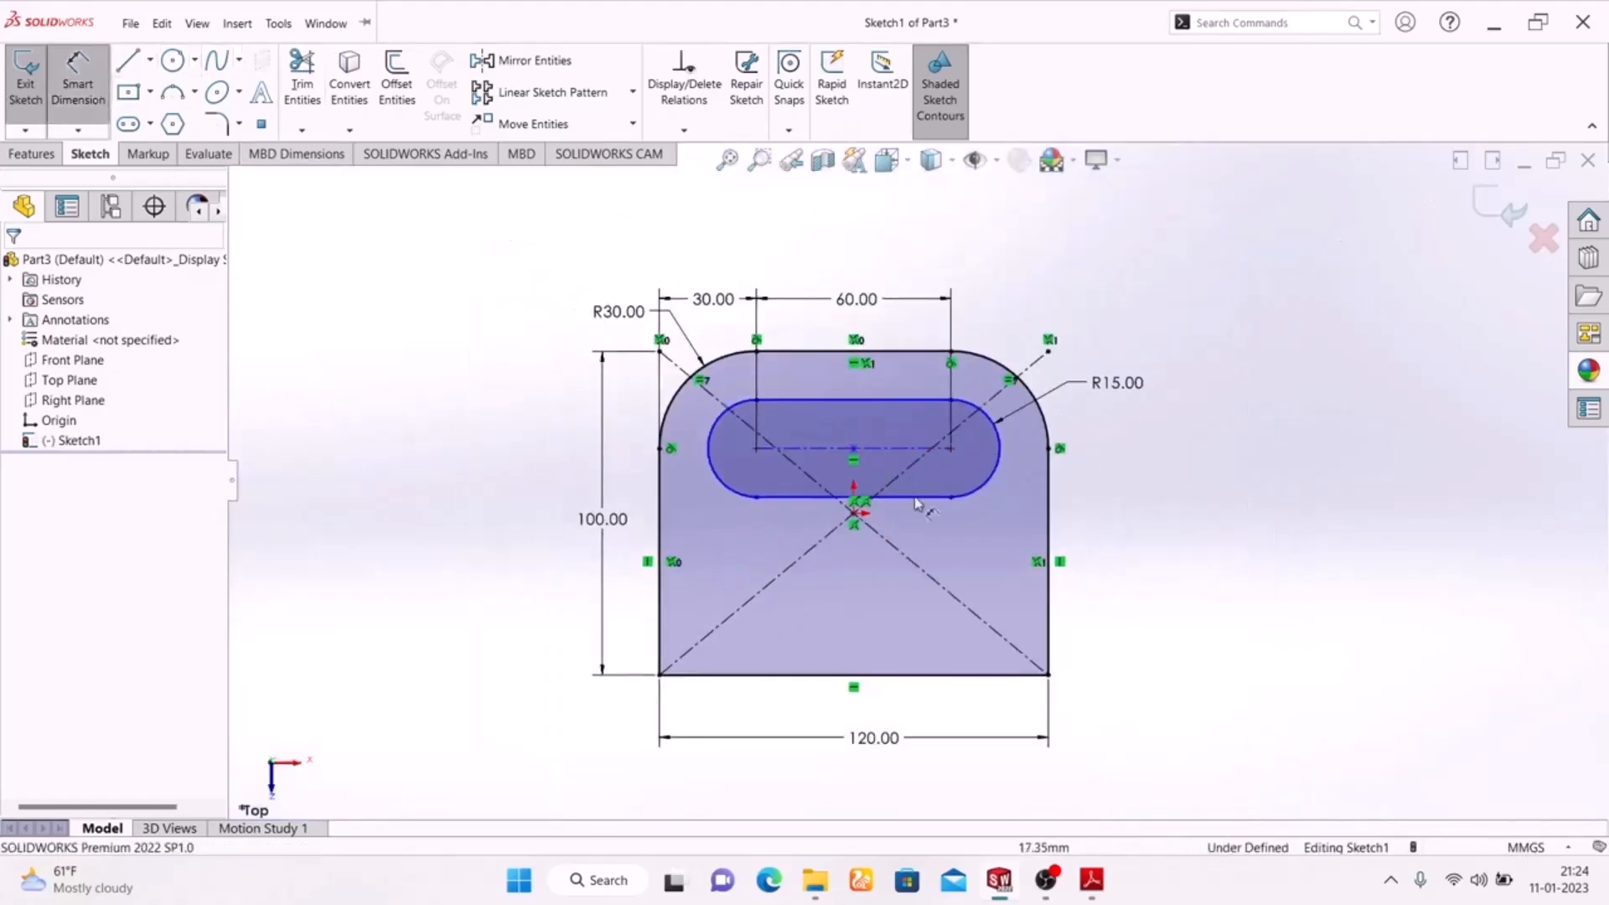
{"action": "left_click", "coordinate": [908, 451]}
{"action": "left_click", "coordinate": [905, 675]}
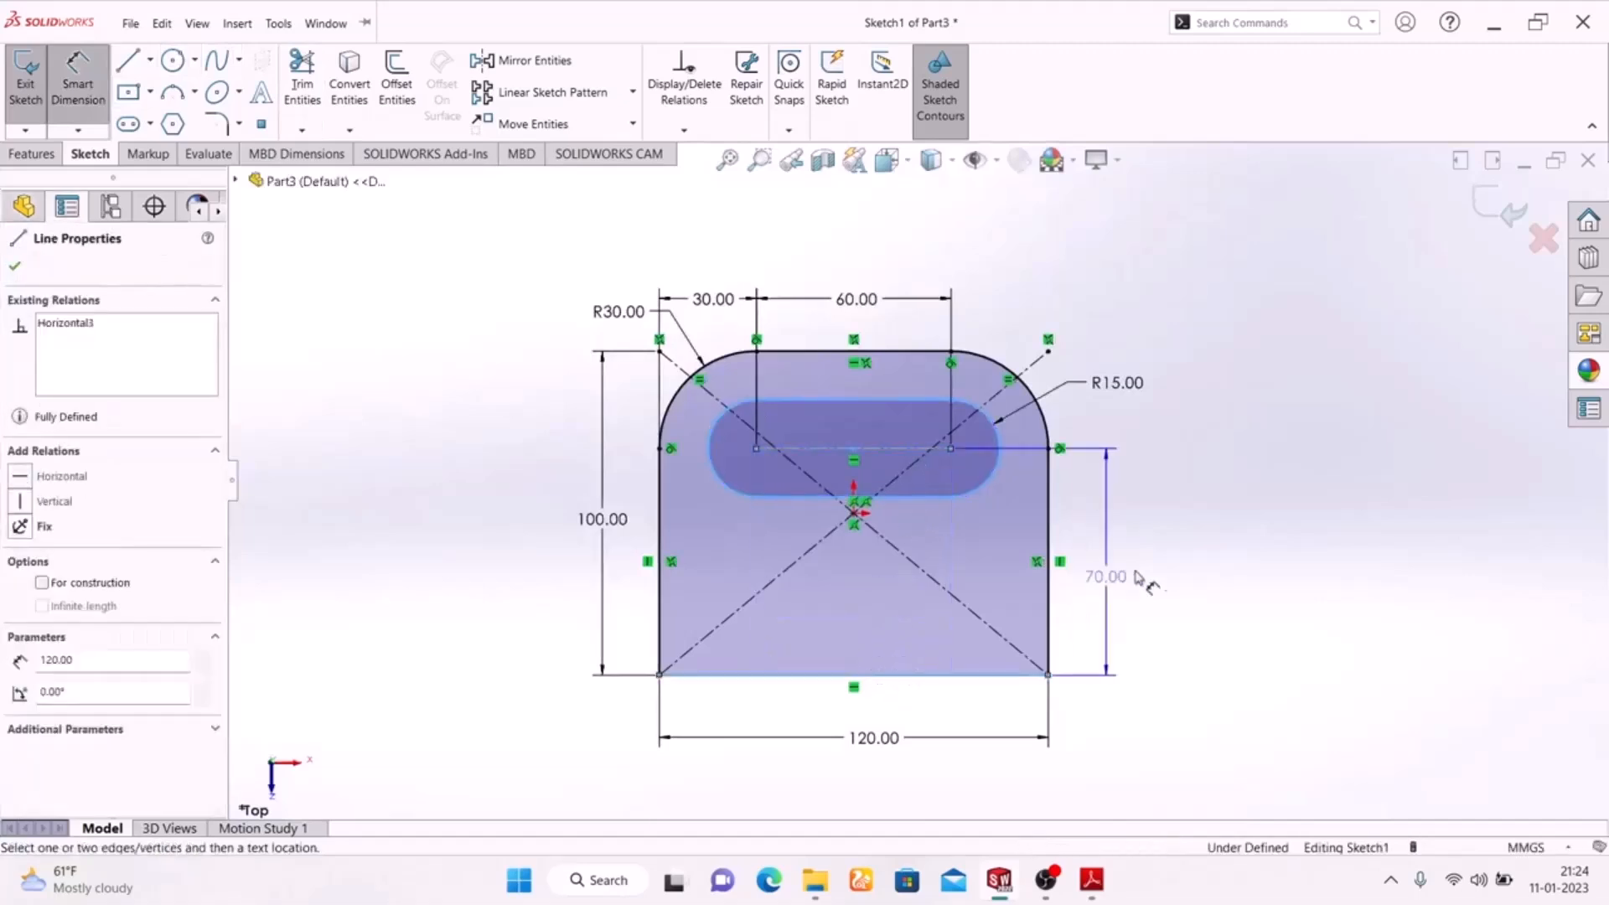
{"action": "left_click", "coordinate": [1128, 573]}
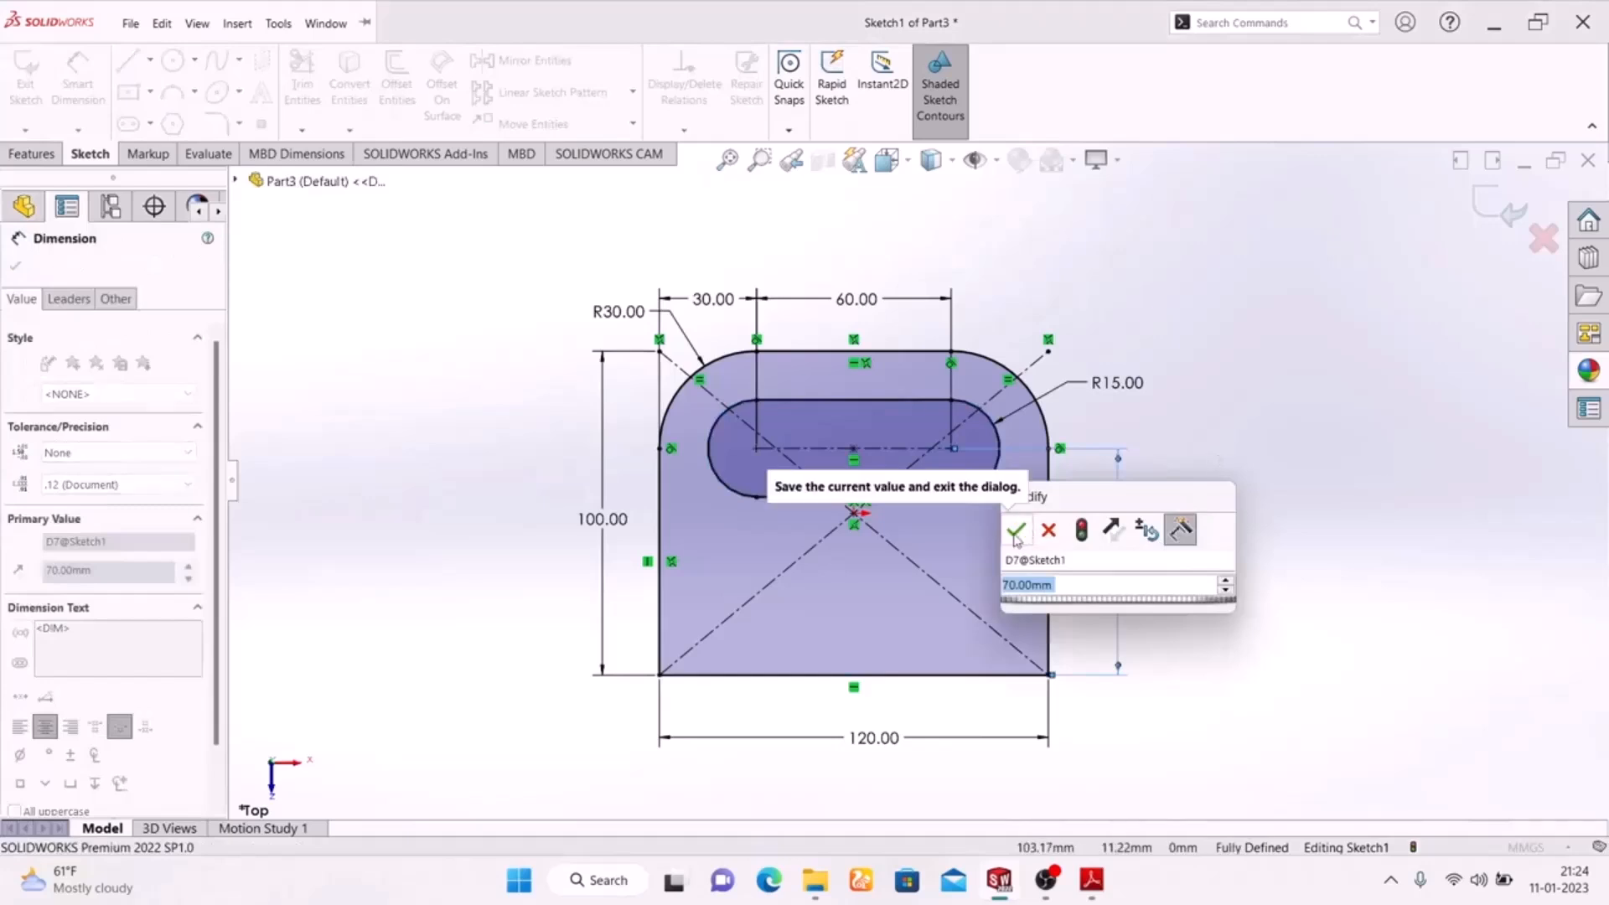
{"action": "left_click", "coordinate": [1015, 532]}
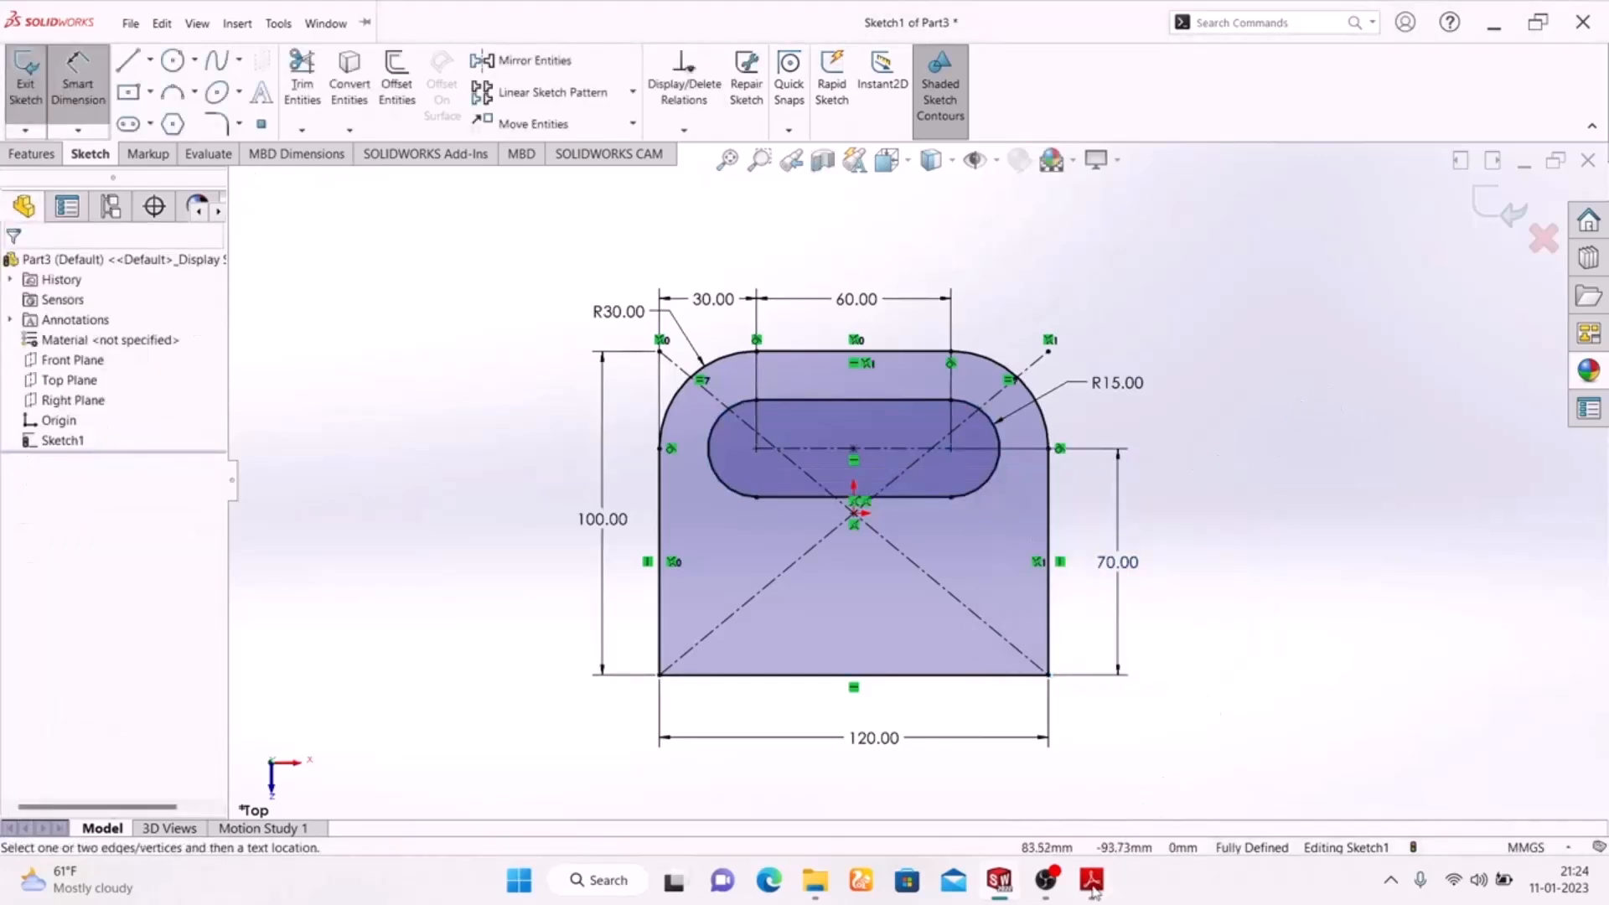
Compare the base plate sketch with the exercise drawing and exit the sketch.
{"action": "left_click", "coordinate": [1092, 880]}
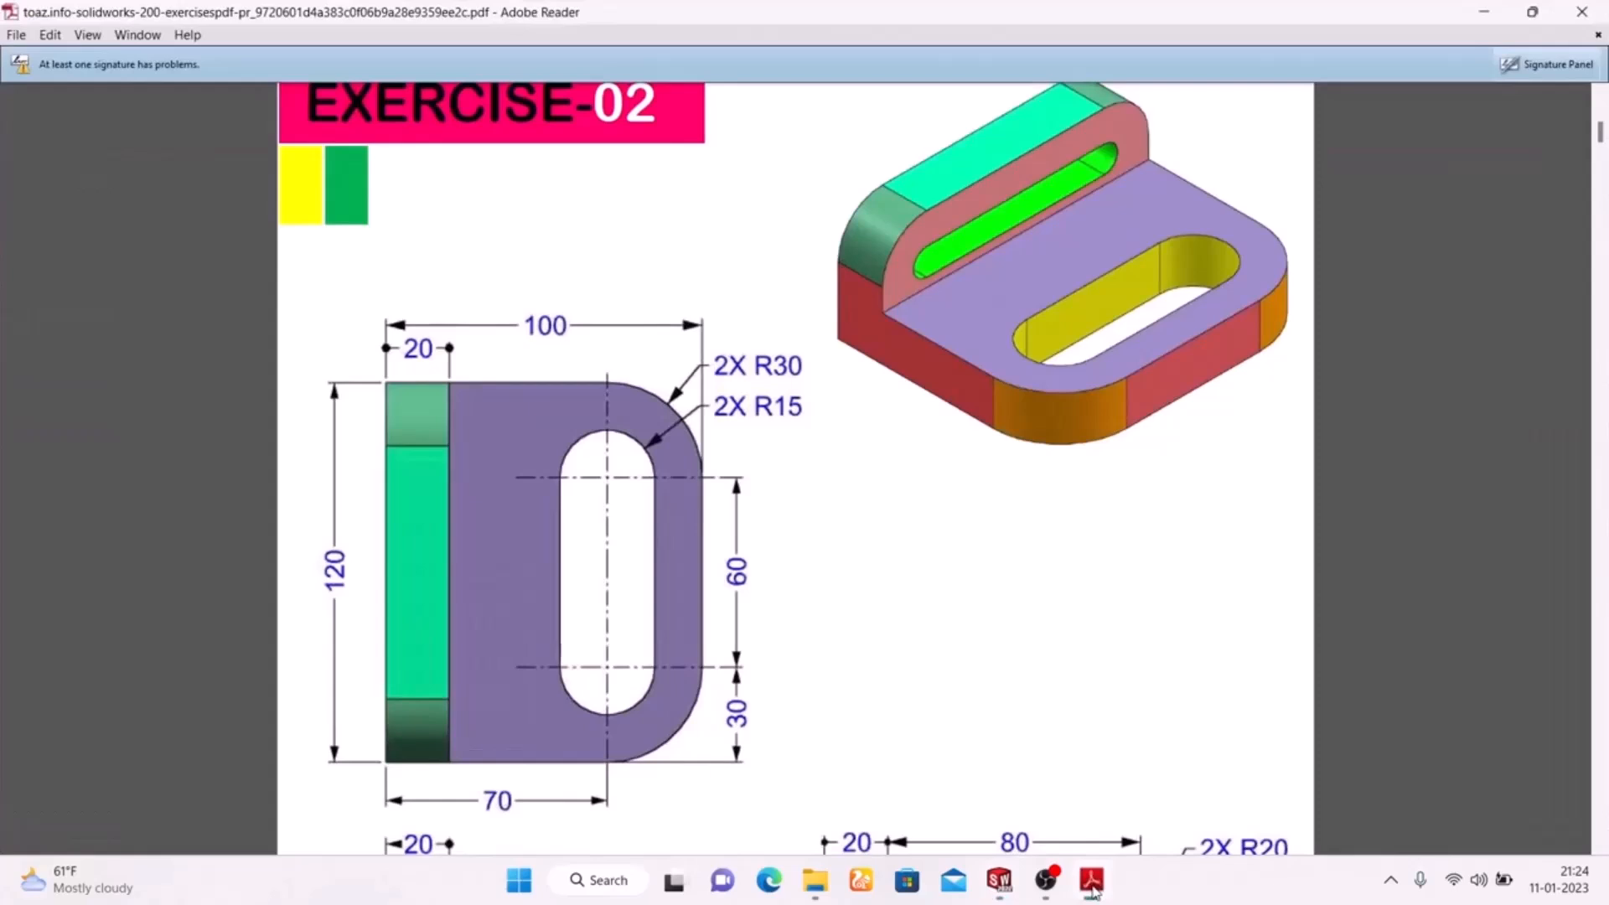
{"action": "left_click", "coordinate": [1092, 888]}
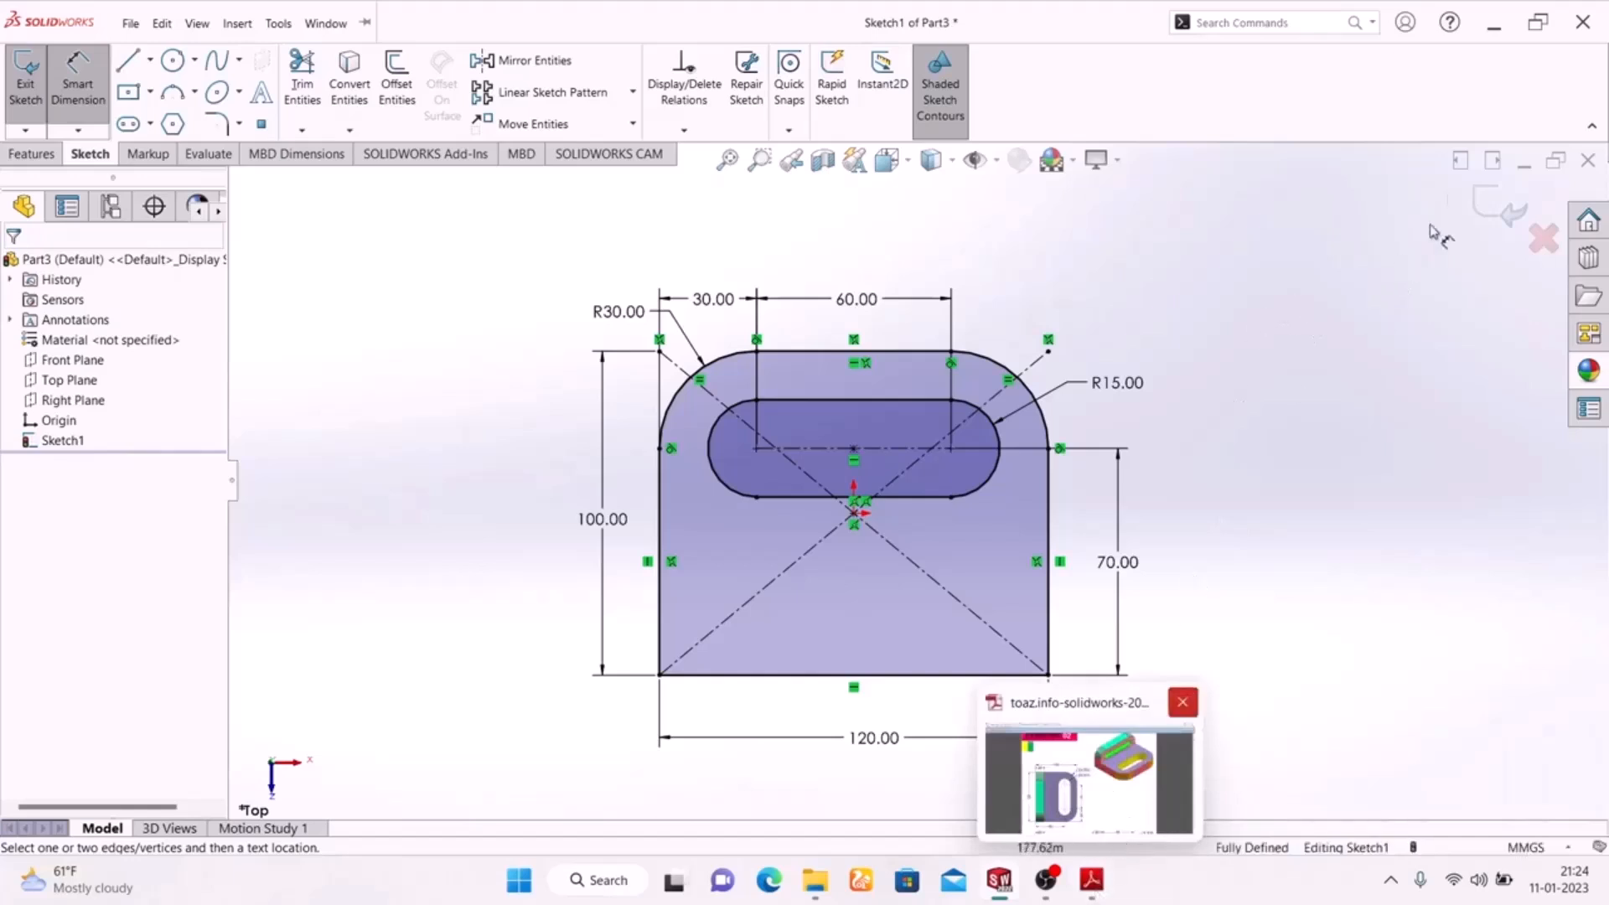
{"action": "left_click", "coordinate": [1500, 208]}
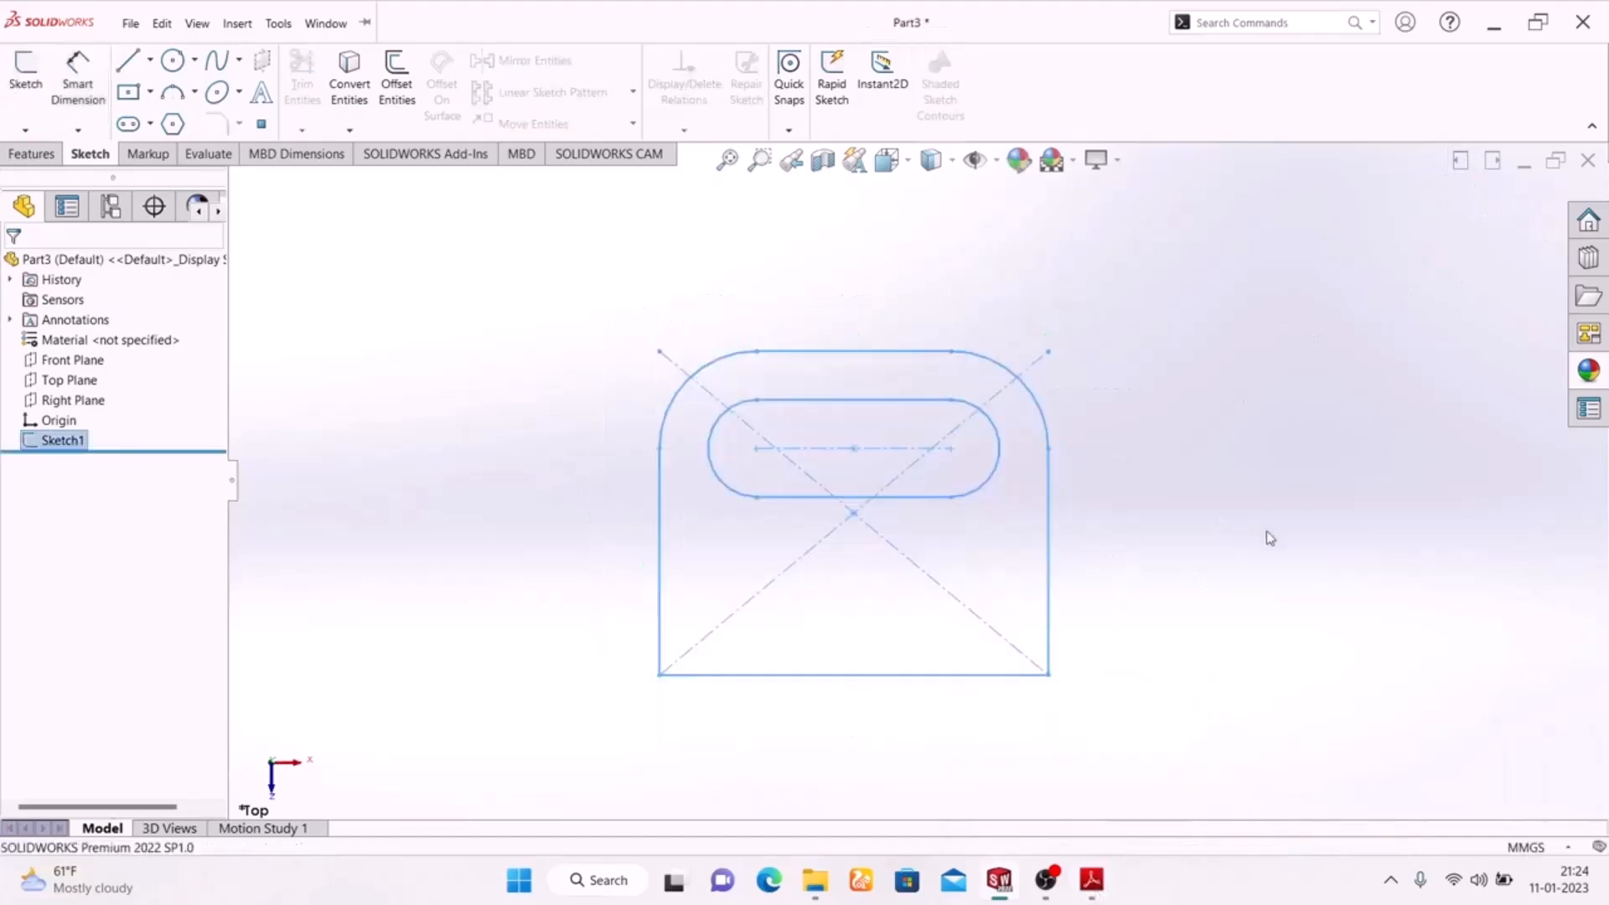
Check the exercise drawing and extrude the base plate sketch 20 mm upwards.
{"action": "mouse_move", "coordinate": [1272, 371]}
{"action": "middle_mouse_down"}
{"action": "mouse_move", "coordinate": [844, 617]}
{"action": "mouse_move", "coordinate": [1253, 661]}
{"action": "mouse_move", "coordinate": [1228, 650]}
{"action": "middle_mouse_up"}
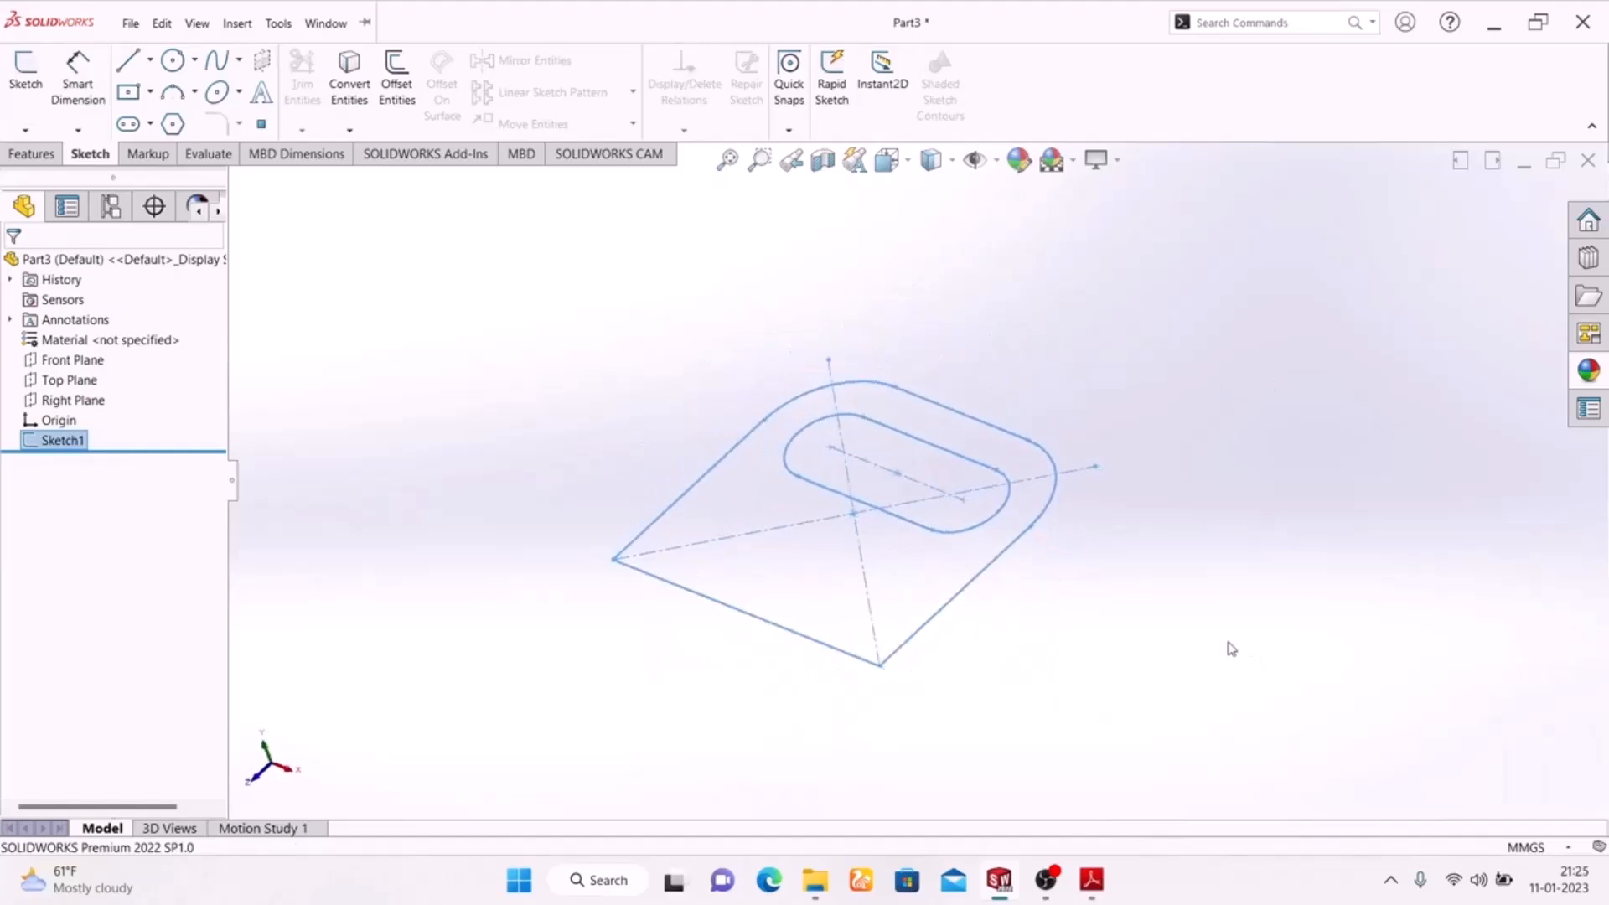
{"action": "key", "text": "space"}
{"action": "left_click", "coordinate": [1481, 706]}
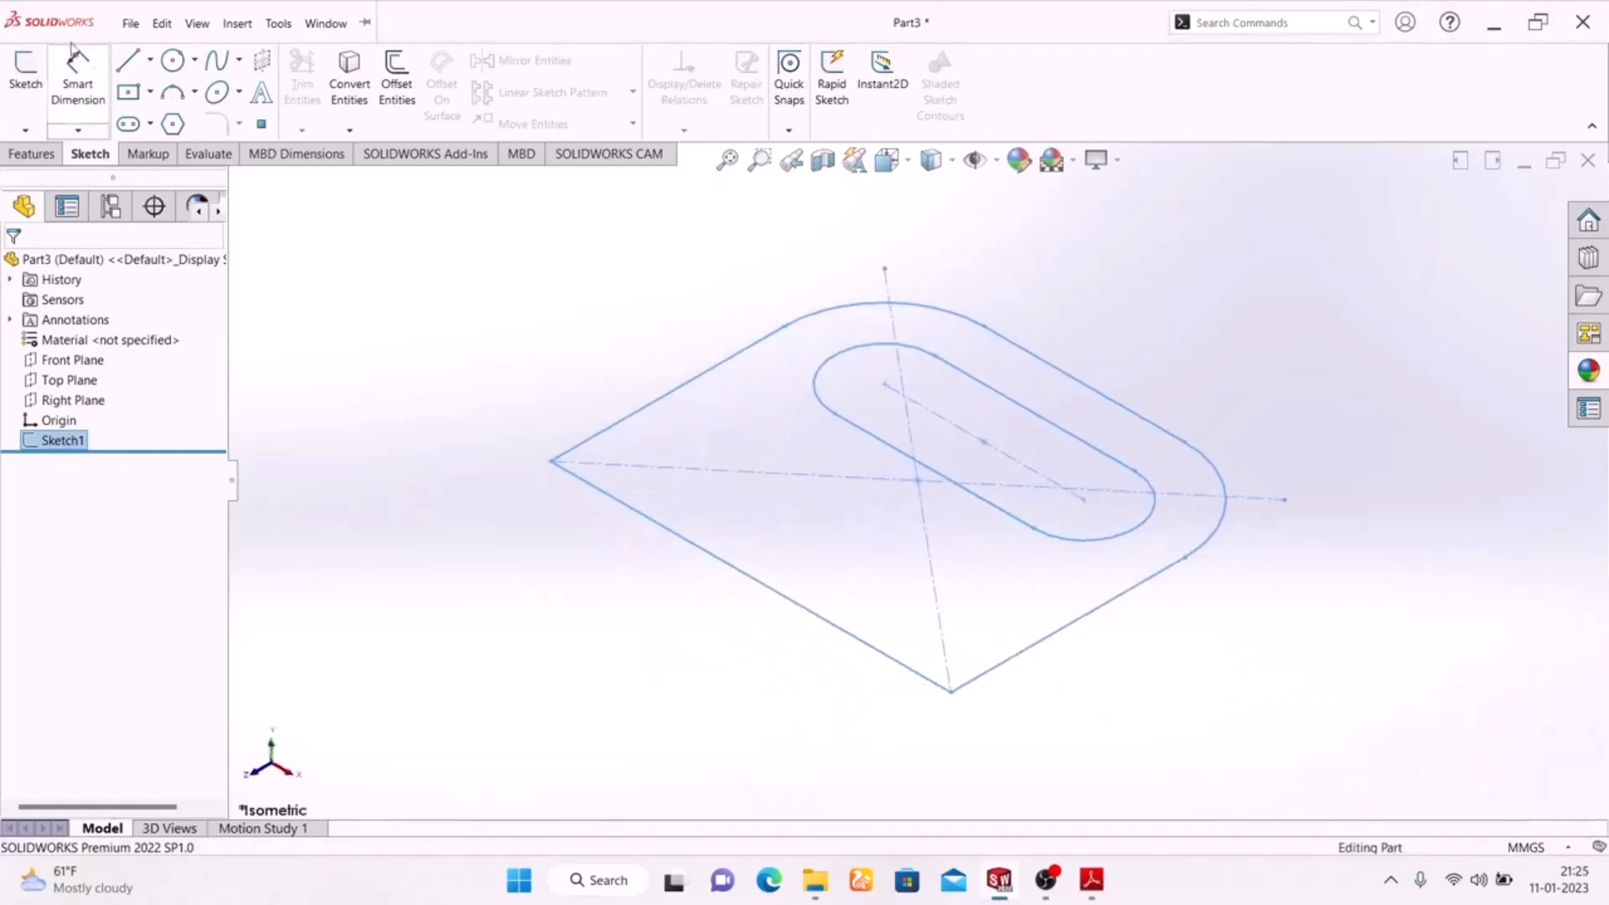
{"action": "left_click", "coordinate": [33, 154]}
{"action": "left_click", "coordinate": [49, 82]}
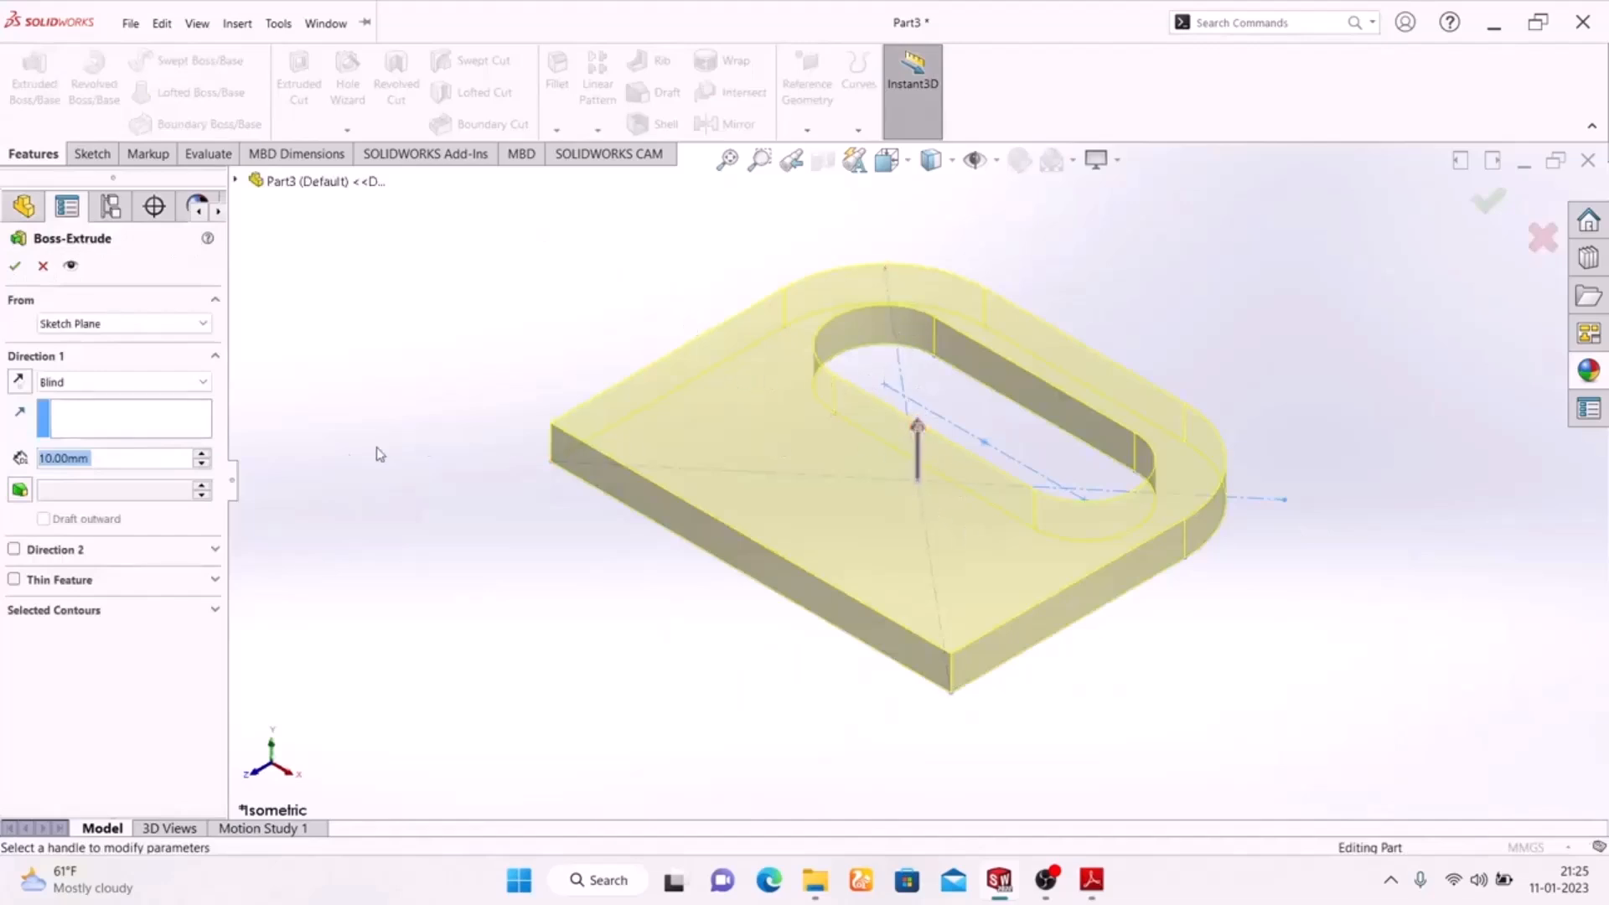
{"action": "left_click", "coordinate": [1090, 880]}
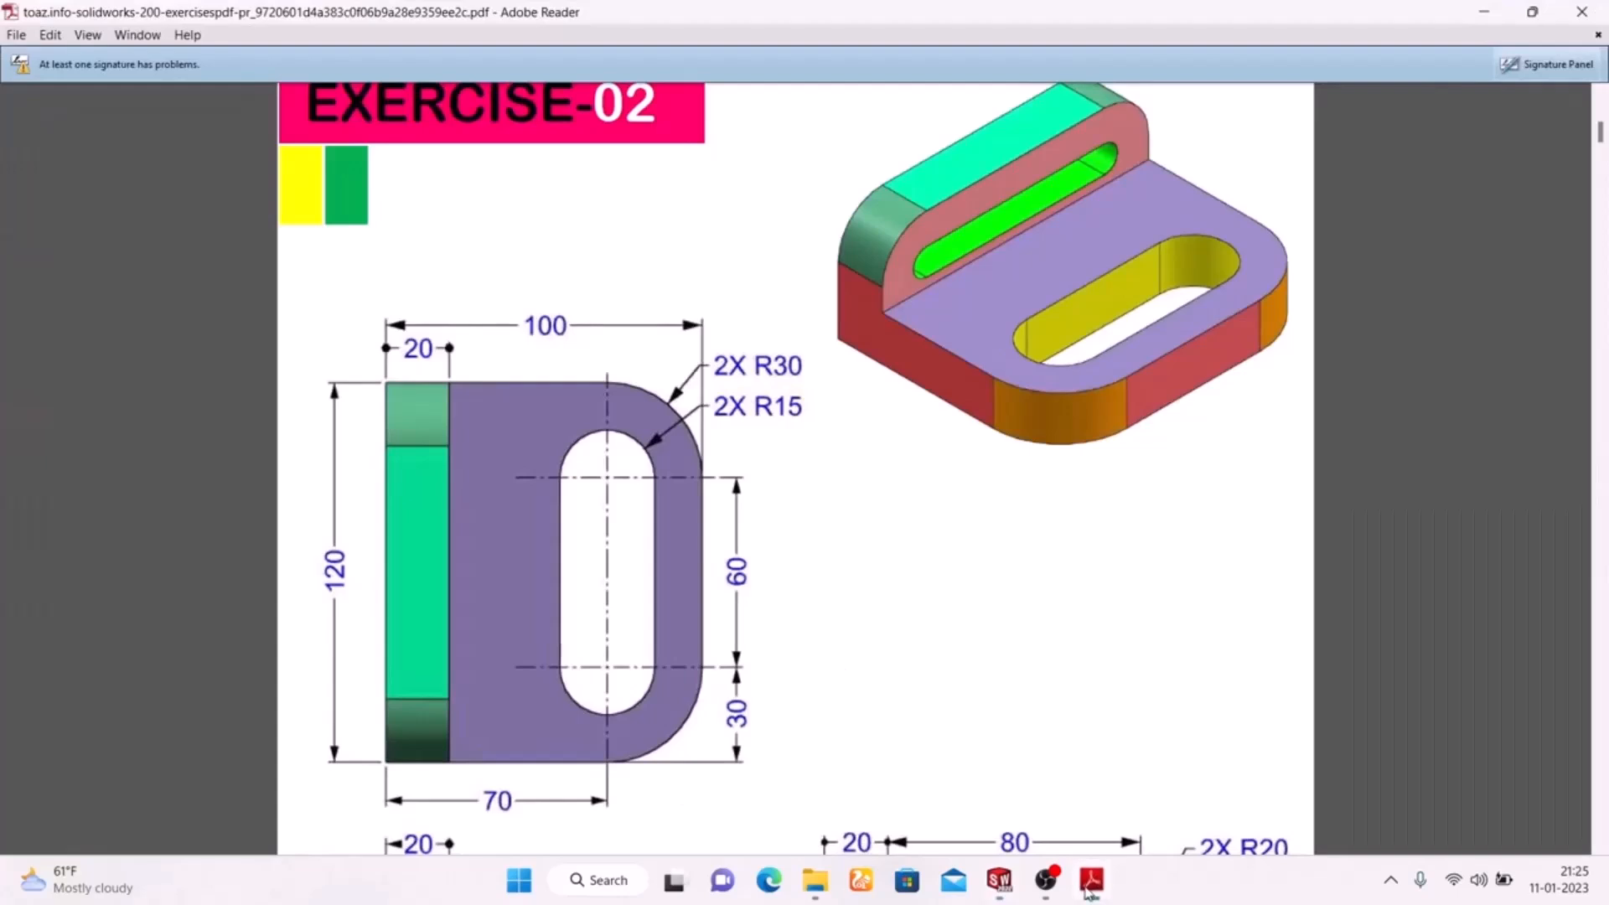
{"action": "left_click", "coordinate": [1086, 884]}
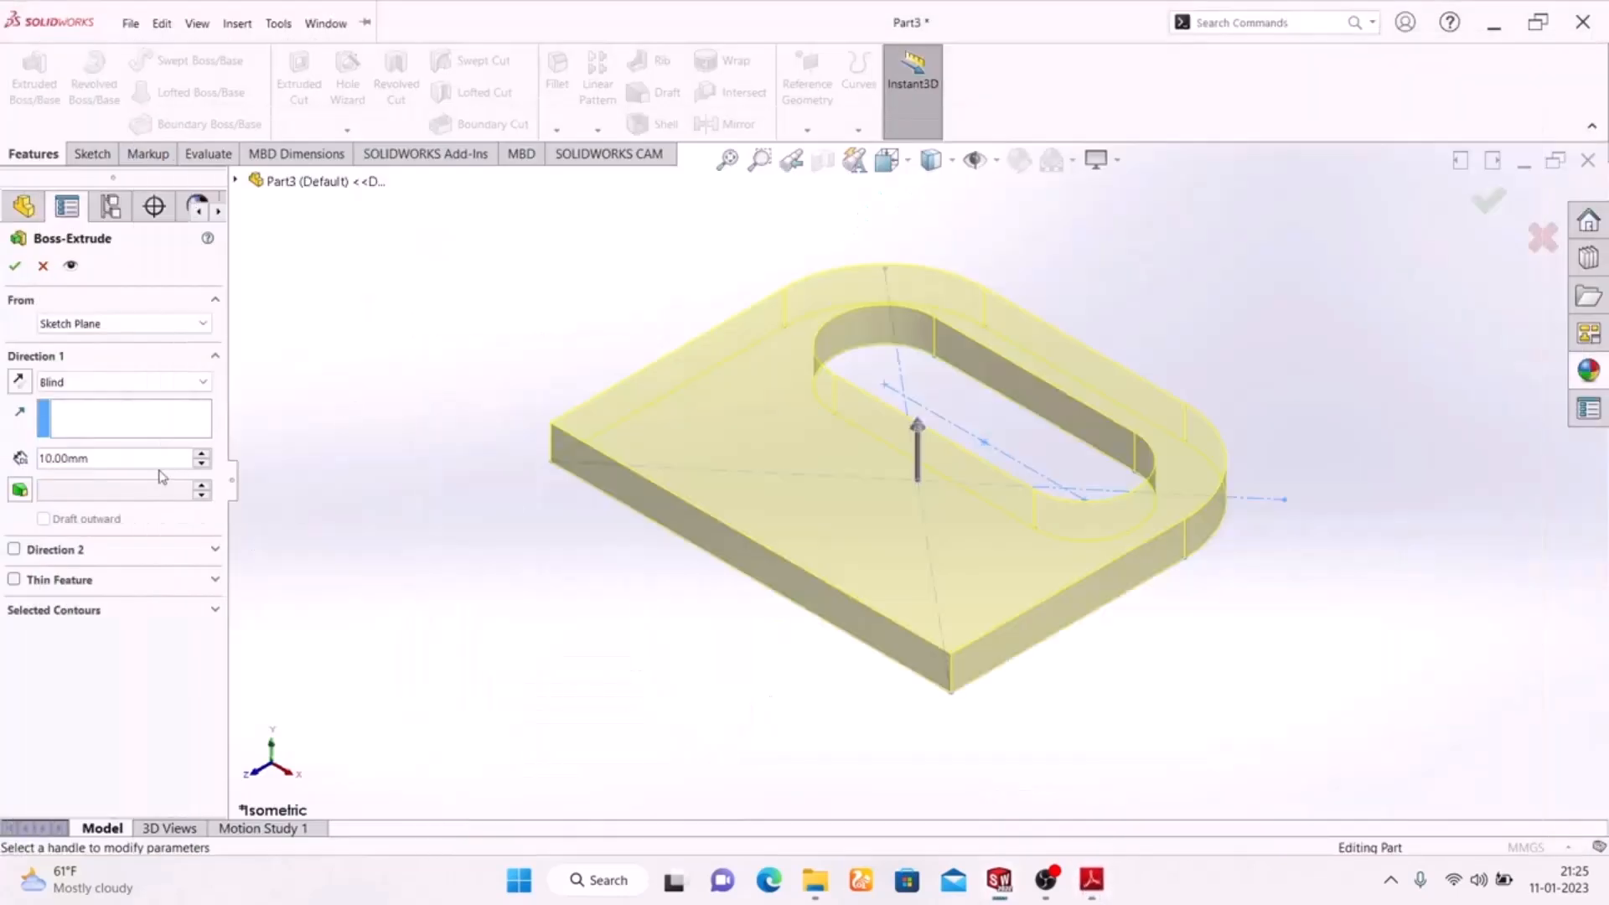
{"action": "type", "text": "20"}
{"action": "key", "text": "Return"}
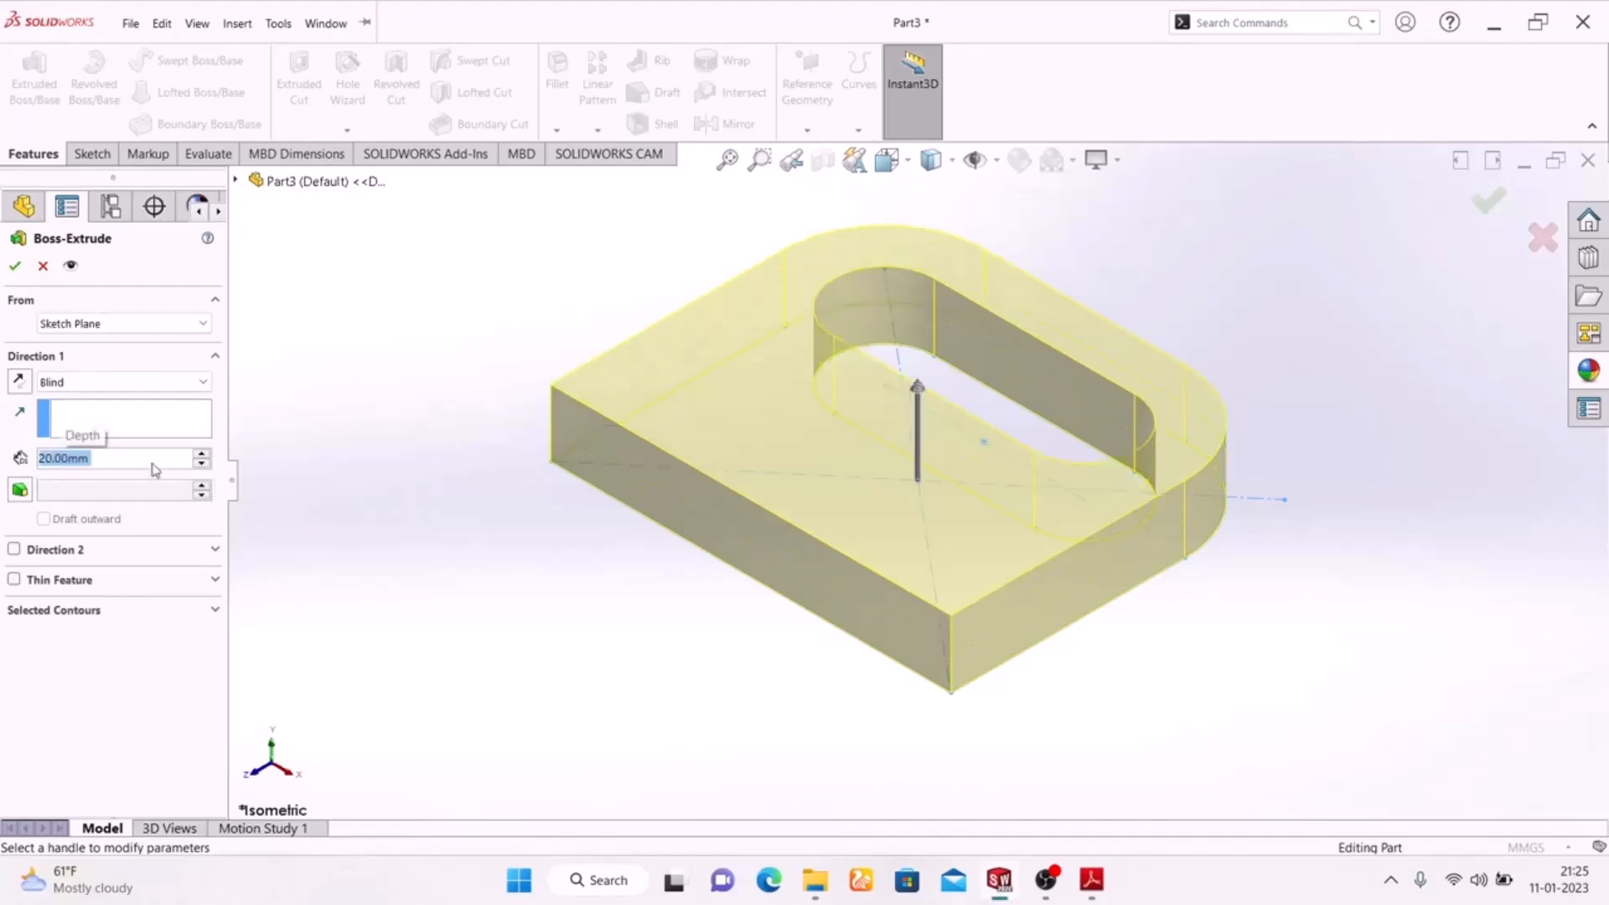
{"action": "left_click", "coordinate": [18, 266]}
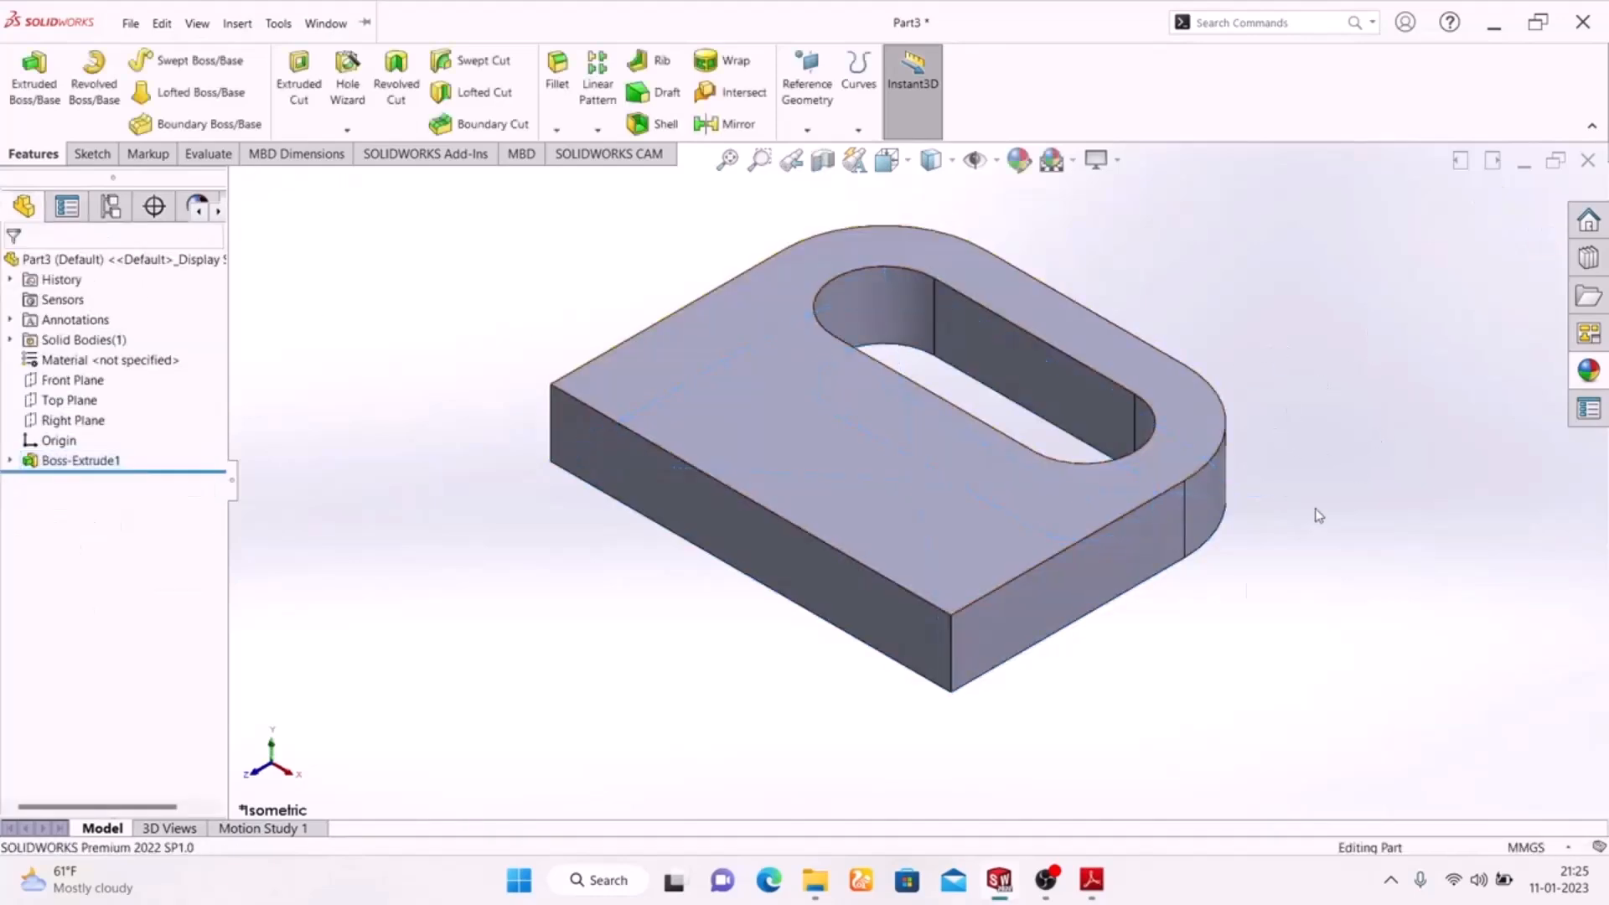
Sketch a corner rectangle 120 mm wide and about 22 mm high on the plate's straight long side face, rising from its upper edge.
{"action": "left_click", "coordinate": [786, 557]}
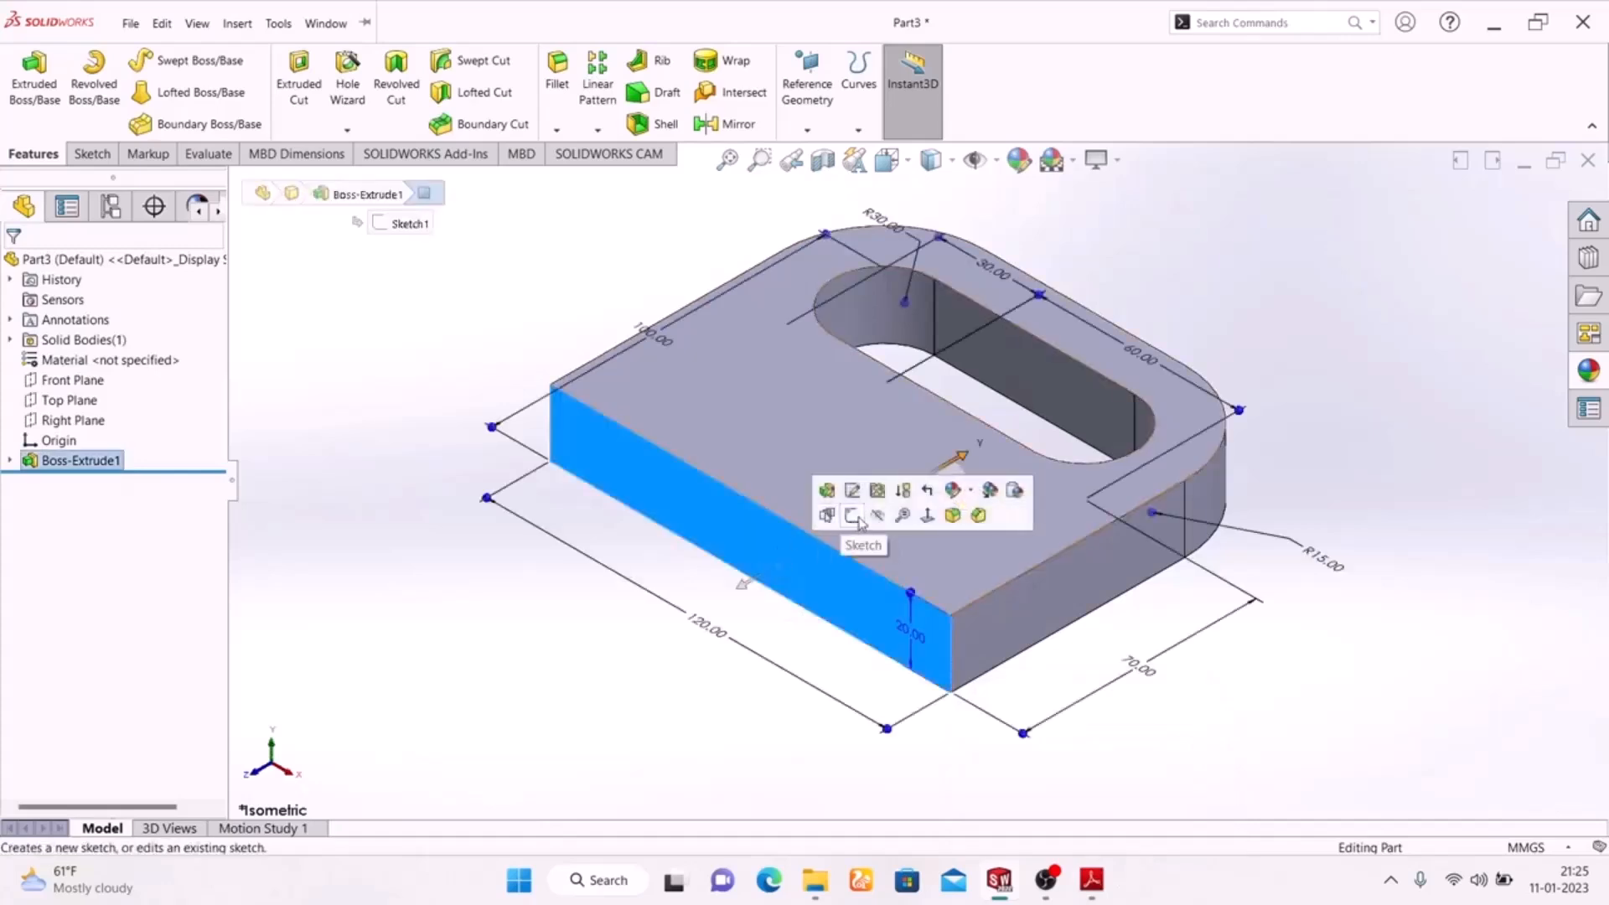
{"action": "left_click", "coordinate": [854, 517]}
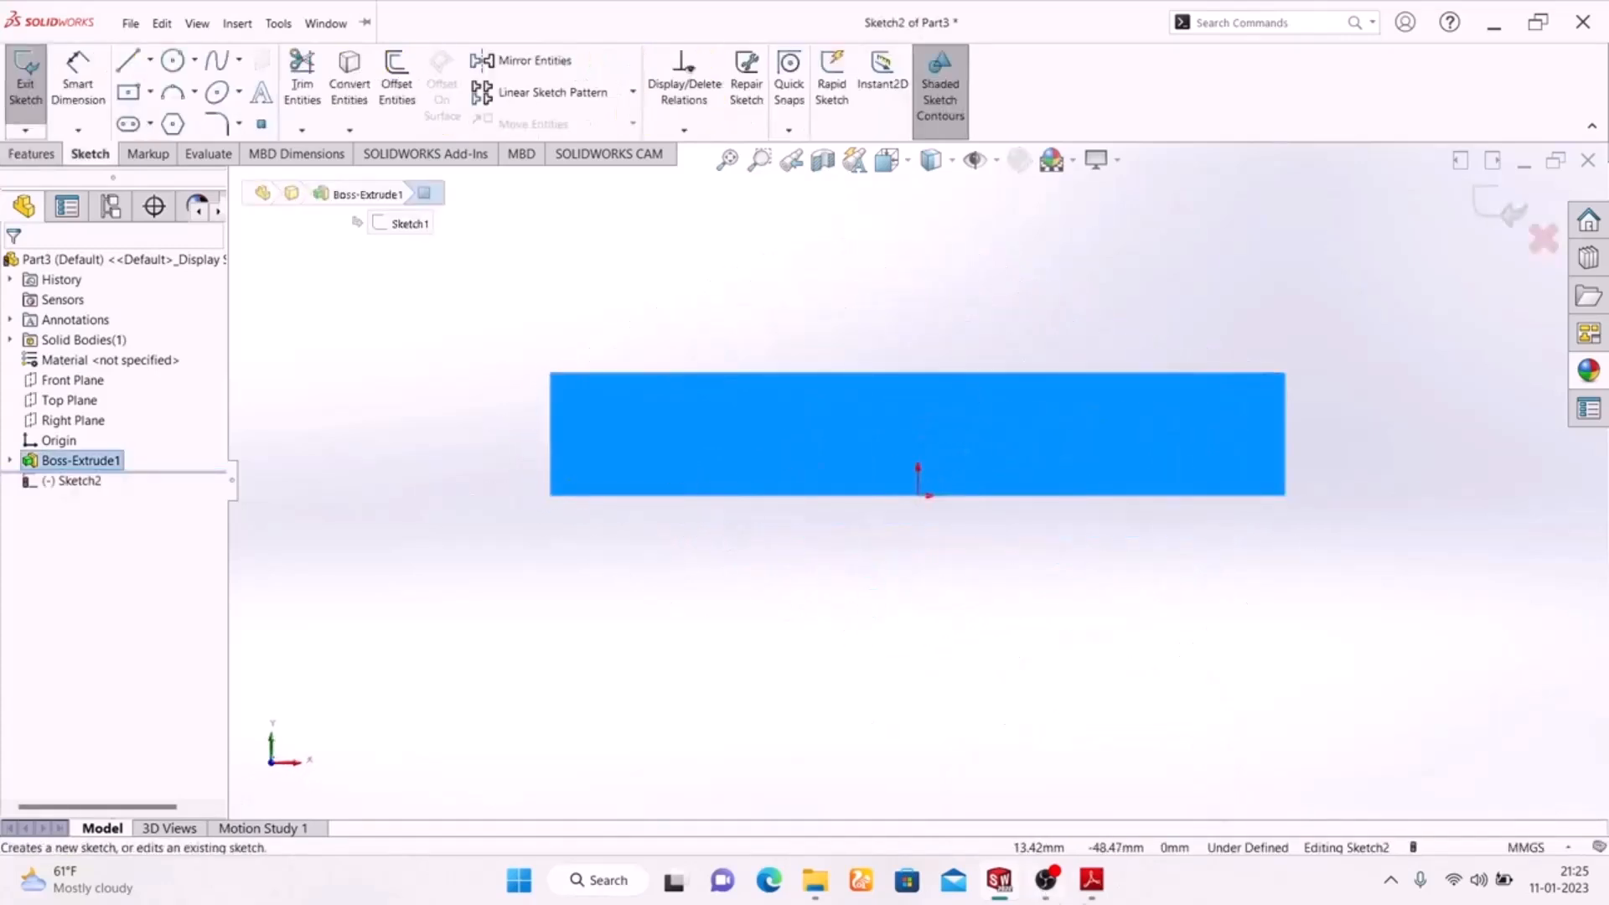
{"action": "left_click", "coordinate": [150, 92]}
{"action": "left_click", "coordinate": [160, 120]}
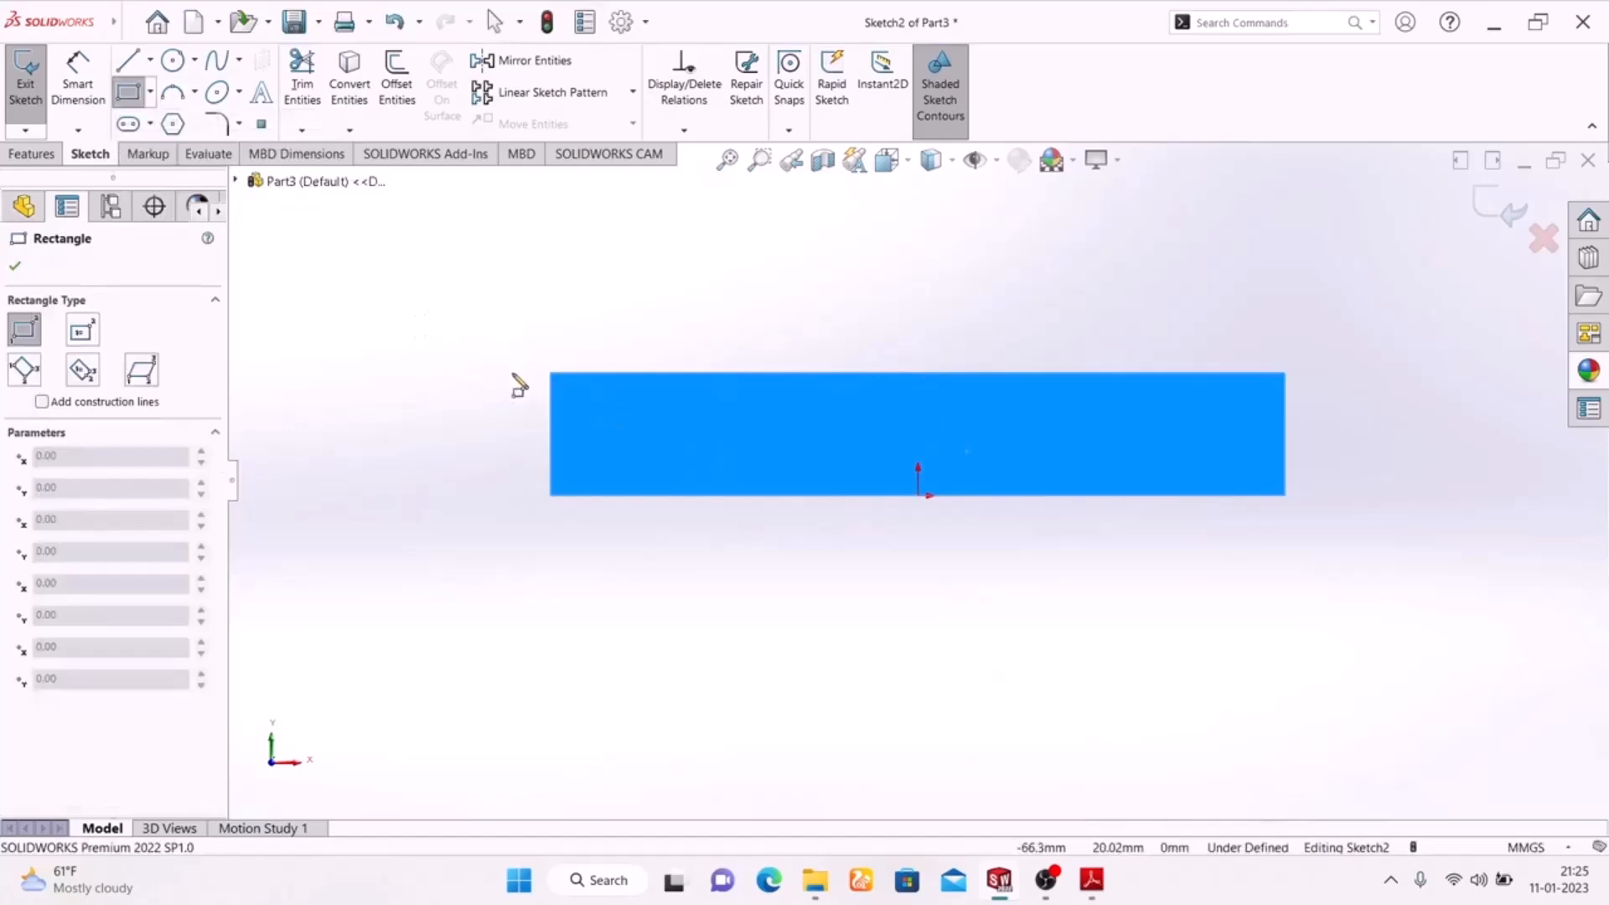
{"action": "left_click", "coordinate": [551, 374]}
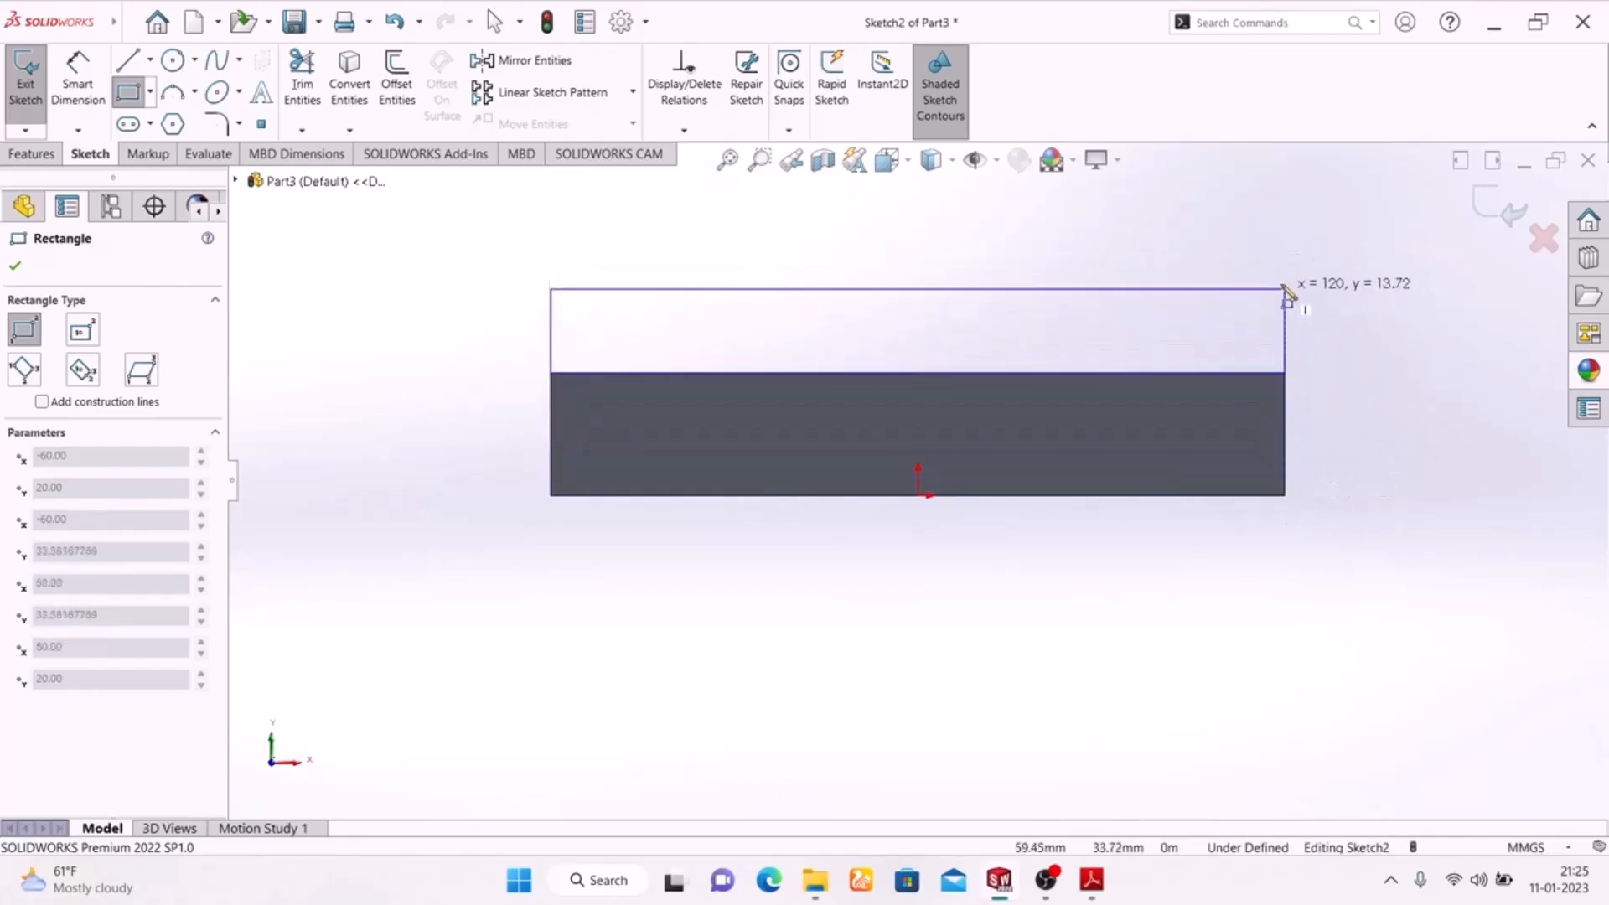
{"action": "left_click", "coordinate": [1290, 243]}
{"action": "right_click", "coordinate": [1378, 306]}
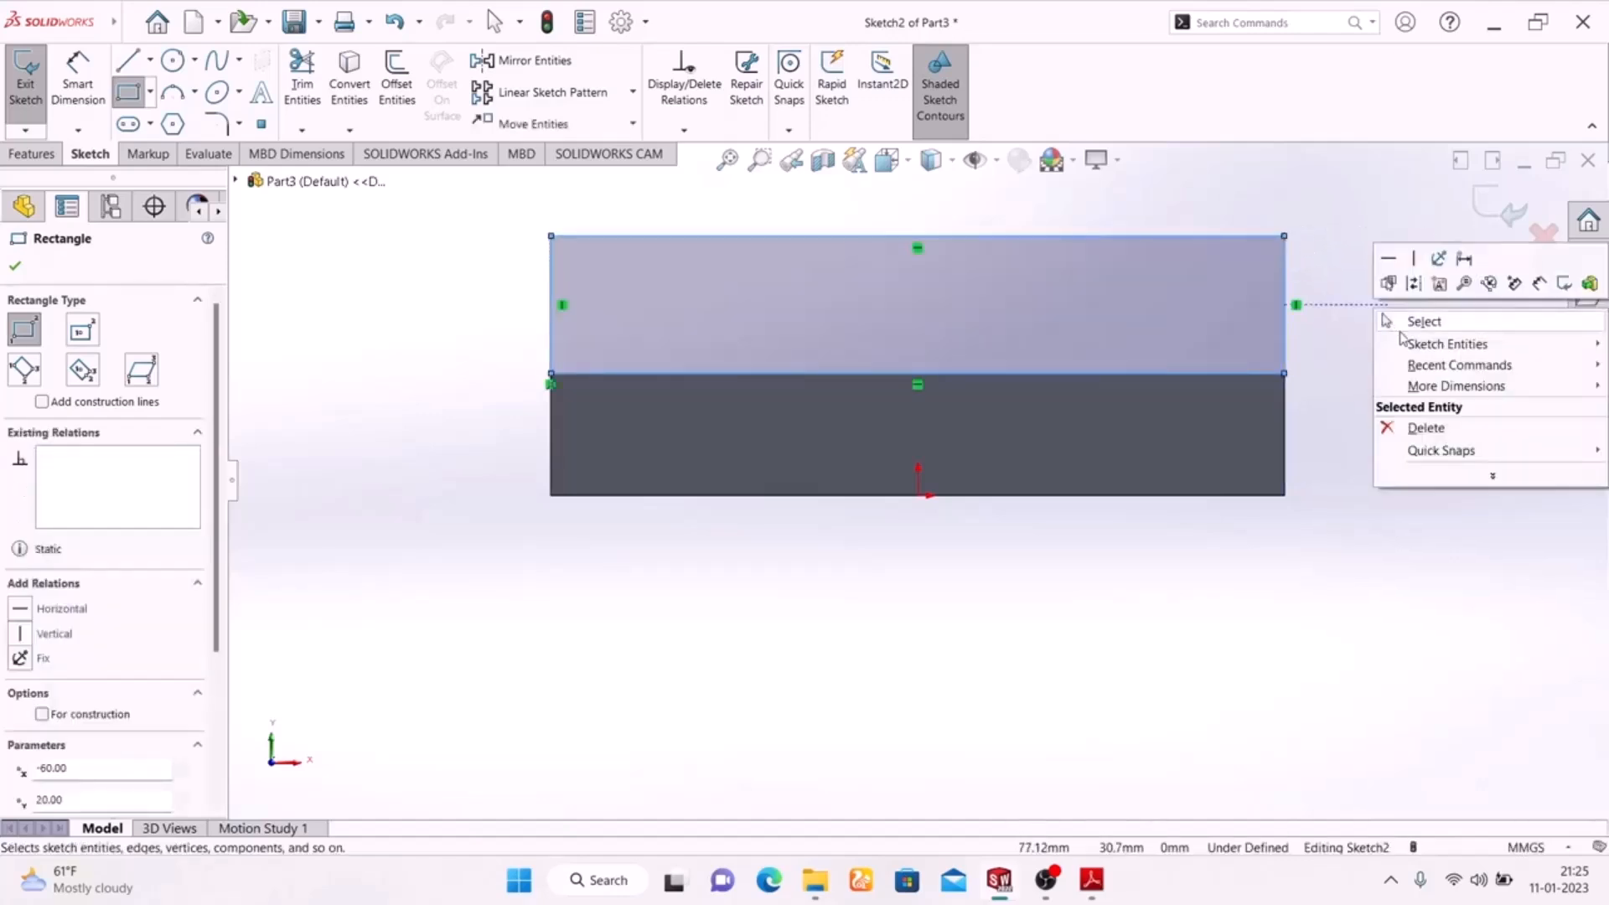
{"action": "left_click", "coordinate": [1404, 325]}
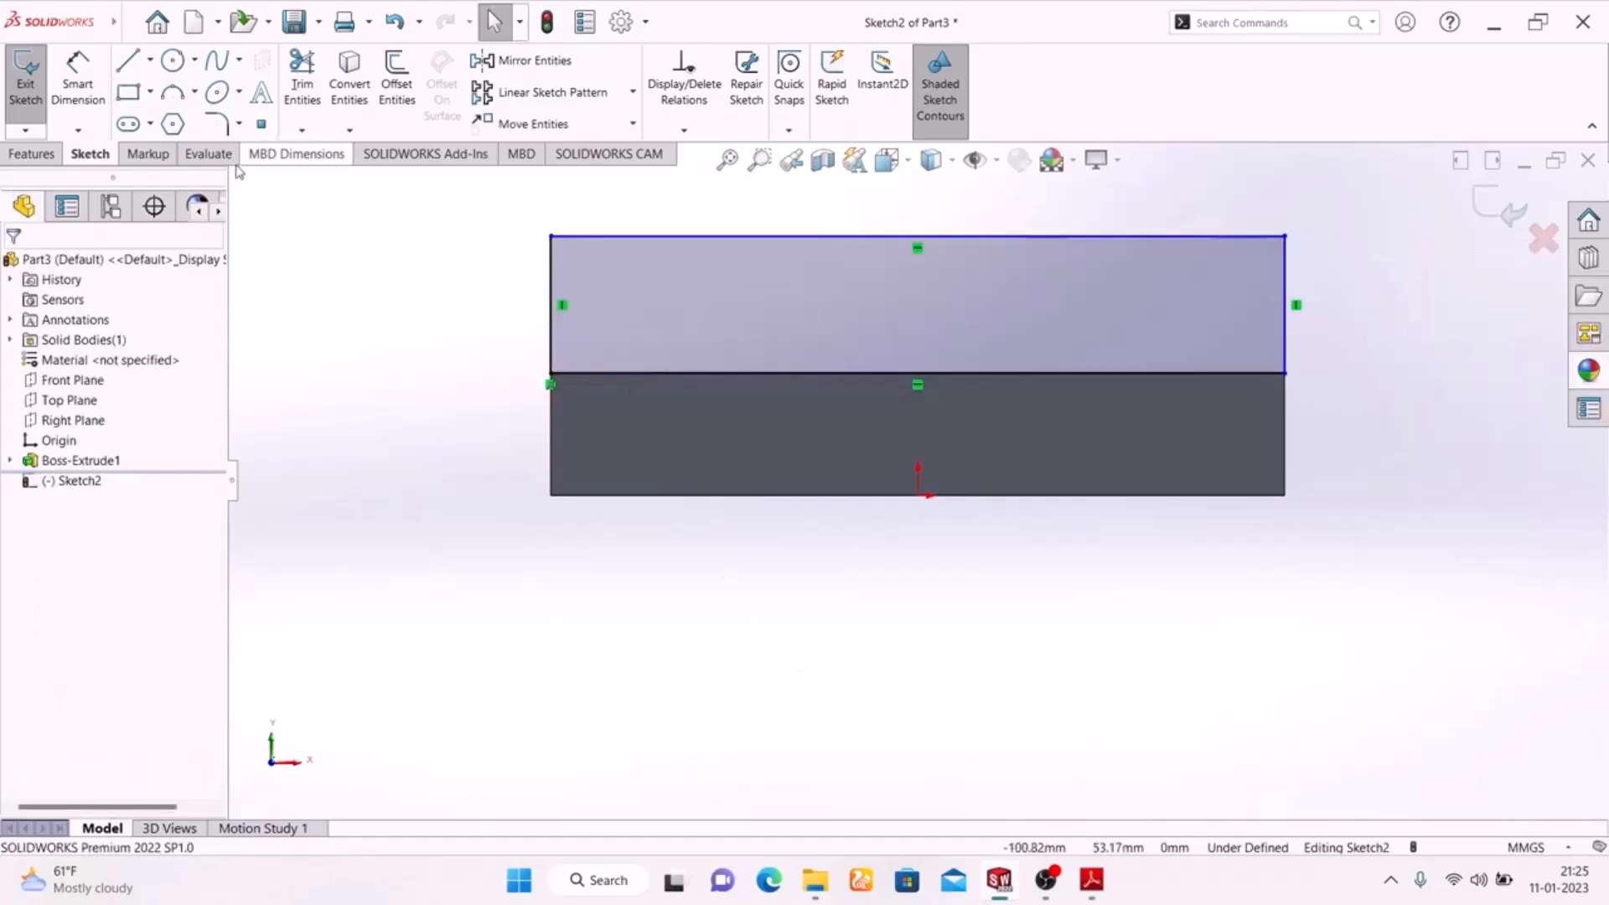
Check the upright's height in the exercise drawing and dimension the rectangle's height to 30 mm.
{"action": "left_click", "coordinate": [66, 96]}
{"action": "left_click", "coordinate": [1090, 880]}
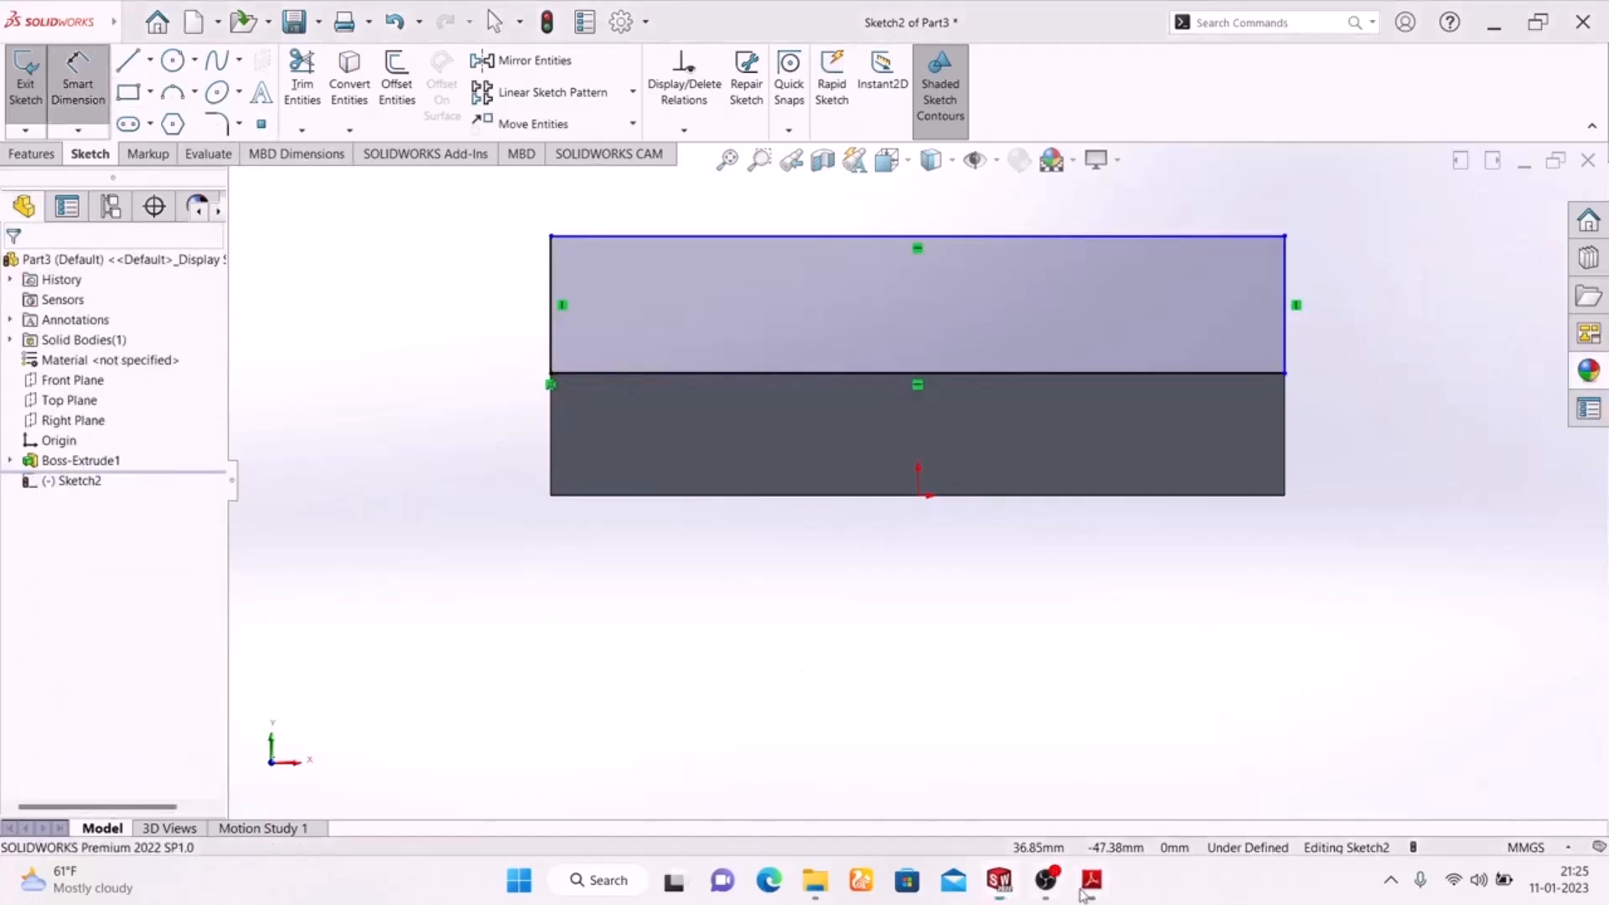
{"action": "scroll", "coordinate": [772, 585], "scroll_direction": "down", "scroll_amount": 3}
{"action": "scroll", "coordinate": [772, 585], "scroll_direction": "down", "scroll_amount": 3}
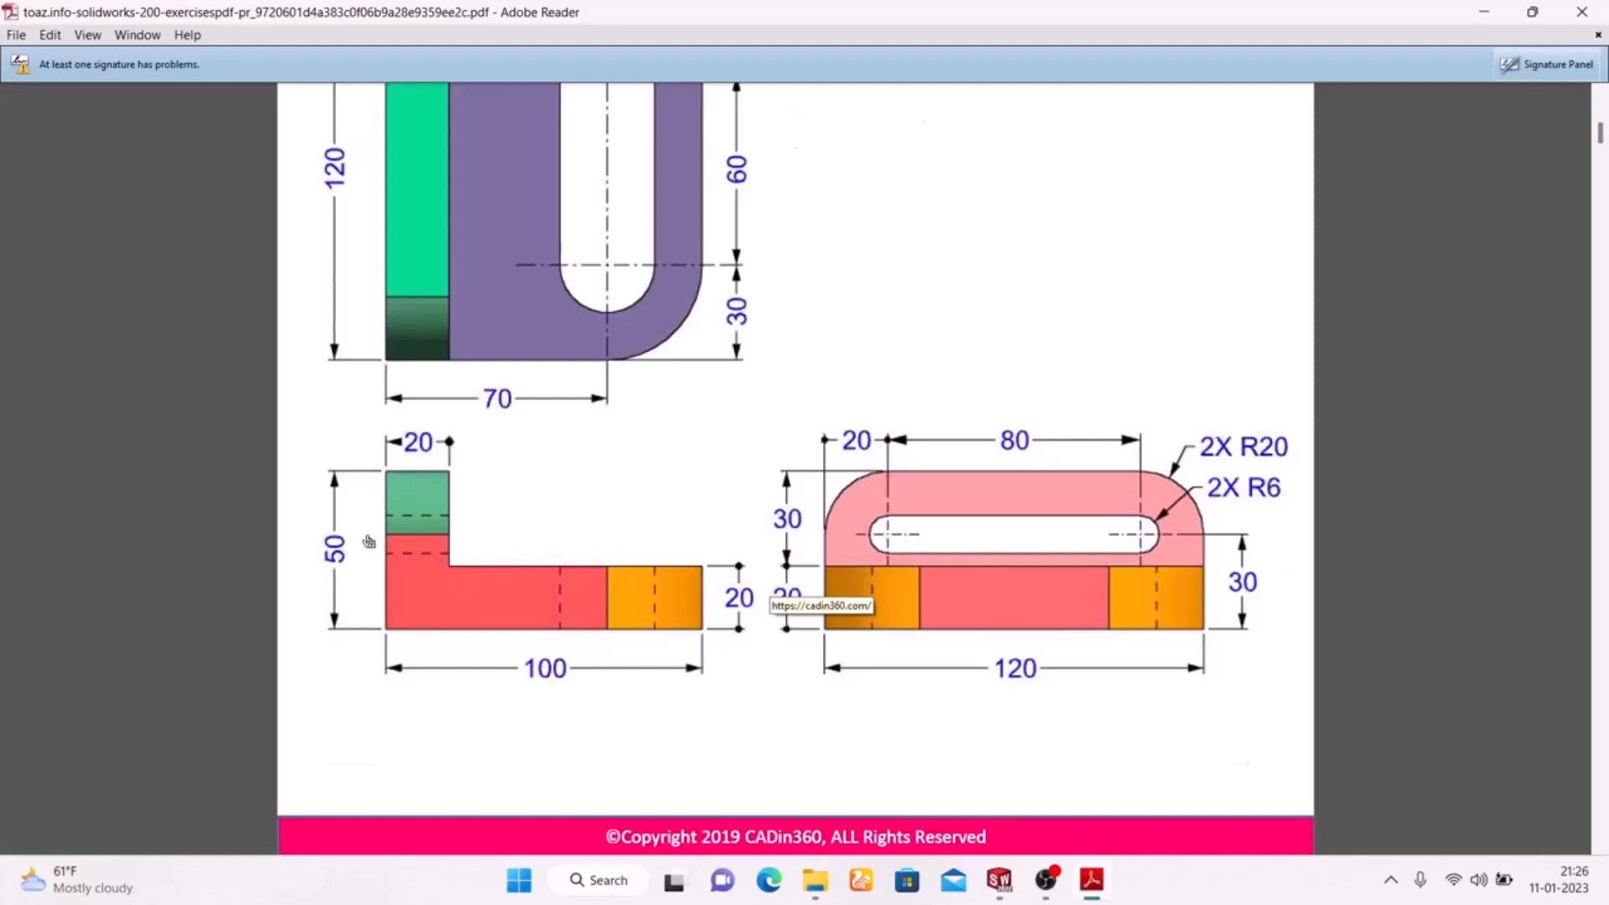
{"action": "scroll", "coordinate": [369, 540], "scroll_direction": "up", "scroll_amount": 5}
{"action": "scroll", "coordinate": [376, 537], "scroll_direction": "down", "scroll_amount": 3}
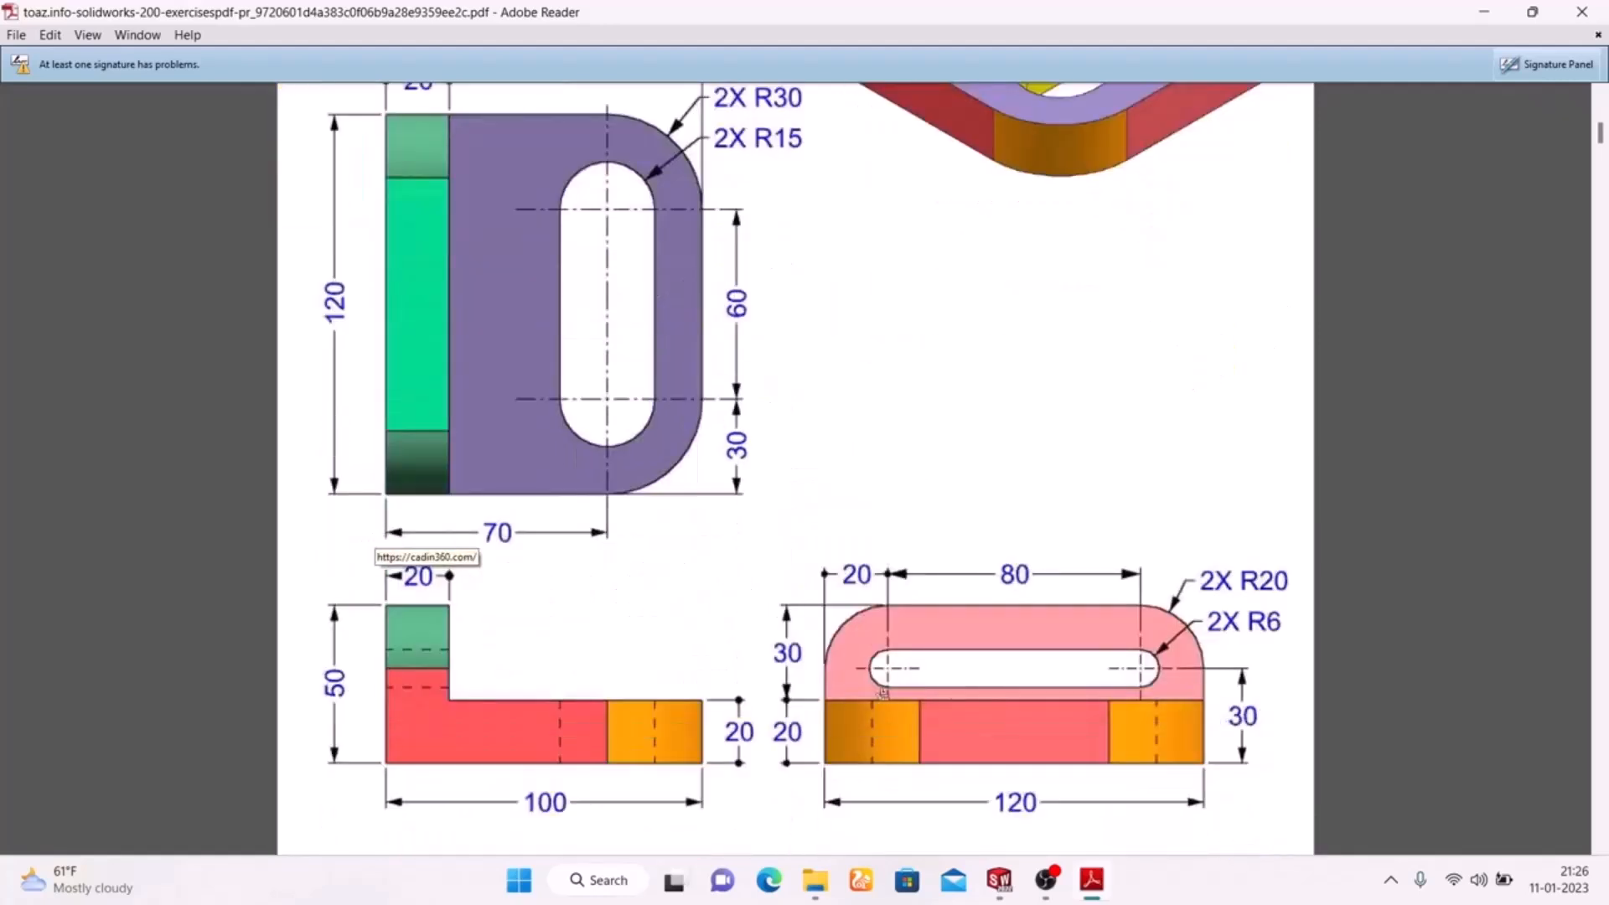
{"action": "left_click", "coordinate": [1086, 880]}
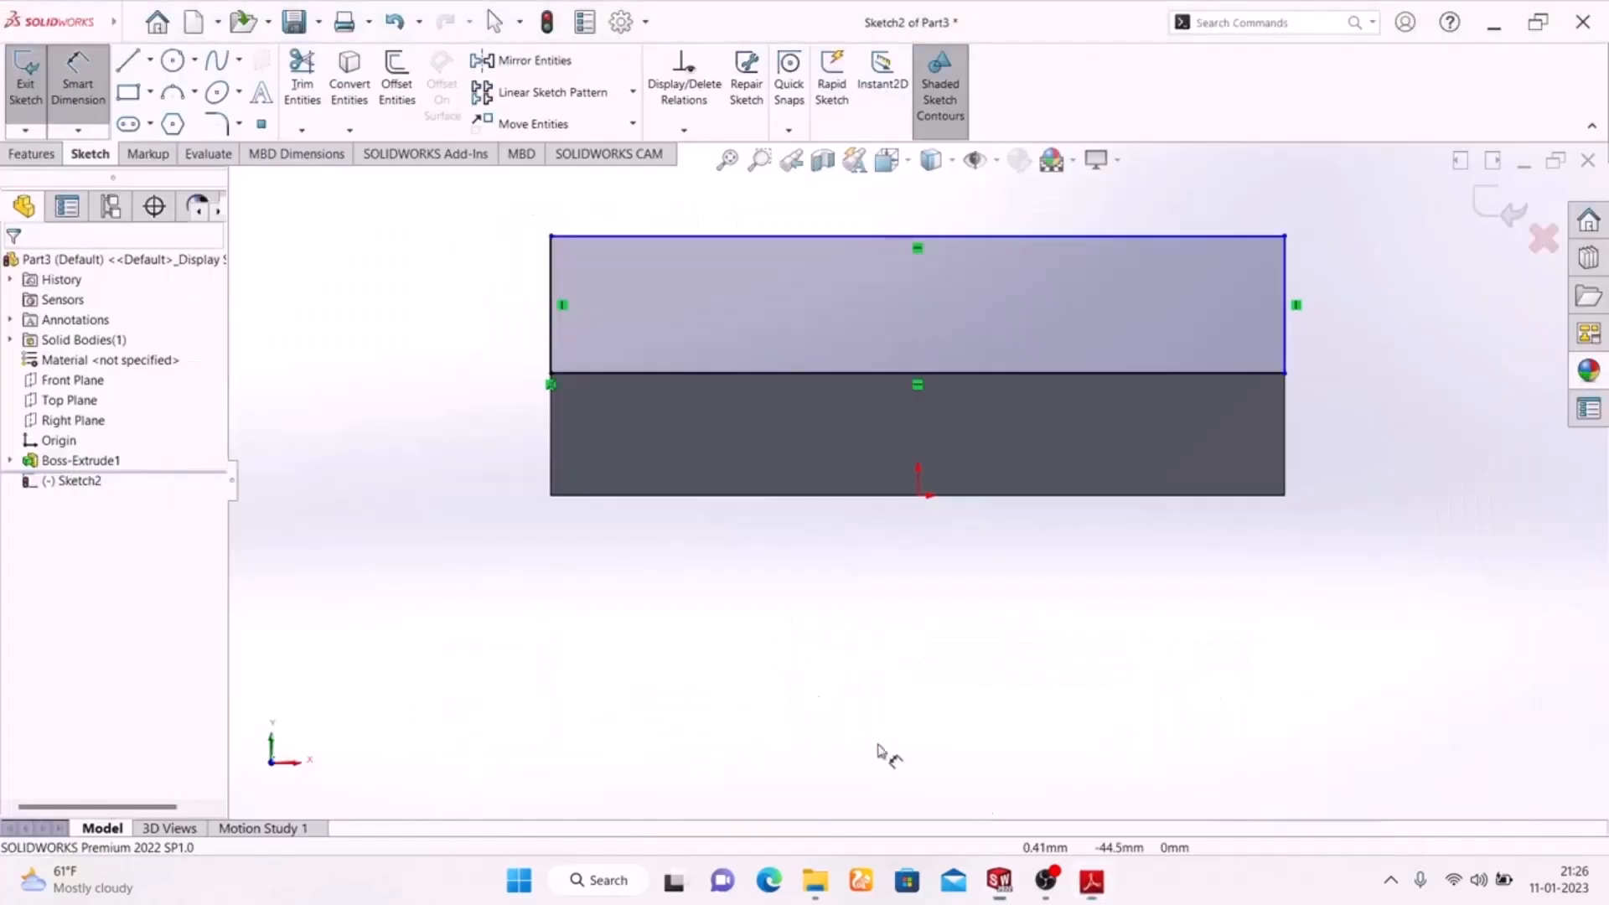
{"action": "left_click", "coordinate": [549, 331]}
{"action": "left_click", "coordinate": [456, 299]}
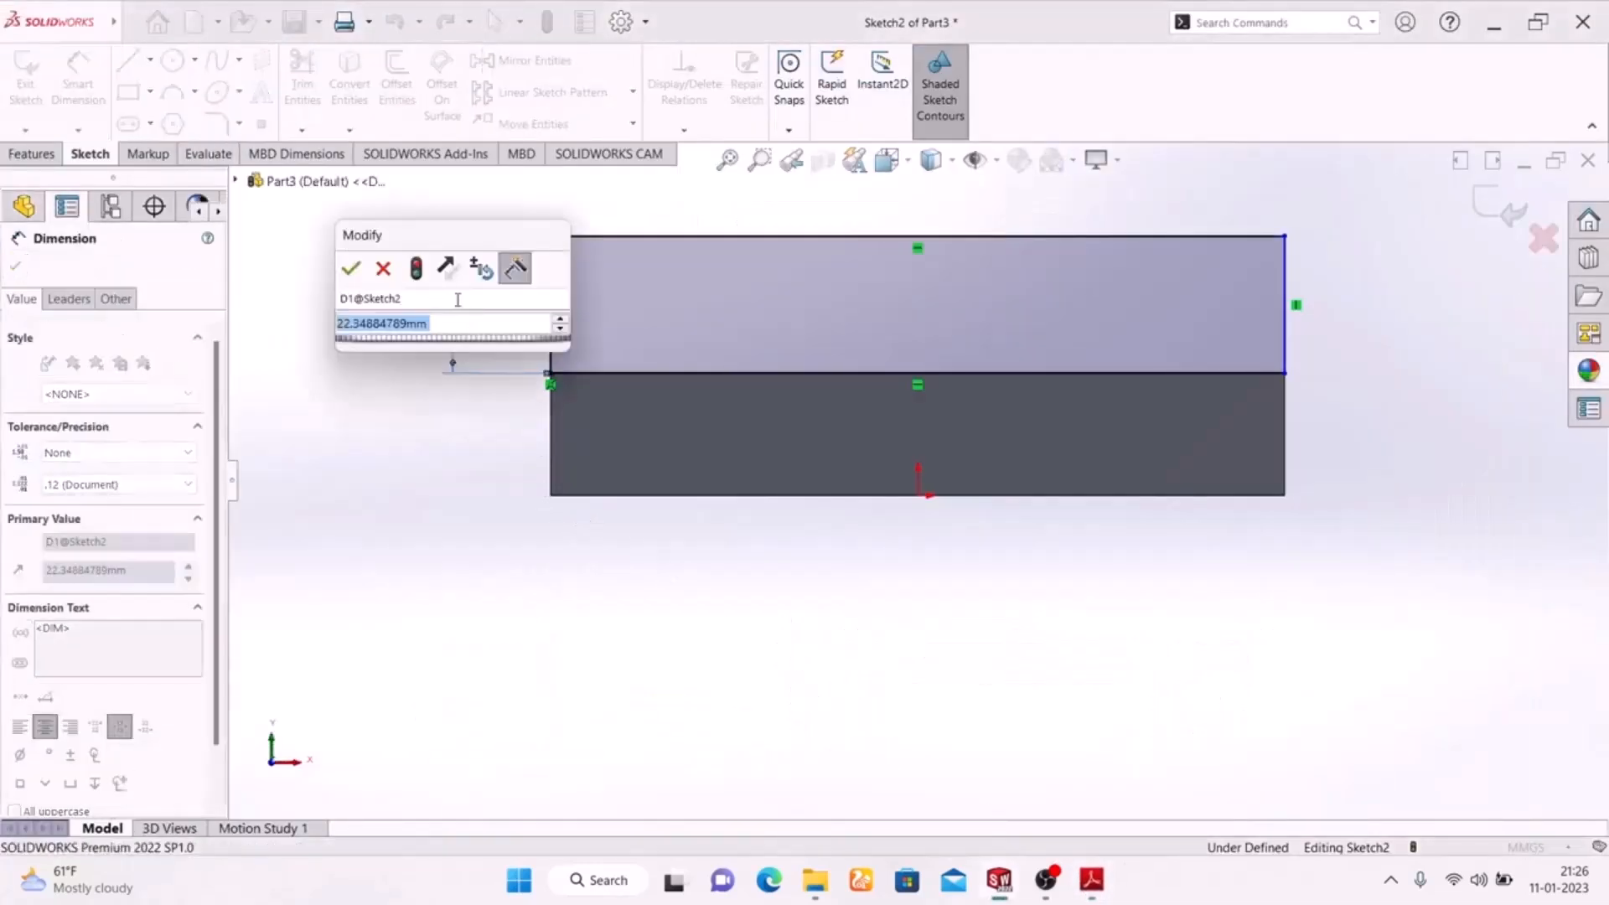
{"action": "type", "text": "30"}
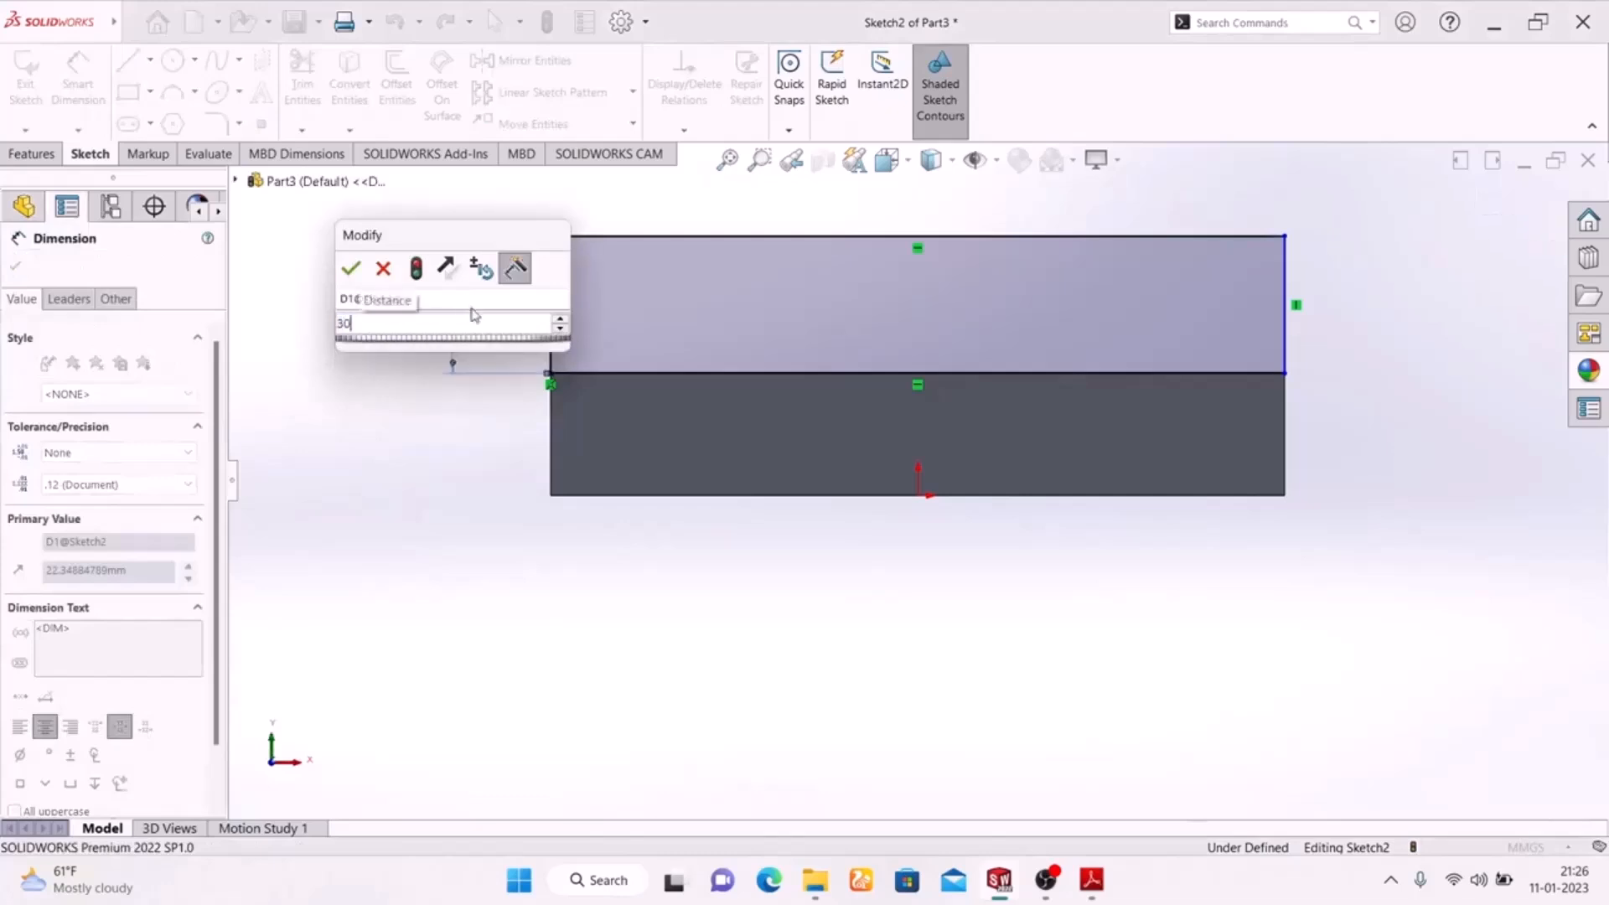
{"action": "key", "text": "Return"}
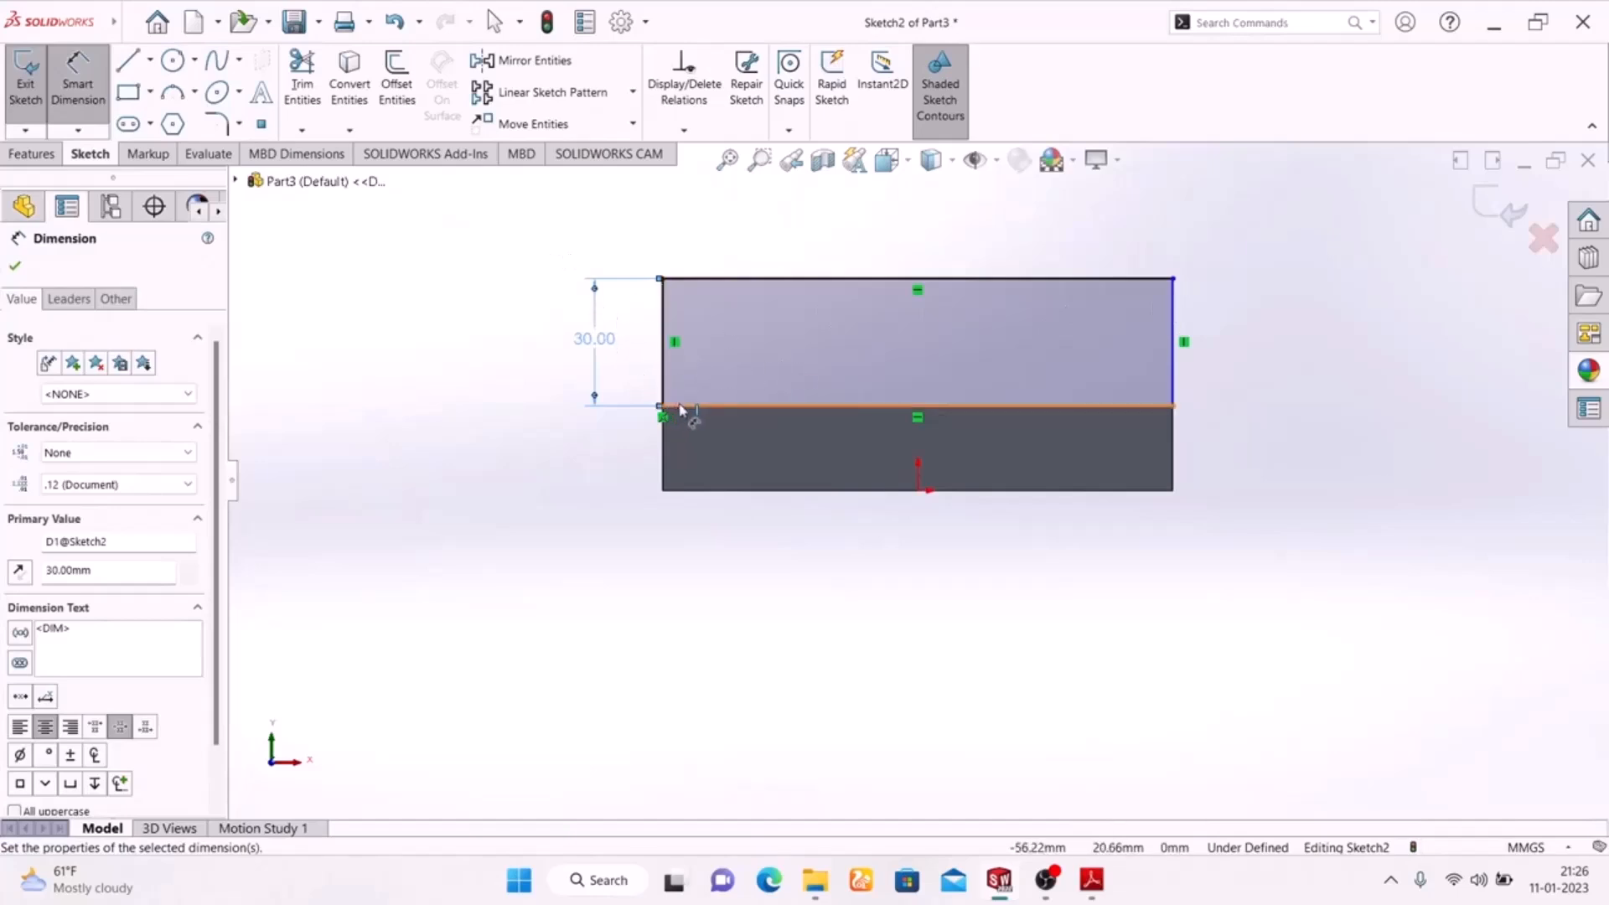
Check the corner radius in the exercise drawing and round the rectangle's two upper corners with 20 mm sketch fillets.
{"action": "left_click", "coordinate": [220, 128]}
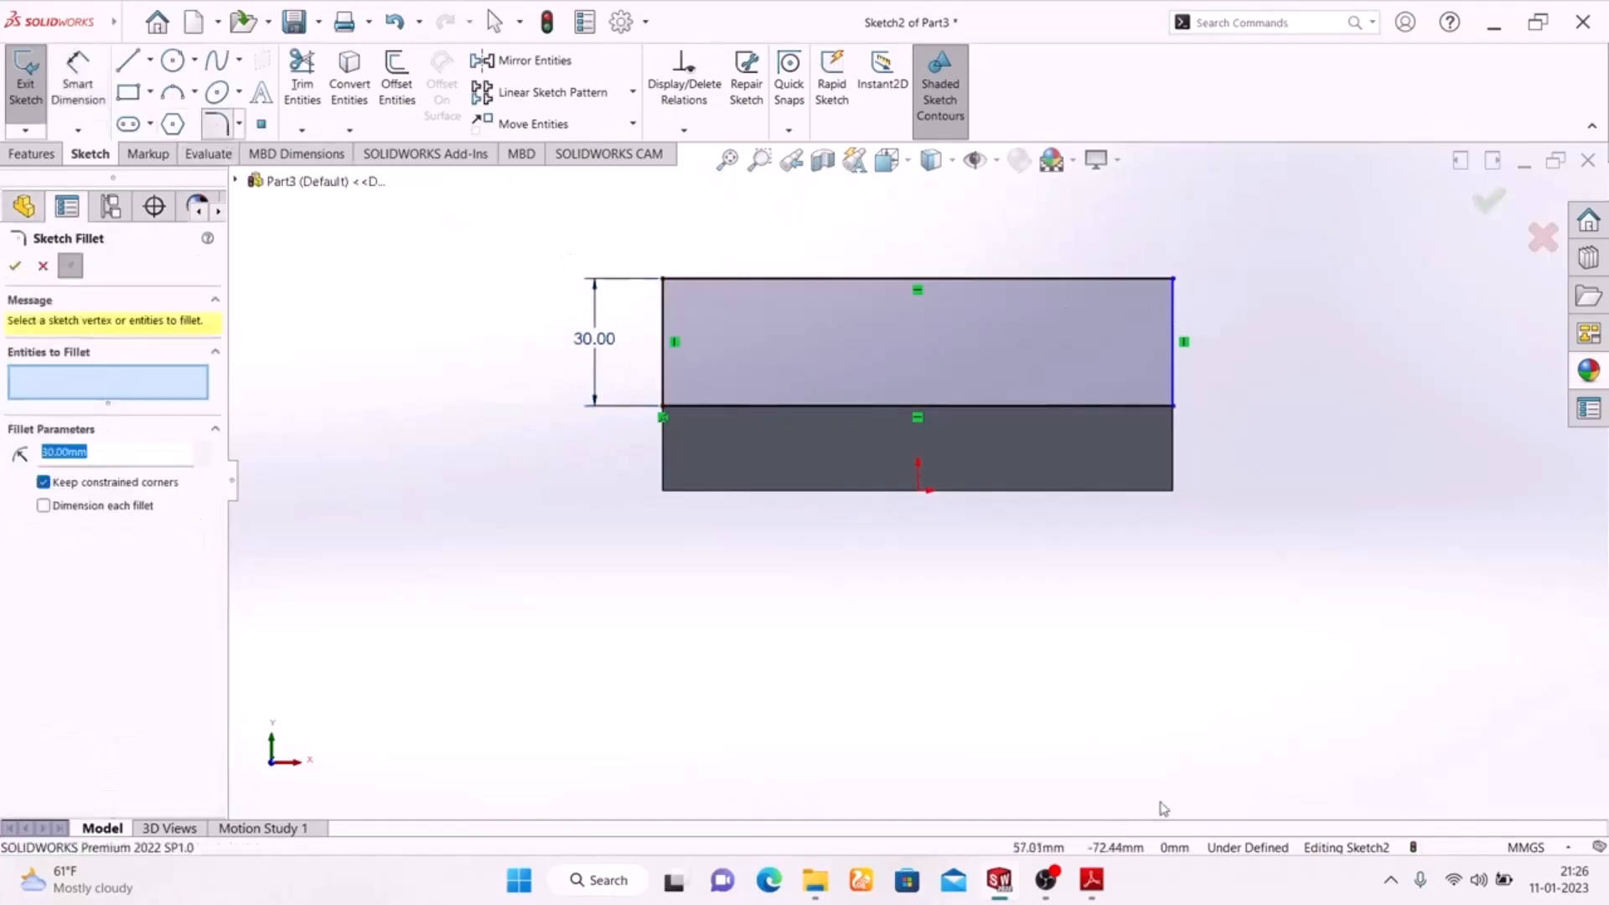
{"action": "left_click", "coordinate": [1090, 880]}
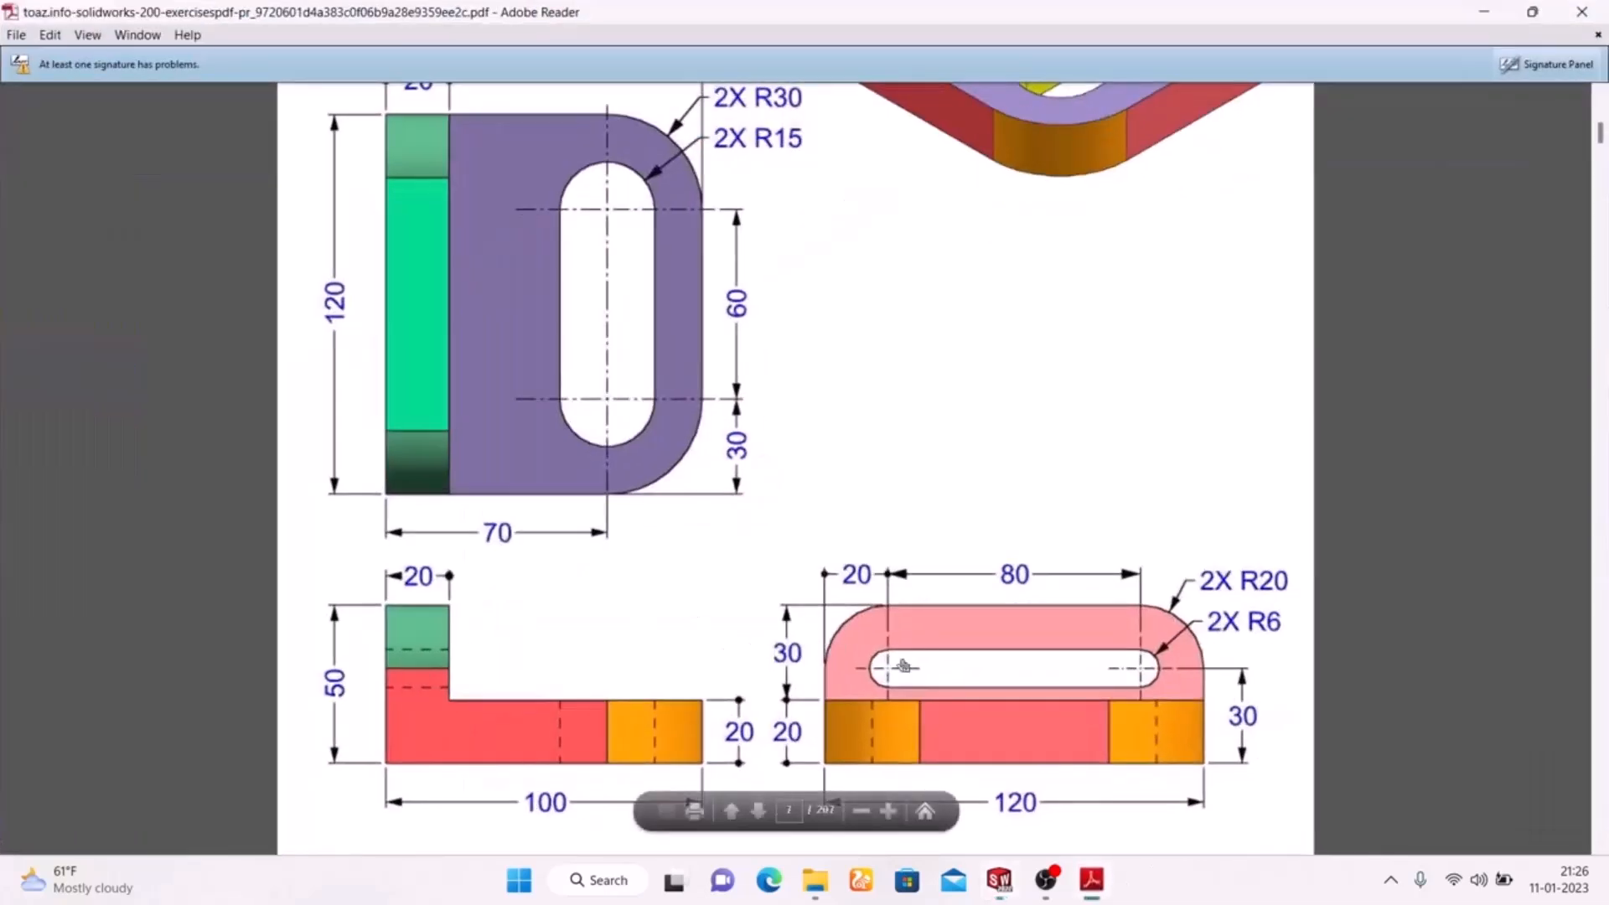
{"action": "left_click", "coordinate": [1090, 879]}
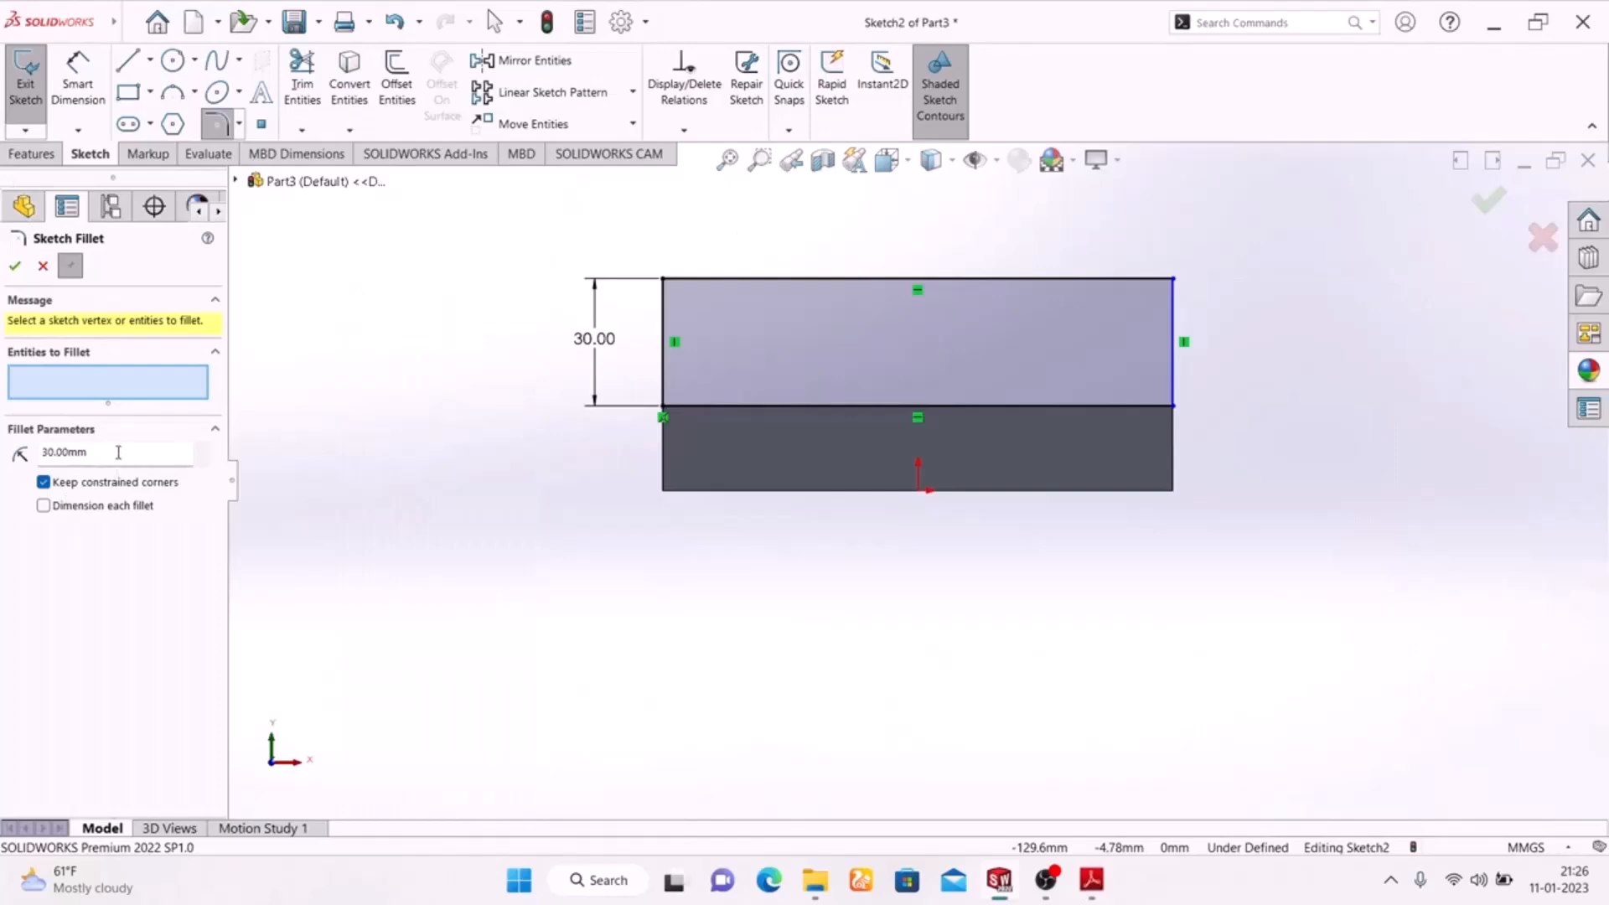
{"action": "left_click_drag", "start_coordinate": [118, 452], "coordinate": [3, 436]}
{"action": "type", "text": "20"}
{"action": "left_click", "coordinate": [665, 285]}
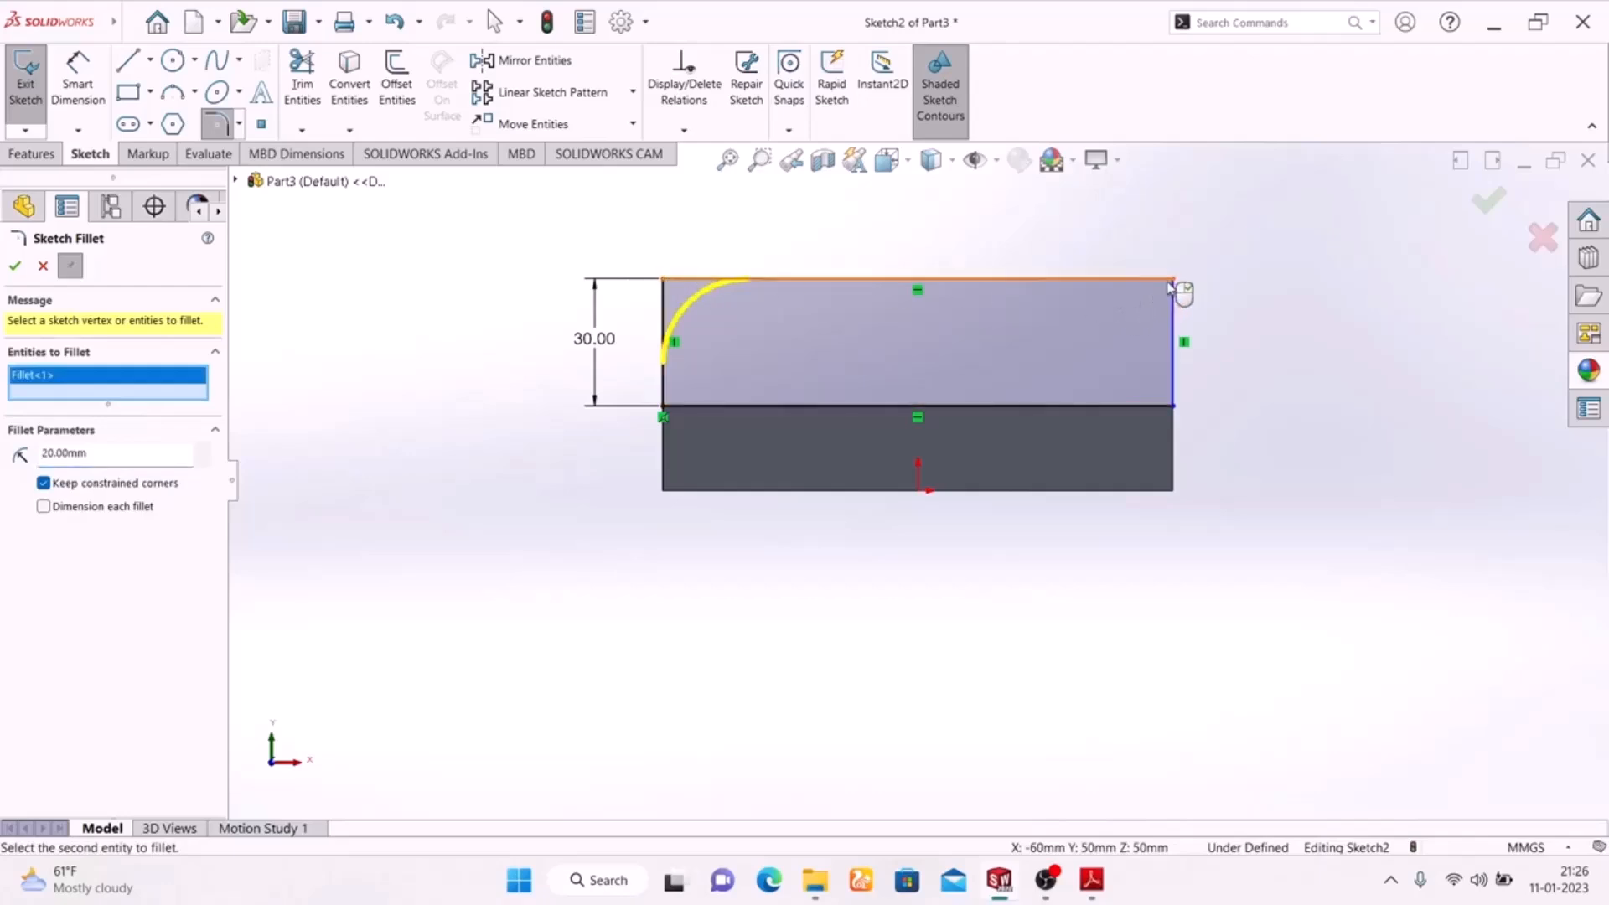
{"action": "left_click", "coordinate": [1173, 281]}
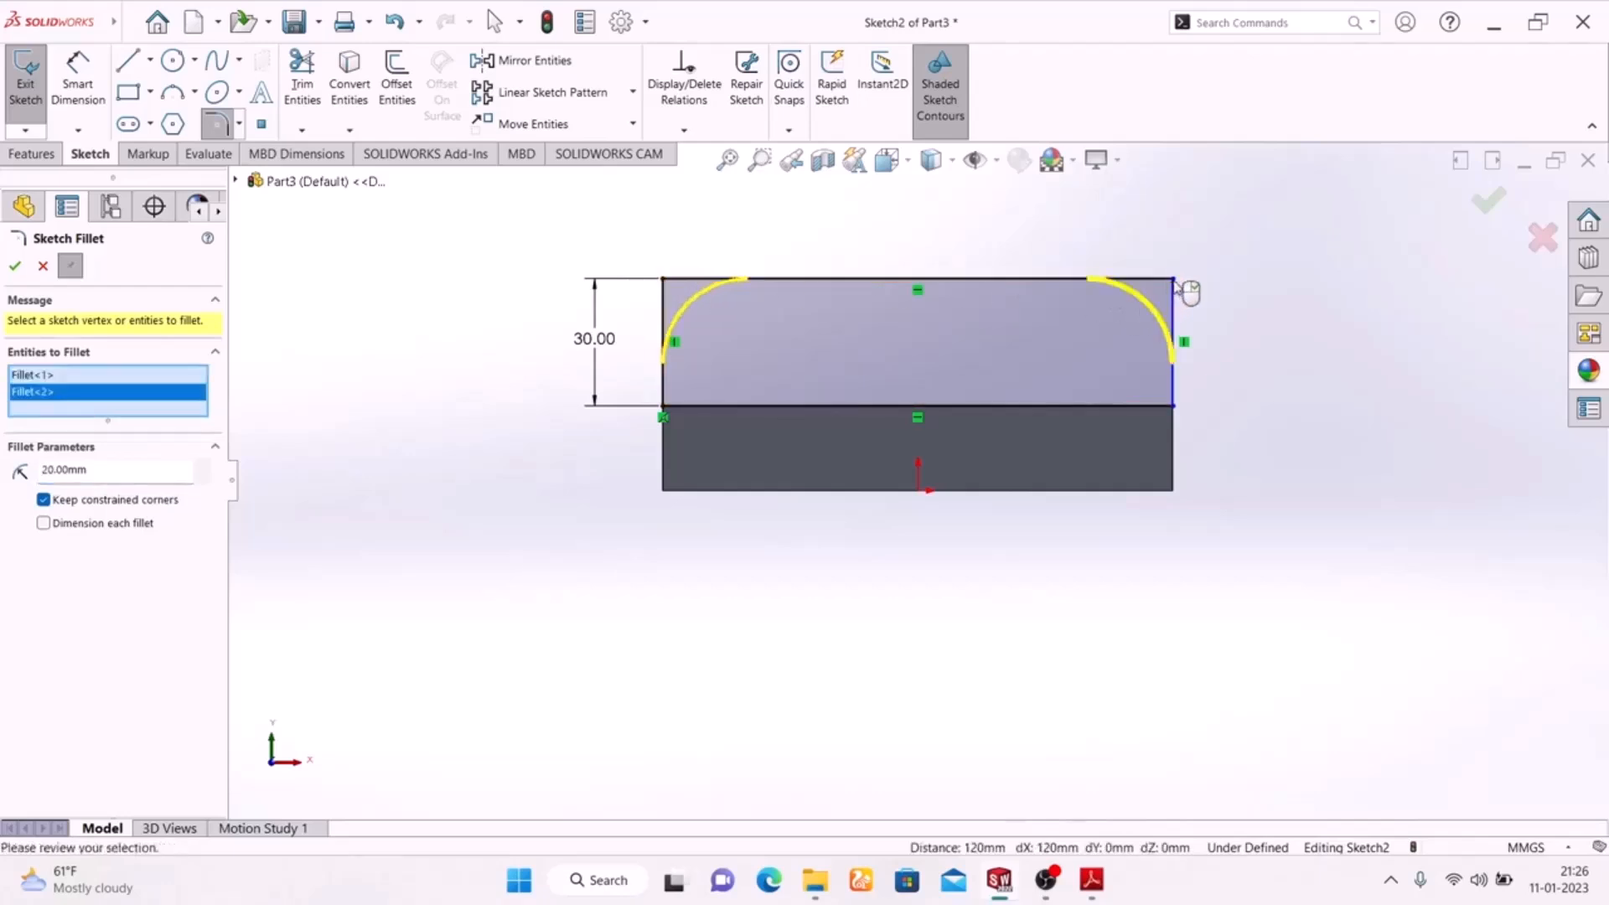
{"action": "left_click", "coordinate": [15, 268]}
Check the slot in the exercise drawing and sketch a horizontal straight slot about 86 mm between centres and 11 mm wide inside the upright's profile.
{"action": "left_click", "coordinate": [128, 124]}
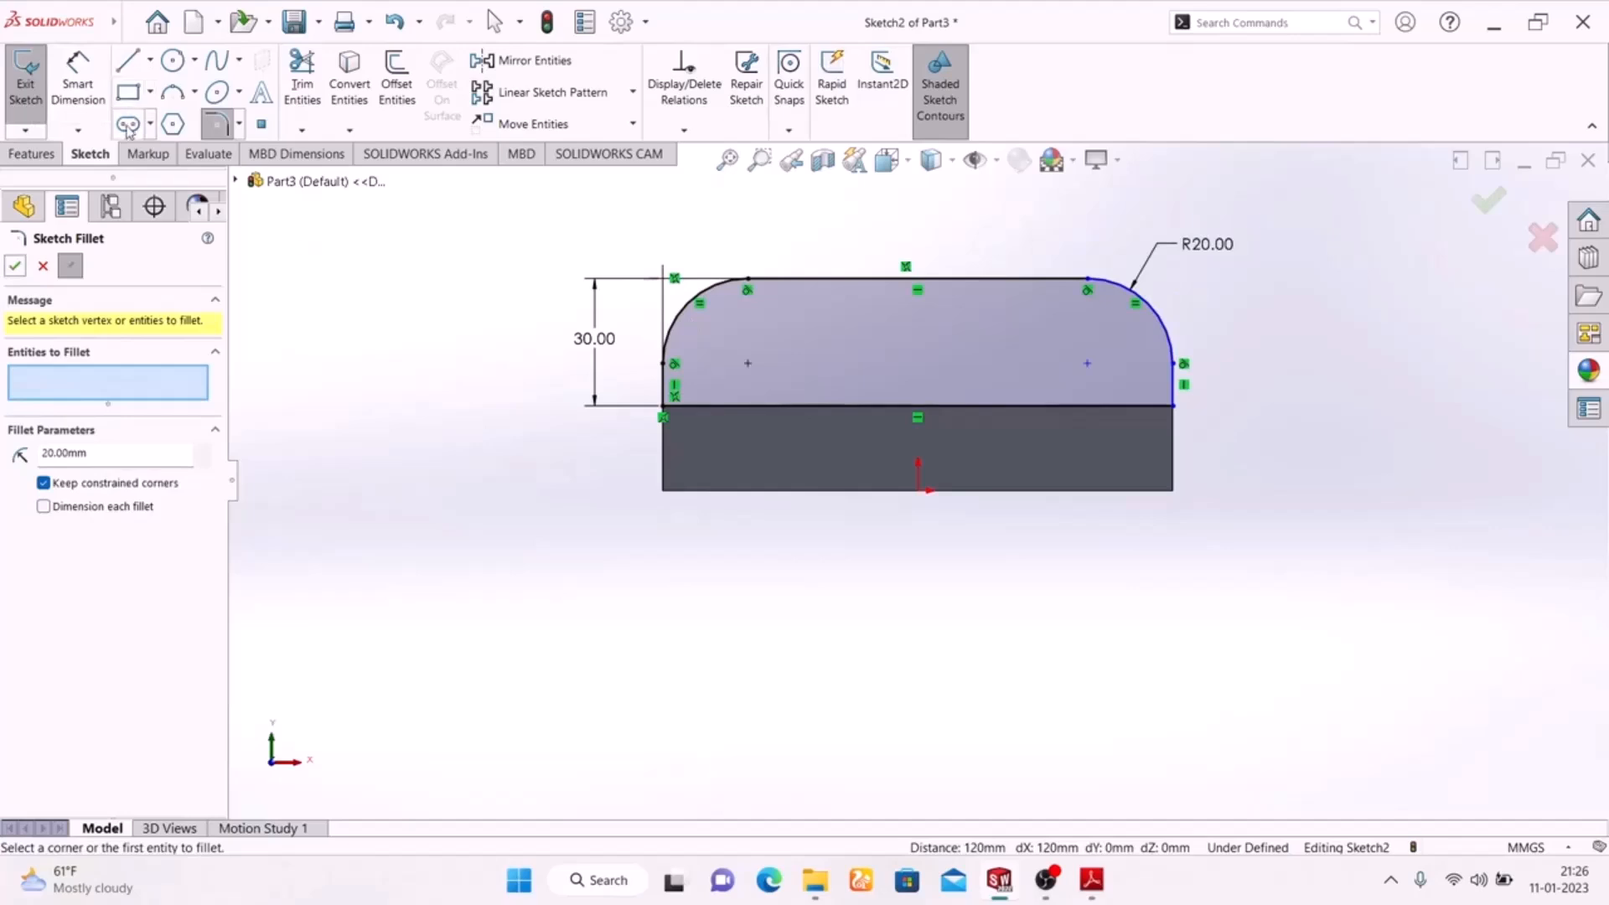
{"action": "left_click", "coordinate": [987, 698]}
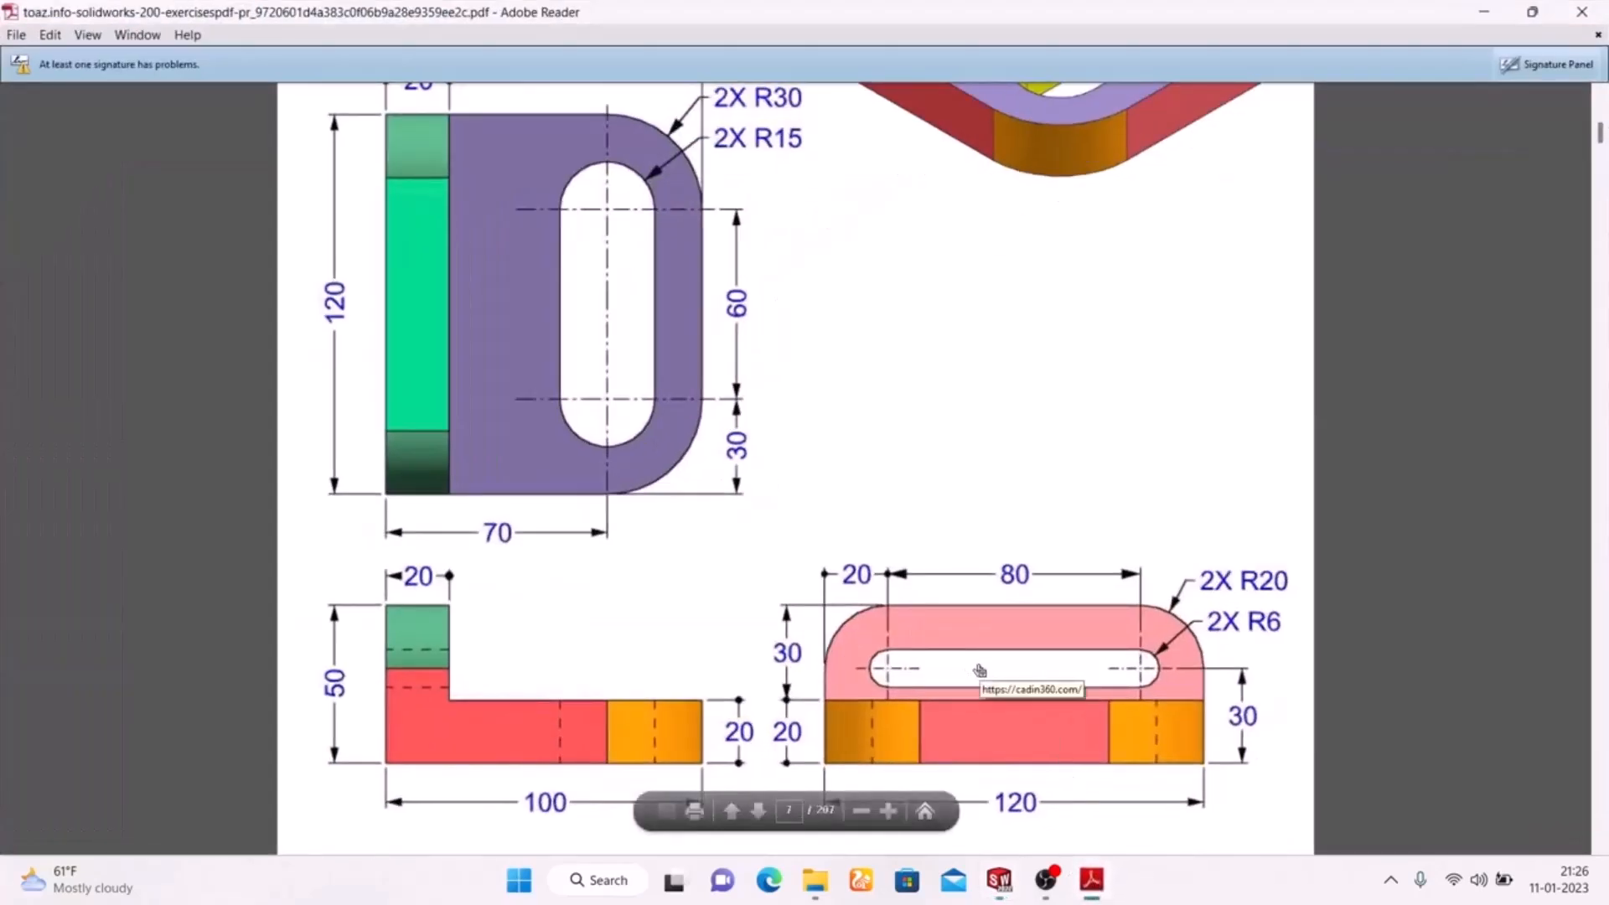
{"action": "left_click", "coordinate": [1090, 880]}
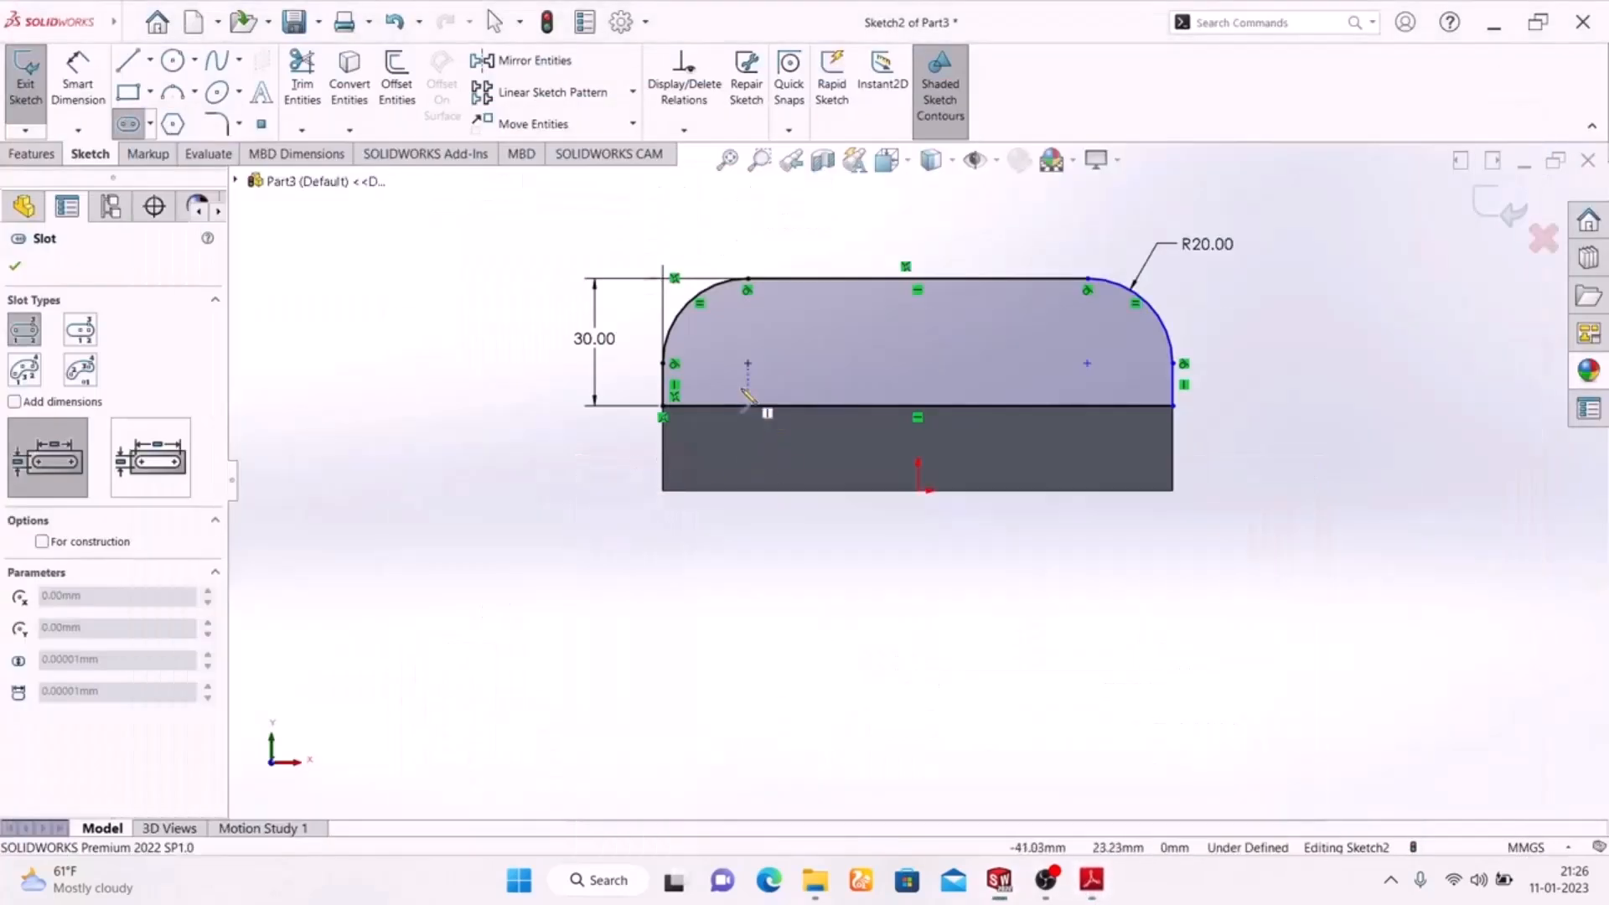
{"action": "left_click", "coordinate": [747, 363]}
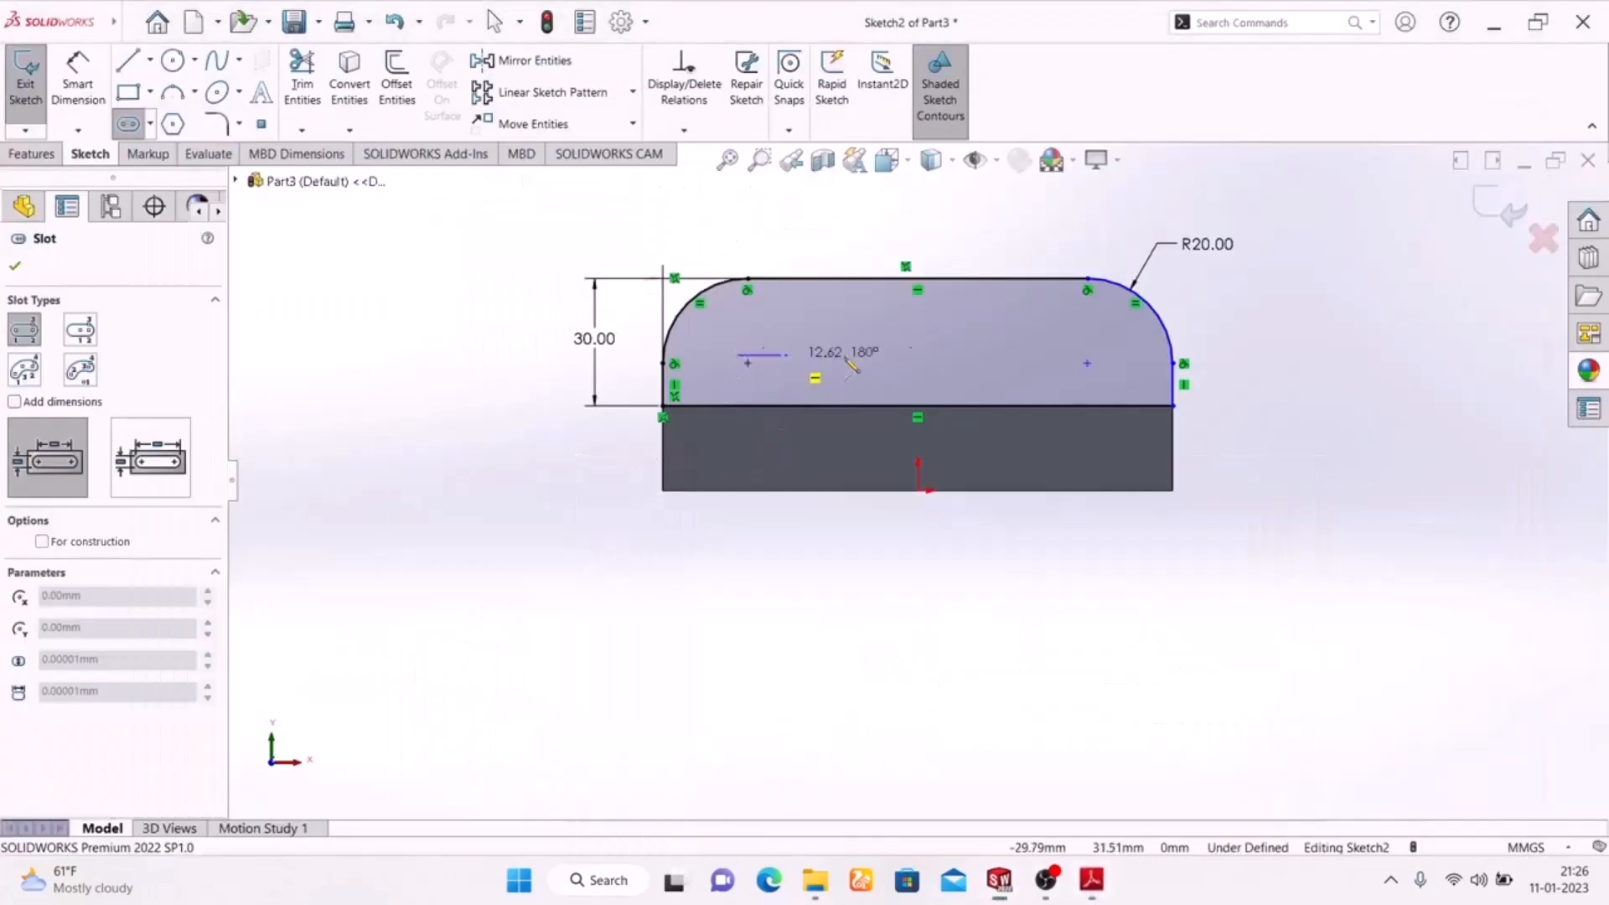
{"action": "left_click", "coordinate": [1106, 356]}
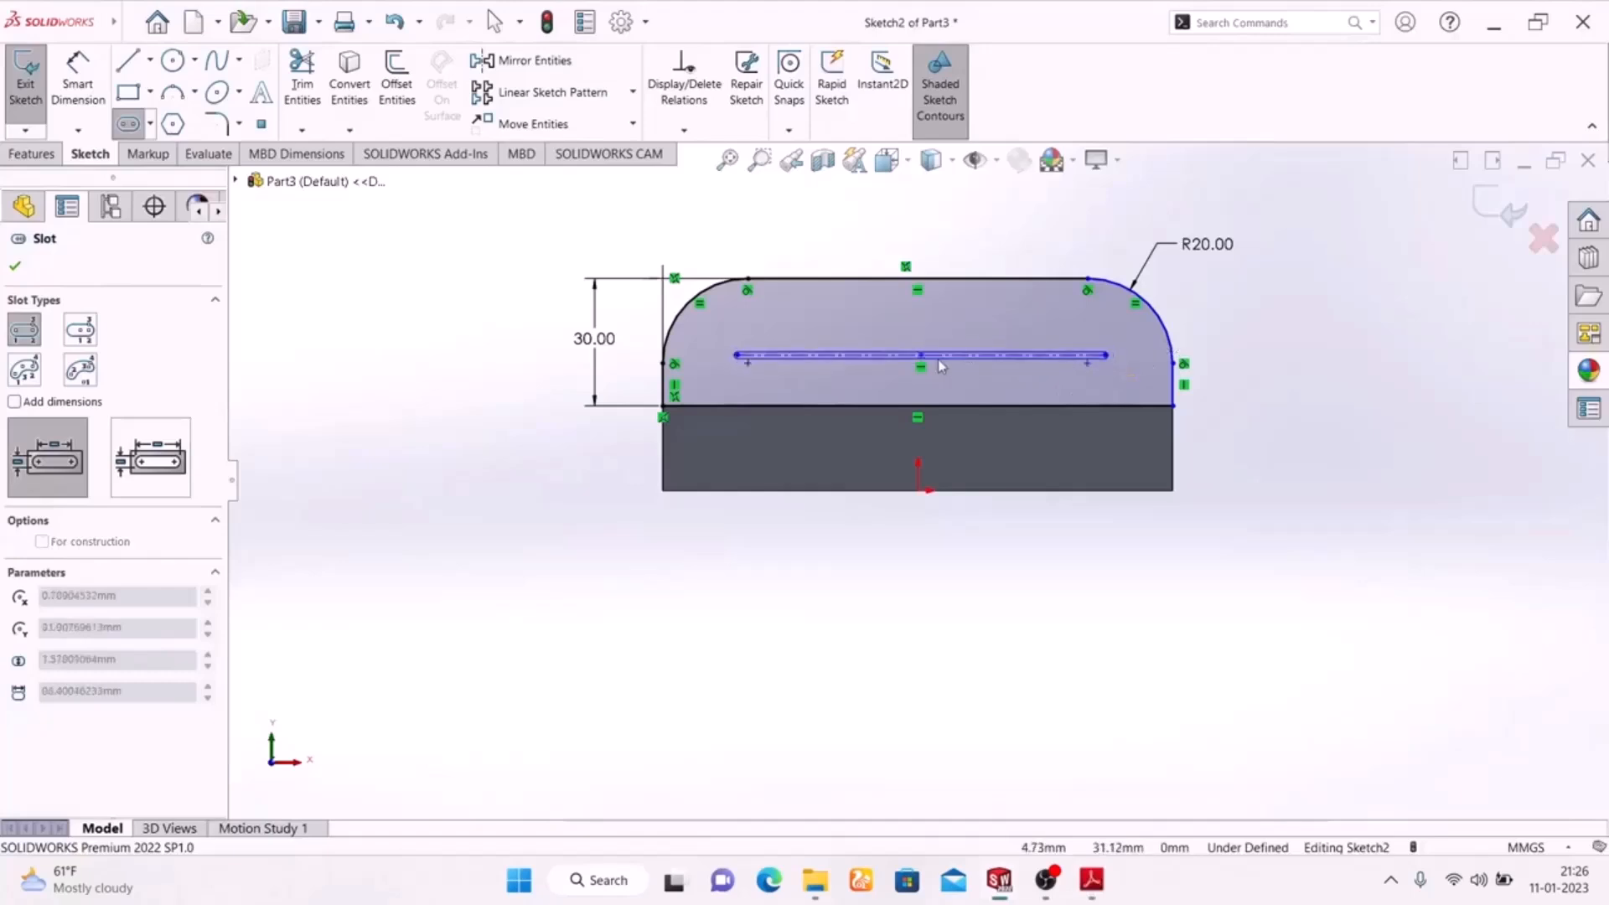
{"action": "left_click", "coordinate": [966, 383]}
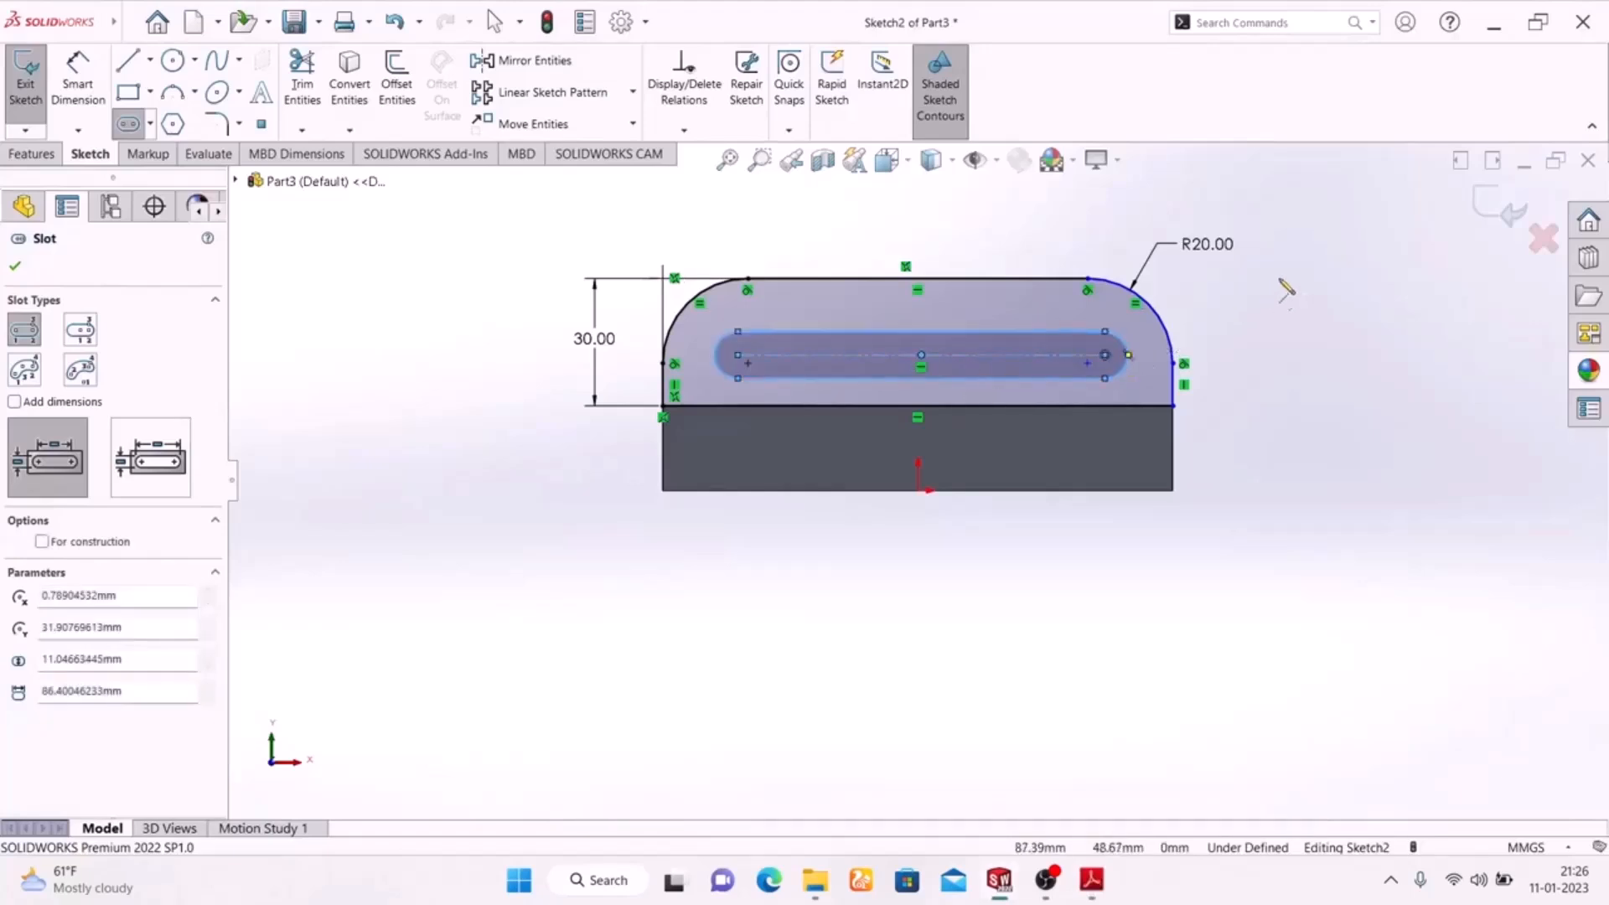
{"action": "right_click", "coordinate": [1292, 311]}
{"action": "left_click", "coordinate": [1301, 318]}
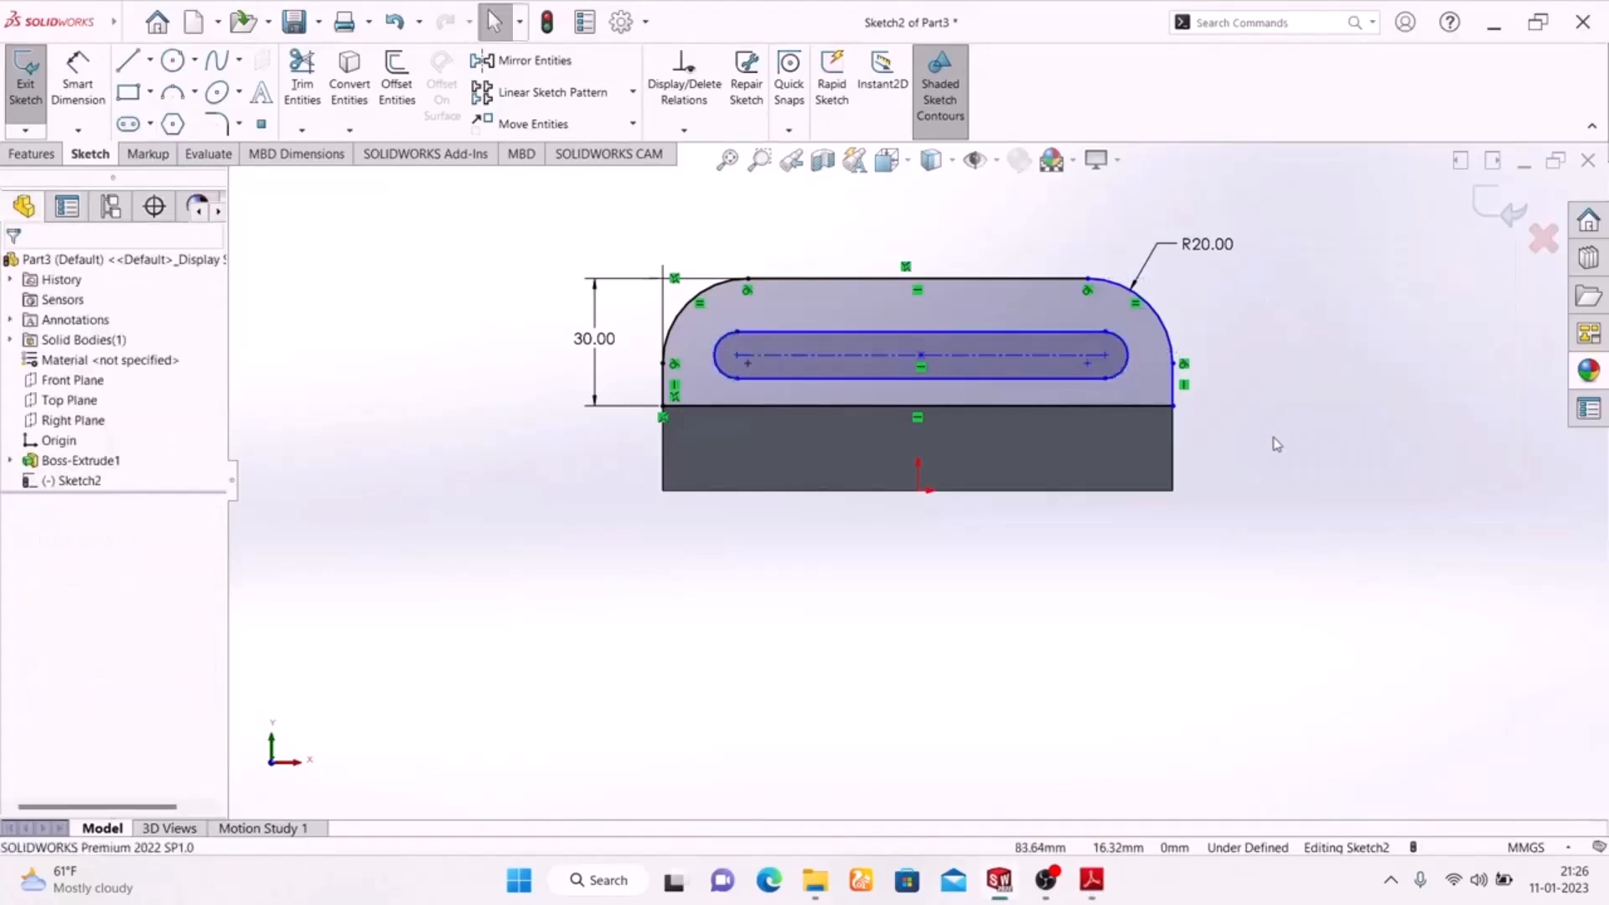
Check the slot's length in the exercise drawing and dimension its centre-to-centre distance to 80 mm.
{"action": "left_click", "coordinate": [1099, 877]}
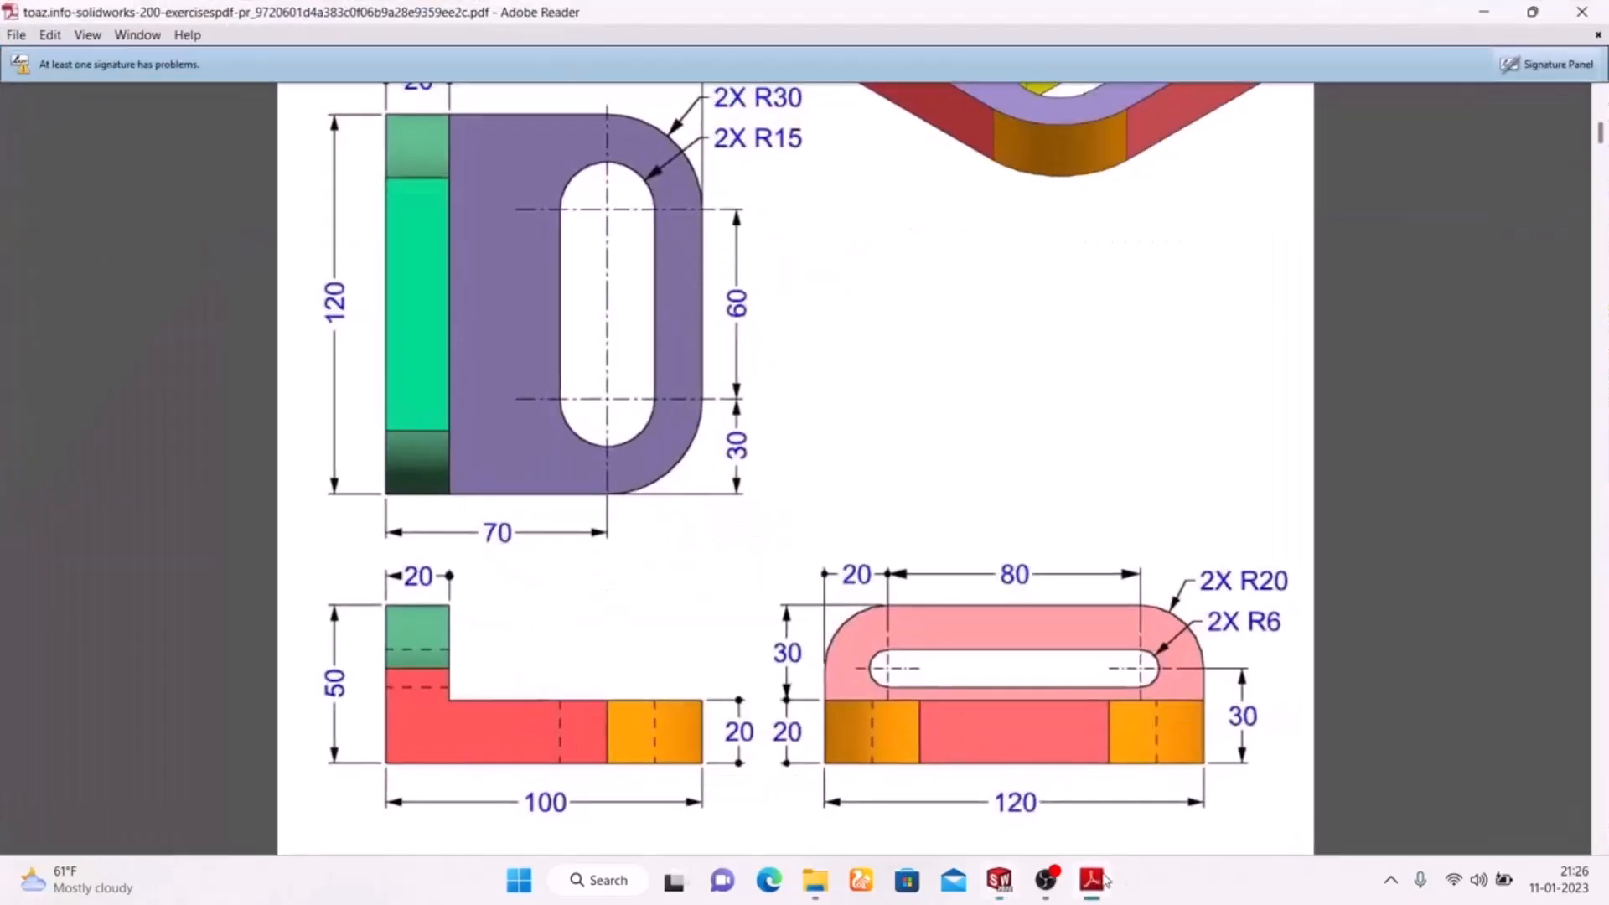
{"action": "left_click", "coordinate": [1103, 879]}
{"action": "left_click", "coordinate": [61, 74]}
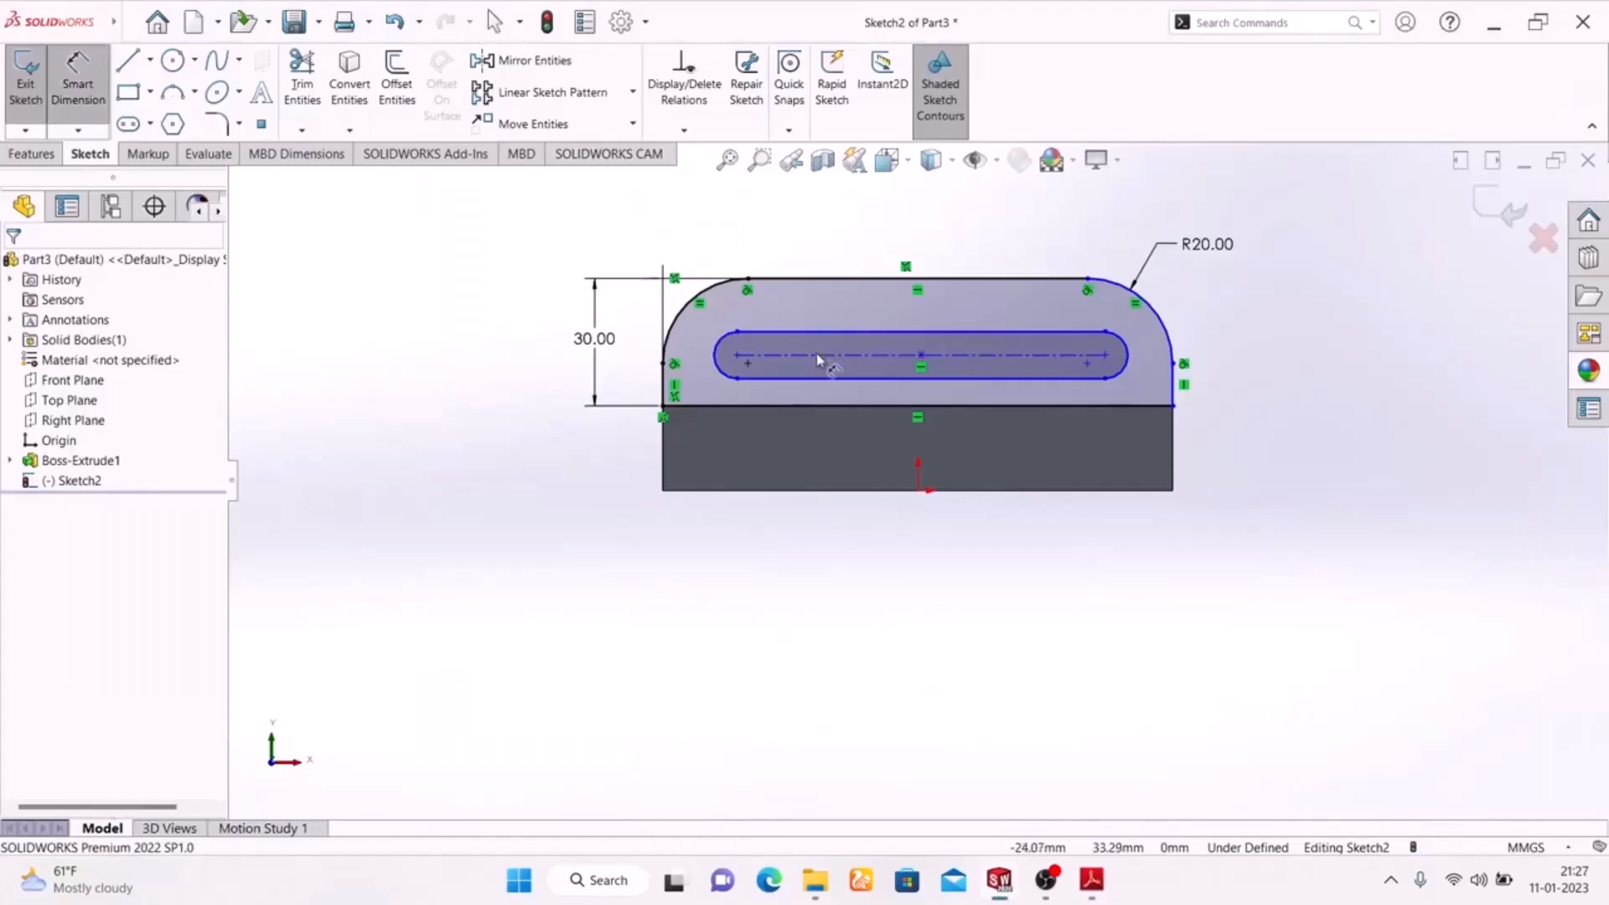
{"action": "left_click", "coordinate": [913, 332]}
{"action": "left_click", "coordinate": [931, 216]}
{"action": "type", "text": "80"}
{"action": "key", "text": "Return"}
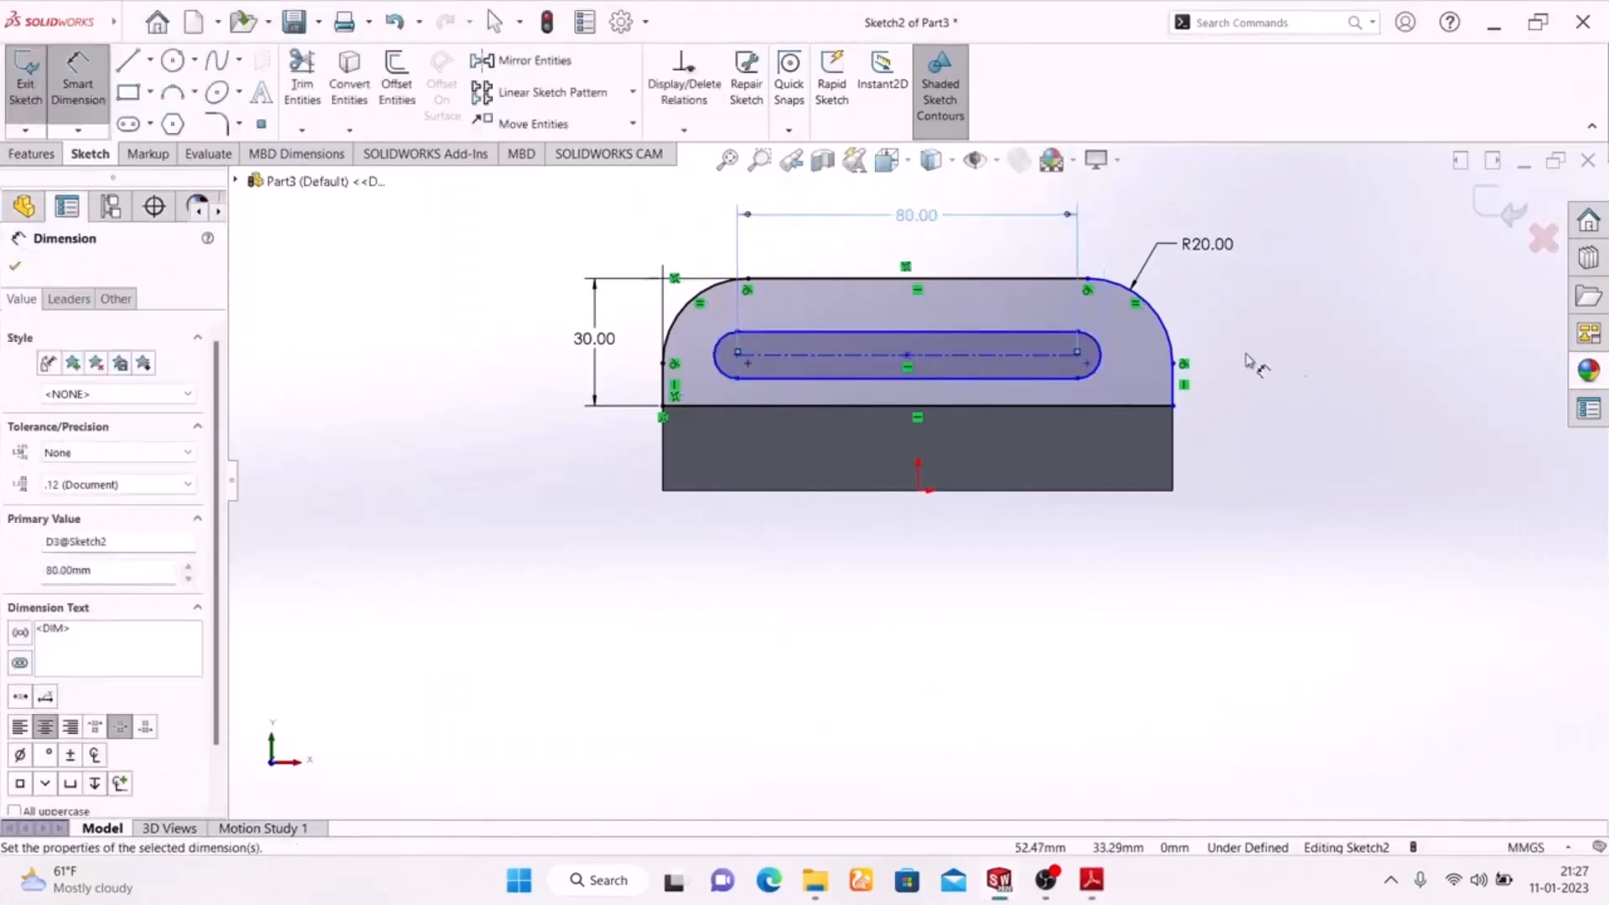
Check the slot's end radius in the exercise drawing and dimension it to 6 mm.
{"action": "left_click", "coordinate": [1091, 881]}
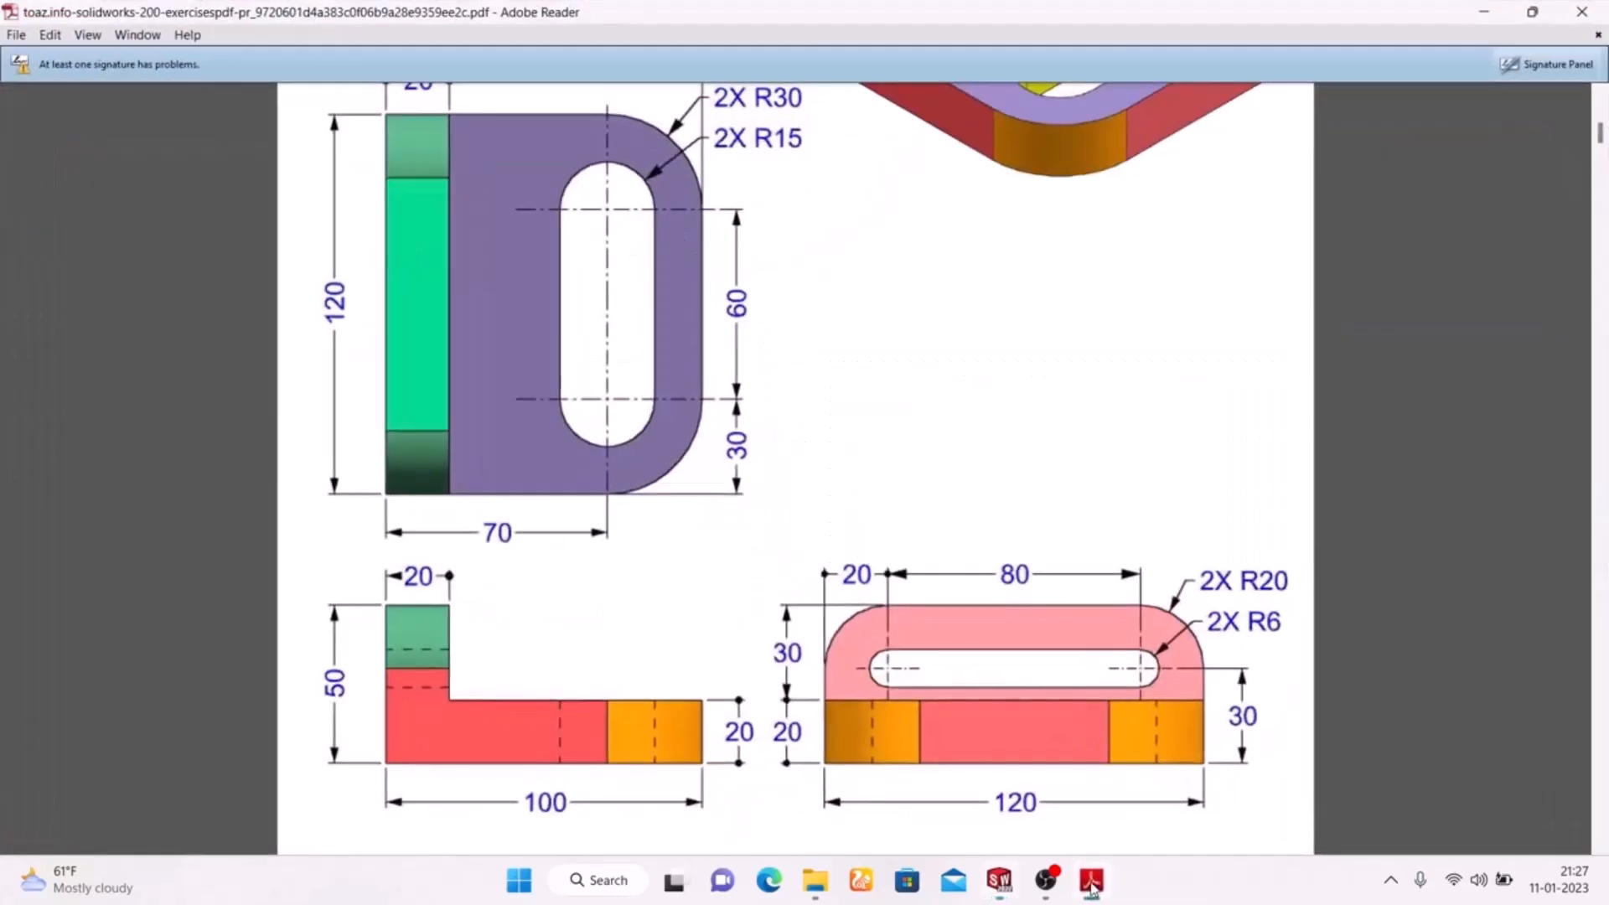
{"action": "left_click", "coordinate": [1091, 881]}
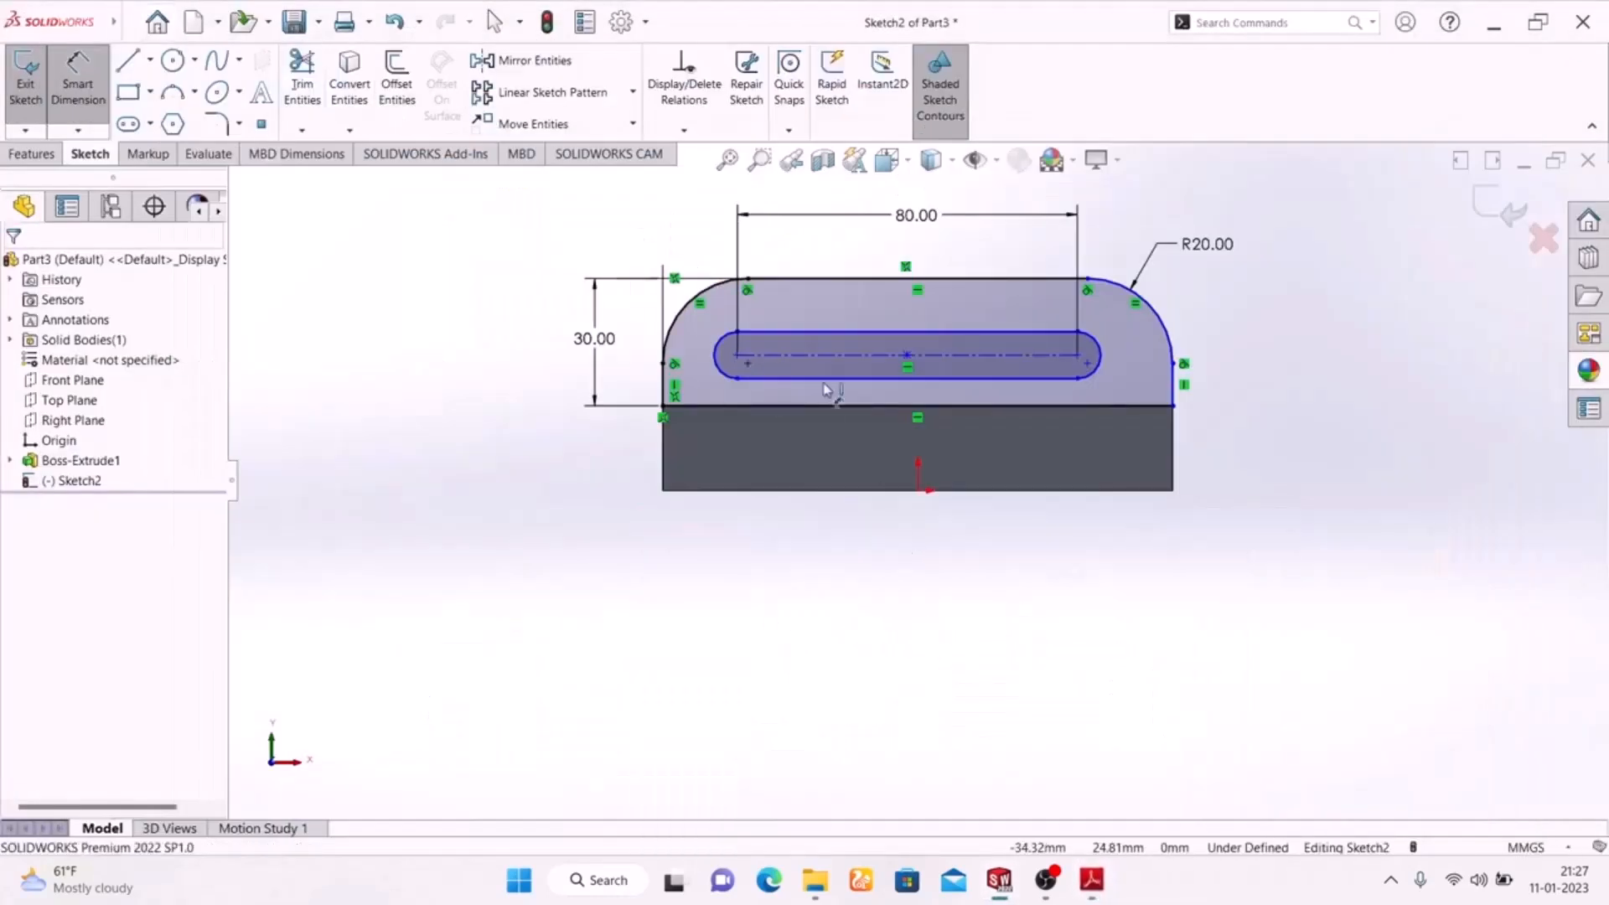
{"action": "left_click", "coordinate": [1098, 350]}
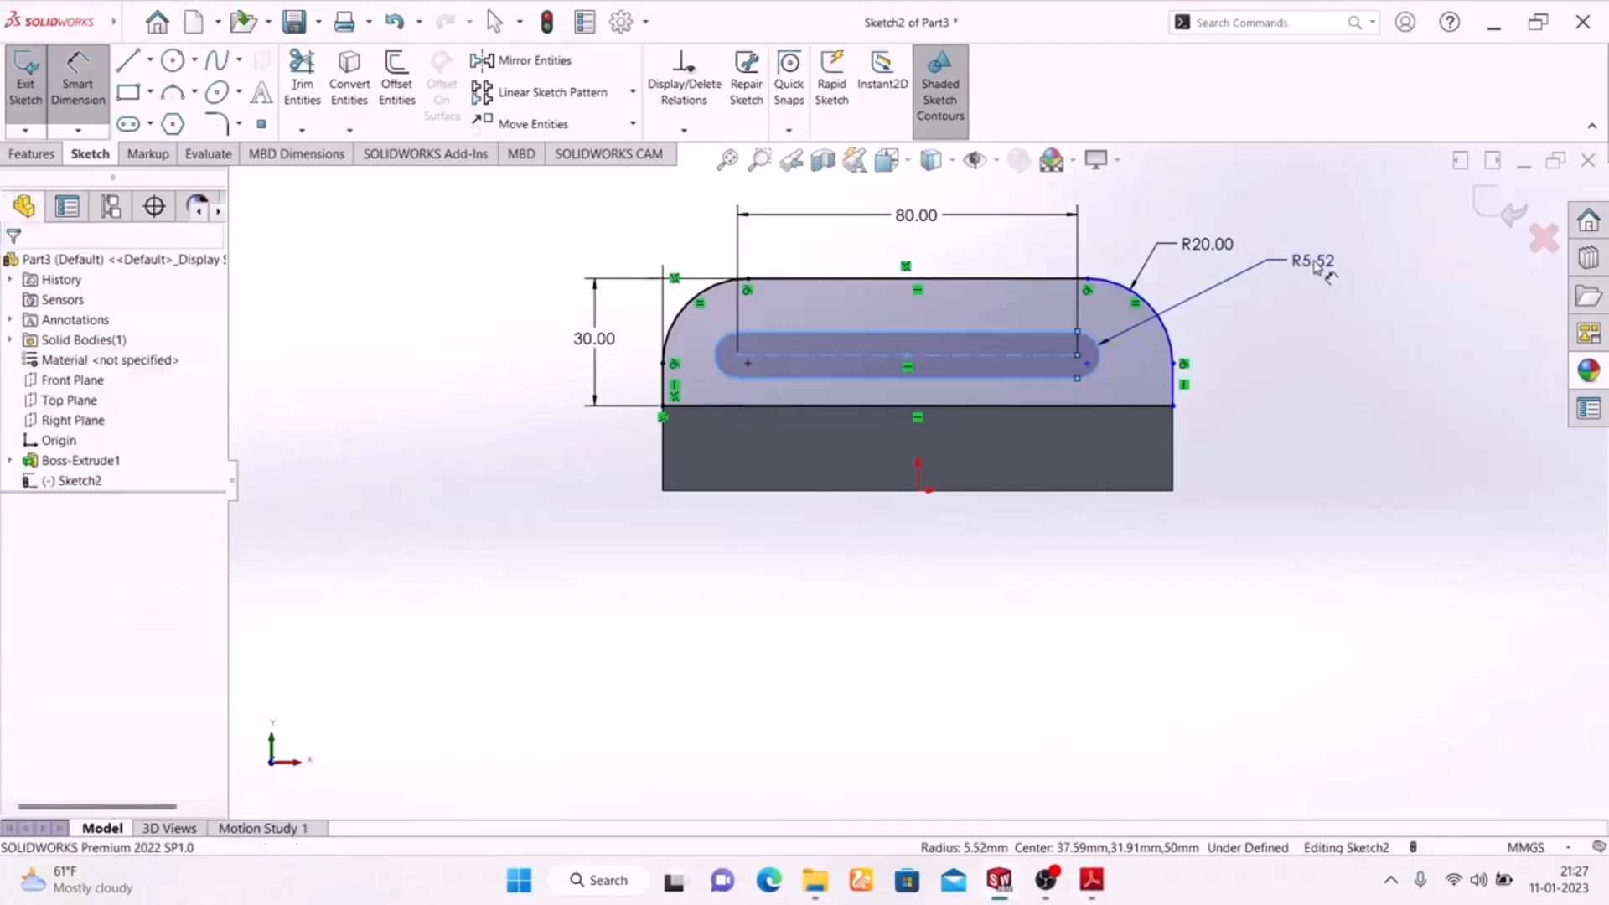
{"action": "left_click", "coordinate": [1311, 262]}
{"action": "type", "text": "6"}
{"action": "key", "text": "Return"}
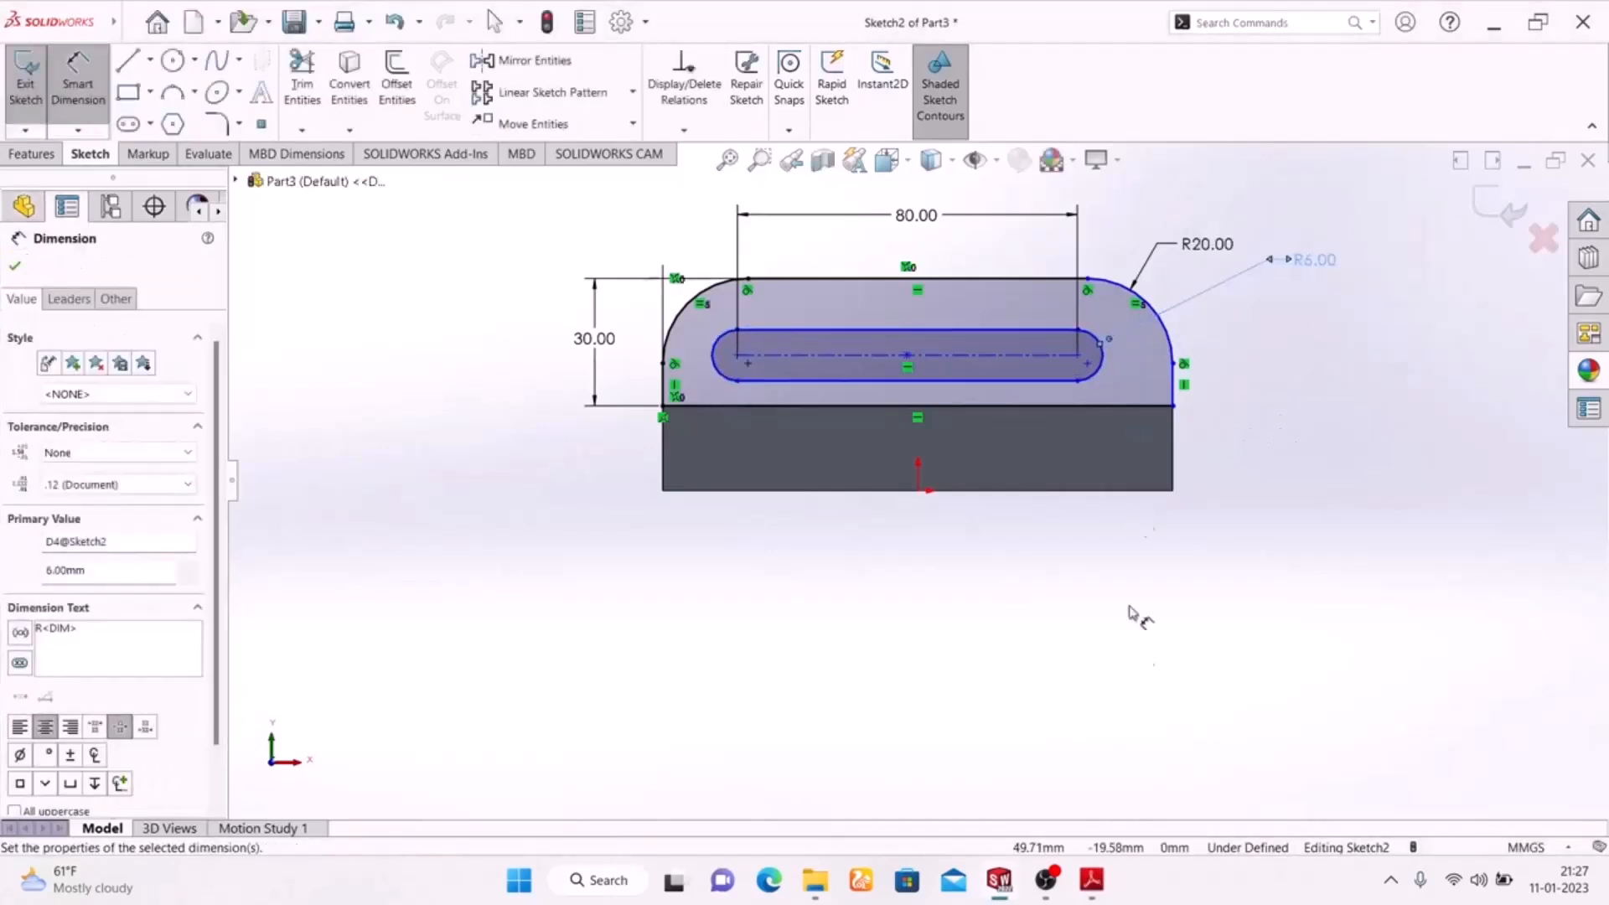
Check the slot's position in the exercise drawing and dimension its left arc centre 20 mm from the upright's left edge, aligning this with the 80 mm dimension.
{"action": "left_click", "coordinate": [1096, 887]}
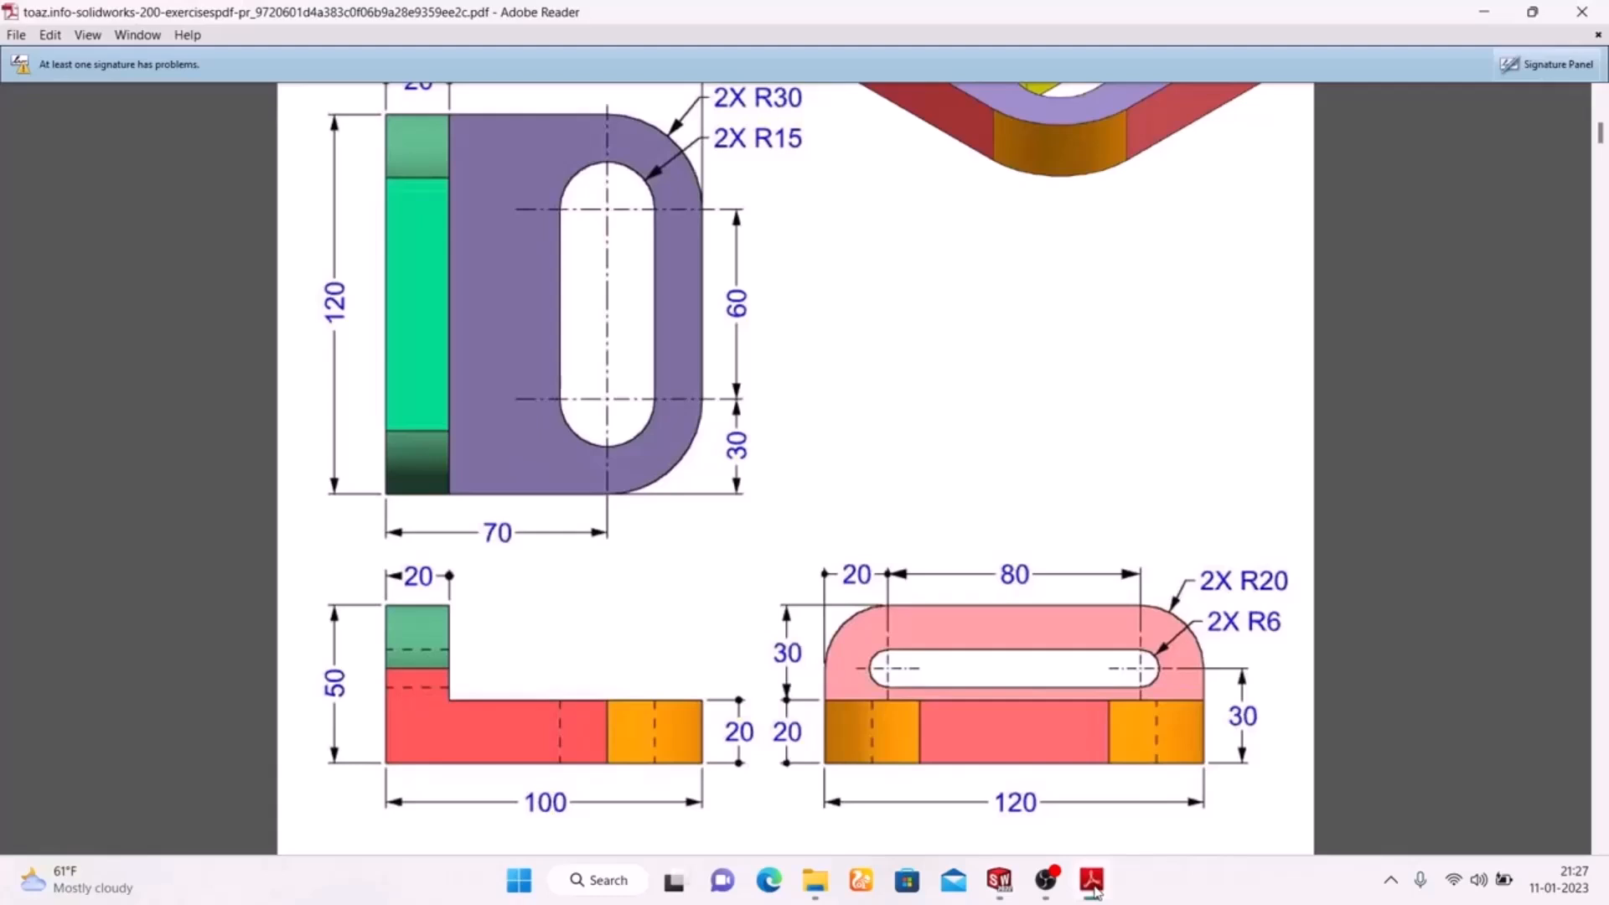
{"action": "left_click", "coordinate": [1091, 881]}
{"action": "left_click", "coordinate": [1092, 882]}
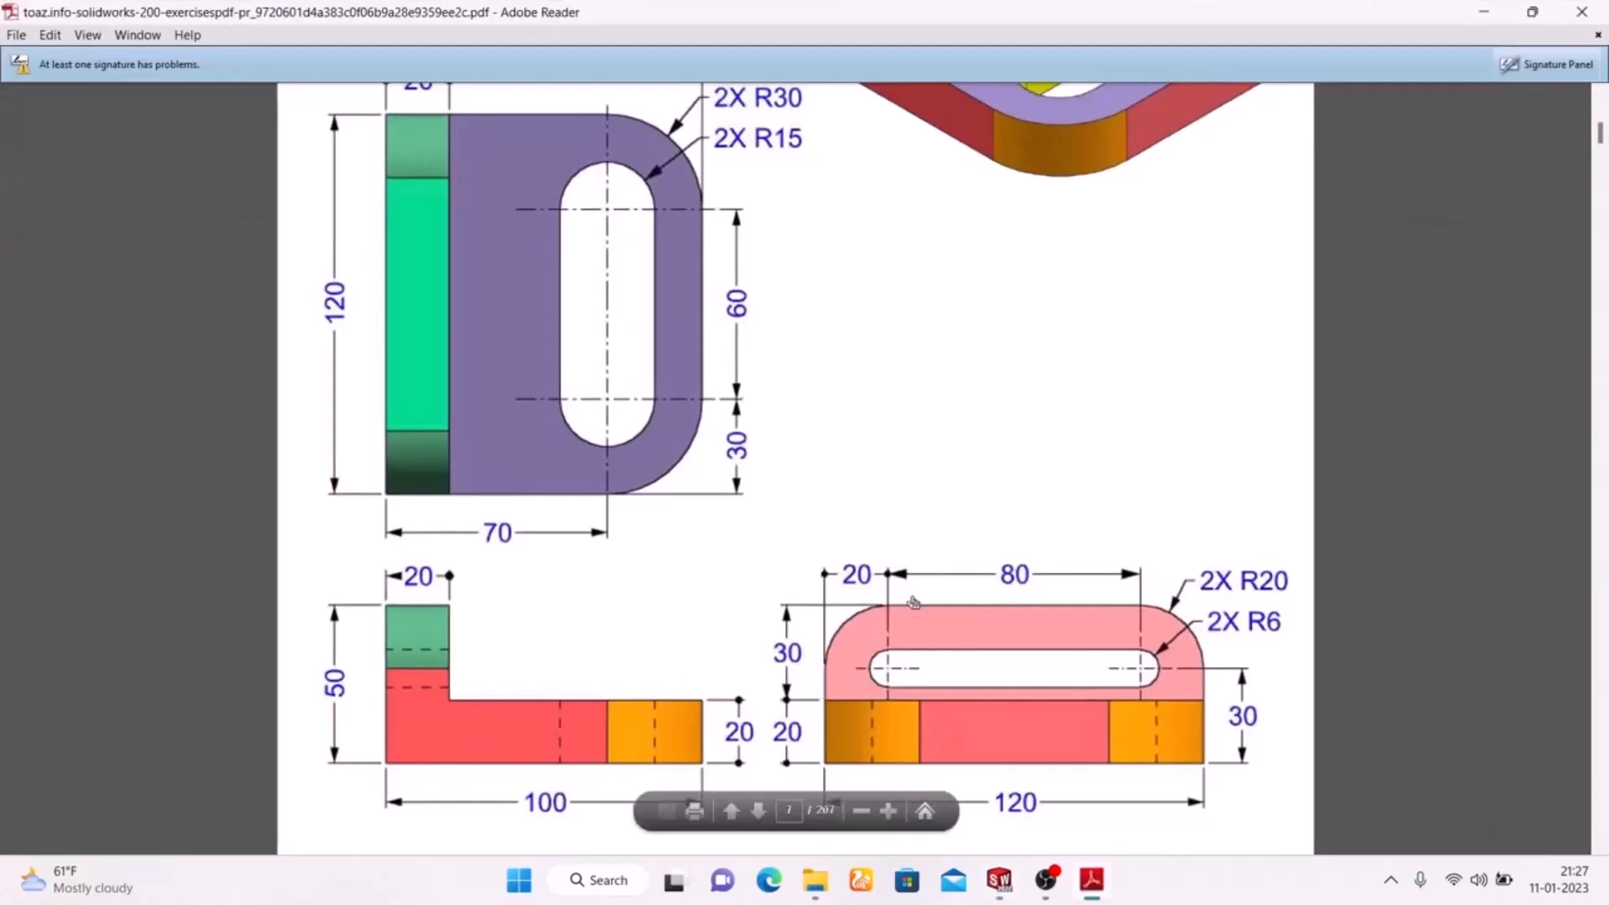
{"action": "left_click", "coordinate": [1093, 885]}
{"action": "left_click", "coordinate": [103, 95]}
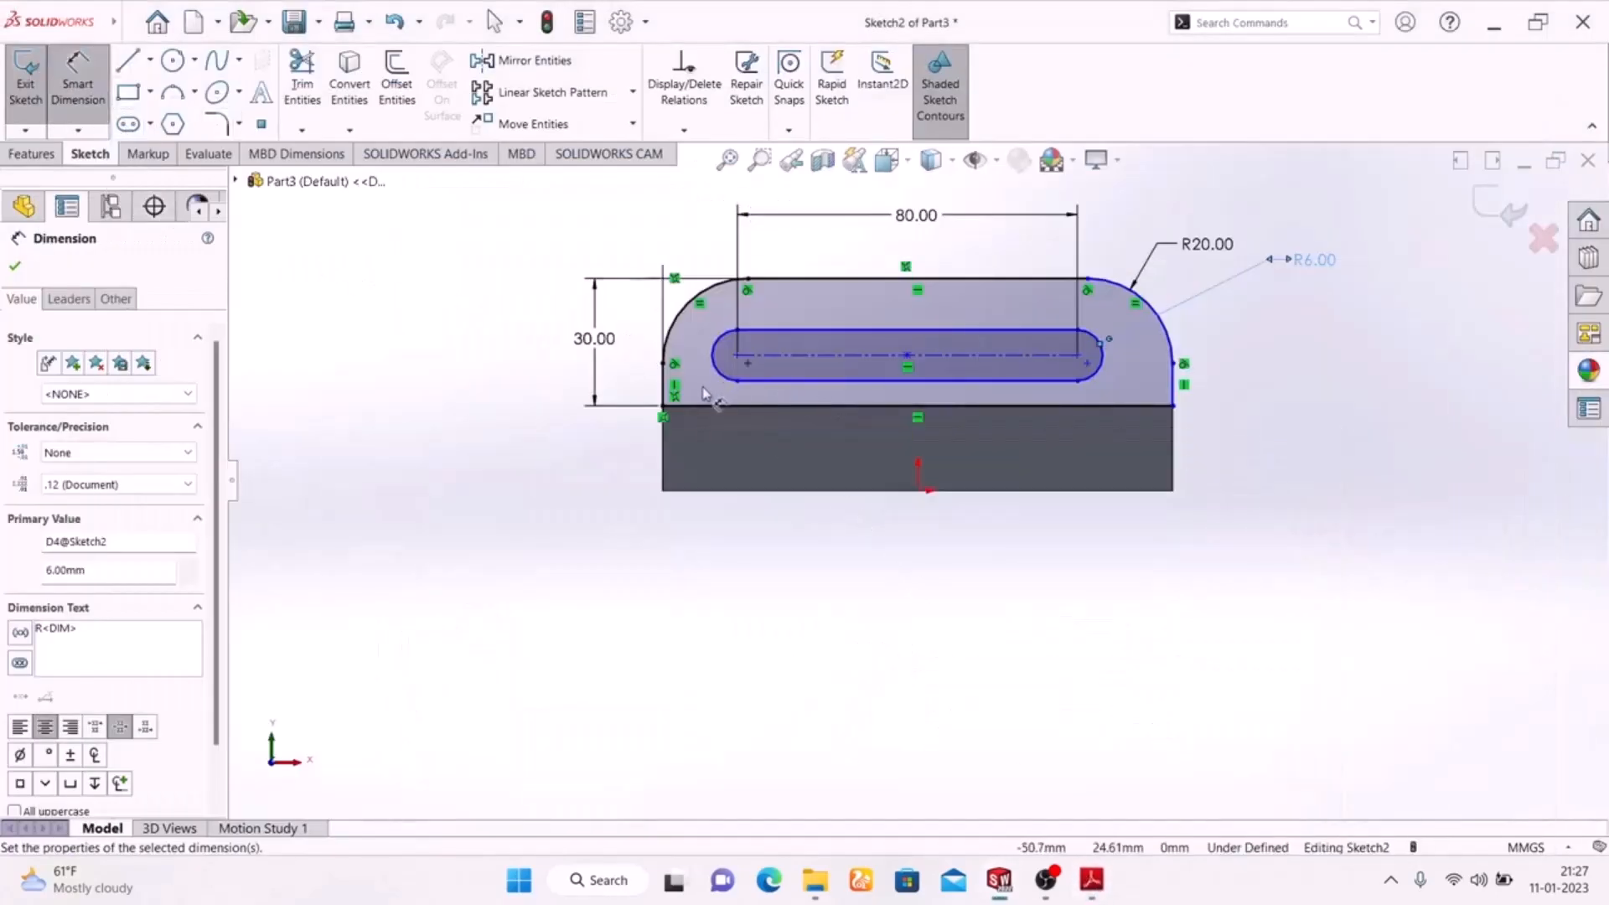
{"action": "left_click", "coordinate": [667, 385]}
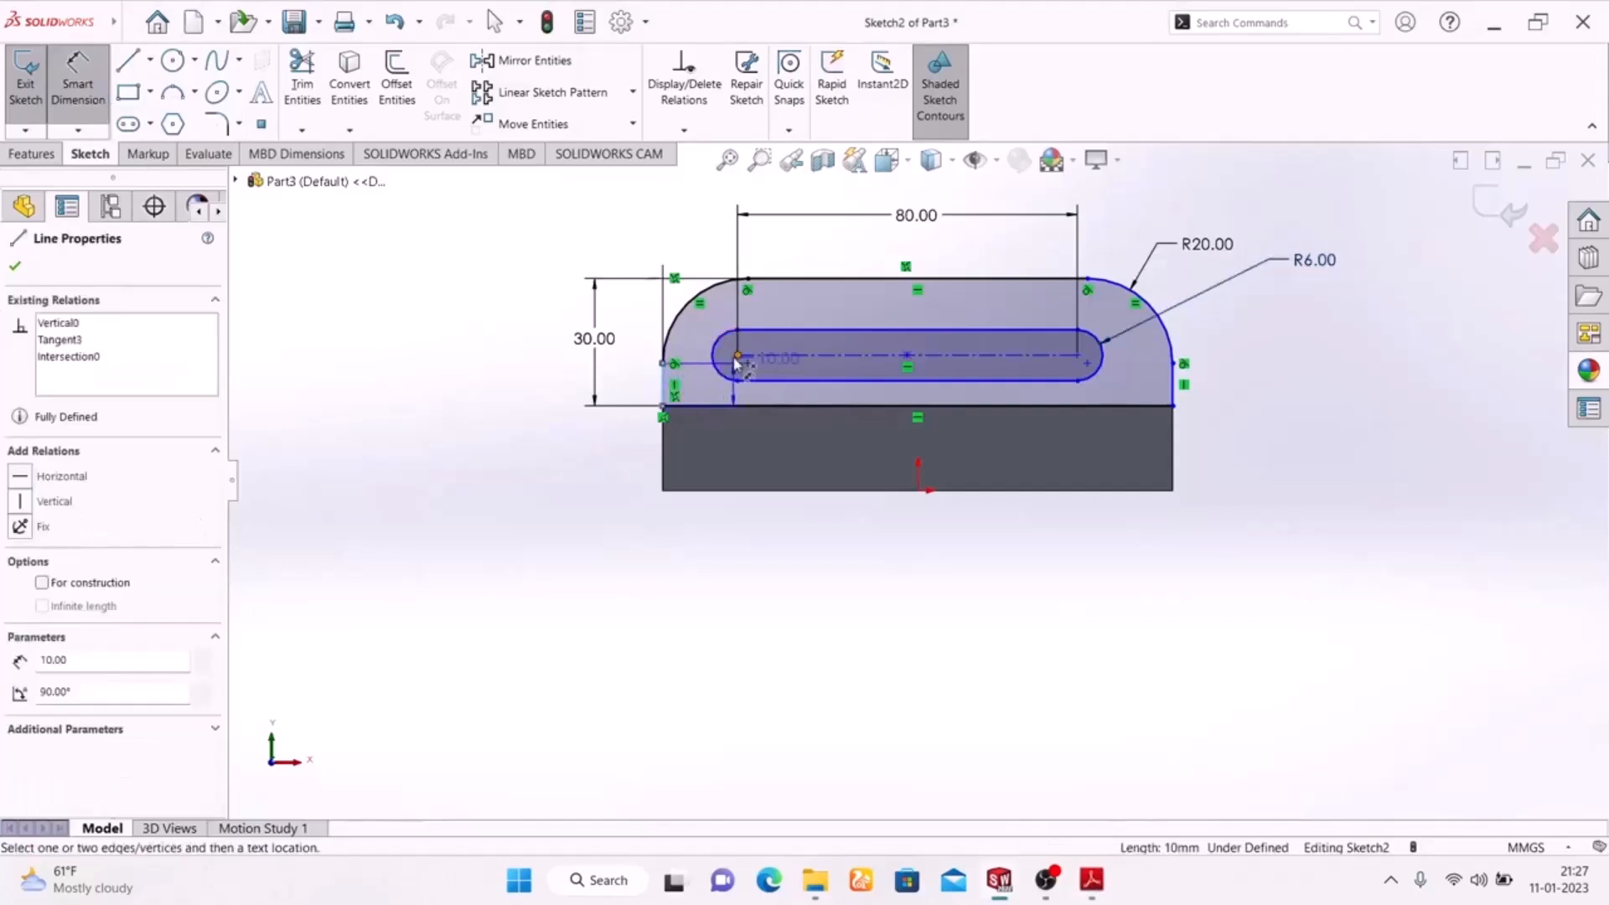
{"action": "left_click", "coordinate": [737, 357]}
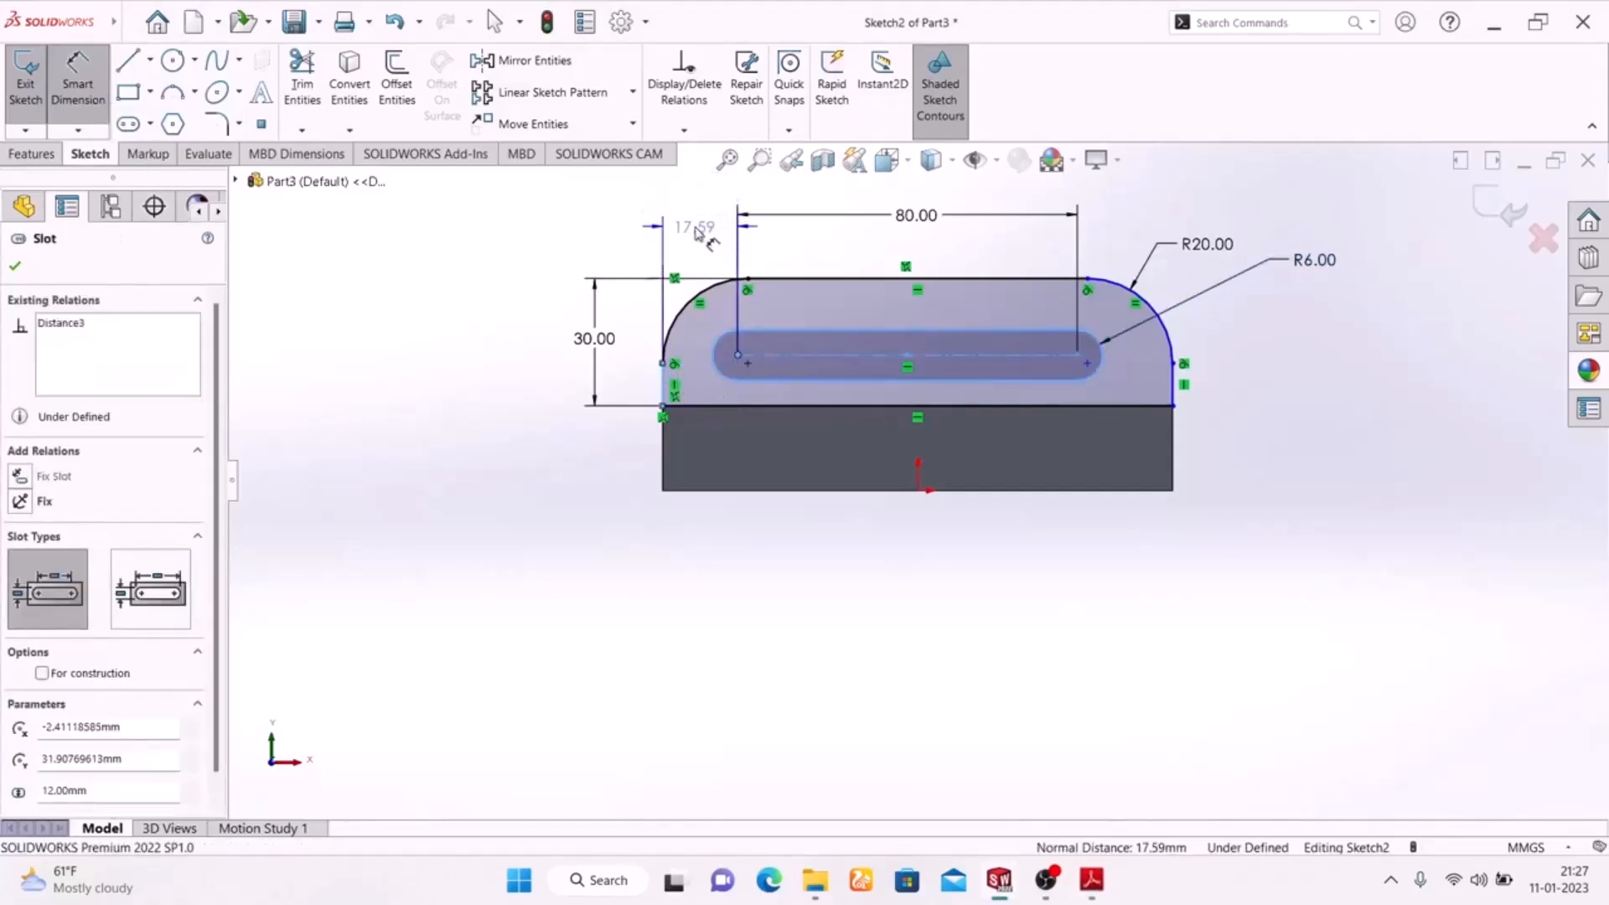
{"action": "left_click", "coordinate": [692, 231]}
{"action": "type", "text": "20"}
{"action": "key", "text": "Return"}
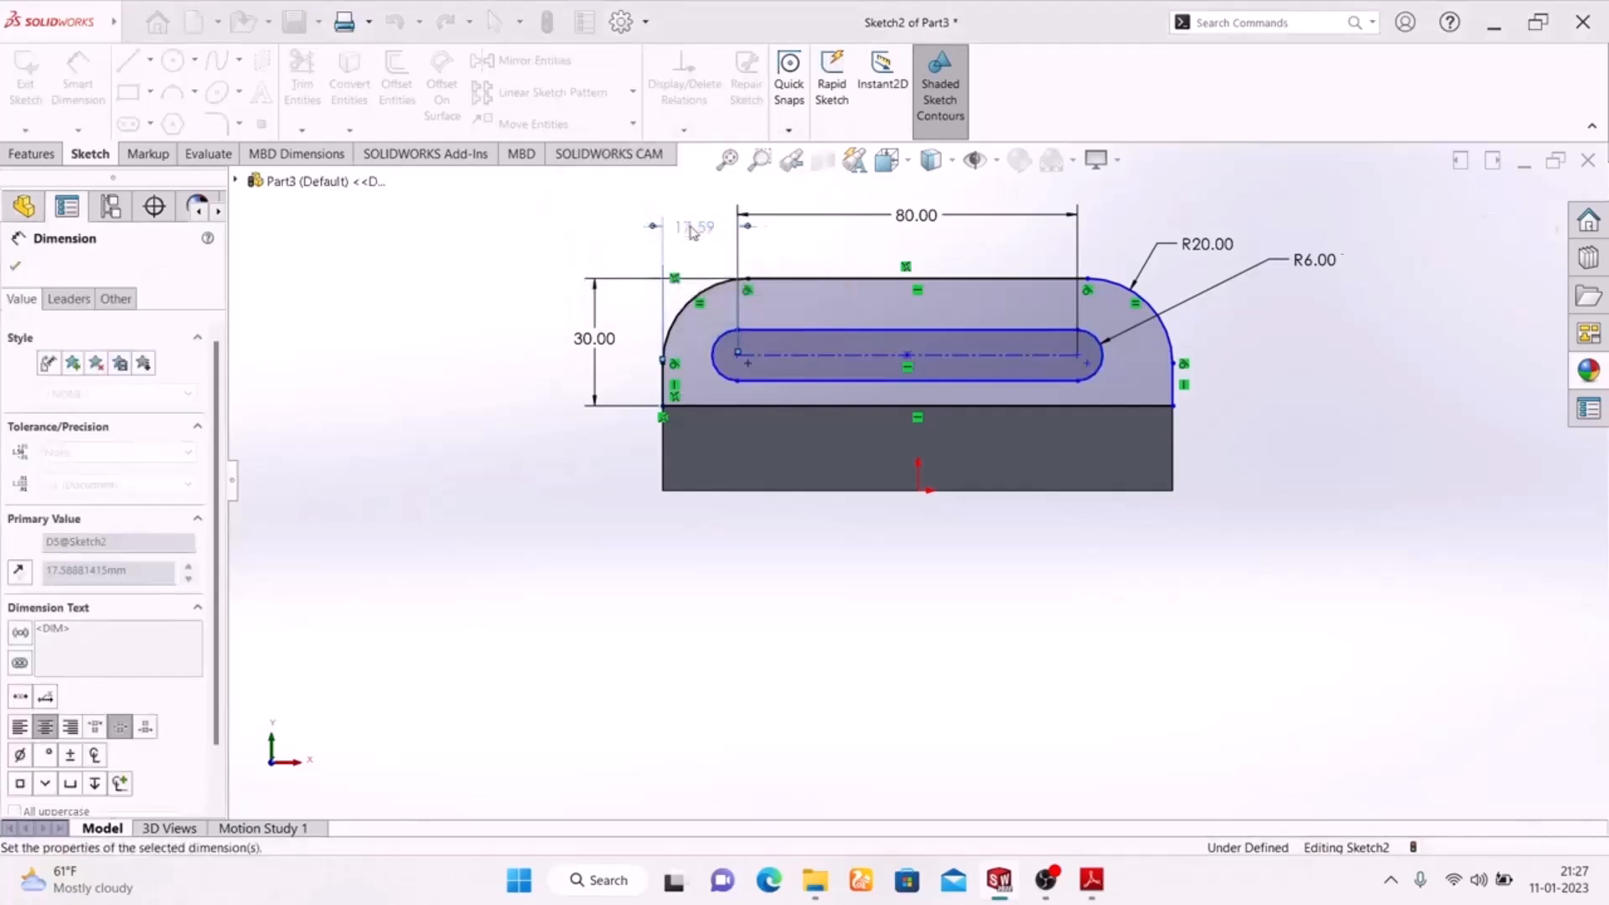
{"action": "left_click_drag", "start_coordinate": [704, 239], "coordinate": [708, 222]}
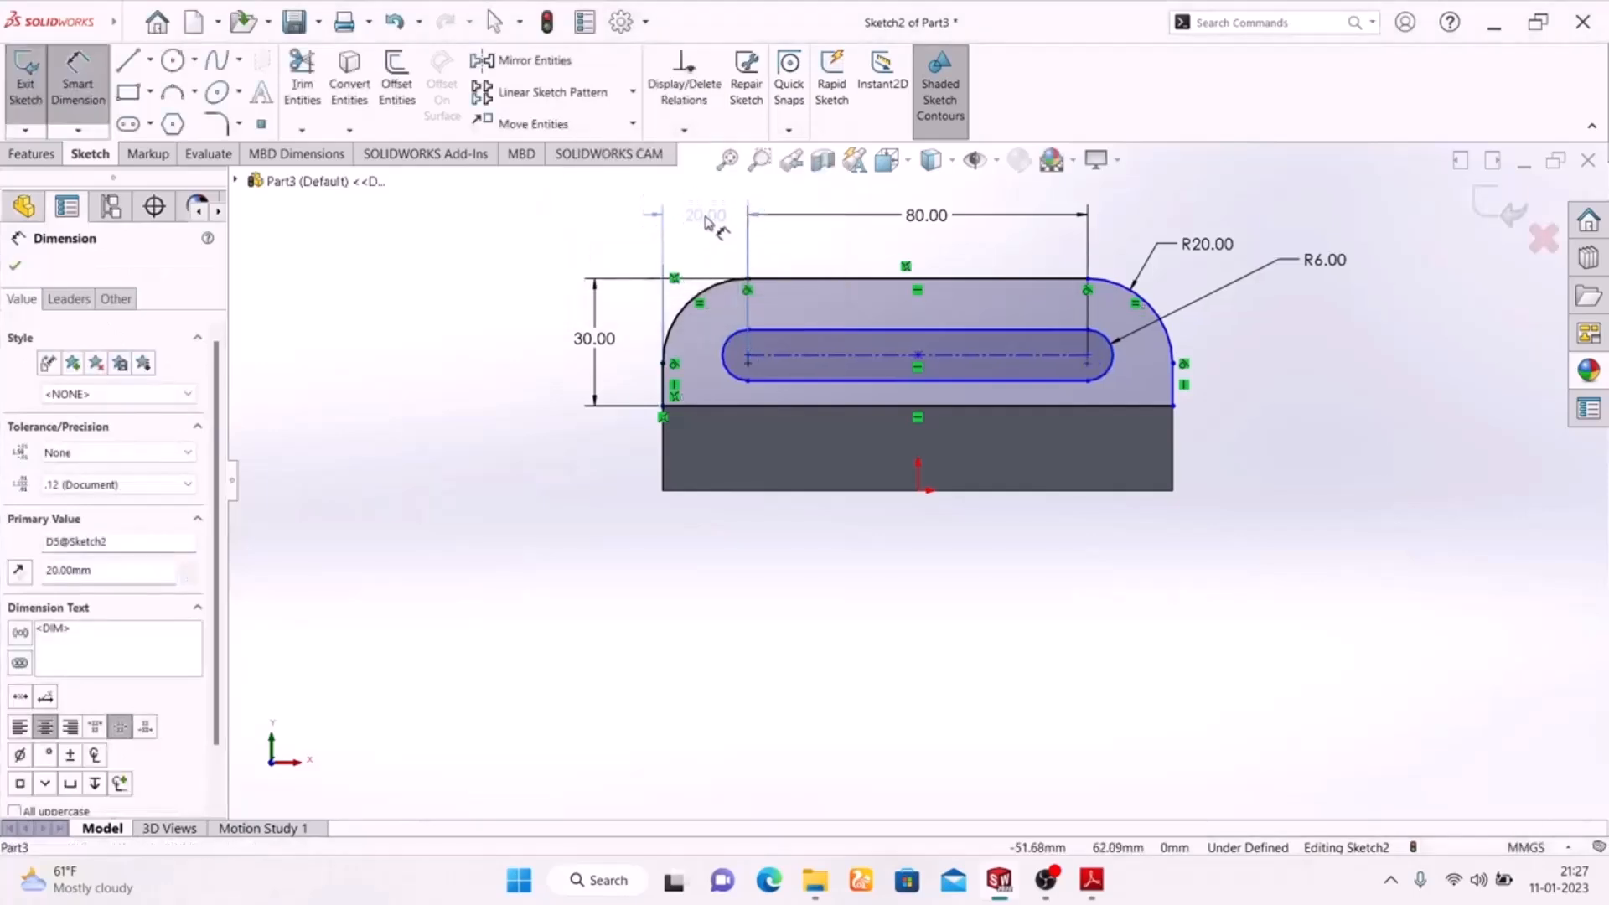
{"action": "left_click", "coordinate": [464, 438]}
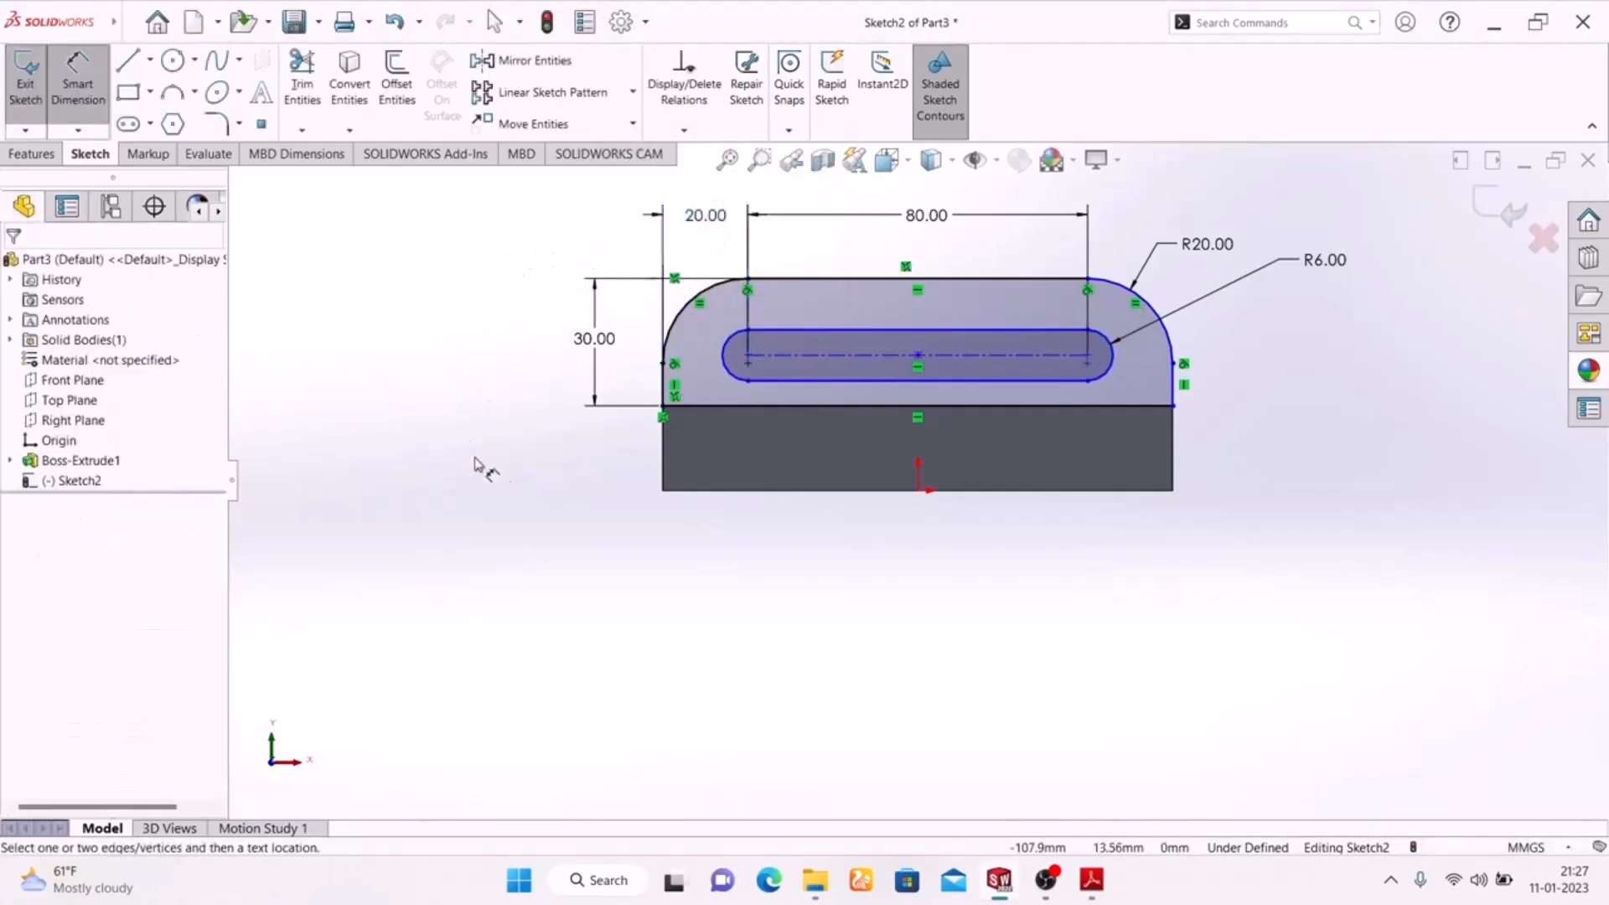
Finish the upright's sketch, check its thickness in the exercise drawing and extrude it 20 mm in the reversed direction, over the base plate.
{"action": "left_click", "coordinate": [1089, 881]}
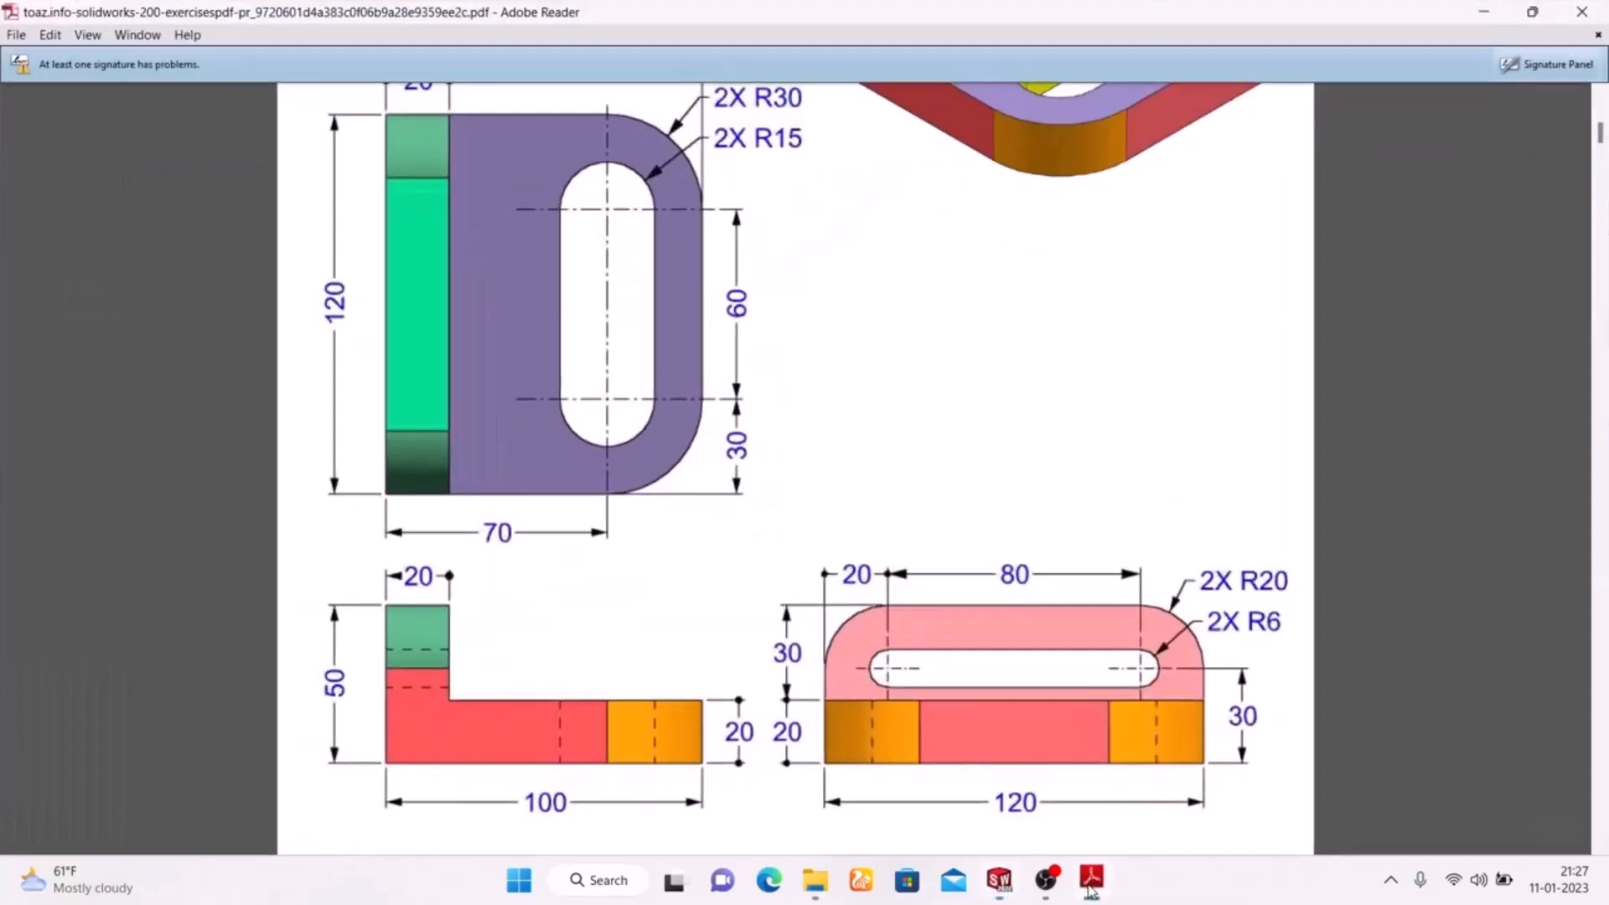
{"action": "left_click", "coordinate": [1089, 881]}
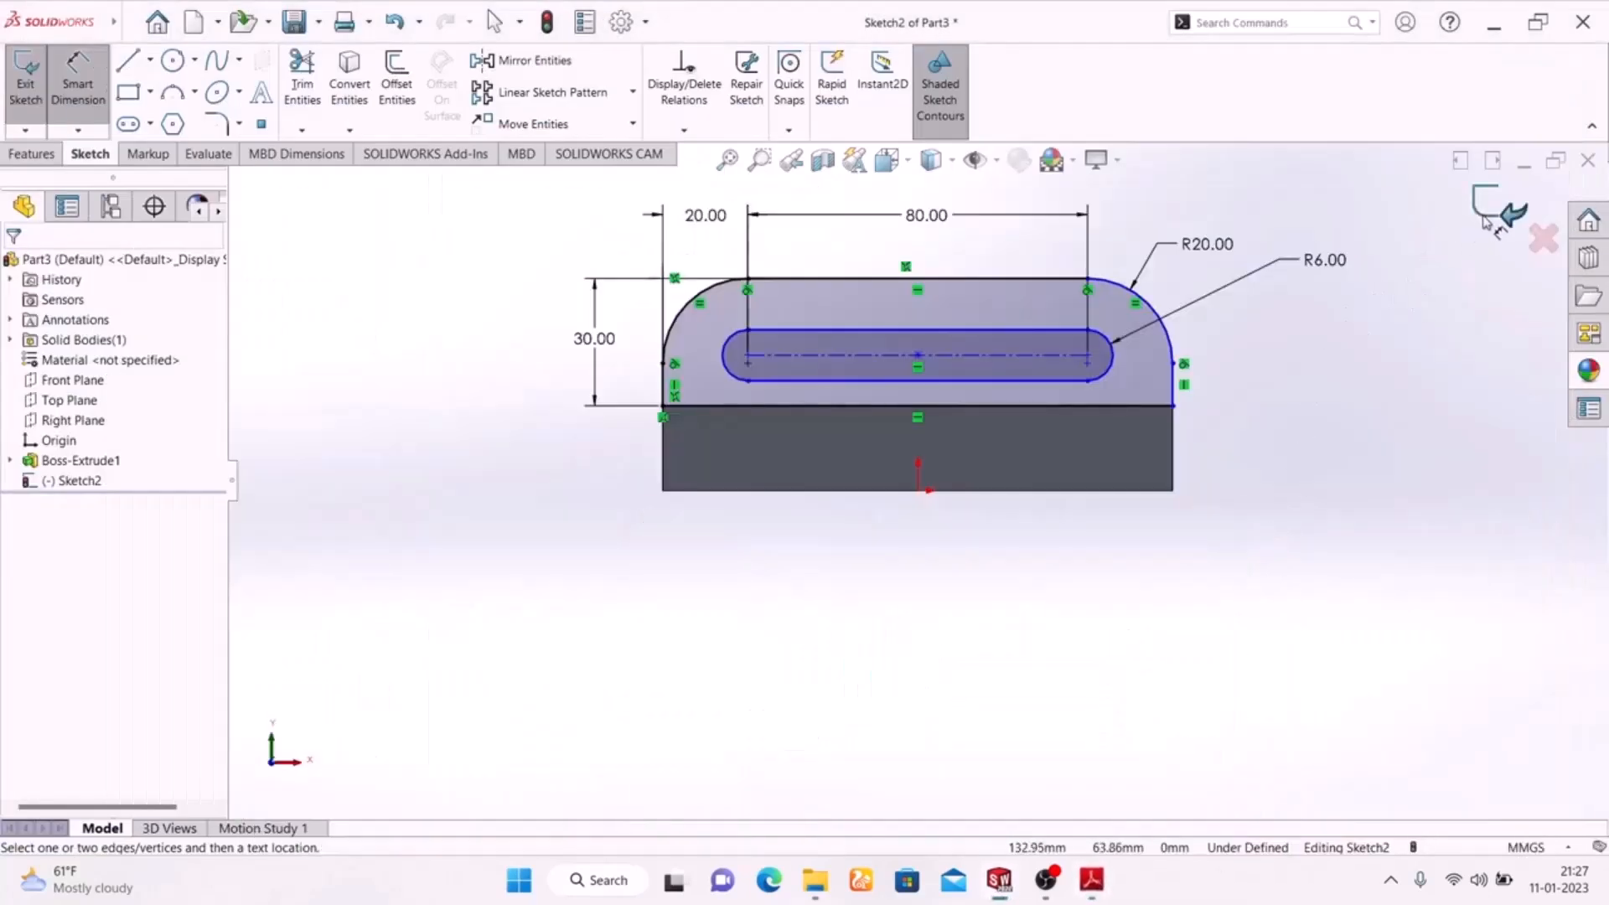
{"action": "left_click", "coordinate": [1497, 208]}
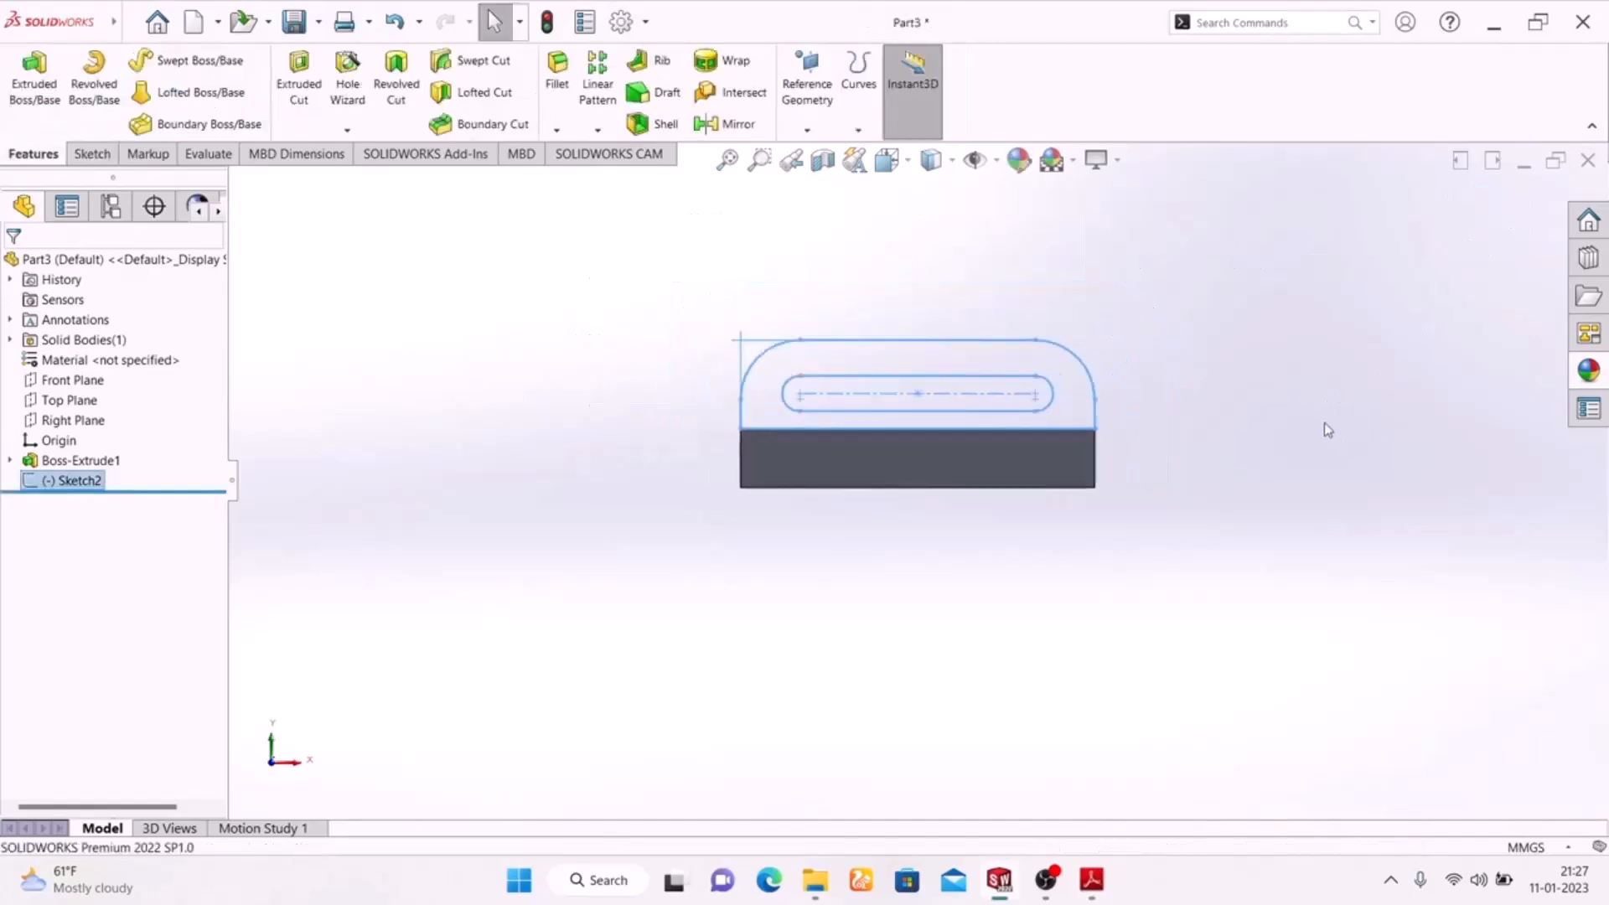
{"action": "key", "text": "space"}
{"action": "left_click", "coordinate": [1521, 389]}
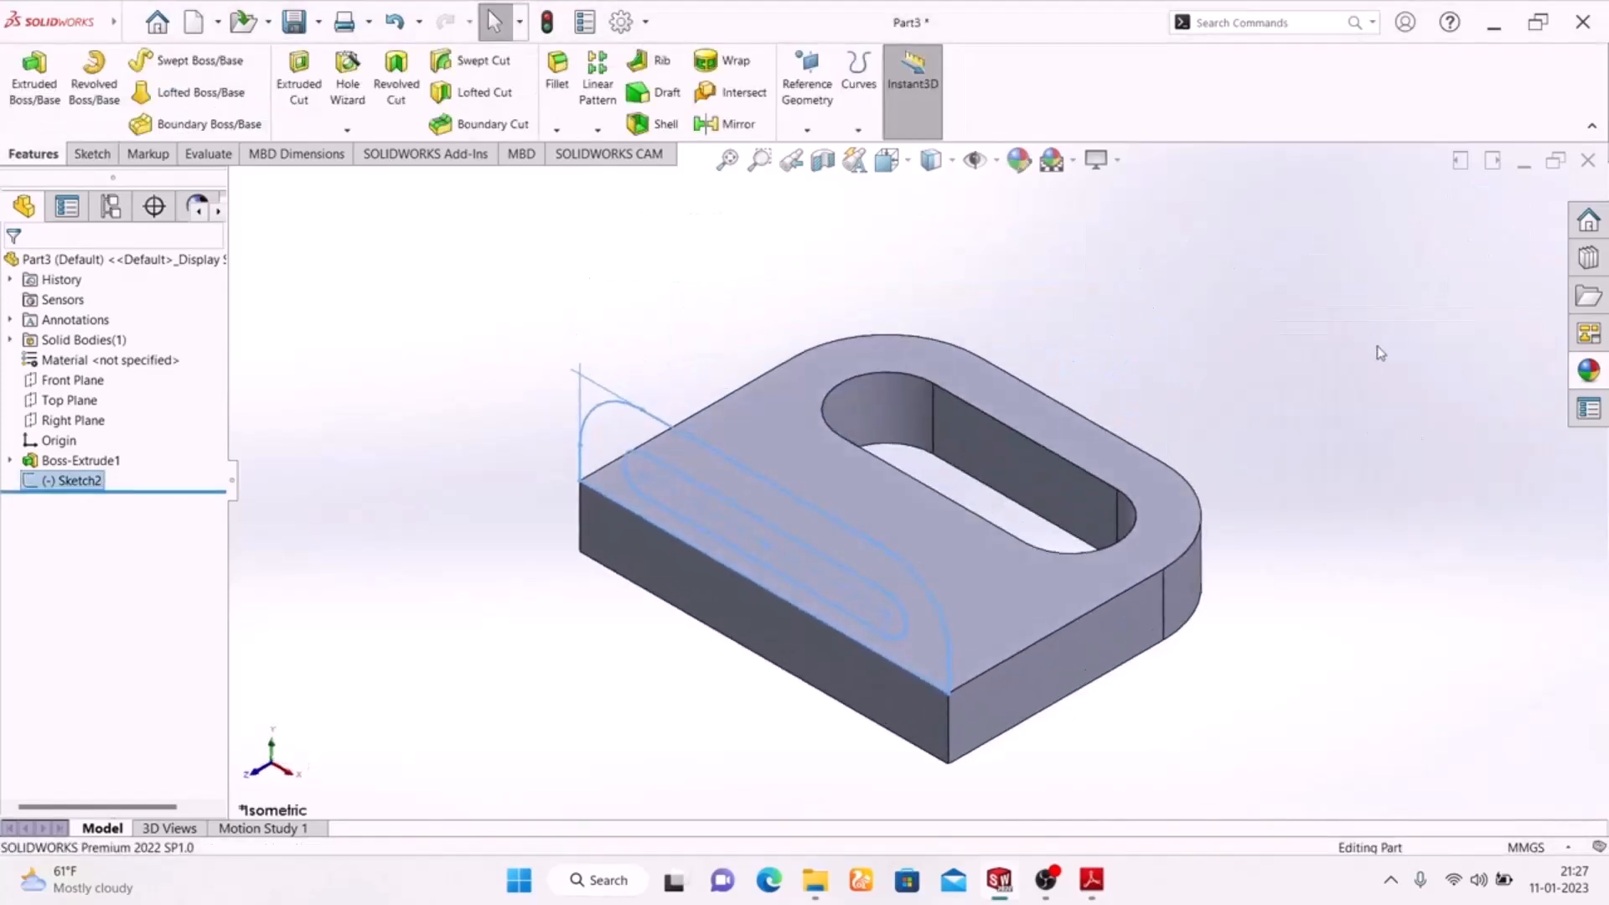
{"action": "left_click", "coordinate": [1089, 880]}
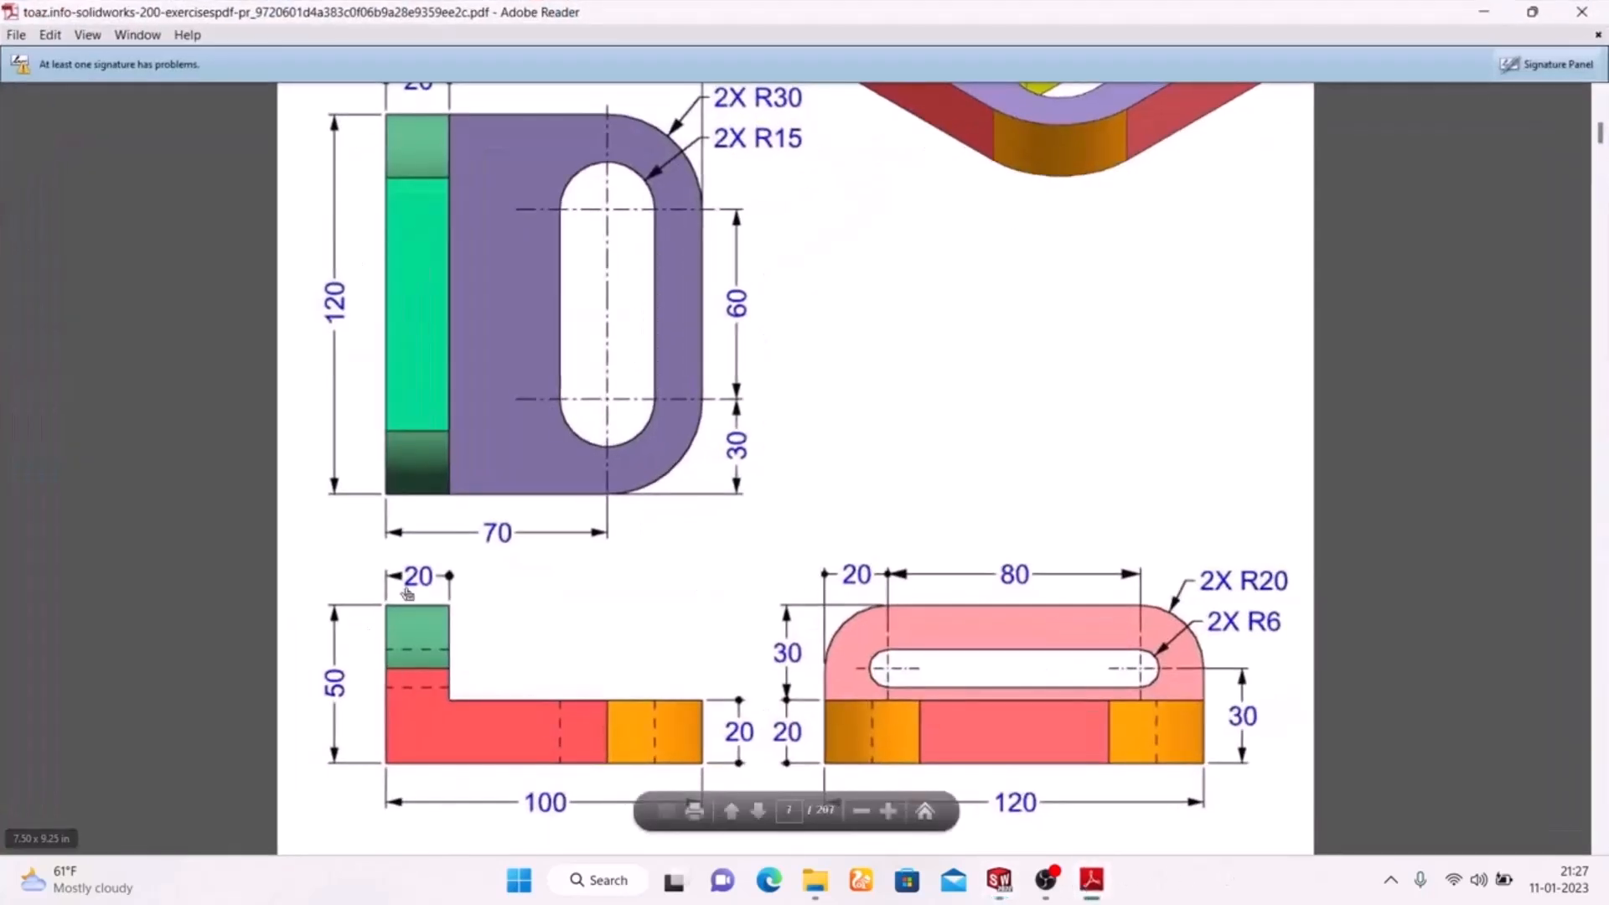
{"action": "left_click", "coordinate": [1089, 881]}
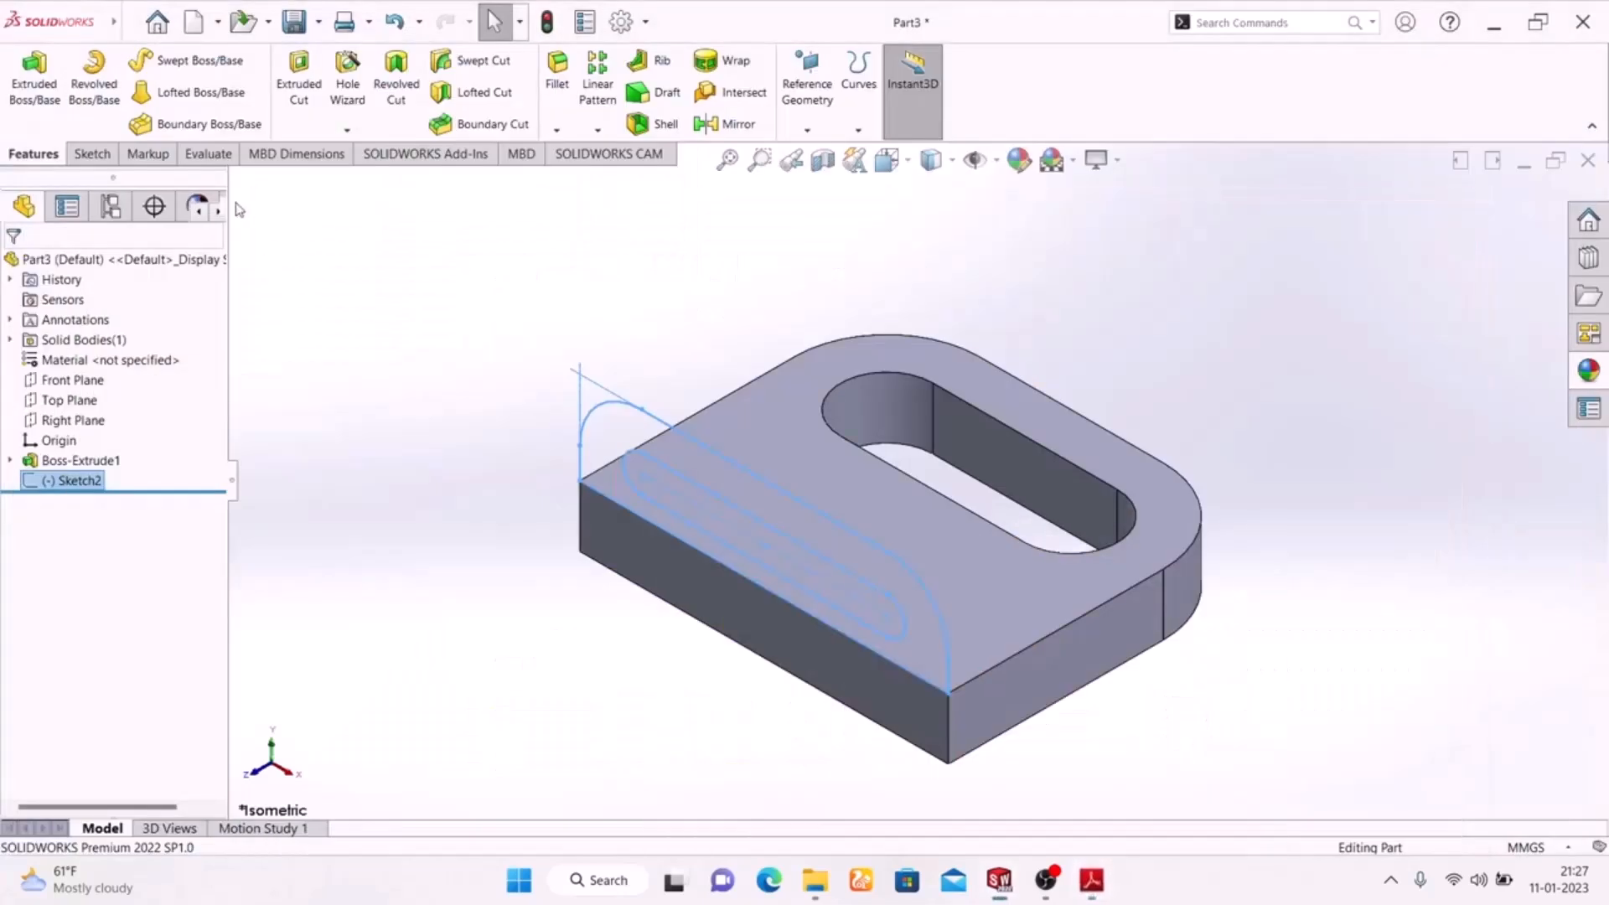
{"action": "left_click", "coordinate": [34, 76]}
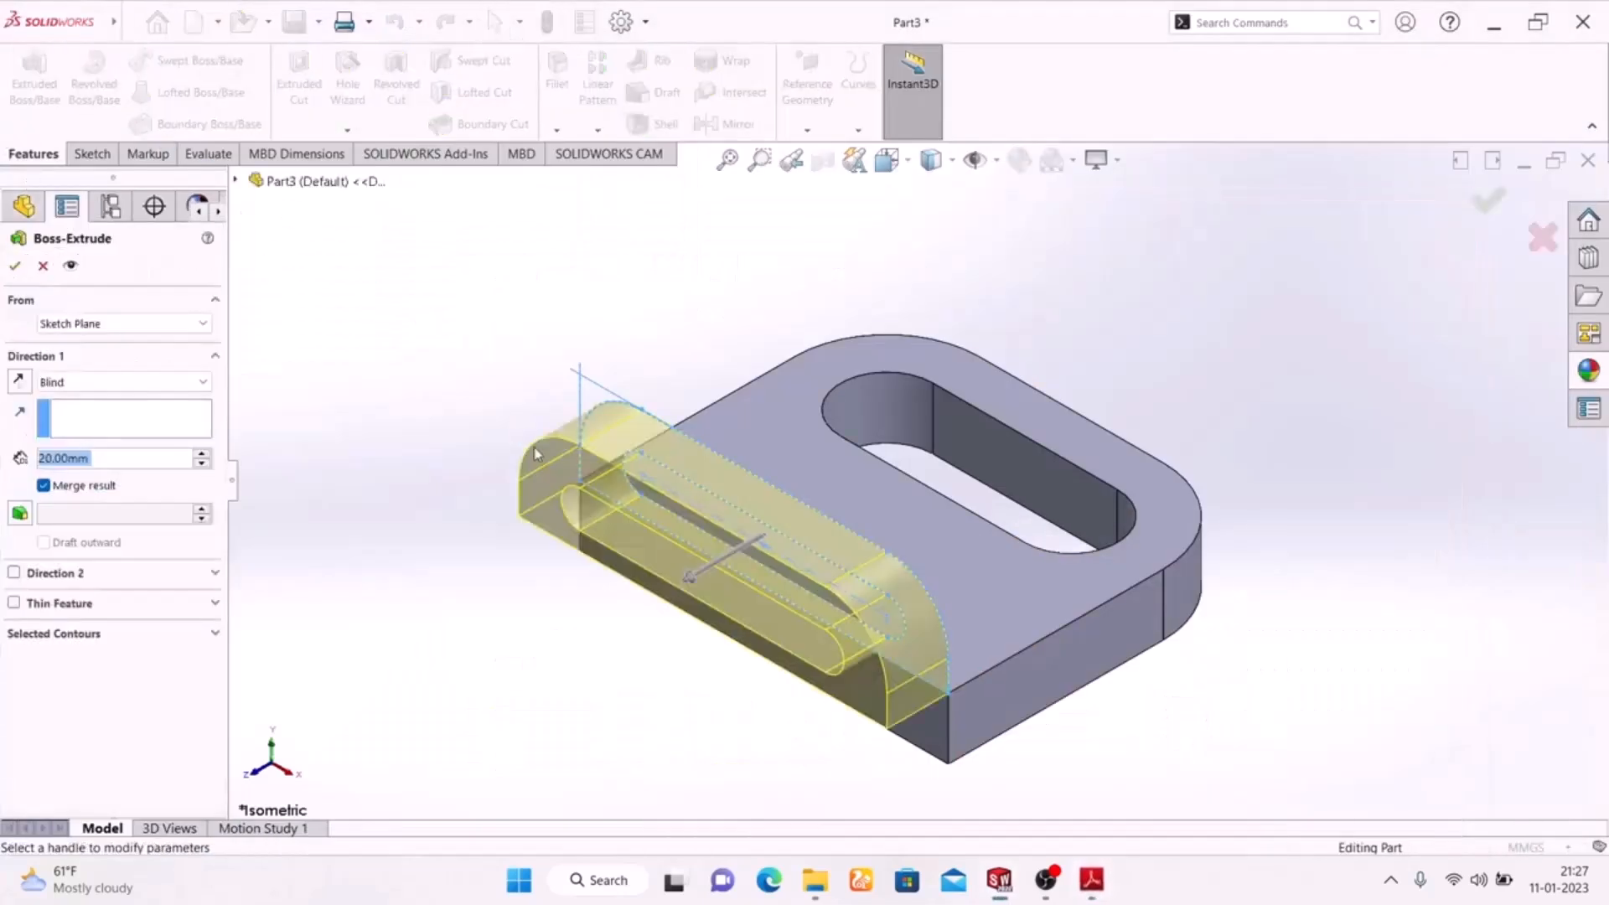
{"action": "left_click", "coordinate": [19, 381]}
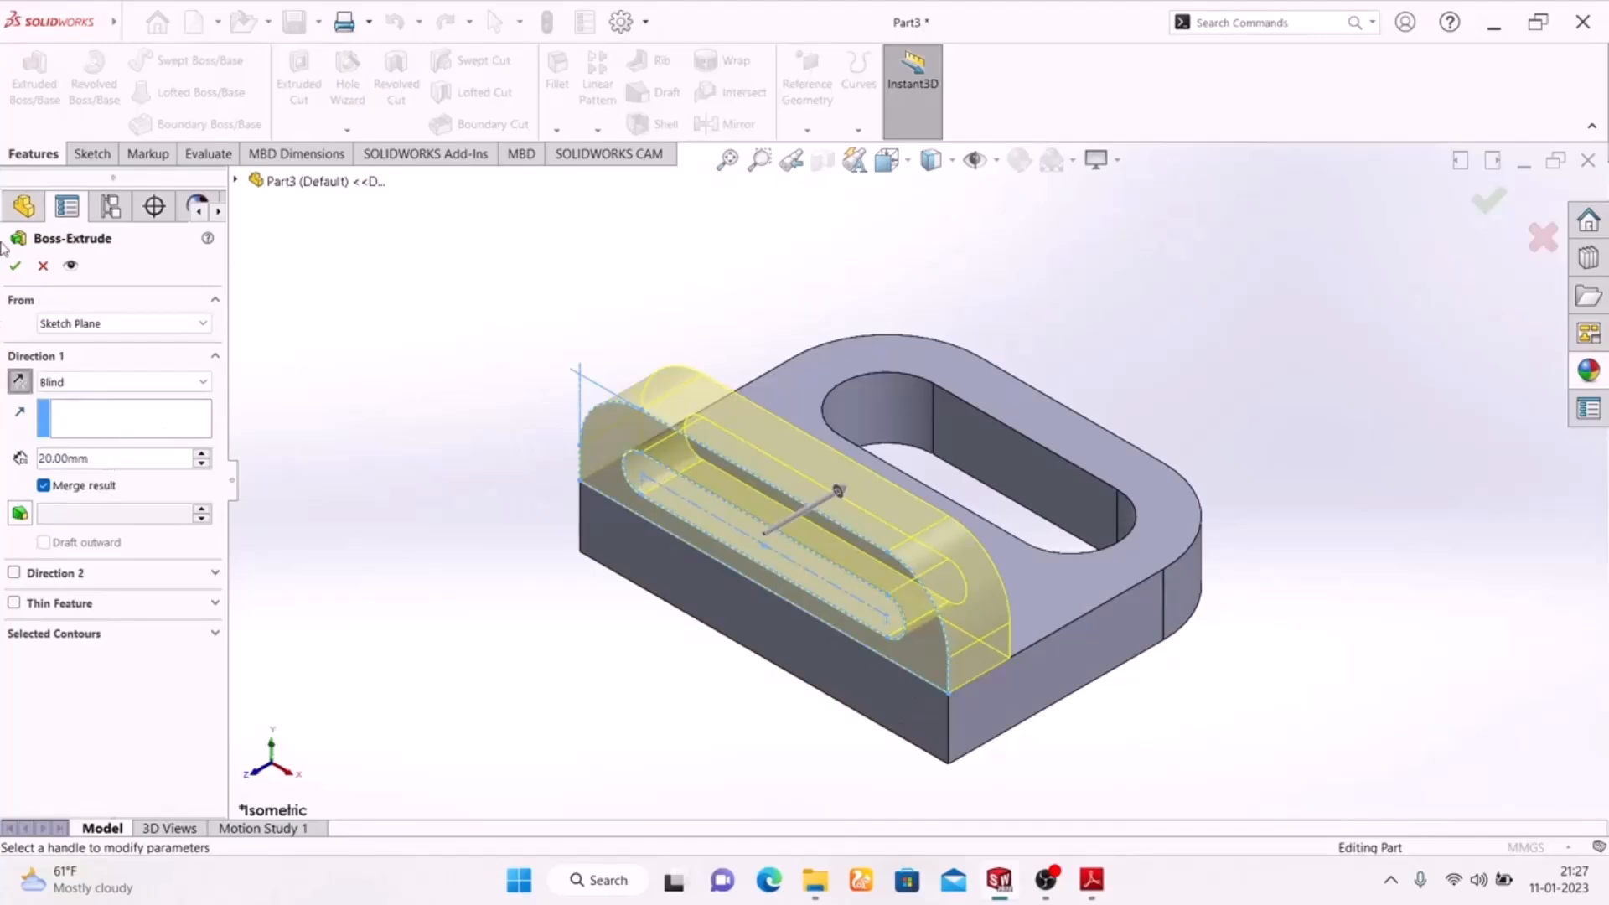
{"action": "left_click", "coordinate": [14, 266]}
{"action": "middle_click_drag", "start_coordinate": [427, 581], "coordinate": [277, 655]}
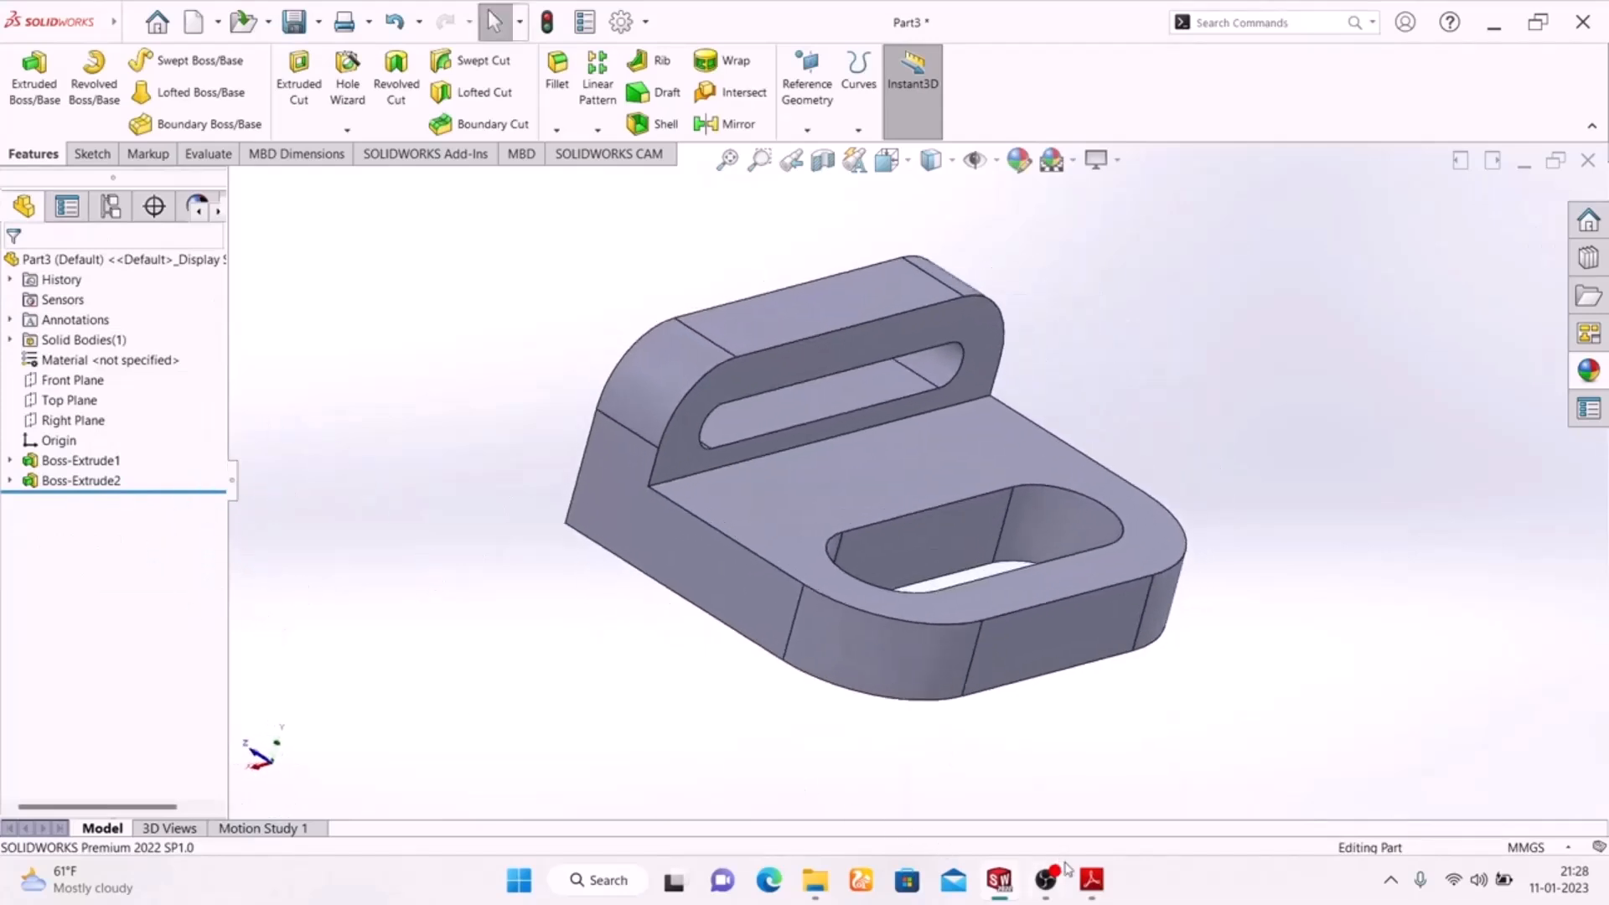
Check the face colours of the bracket in the Exercise-02 drawing.
{"action": "left_click", "coordinate": [1090, 879]}
{"action": "scroll", "coordinate": [950, 434], "scroll_direction": "up", "scroll_amount": 3}
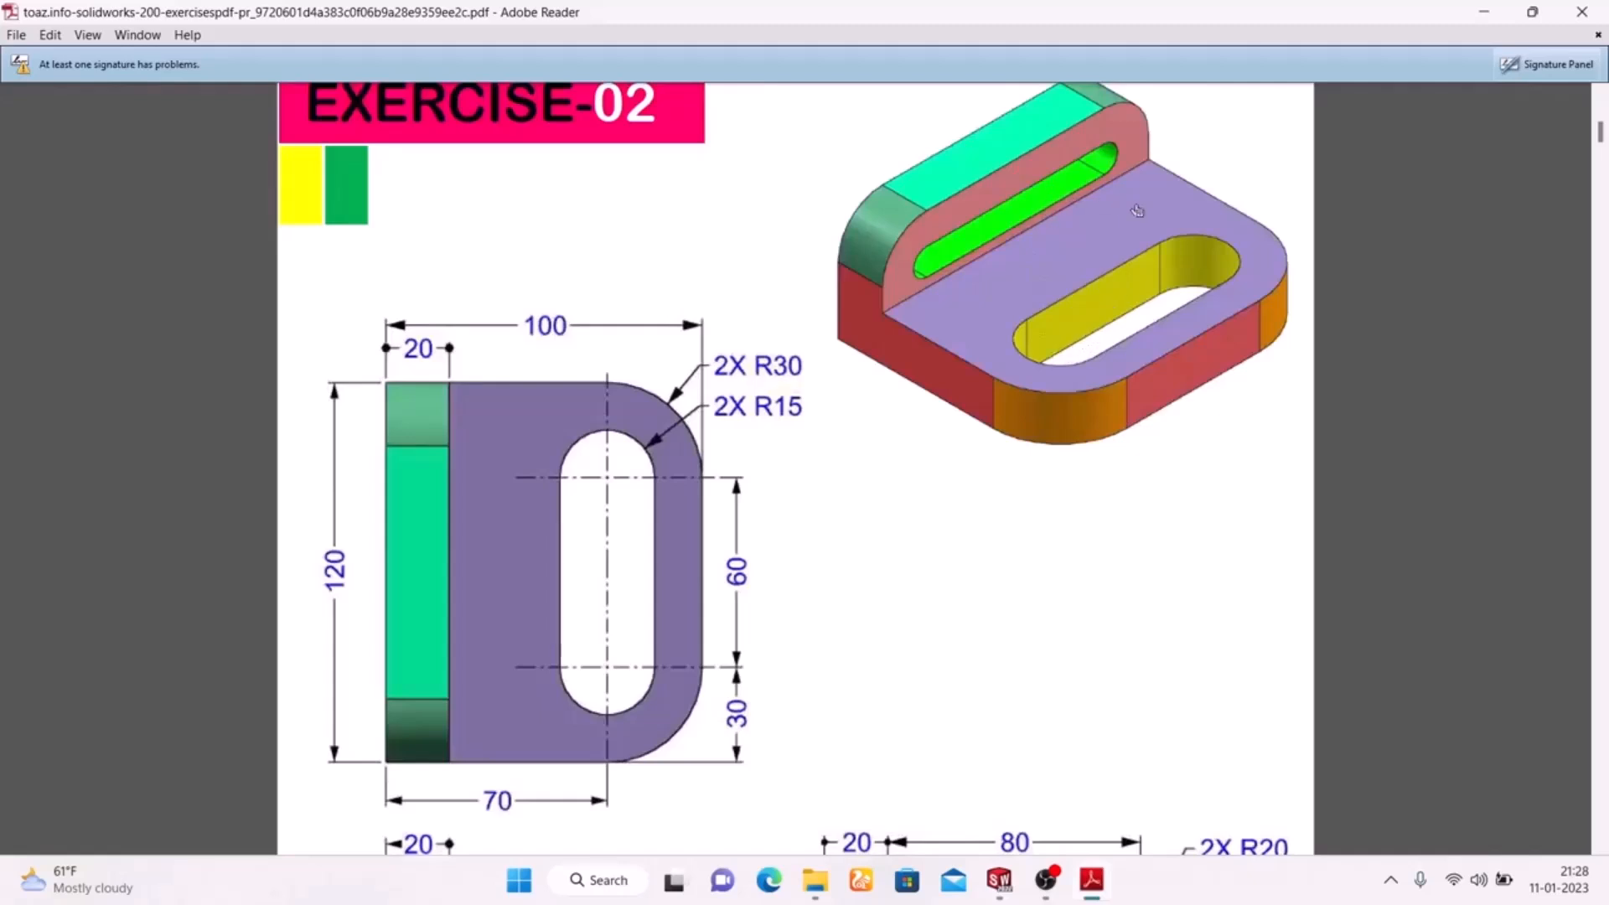
{"action": "left_click", "coordinate": [1091, 882]}
{"action": "left_click", "coordinate": [1018, 159]}
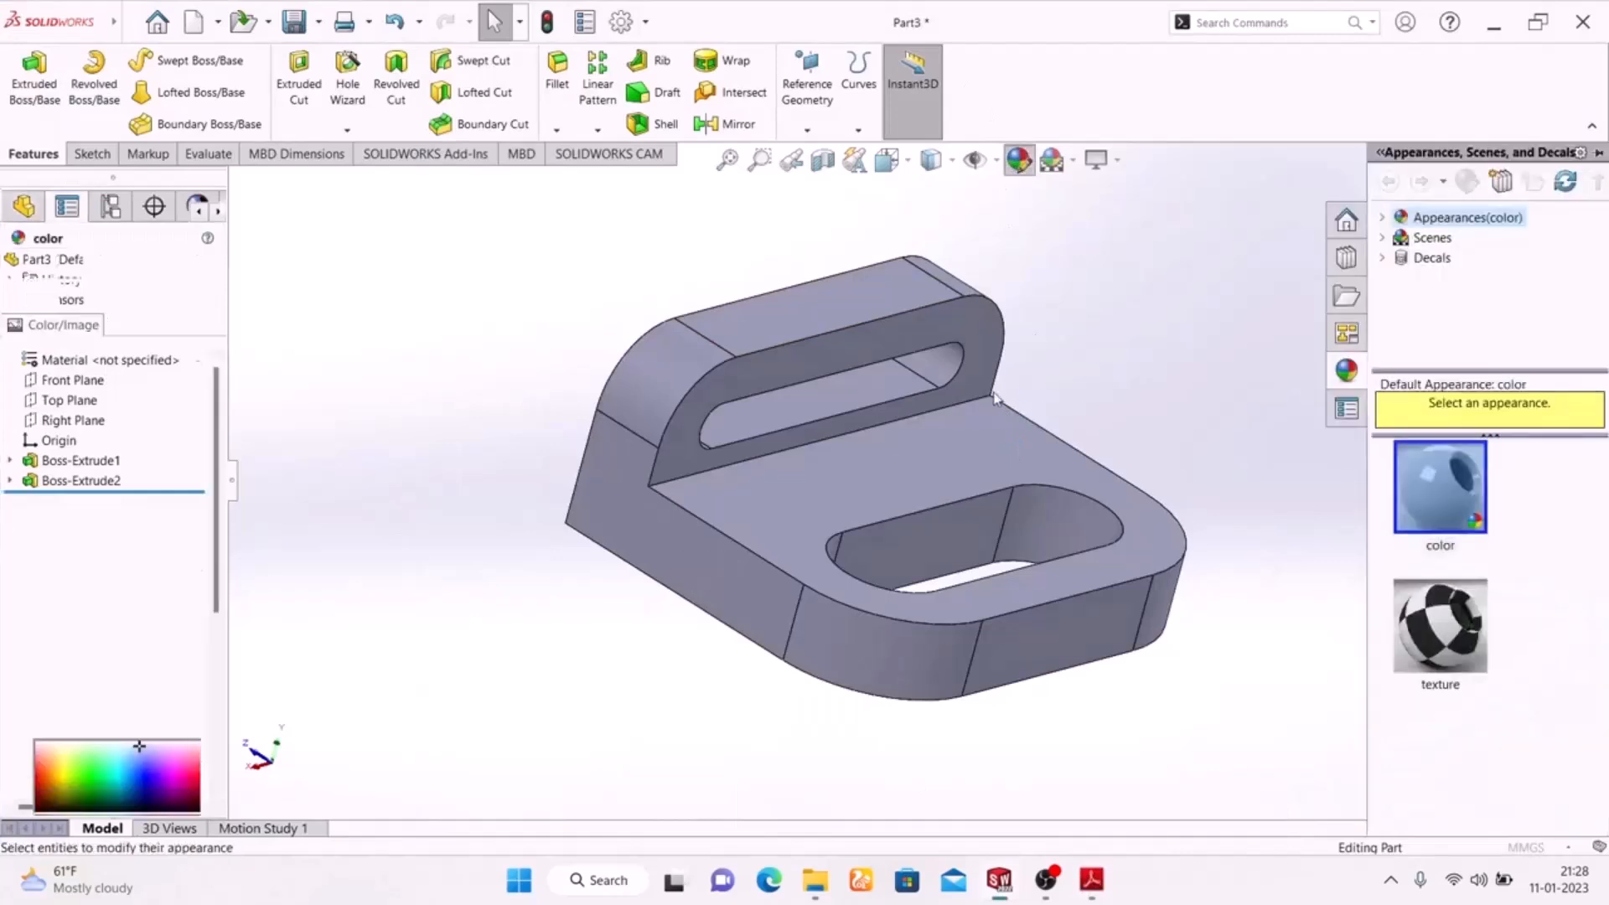
{"action": "left_click", "coordinate": [972, 541]}
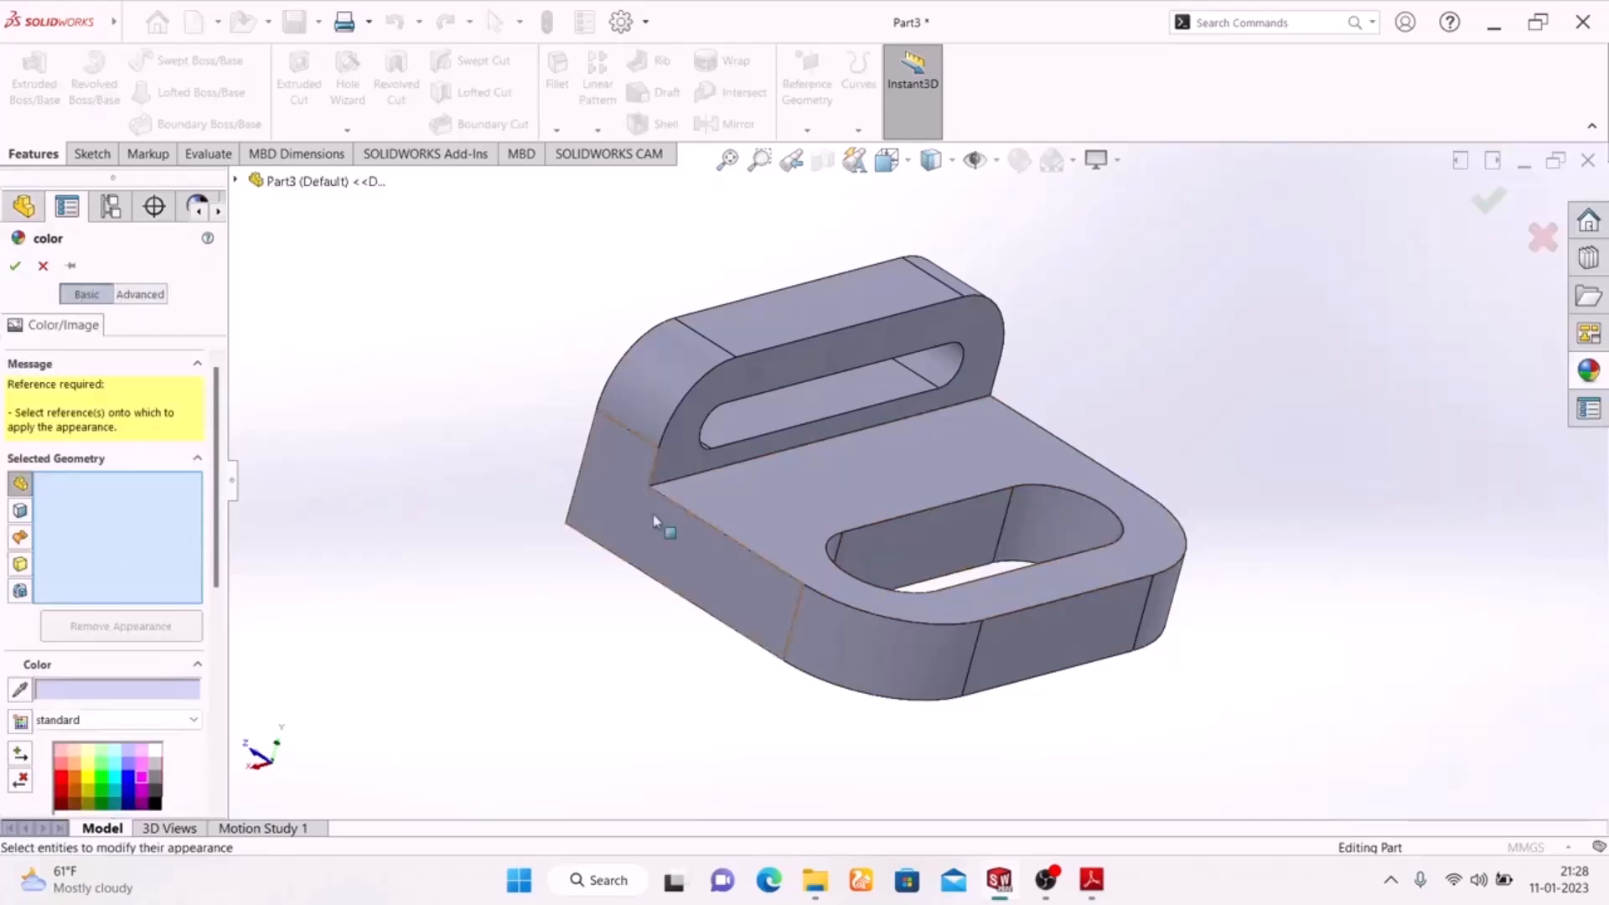
{"action": "left_click", "coordinate": [910, 534]}
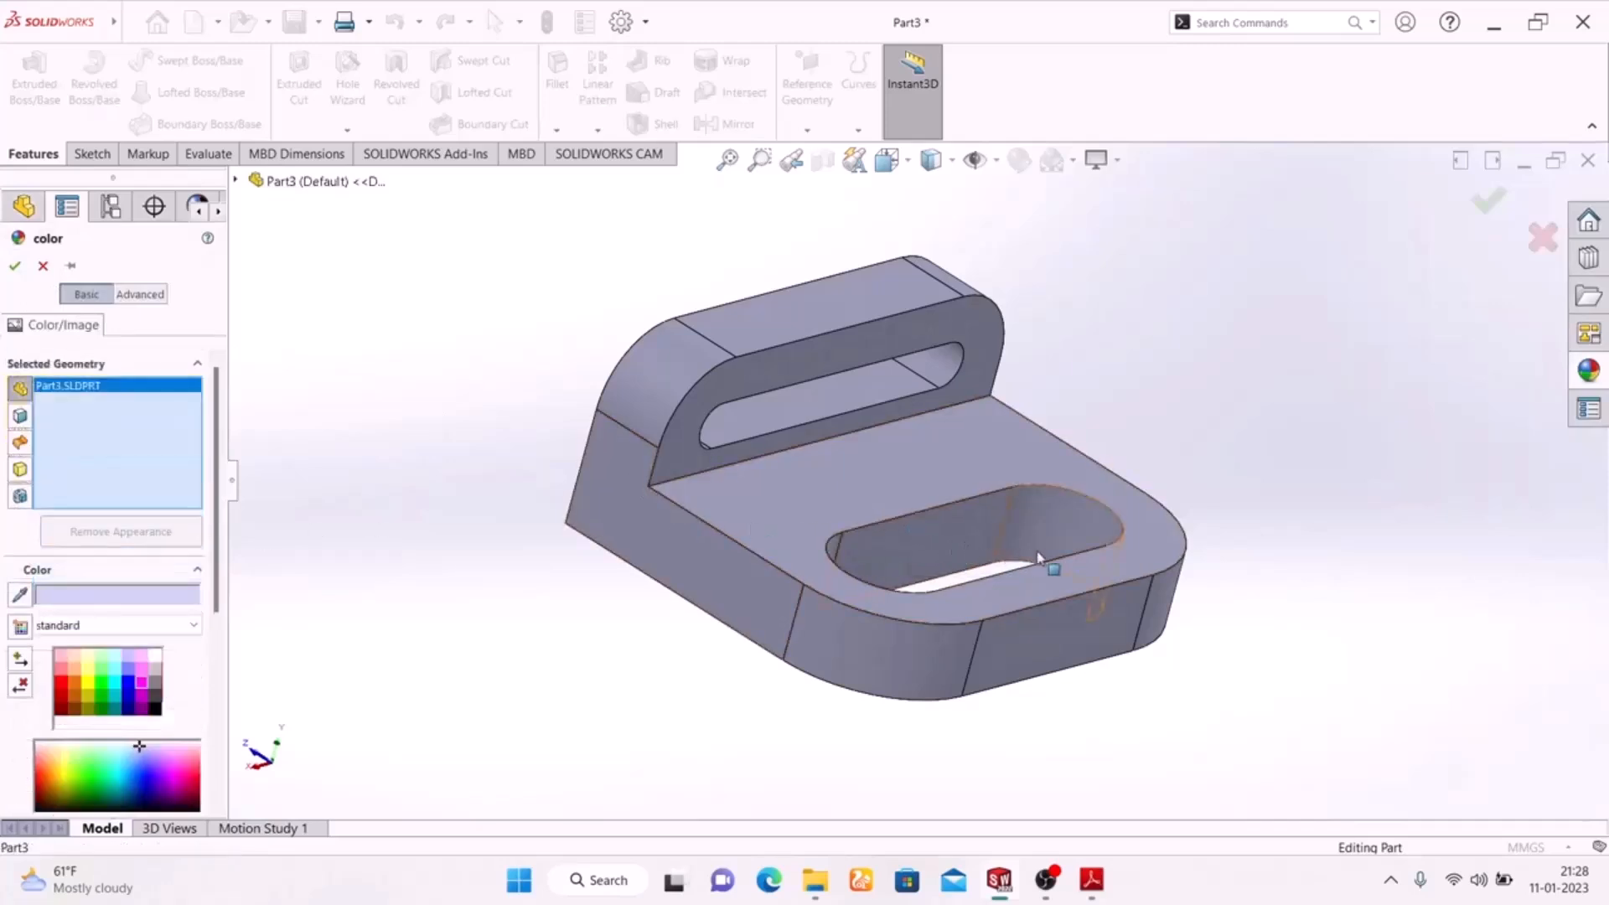
{"action": "left_click", "coordinate": [1070, 526]}
{"action": "middle_click_drag", "start_coordinate": [496, 564], "coordinate": [606, 800]}
{"action": "scroll", "coordinate": [969, 519], "scroll_direction": "down", "scroll_amount": 3}
{"action": "left_click", "coordinate": [969, 556]}
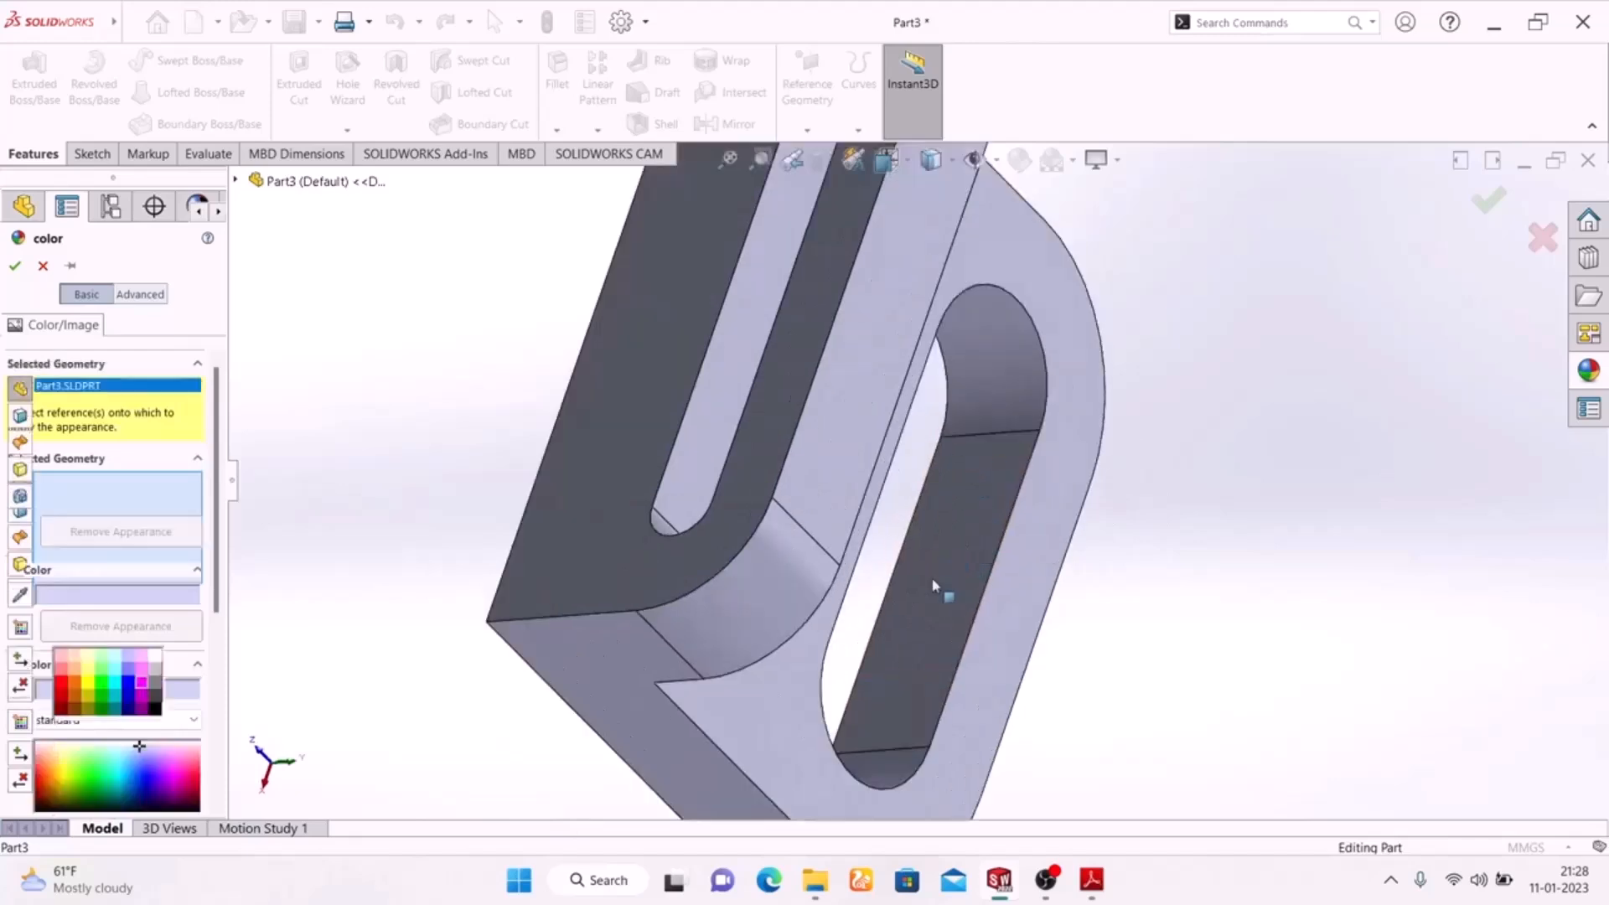
{"action": "left_click", "coordinate": [879, 774]}
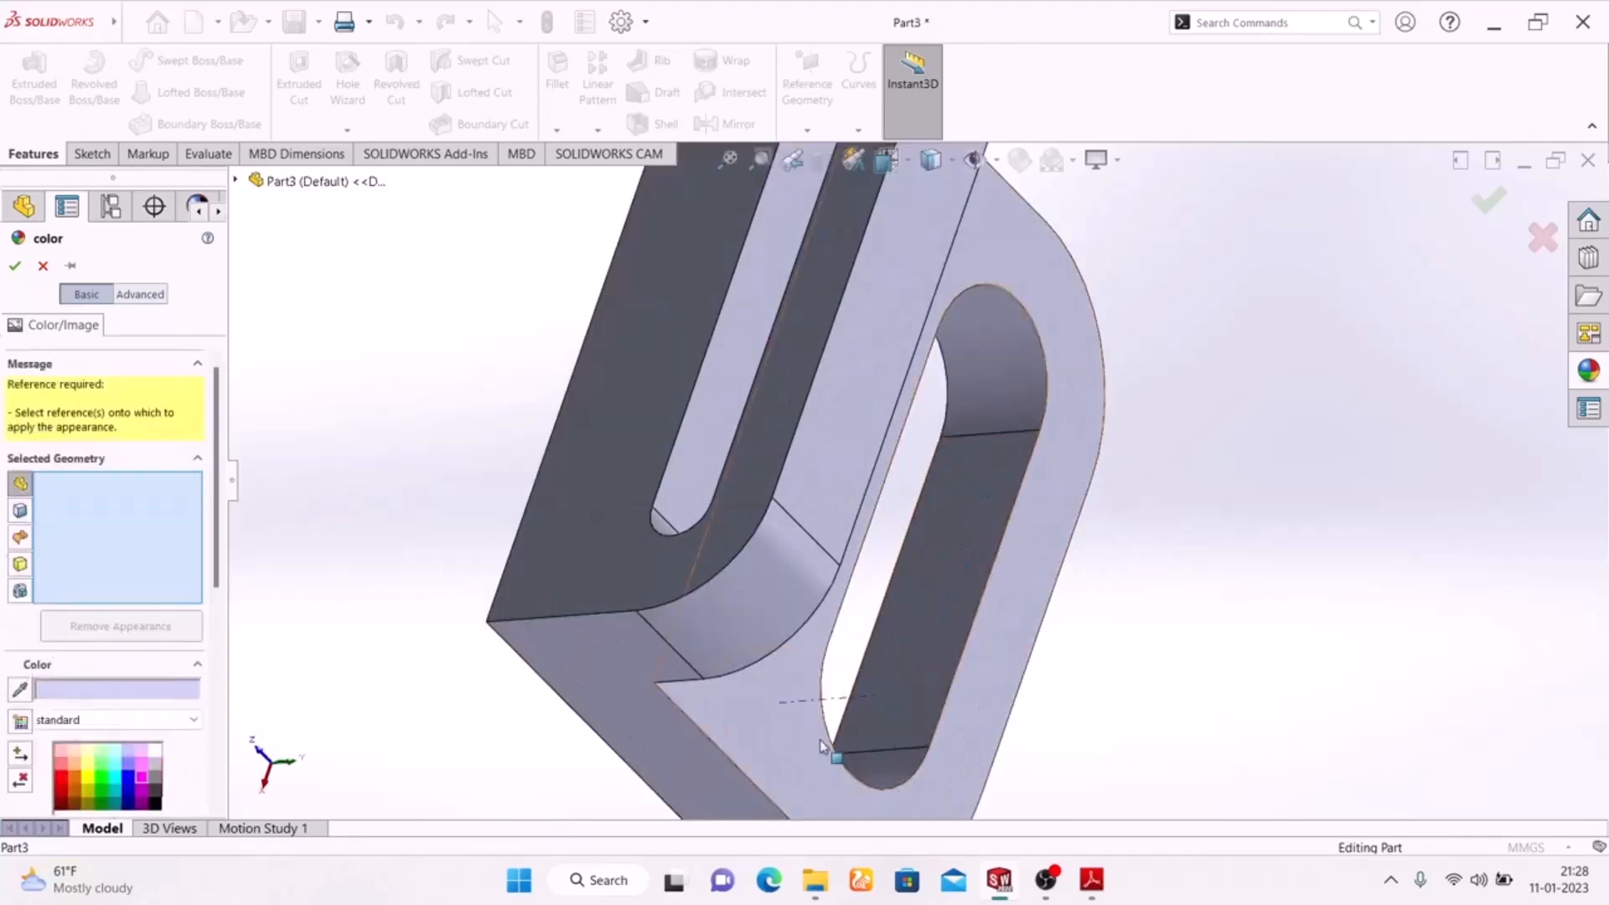
{"action": "left_click", "coordinate": [43, 265]}
Colour the four inner wall faces of the base plate's slot and the four of the upright's slot green.
{"action": "middle_click_drag", "start_coordinate": [1173, 473], "coordinate": [1077, 337]}
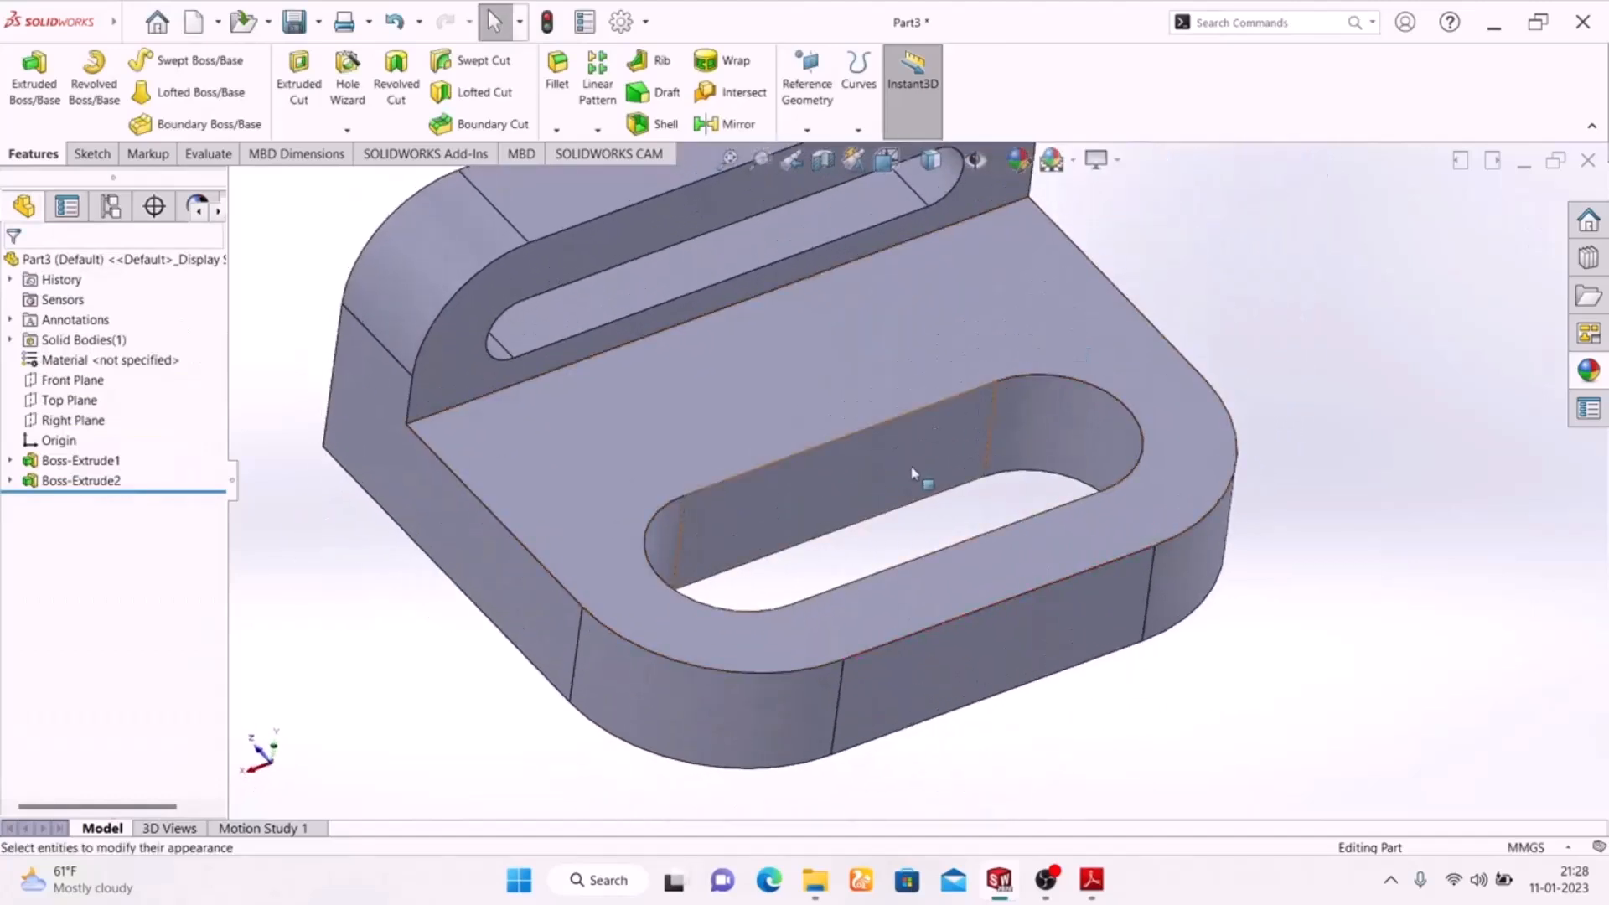
{"action": "left_click", "coordinate": [810, 515]}
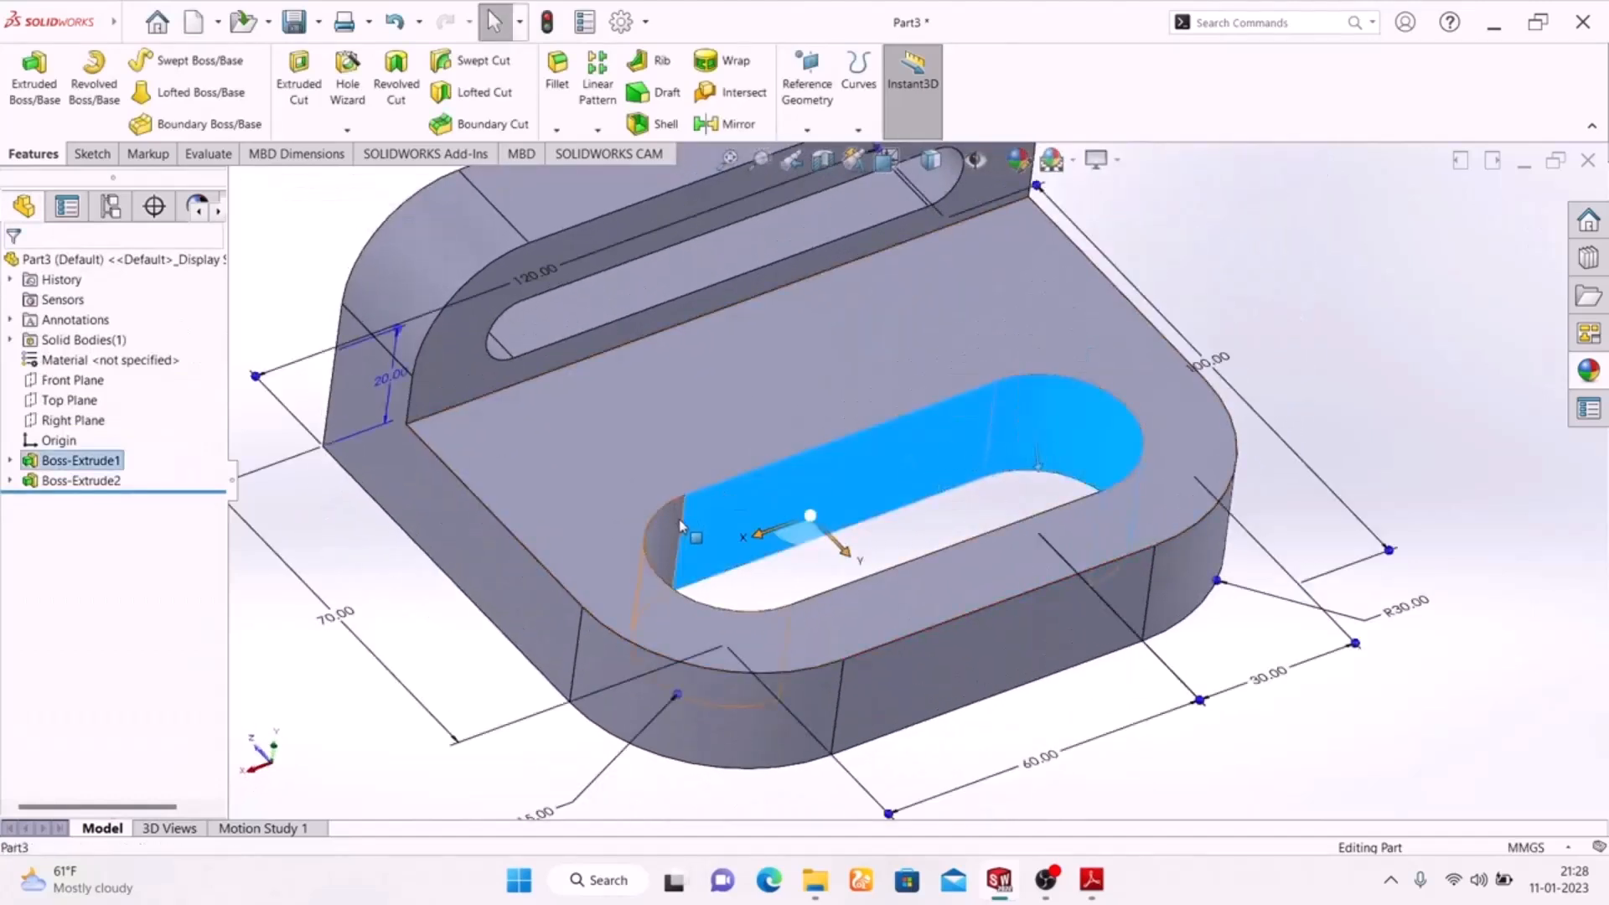
{"action": "left_click", "coordinate": [836, 548]}
{"action": "middle_click_drag", "start_coordinate": [836, 548], "coordinate": [912, 589]}
{"action": "left_click", "coordinate": [968, 566]}
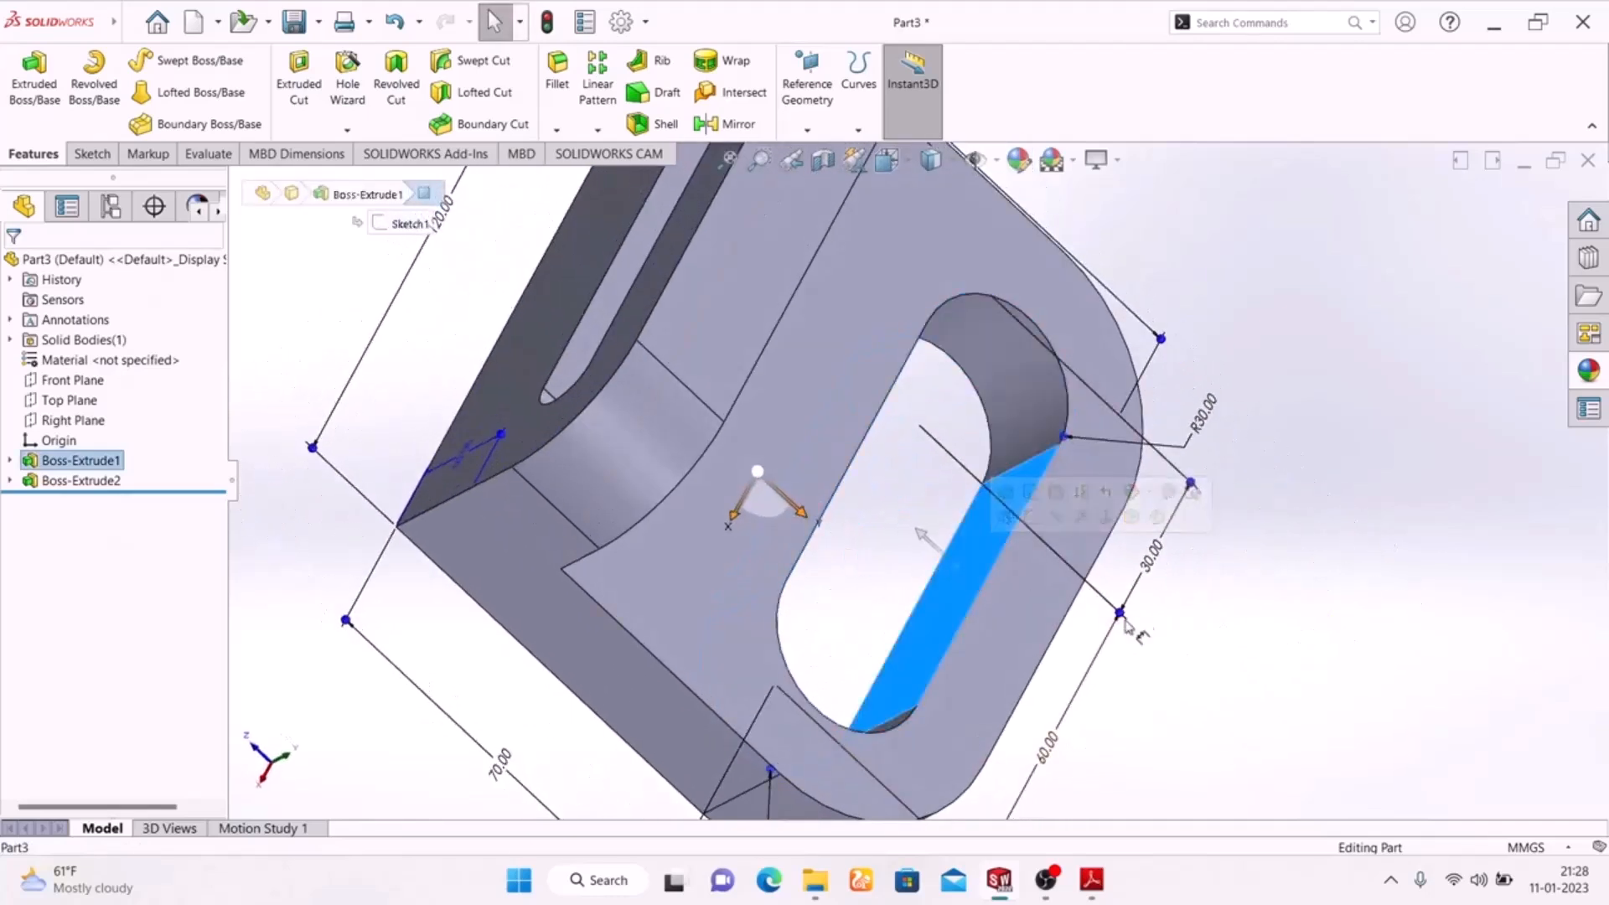
{"action": "left_click", "coordinate": [995, 388], "text": "ctrl"}
{"action": "mouse_move", "coordinate": [1249, 646]}
{"action": "middle_mouse_down"}
{"action": "mouse_move", "coordinate": [1177, 643]}
{"action": "mouse_move", "coordinate": [1023, 555]}
{"action": "mouse_move", "coordinate": [1156, 568]}
{"action": "mouse_move", "coordinate": [1102, 558]}
{"action": "middle_mouse_up"}
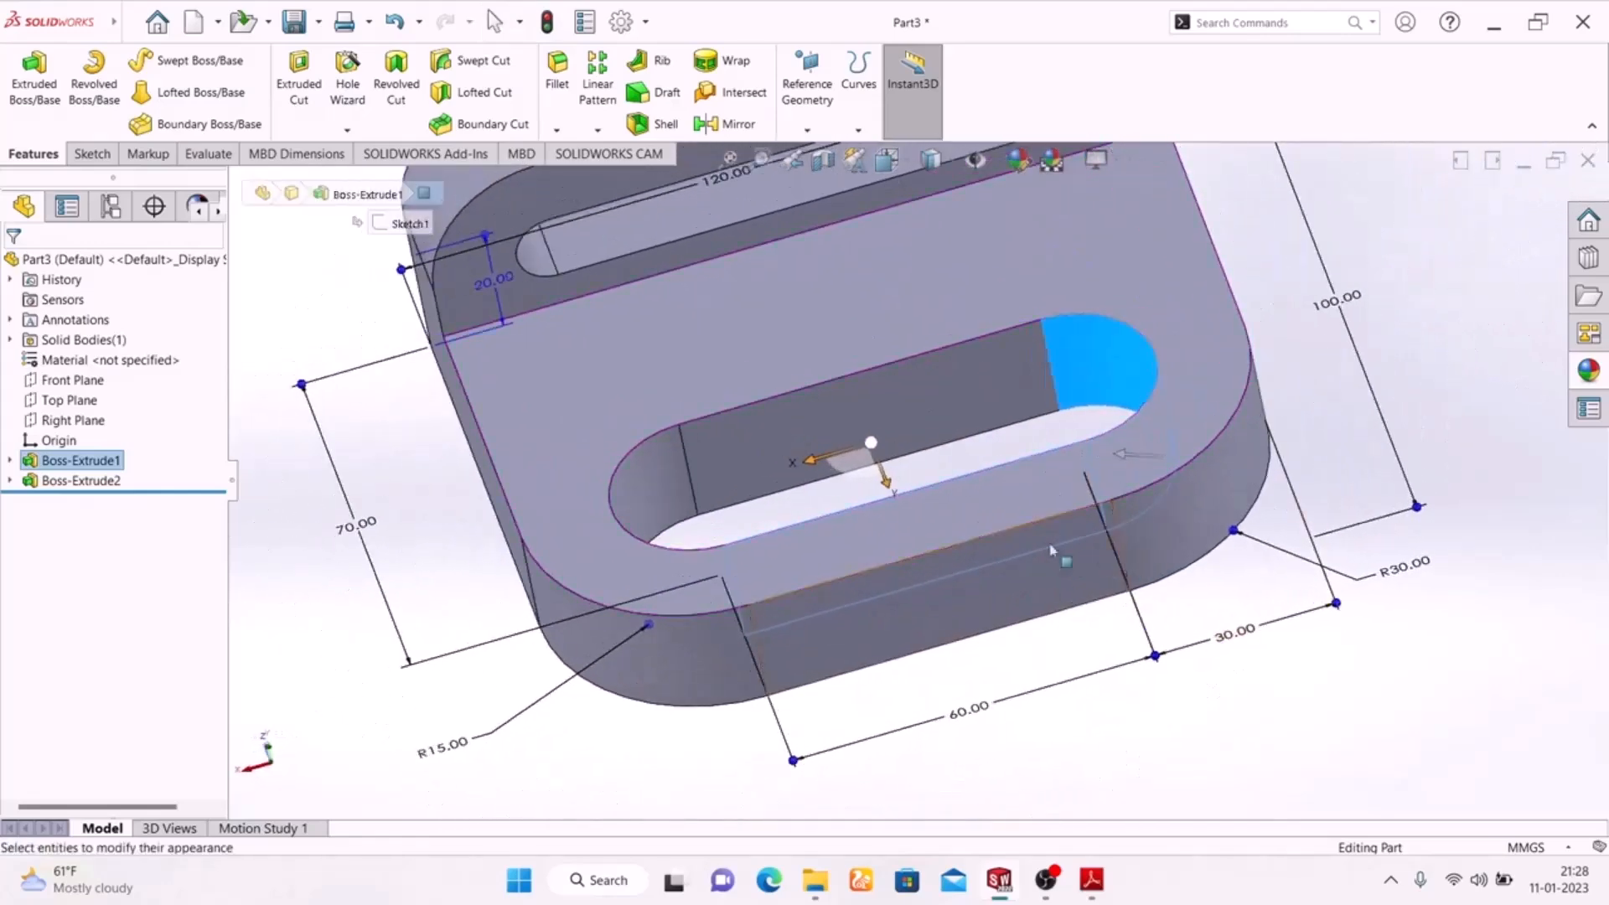
{"action": "left_click", "coordinate": [809, 424], "text": "ctrl"}
{"action": "left_click", "coordinate": [639, 484], "text": "ctrl"}
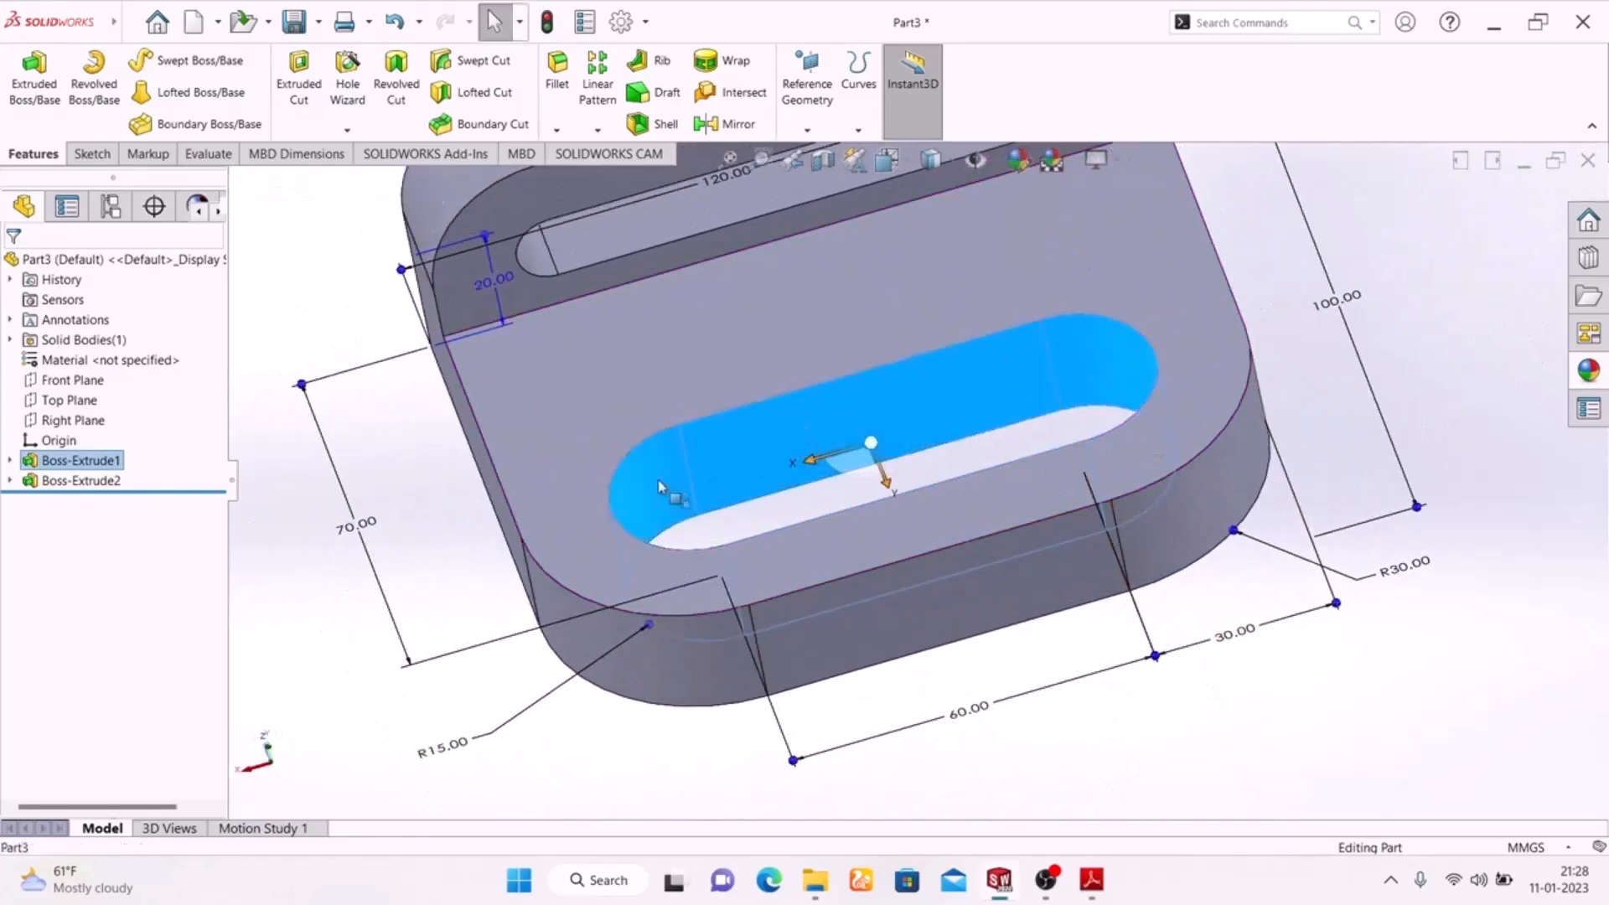
{"action": "scroll", "coordinate": [861, 515], "scroll_direction": "up", "scroll_amount": 3}
{"action": "scroll", "coordinate": [880, 368], "scroll_direction": "down", "scroll_amount": 5}
{"action": "scroll", "coordinate": [885, 289], "scroll_direction": "up", "scroll_amount": 3}
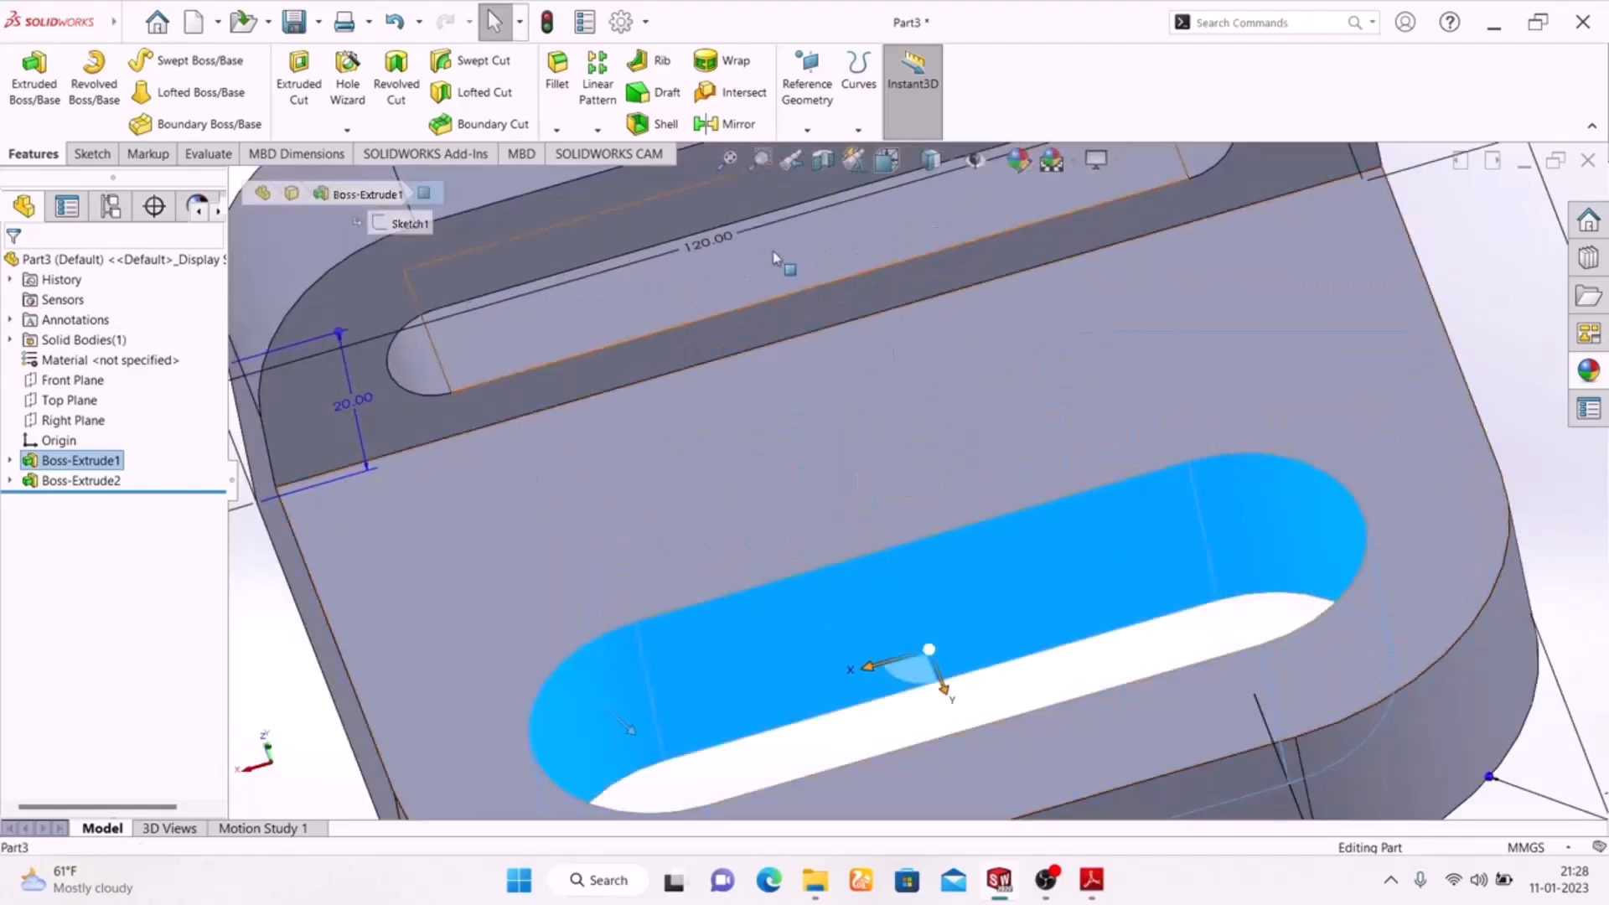
{"action": "left_click", "coordinate": [775, 247], "text": "ctrl"}
{"action": "scroll", "coordinate": [802, 382], "scroll_direction": "down", "scroll_amount": 2}
{"action": "scroll", "coordinate": [804, 382], "scroll_direction": "up", "scroll_amount": 2}
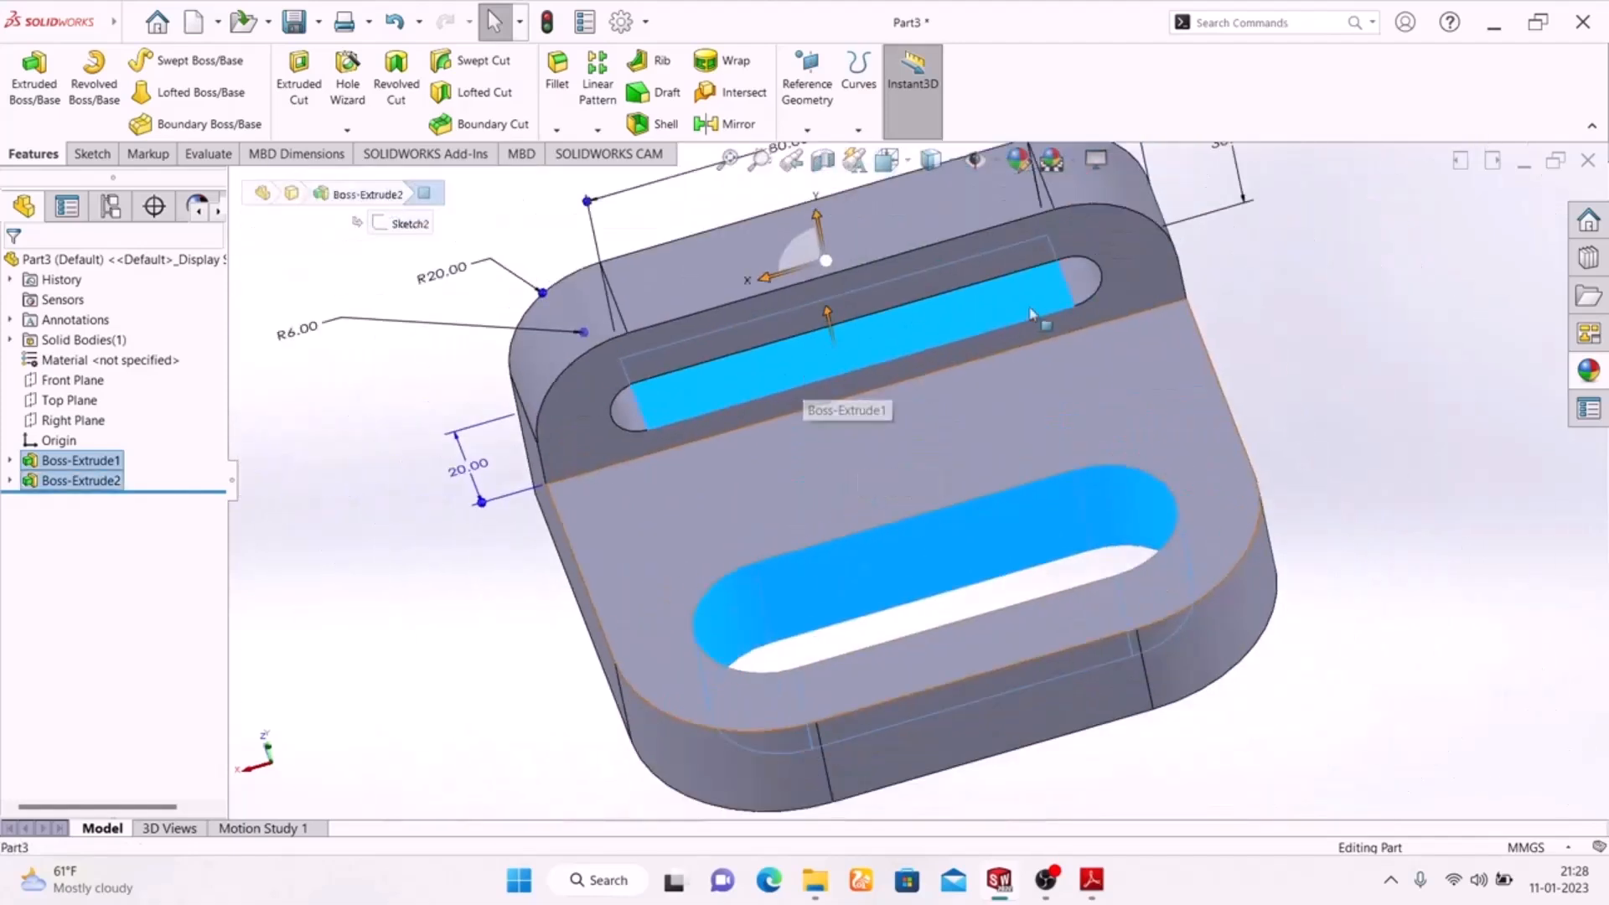
{"action": "left_click", "coordinate": [1085, 283], "text": "ctrl"}
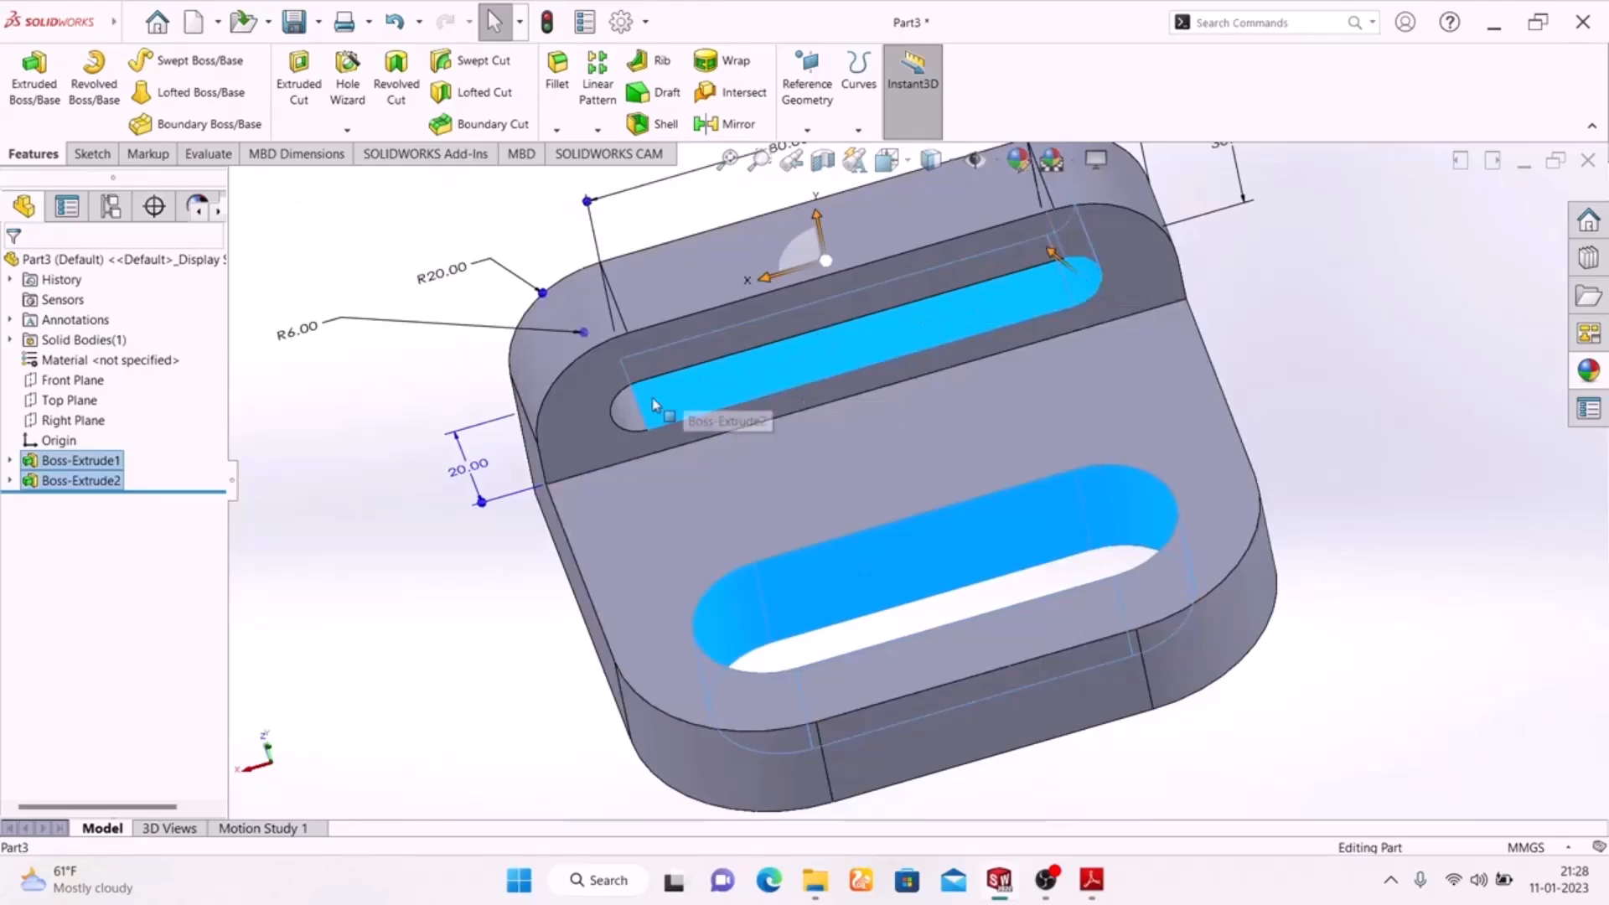
{"action": "left_click", "coordinate": [628, 411], "text": "ctrl"}
{"action": "middle_click_drag", "start_coordinate": [1374, 462], "coordinate": [1078, 274]}
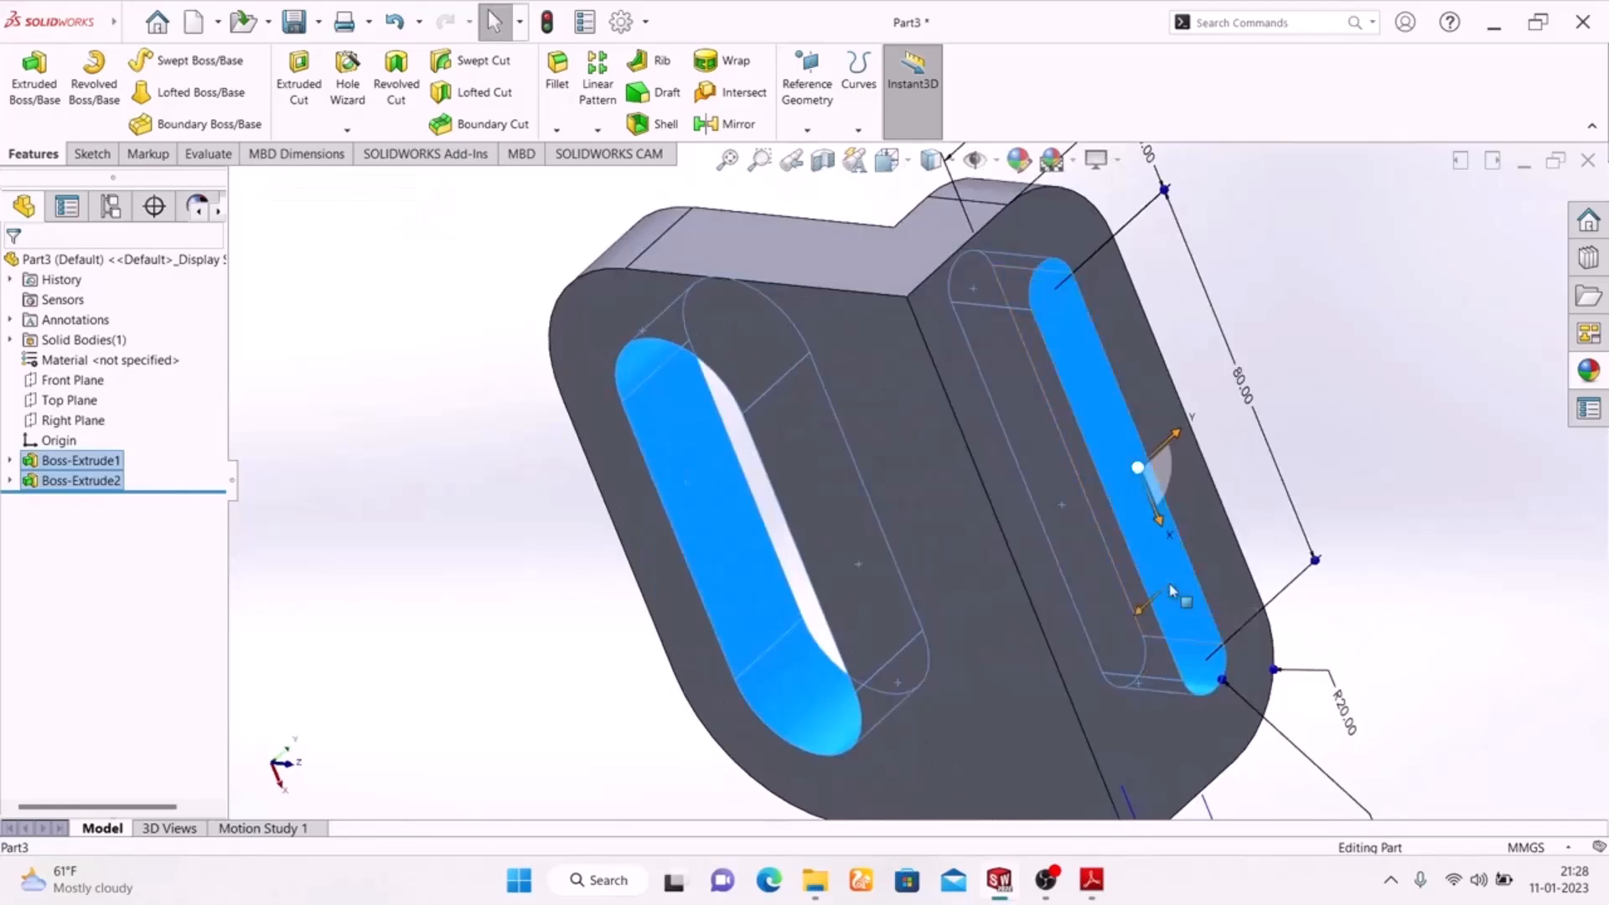
{"action": "middle_click_drag", "start_coordinate": [548, 437], "coordinate": [830, 771]}
{"action": "left_click", "coordinate": [1019, 161]}
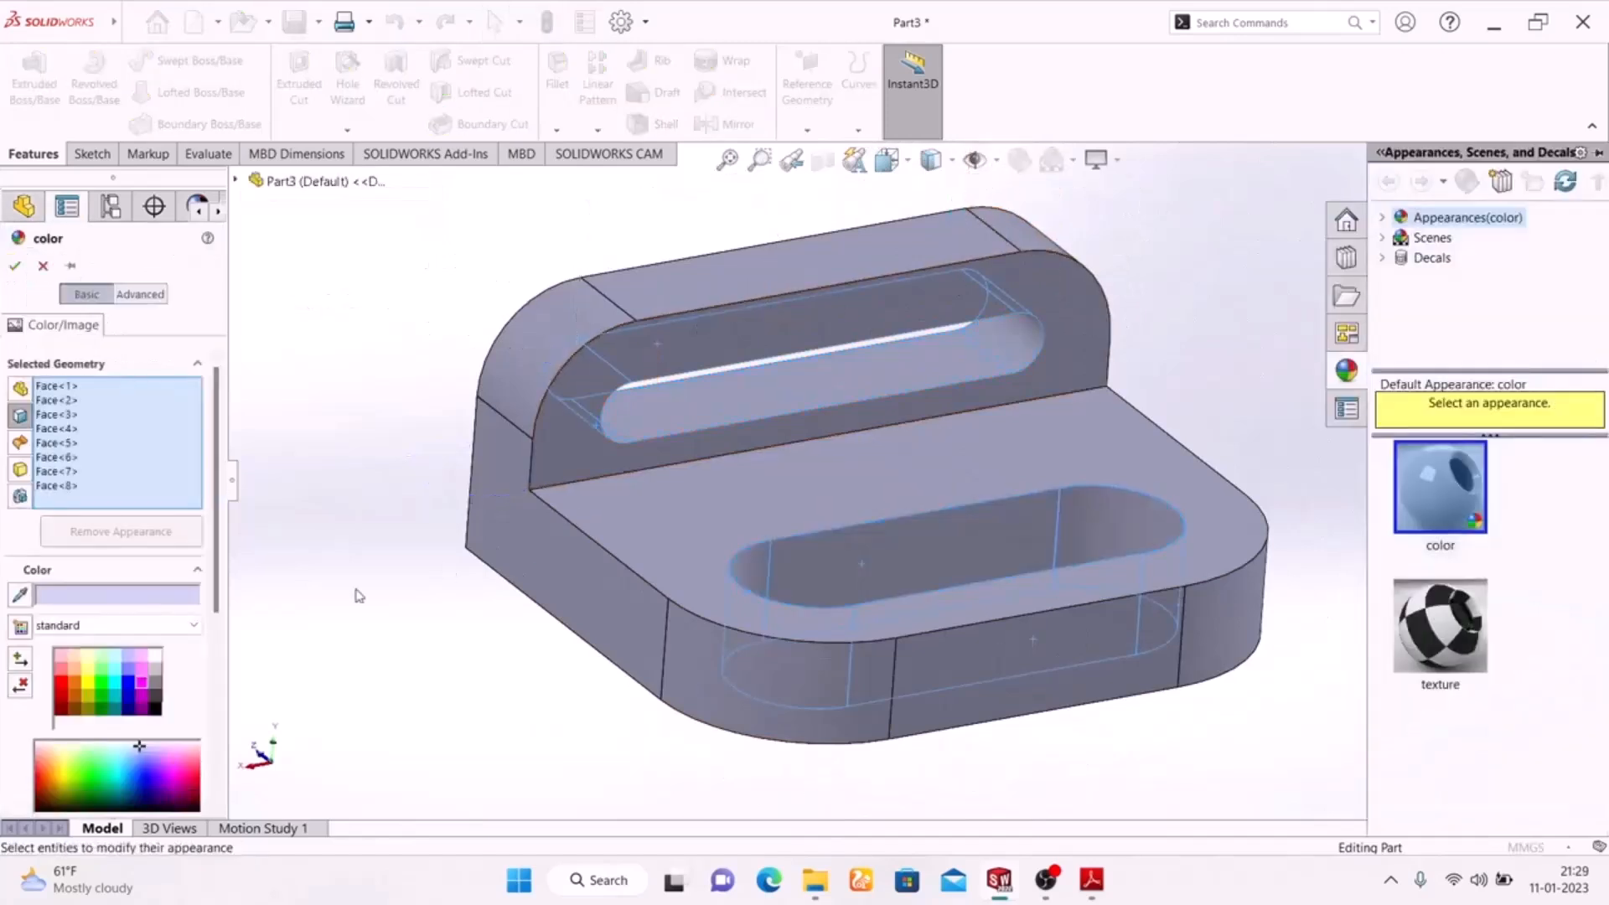
{"action": "left_click", "coordinate": [104, 690]}
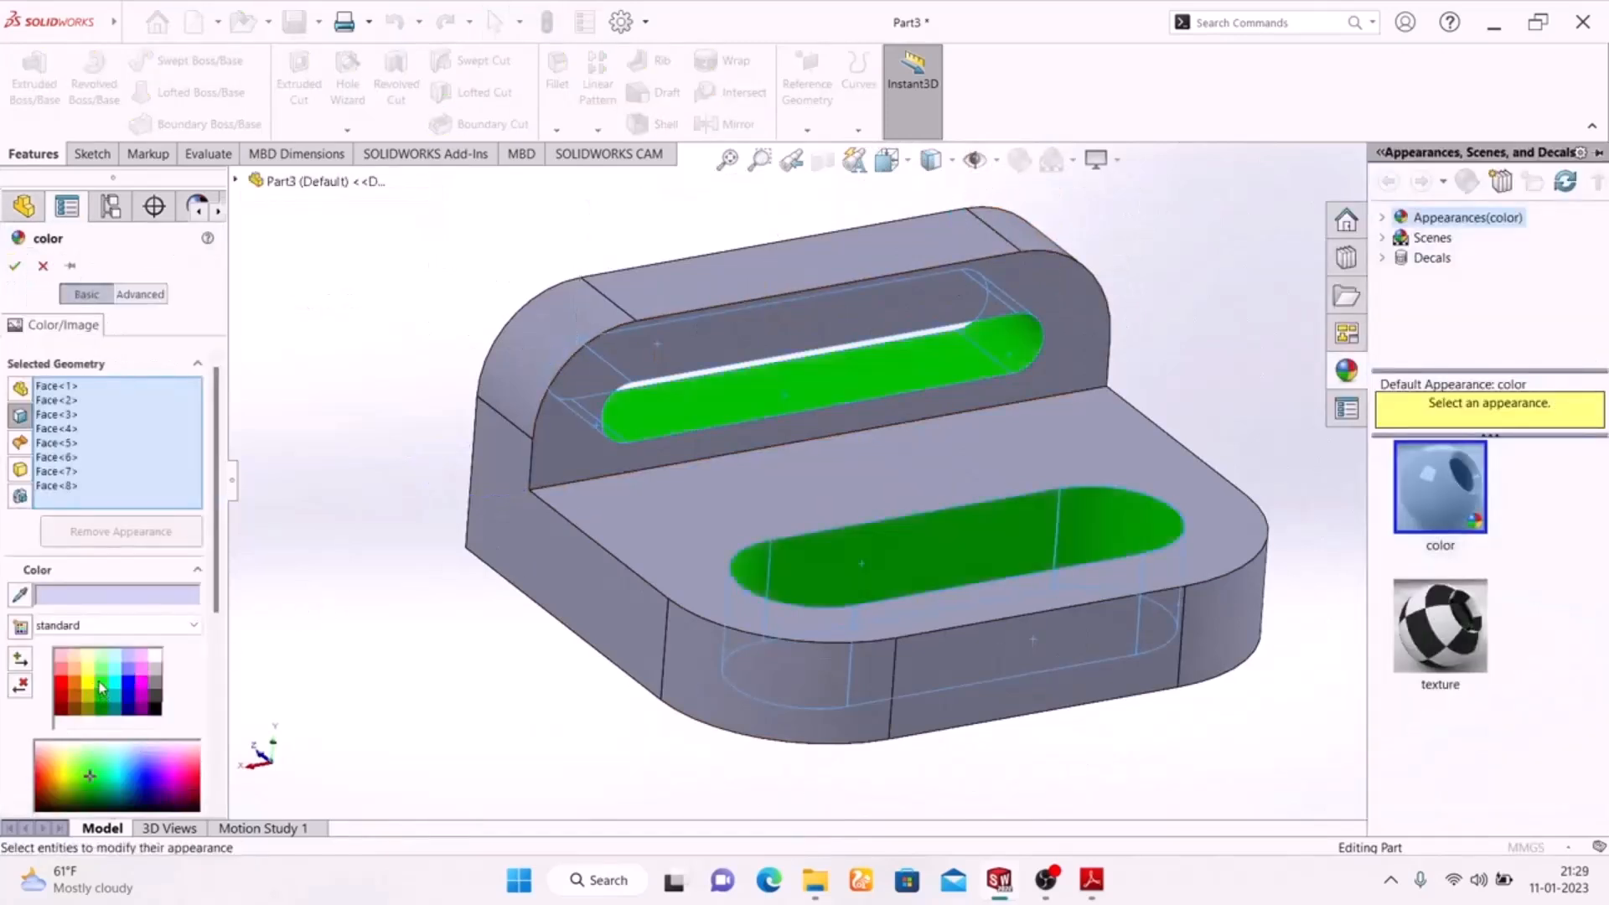
{"action": "left_click", "coordinate": [14, 268]}
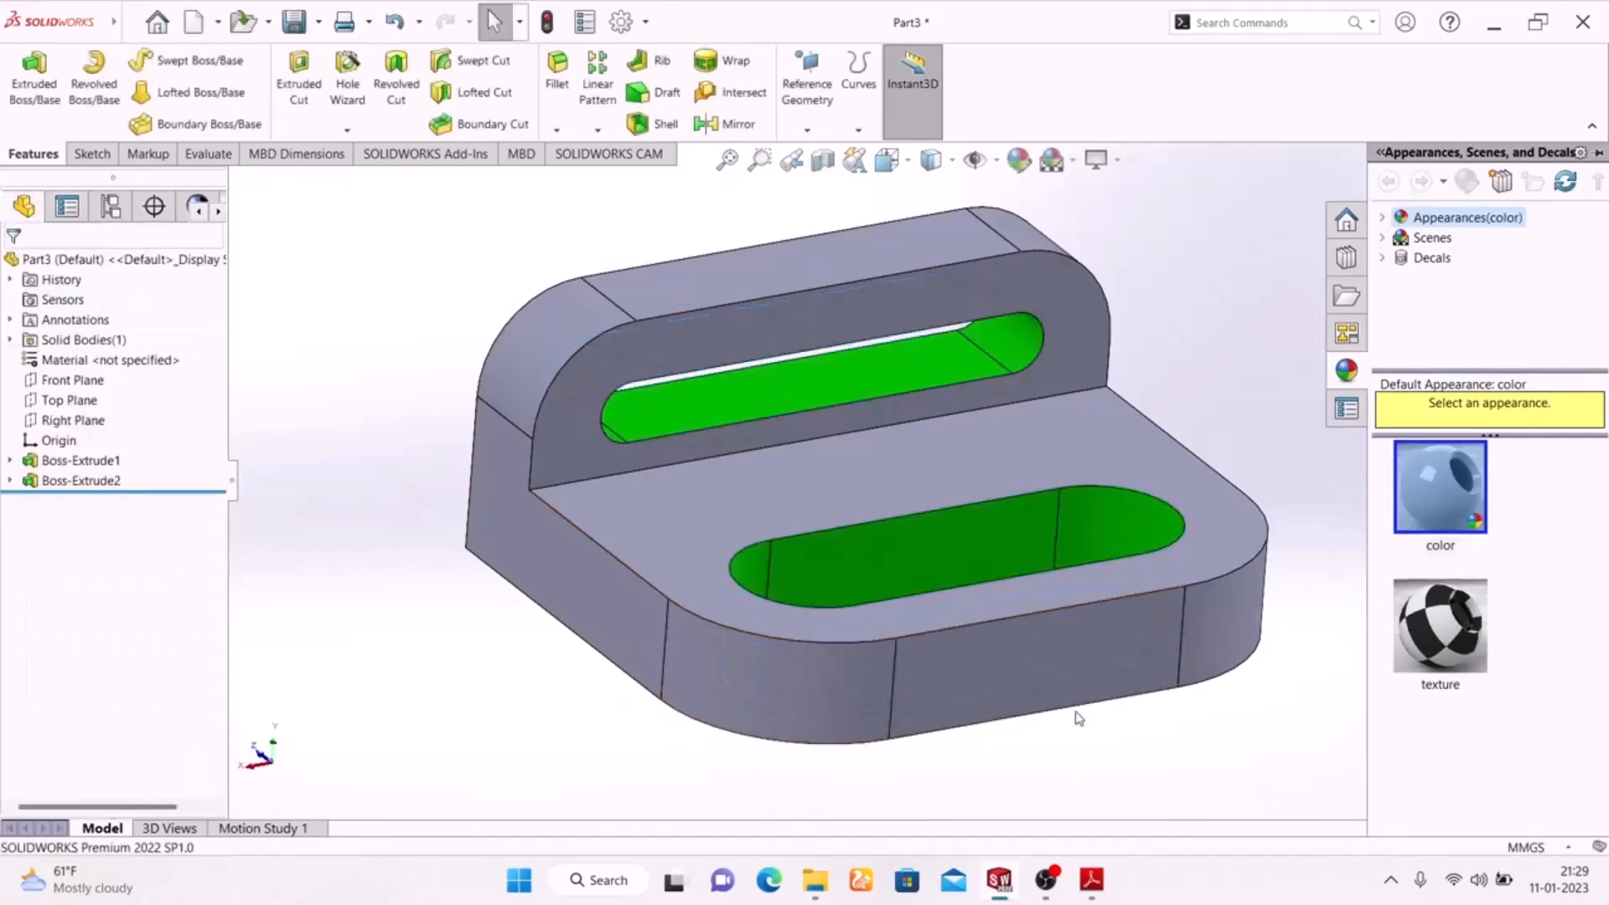
Check the side colour in the exercise drawing and colour the bracket's flat front face and both flat end faces red.
{"action": "left_click", "coordinate": [1091, 883]}
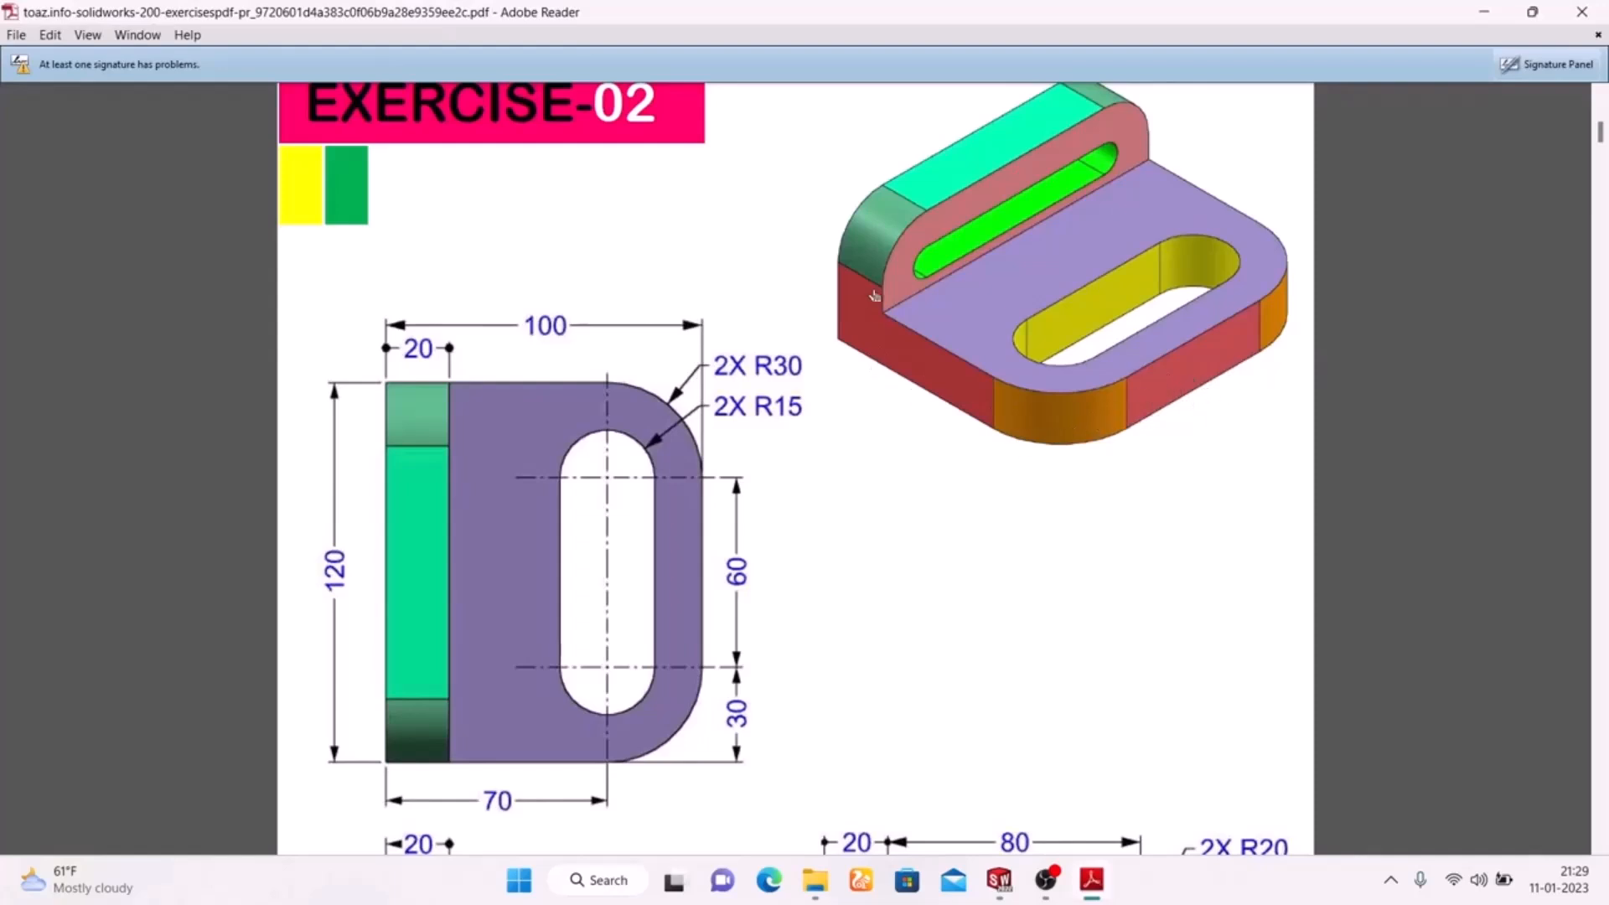
{"action": "left_click", "coordinate": [1094, 885]}
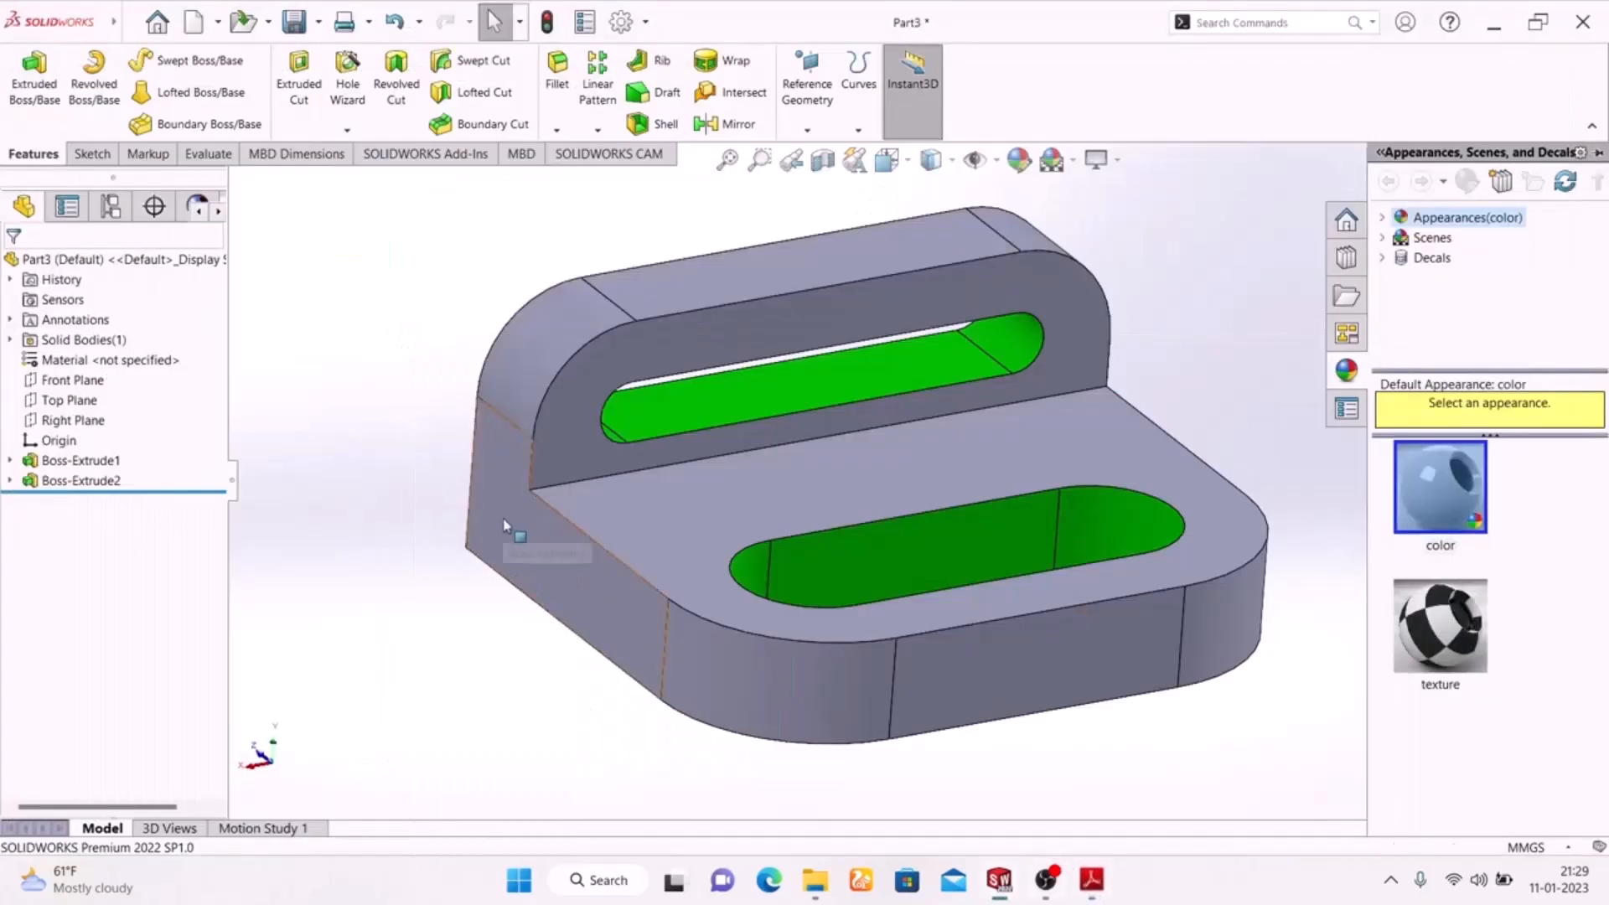
{"action": "left_click", "coordinate": [560, 605]}
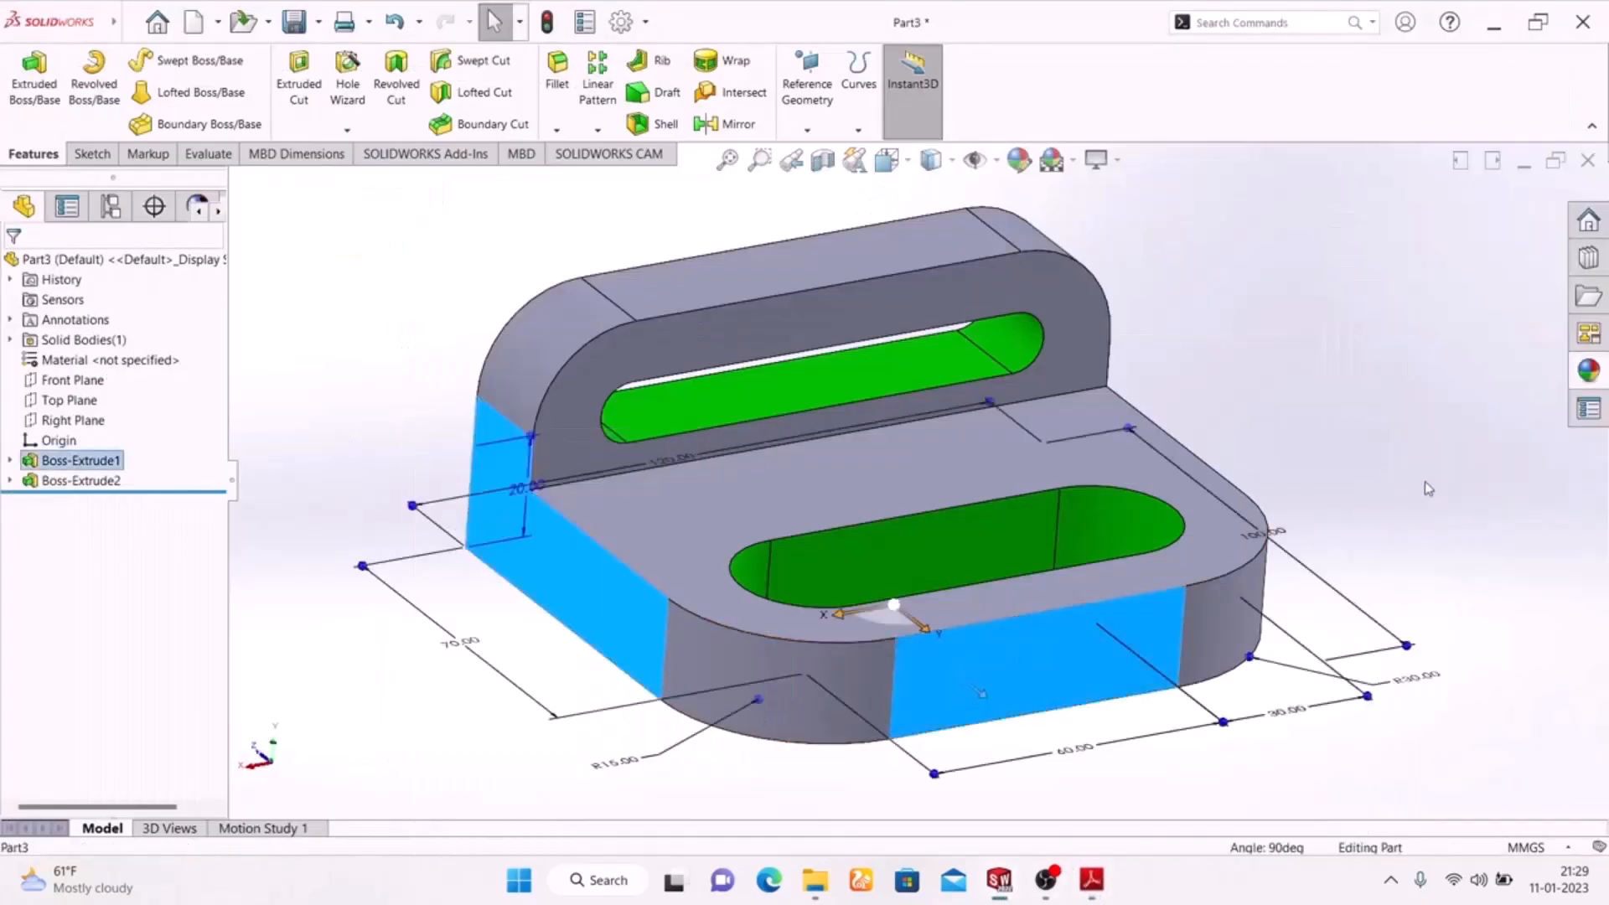
{"action": "middle_click_drag", "start_coordinate": [1307, 469], "coordinate": [586, 368]}
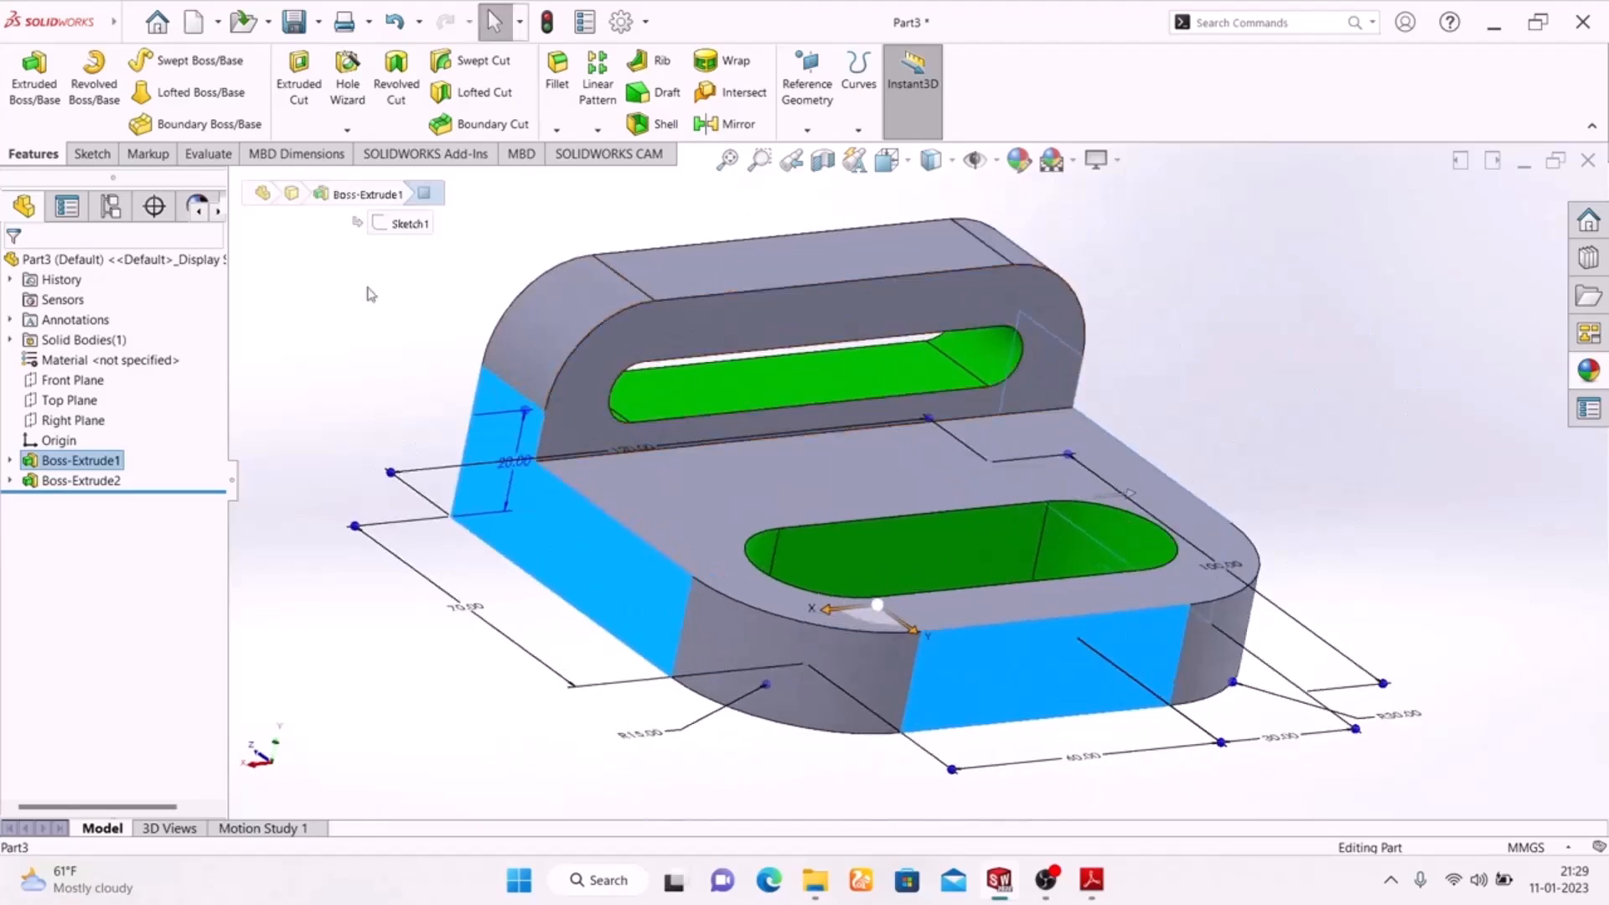
{"action": "left_click", "coordinate": [1018, 159]}
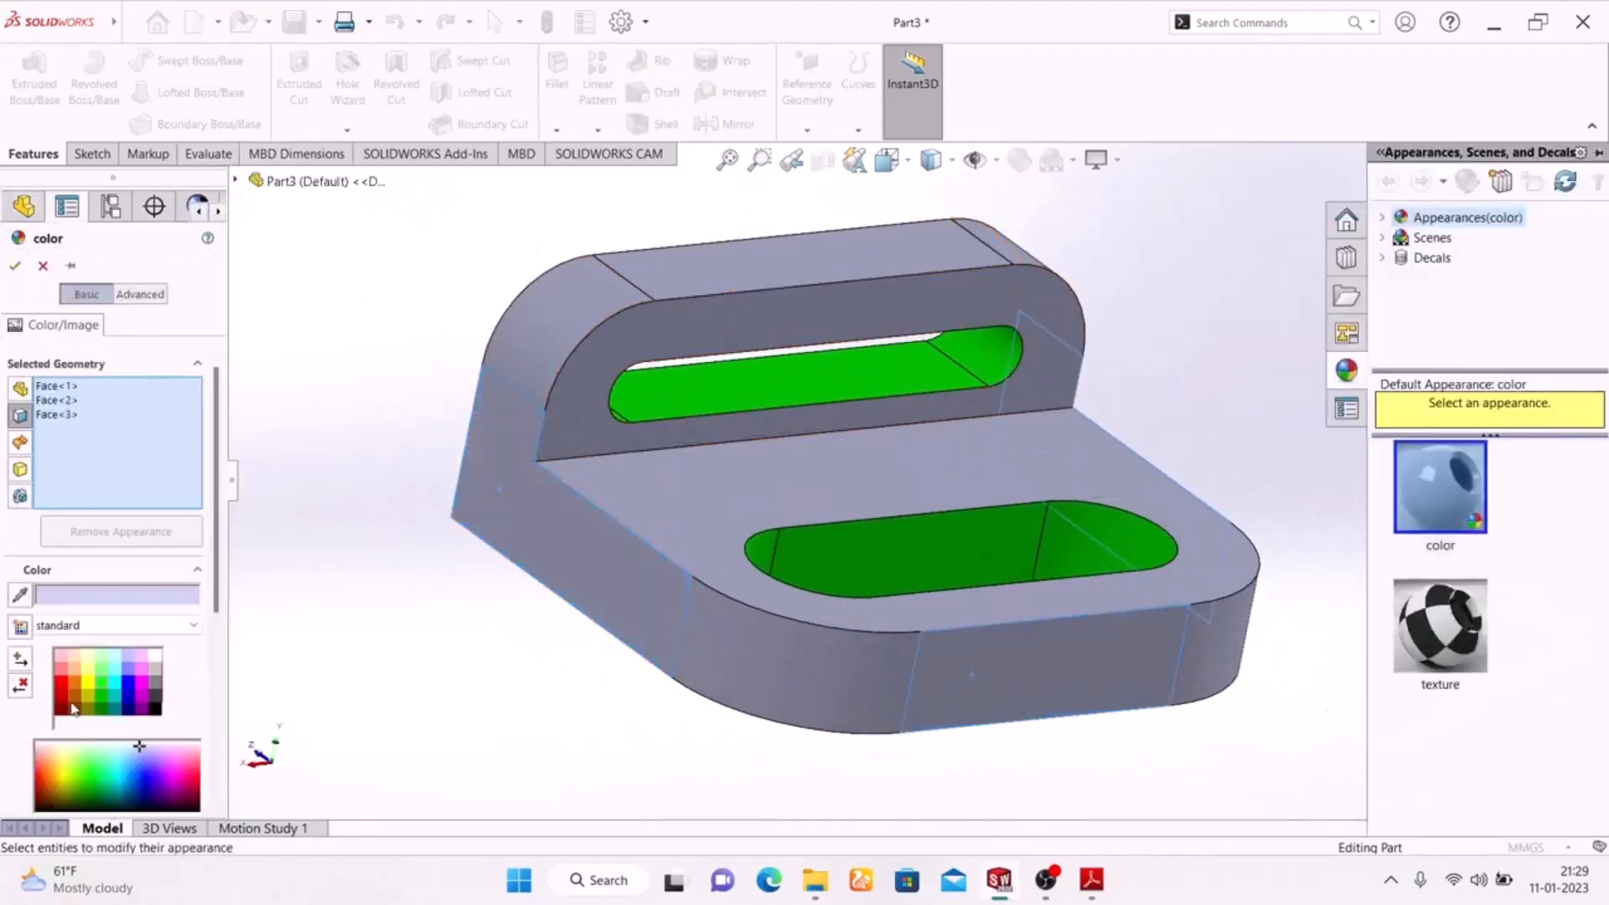
{"action": "left_click", "coordinate": [62, 688]}
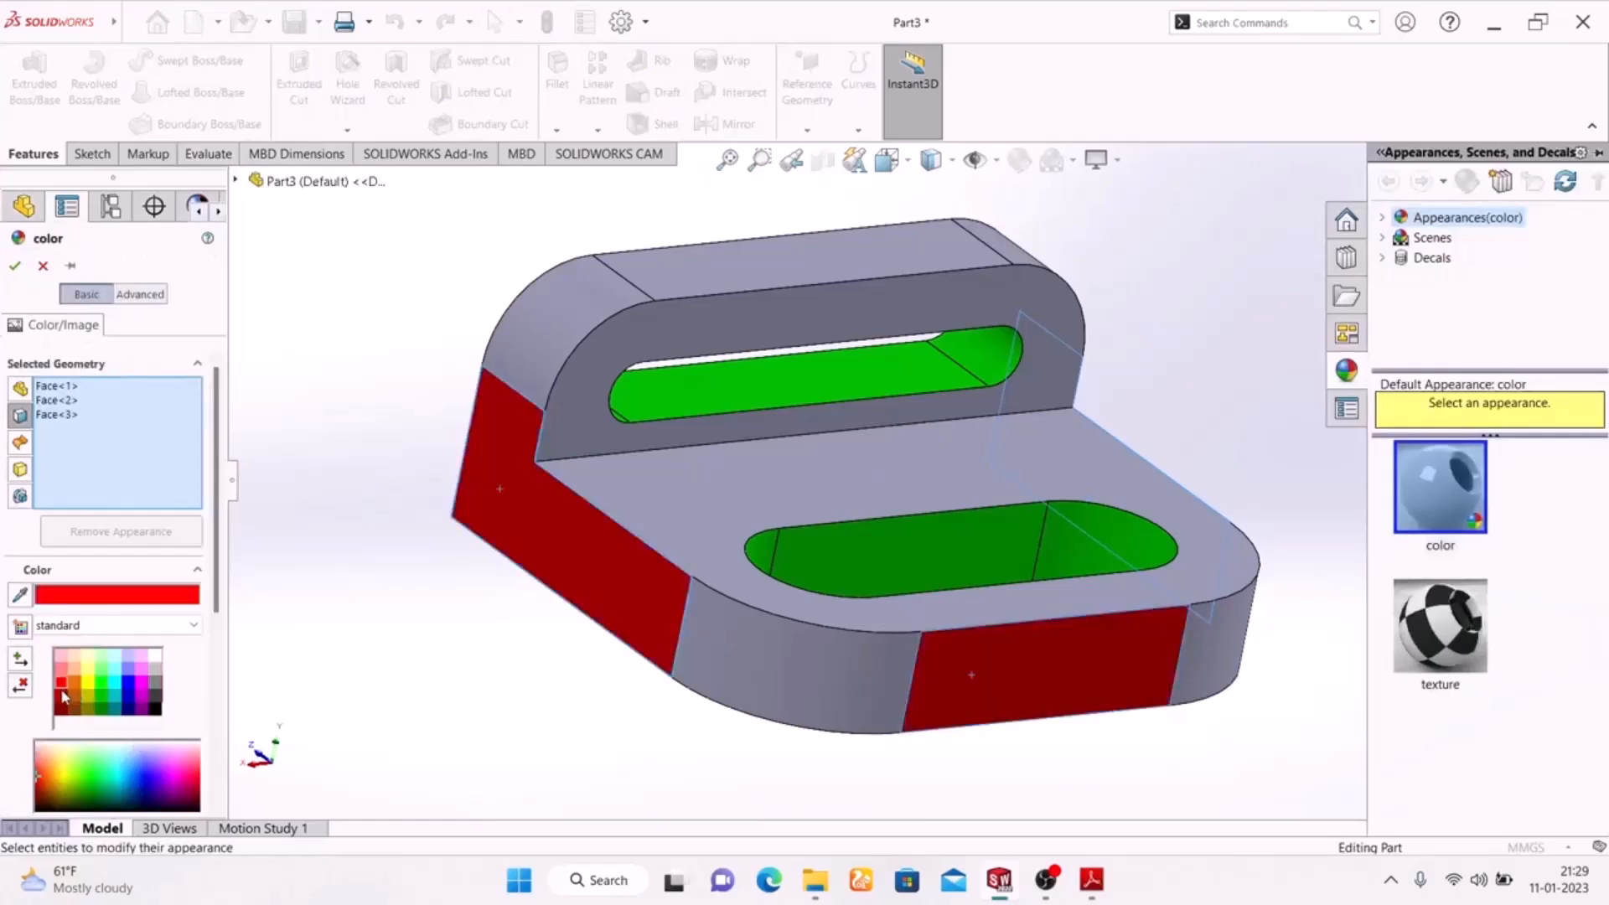
{"action": "left_click", "coordinate": [61, 676]}
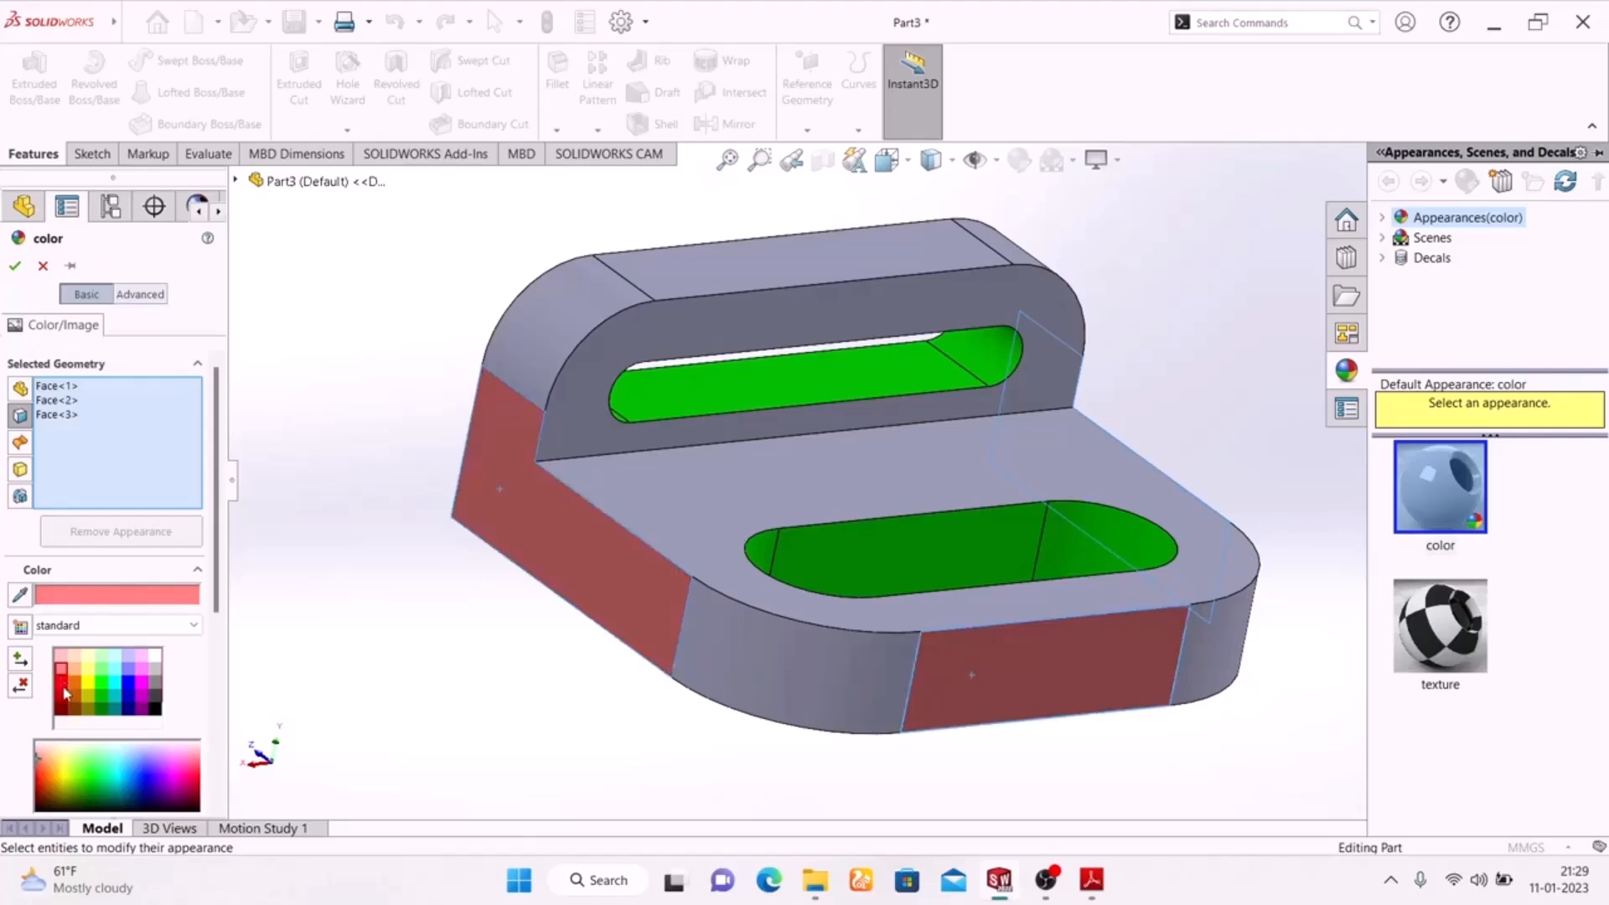
{"action": "left_click", "coordinate": [63, 685]}
{"action": "left_click", "coordinate": [15, 266]}
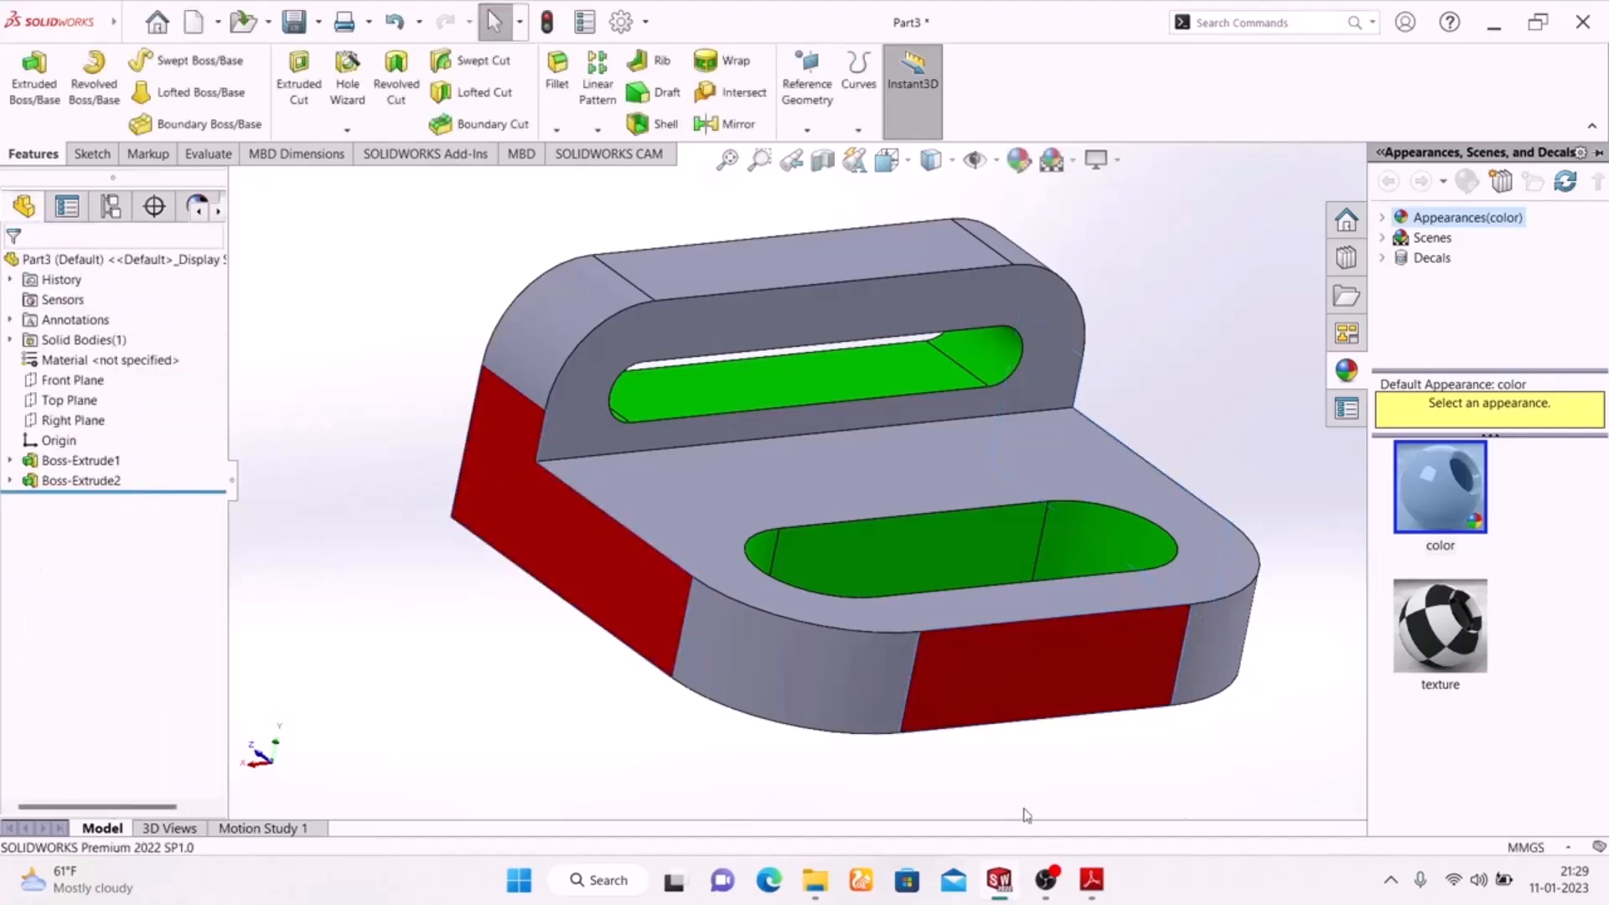
Check the colours of the bracket's rounded corner faces in the Exercise-02 drawing.
{"action": "left_click", "coordinate": [1090, 880]}
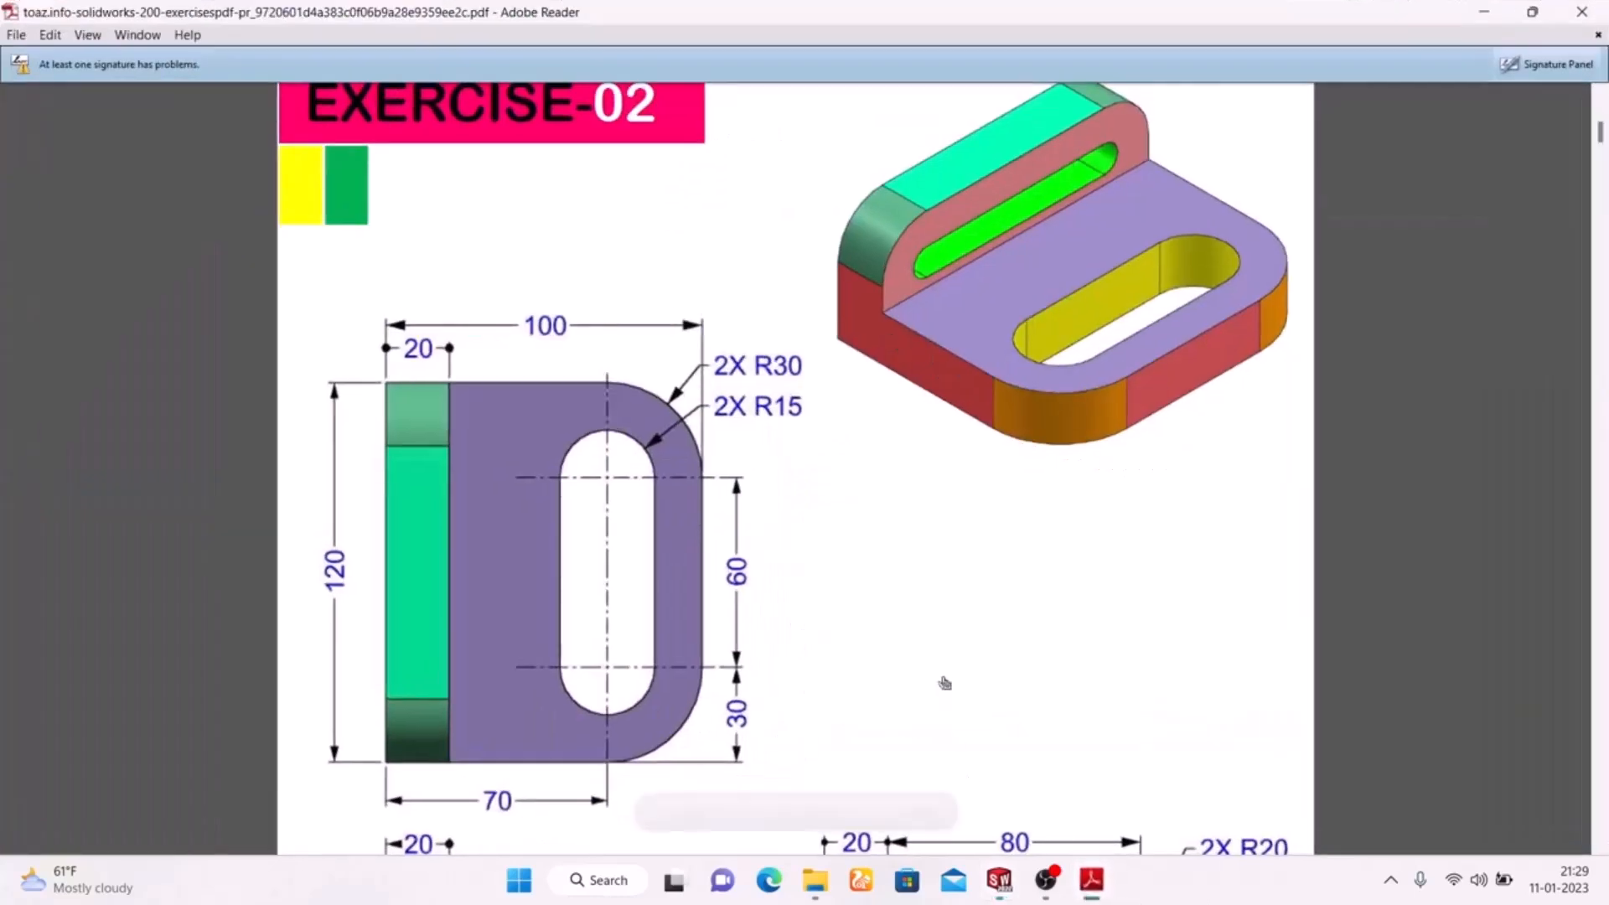
{"action": "scroll", "coordinate": [912, 632], "scroll_direction": "down", "scroll_amount": 5}
{"action": "scroll", "coordinate": [912, 632], "scroll_direction": "up", "scroll_amount": 1}
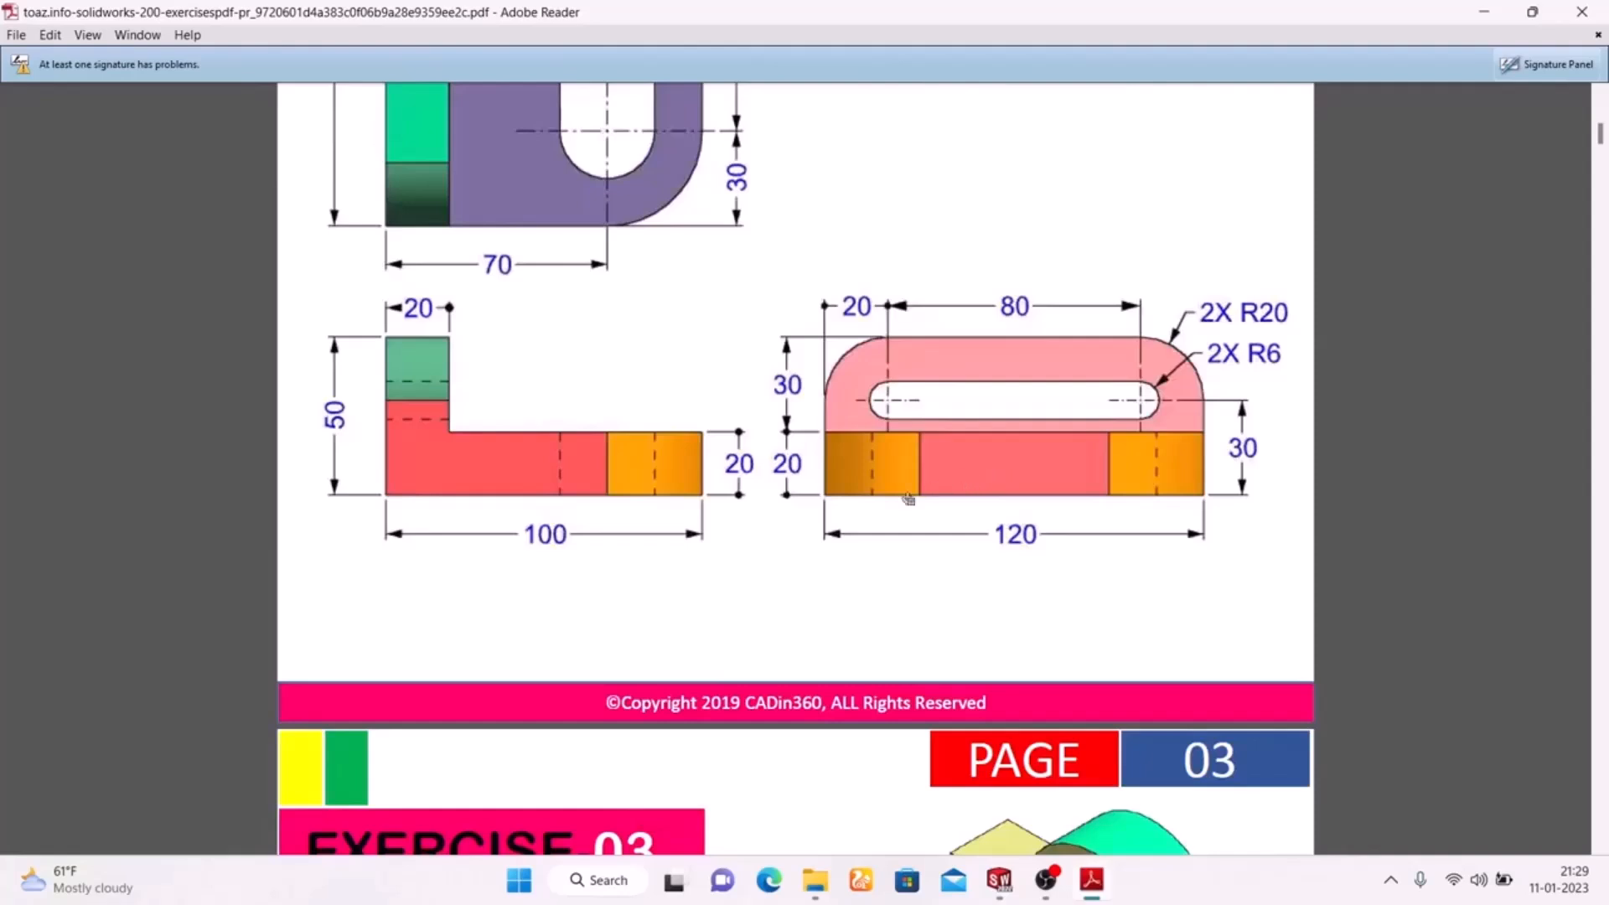
{"action": "scroll", "coordinate": [578, 507], "scroll_direction": "up", "scroll_amount": 3}
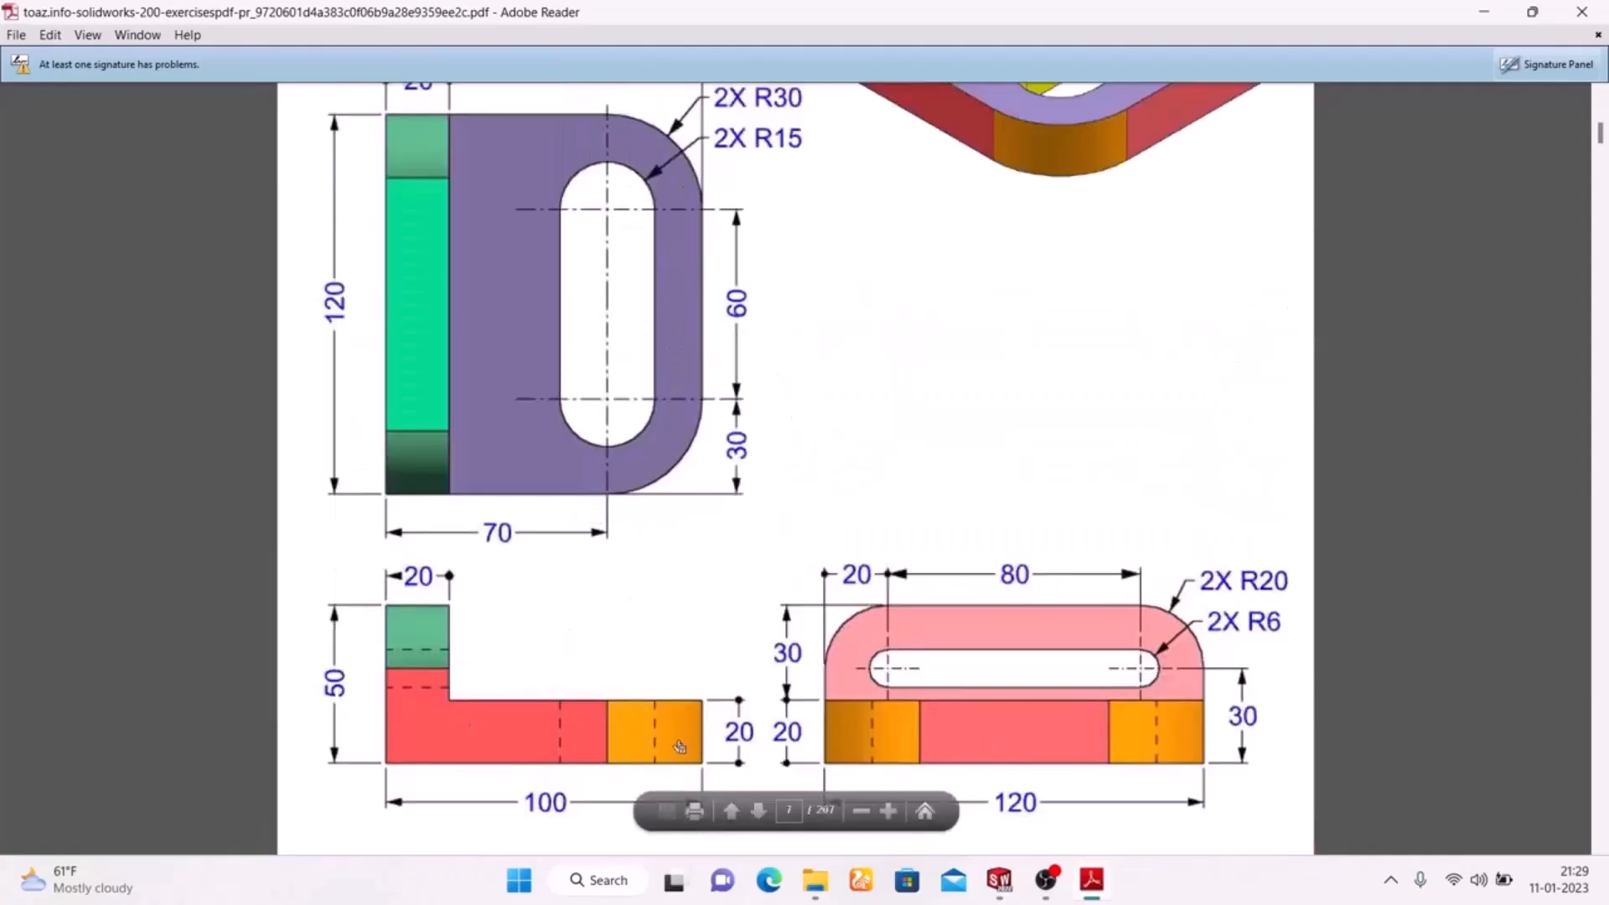
{"action": "left_click", "coordinate": [1091, 880]}
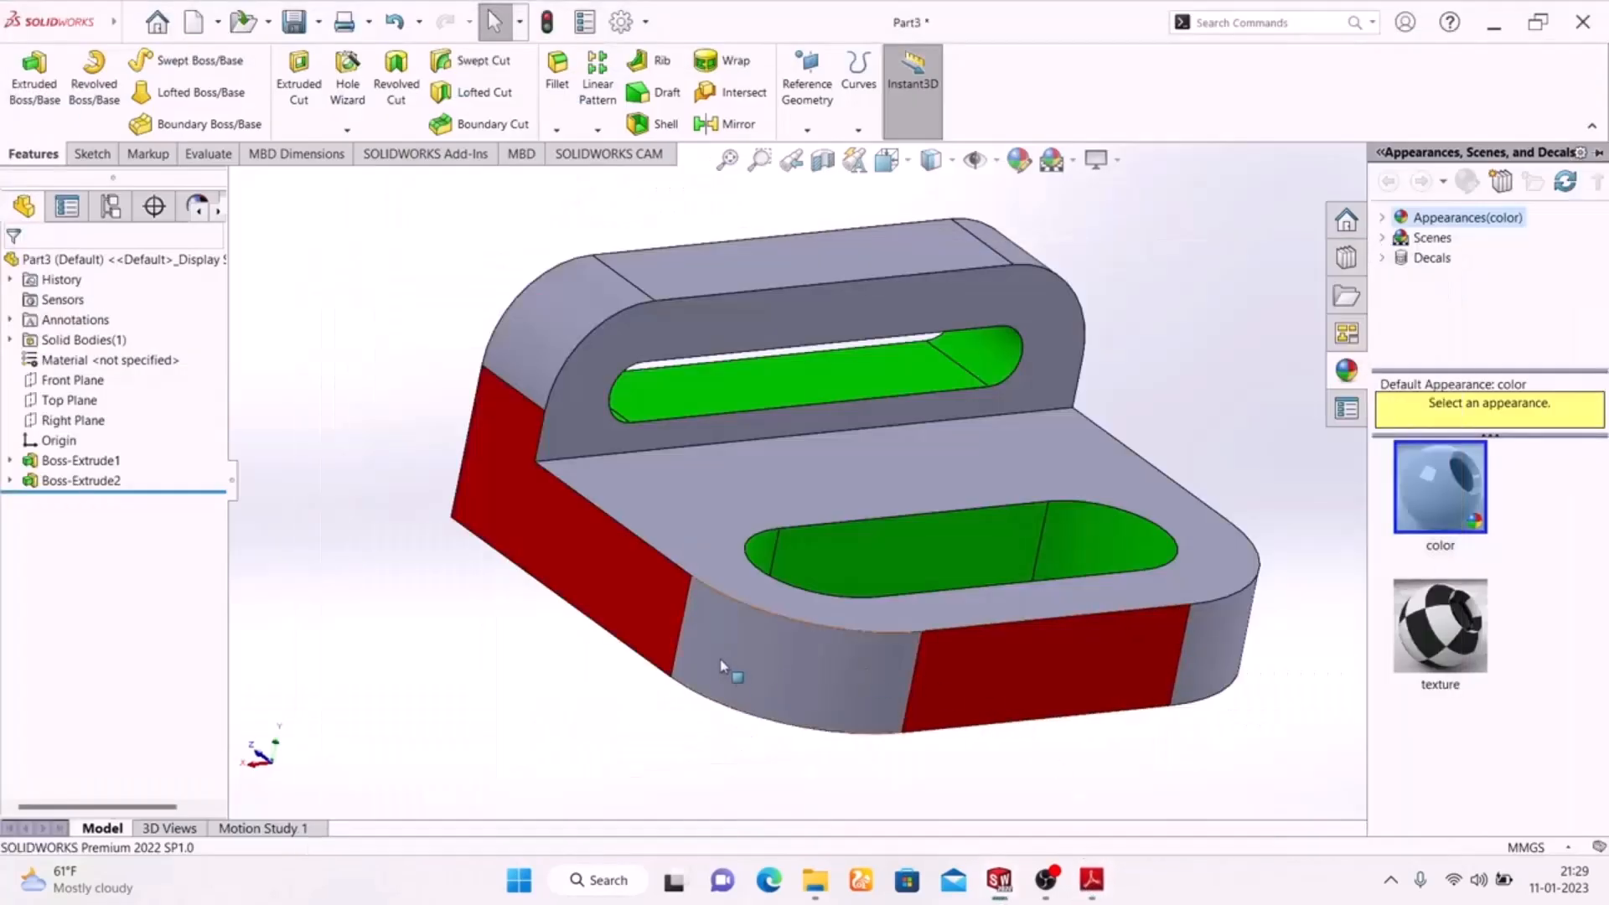
Colour the two rounded corner faces of the base plate and the two of the upright yellow.
{"action": "left_click", "coordinate": [761, 649]}
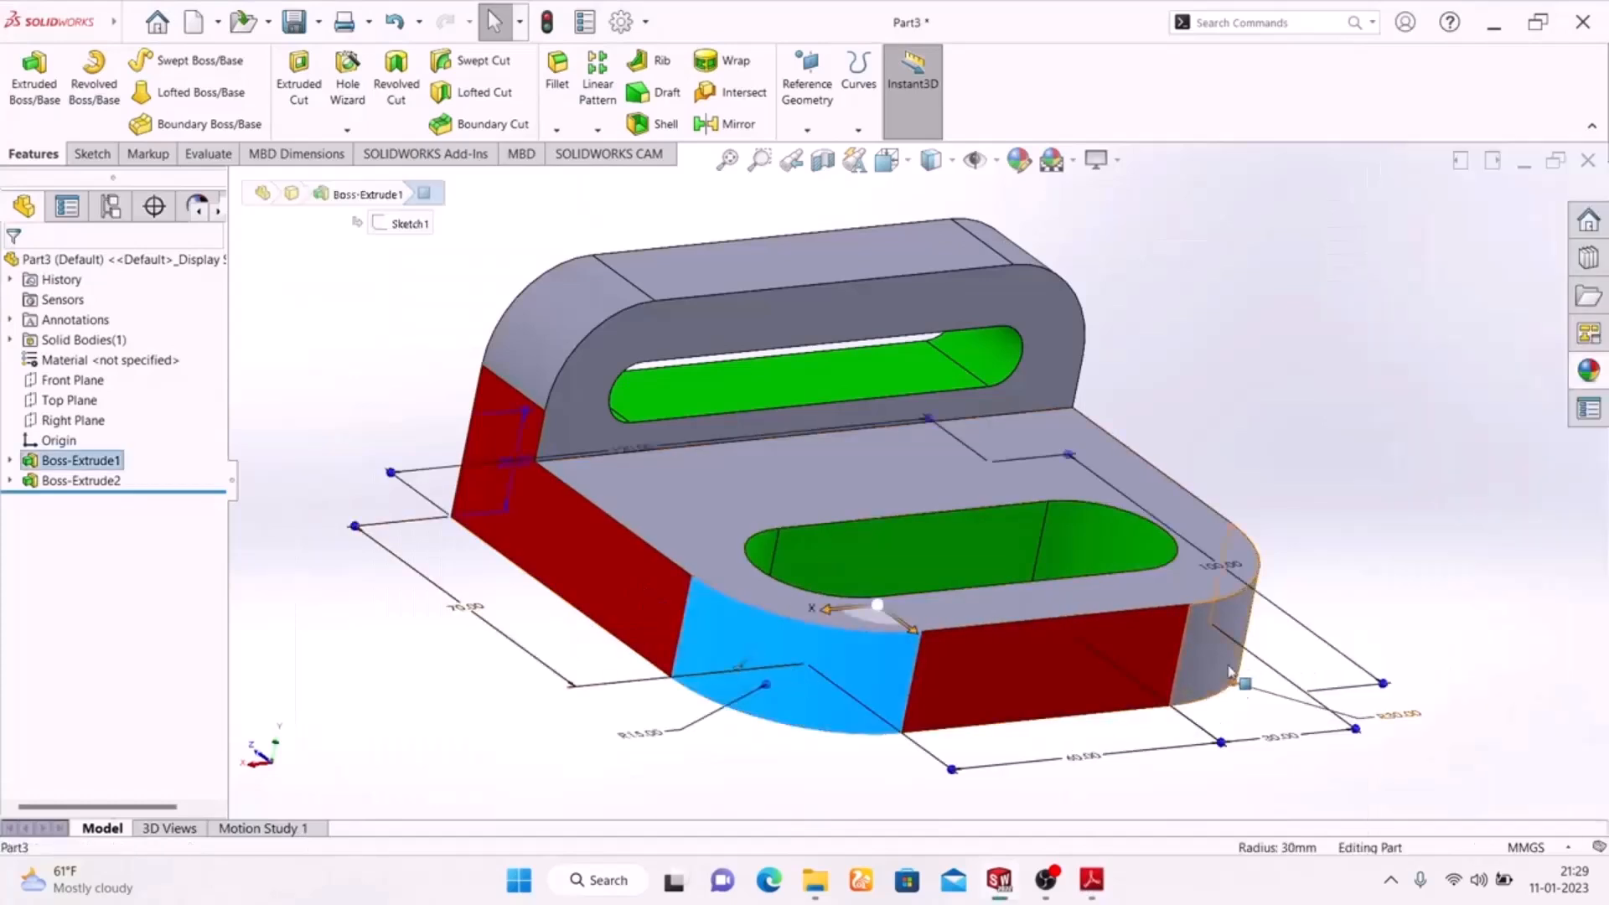
{"action": "left_click", "coordinate": [866, 311]}
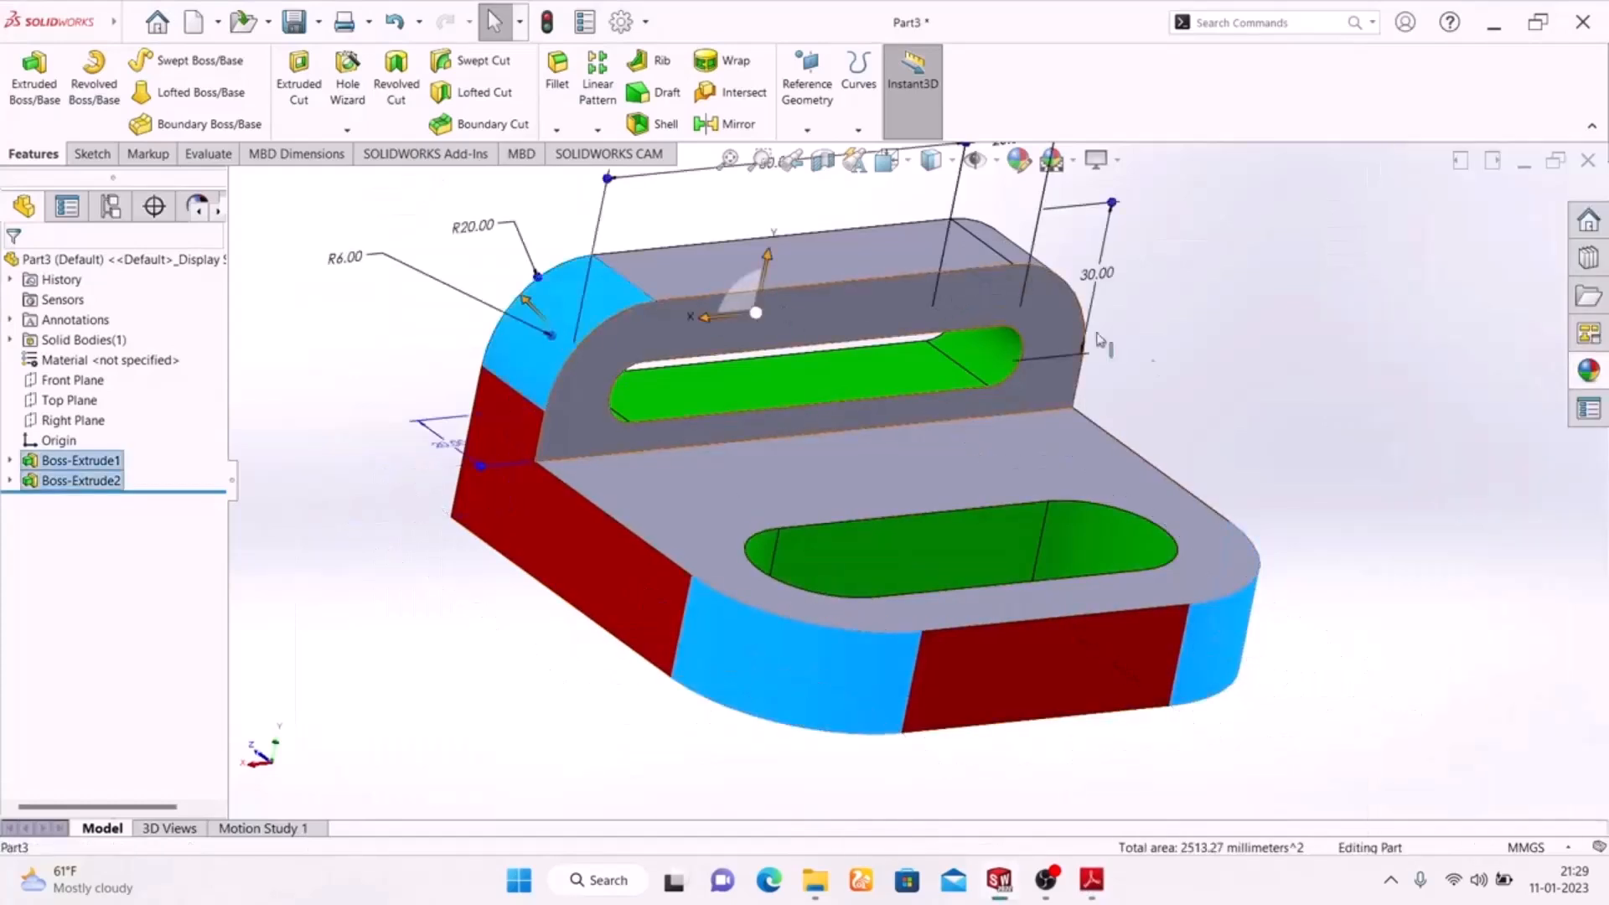
{"action": "middle_click_drag", "start_coordinate": [1248, 413], "coordinate": [1150, 433]}
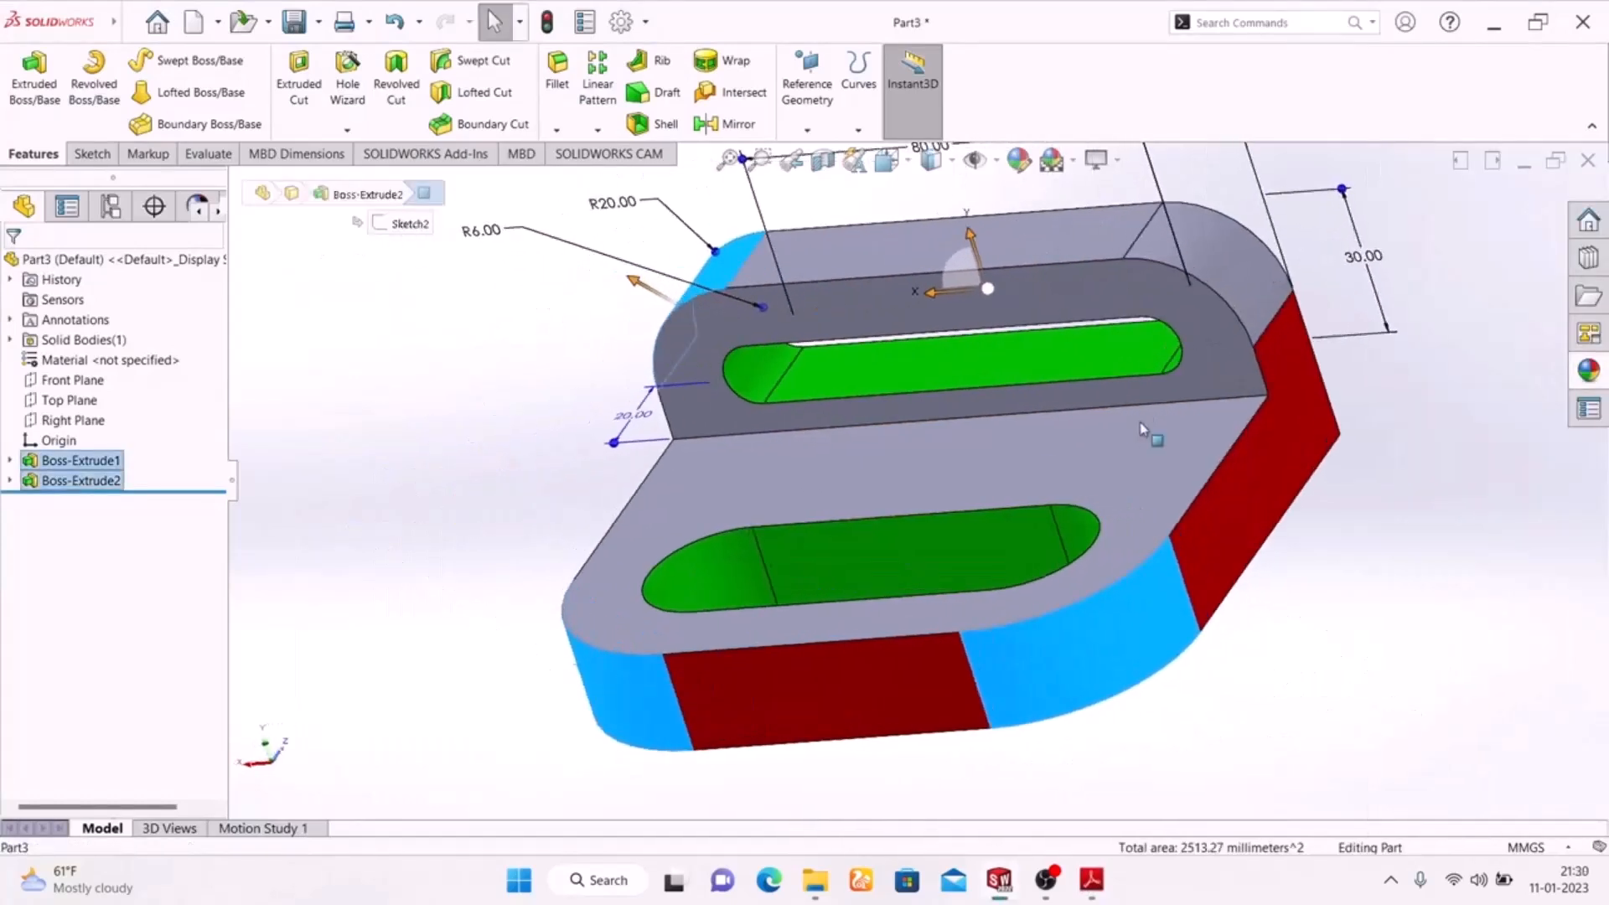
{"action": "left_click", "coordinate": [1221, 269], "text": "ctrl"}
{"action": "left_click", "coordinate": [1019, 162]}
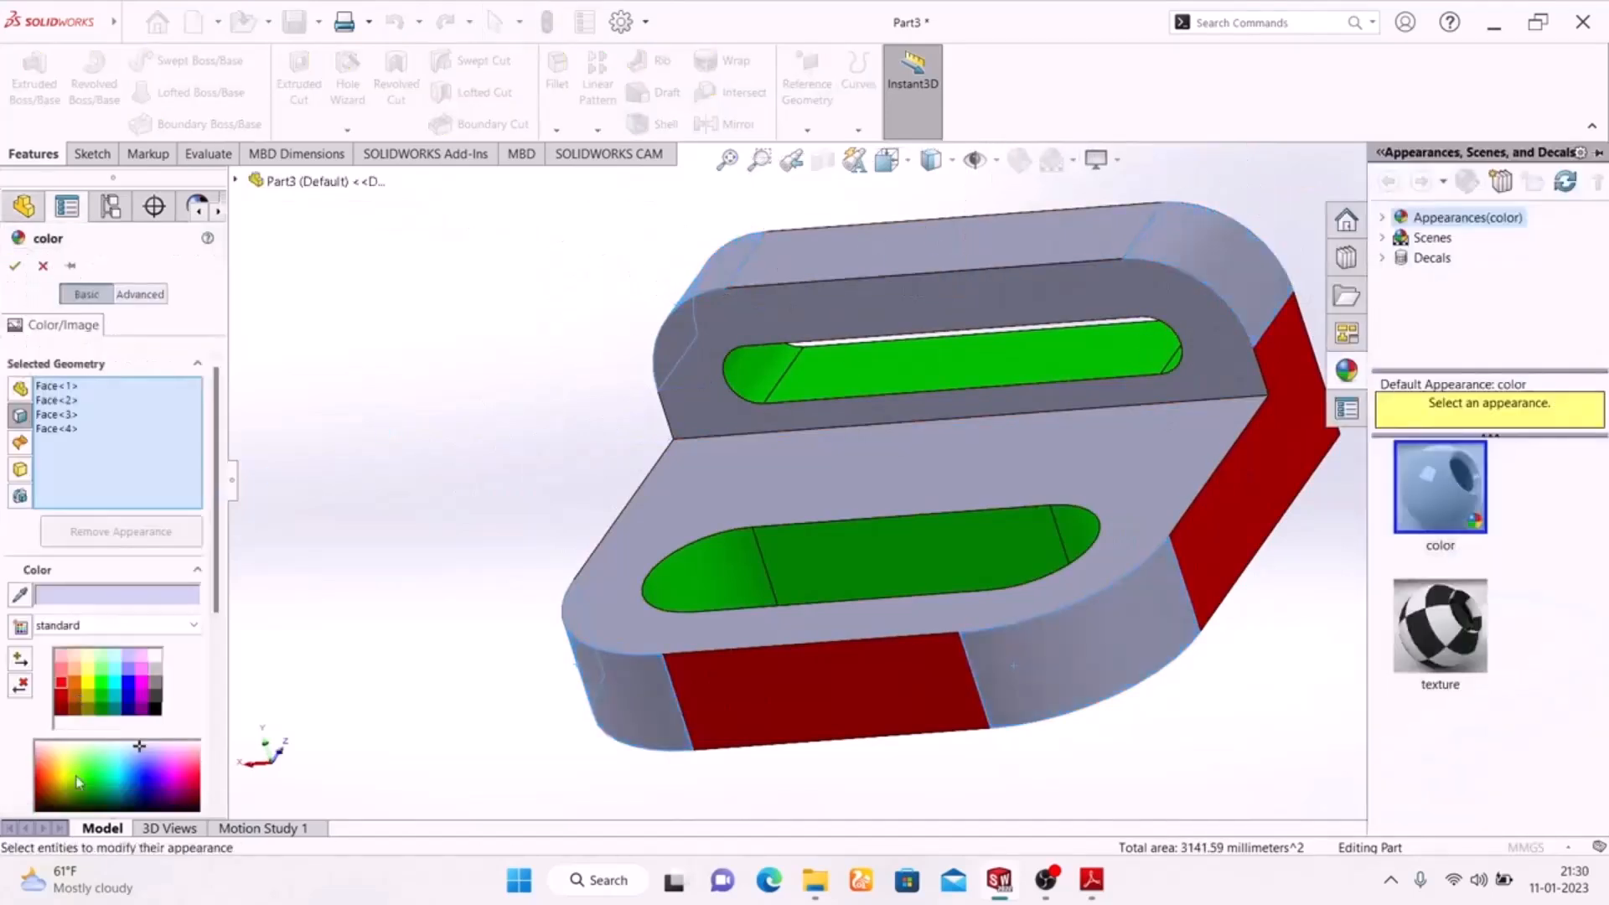
{"action": "left_click", "coordinate": [94, 689]}
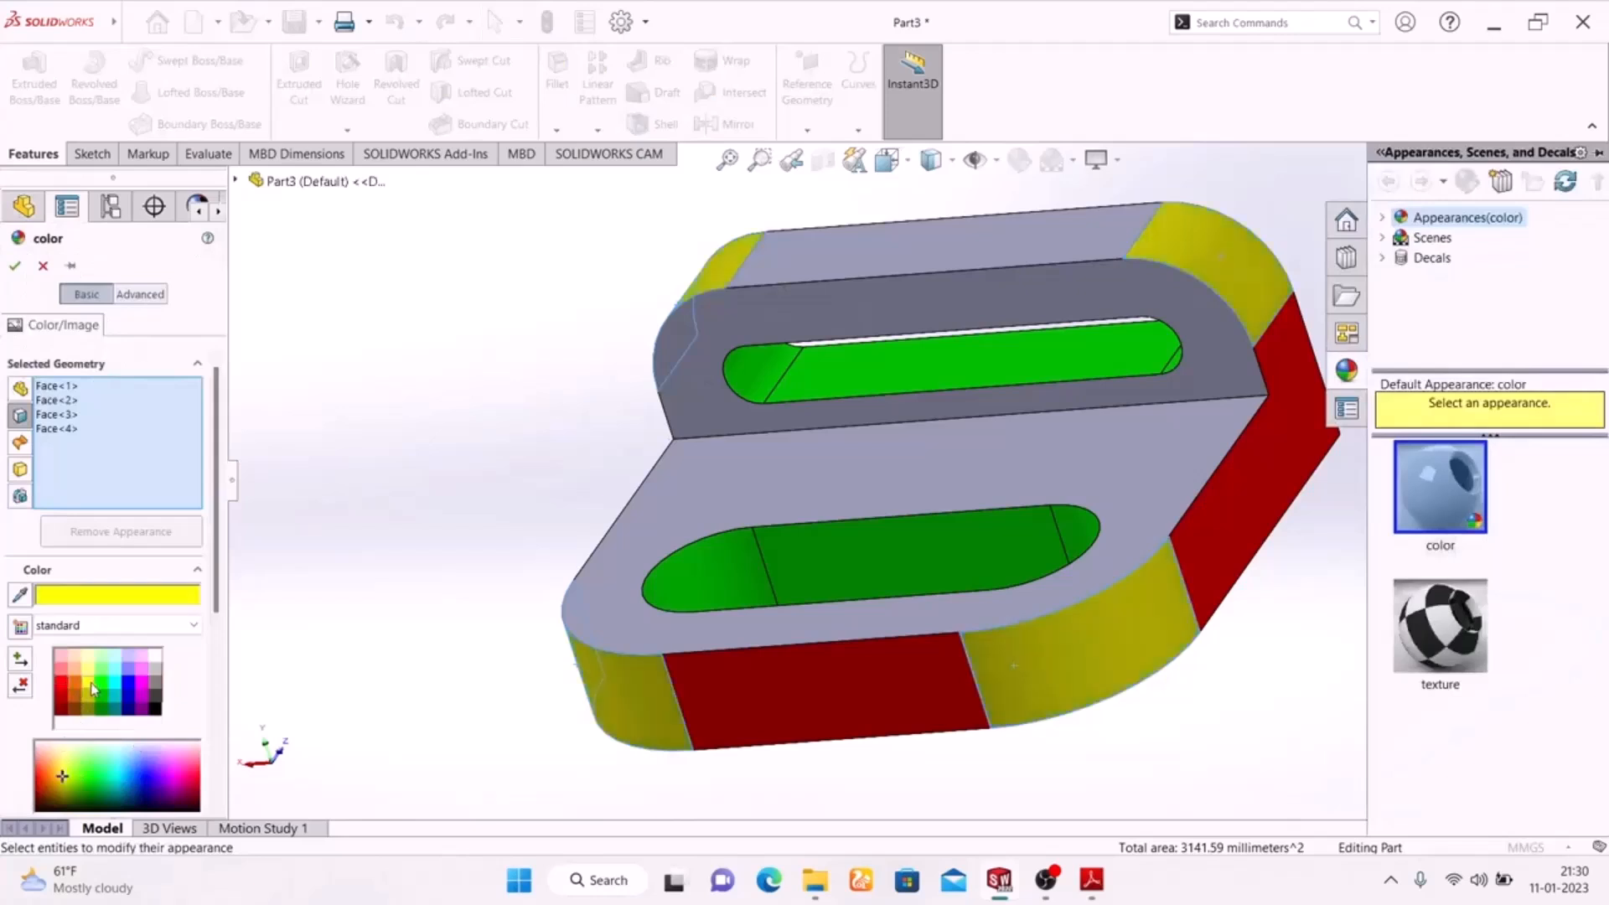
{"action": "left_click", "coordinate": [15, 267]}
Colour the base plate's underside and the bracket's flat back face cyan.
{"action": "middle_click_drag", "start_coordinate": [373, 506], "coordinate": [540, 224]}
{"action": "key", "text": "Escape"}
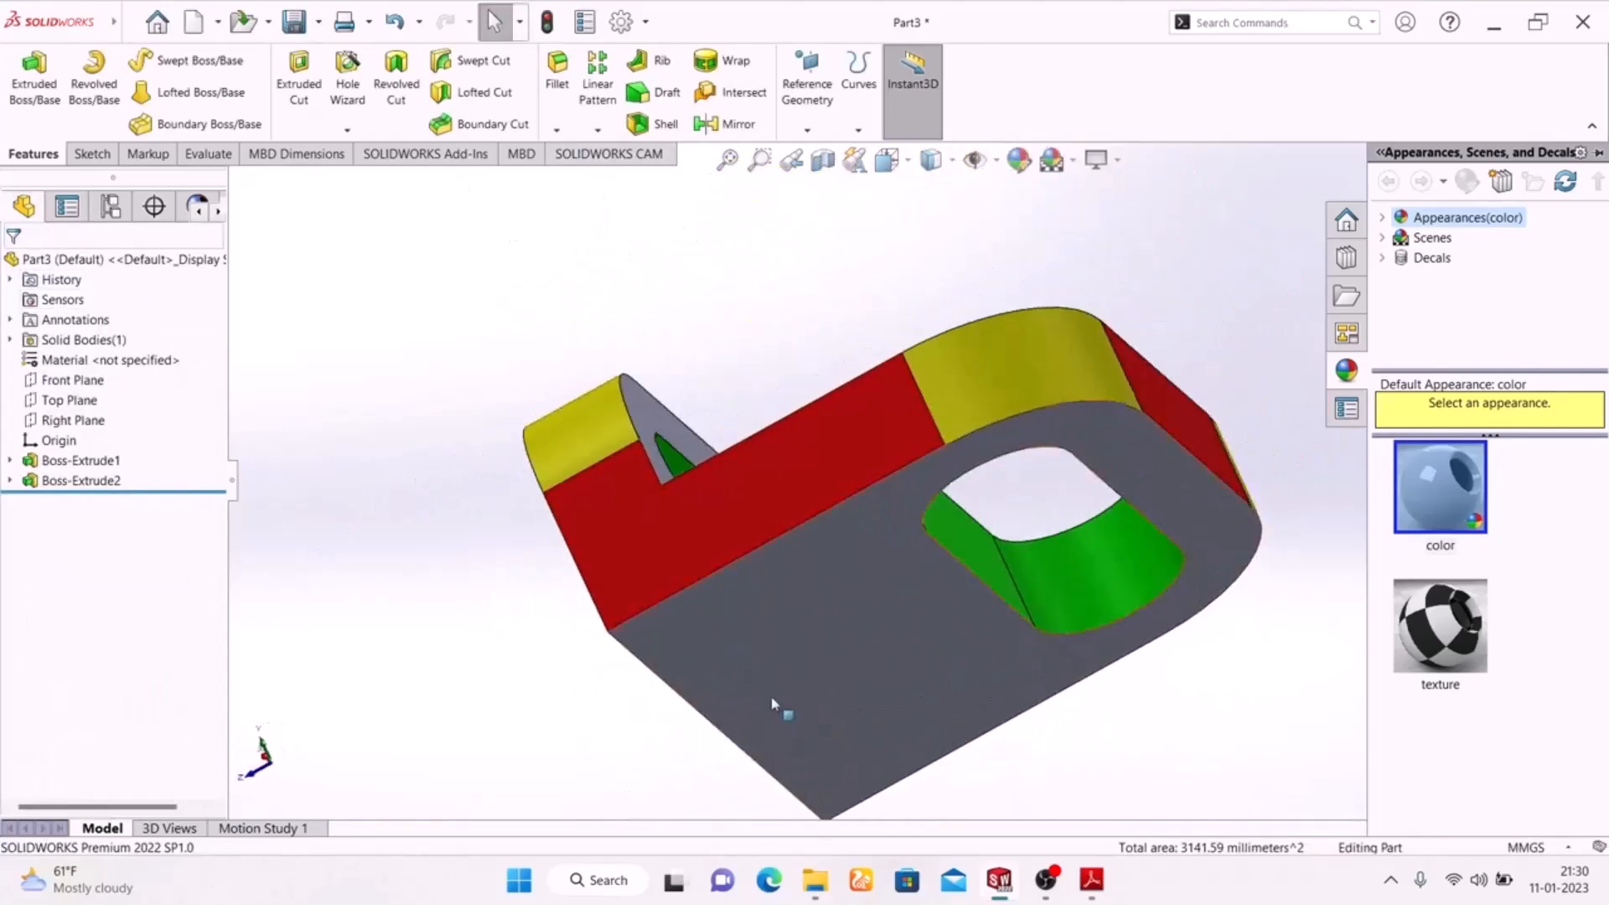
{"action": "left_click", "coordinate": [758, 675]}
{"action": "middle_click_drag", "start_coordinate": [392, 551], "coordinate": [549, 486]}
{"action": "left_click", "coordinate": [630, 666]}
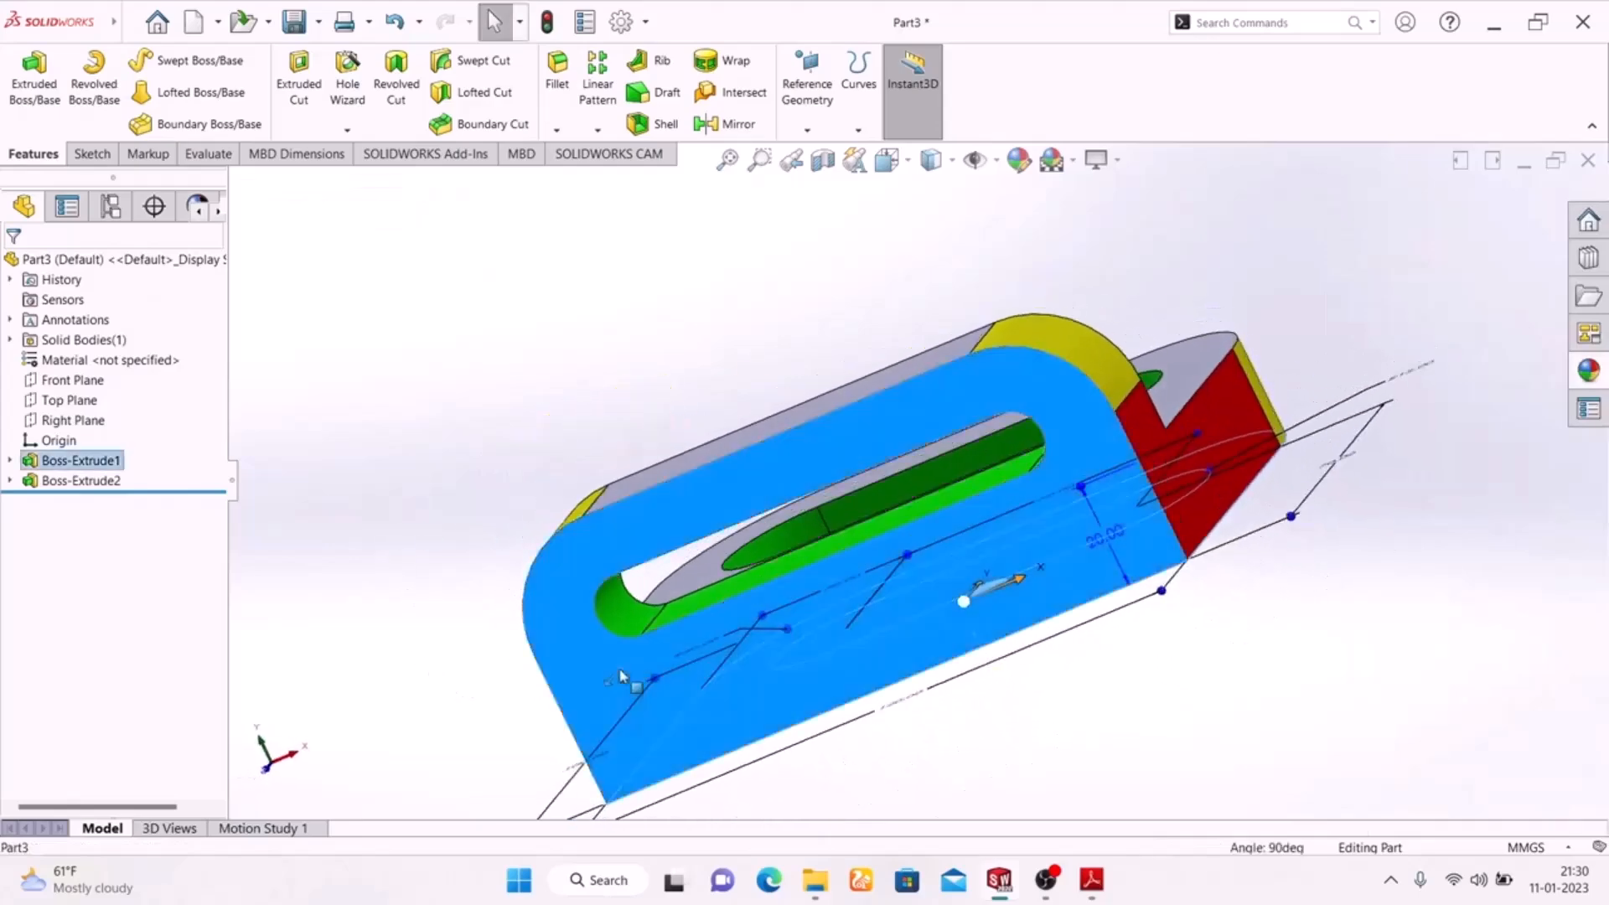
{"action": "middle_click_drag", "start_coordinate": [1220, 640], "coordinate": [1028, 770]}
{"action": "left_click", "coordinate": [1017, 160]}
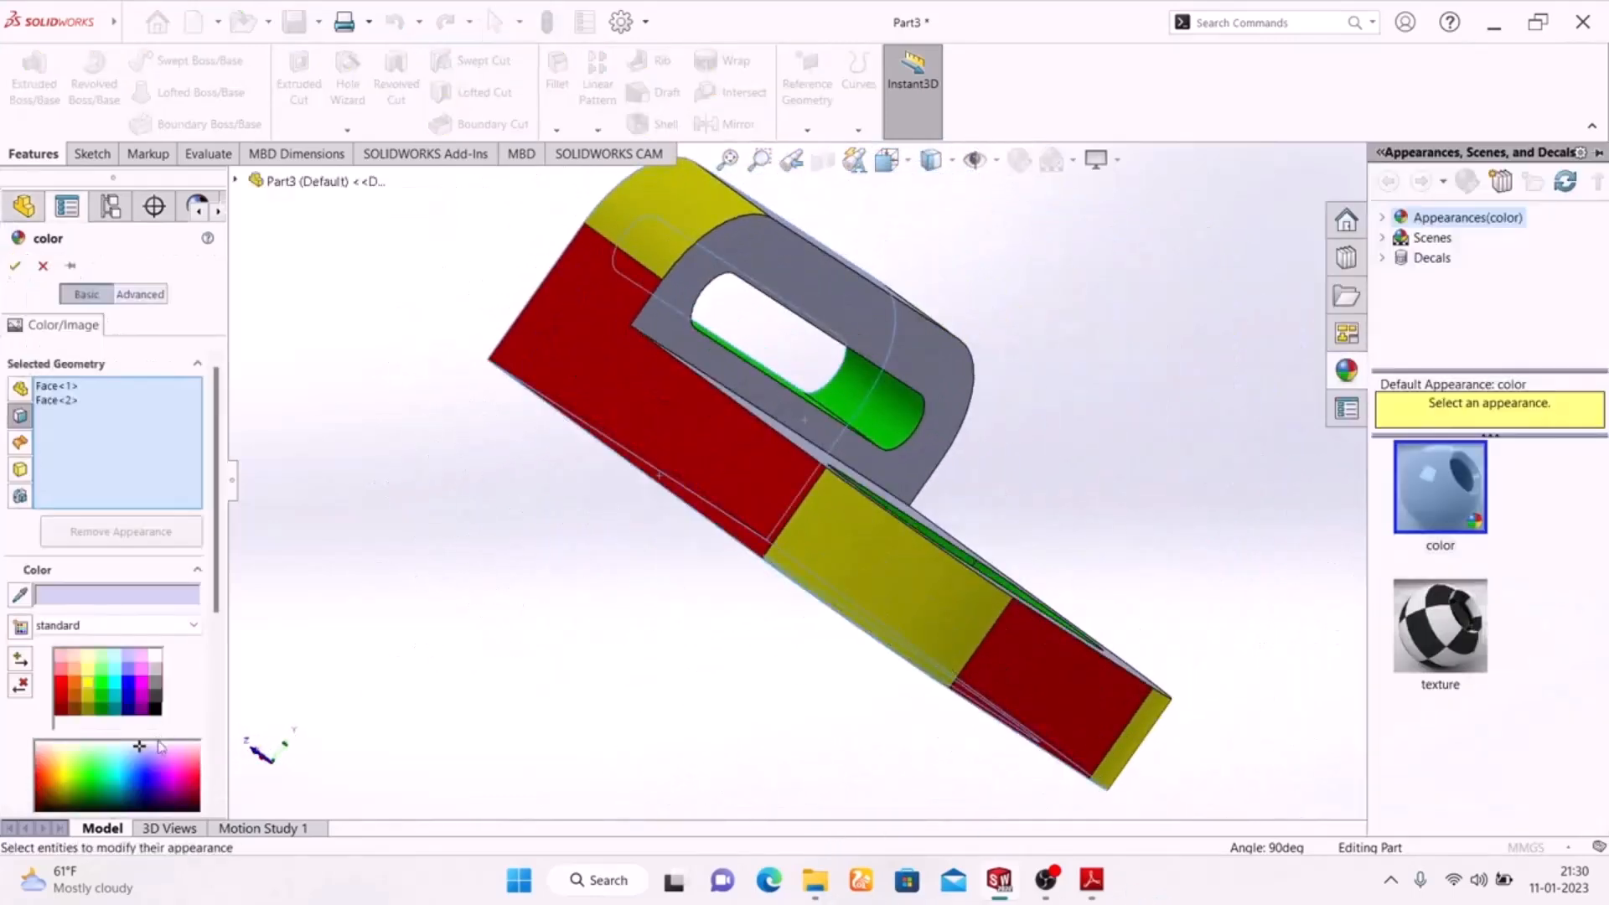
{"action": "left_click", "coordinate": [118, 692]}
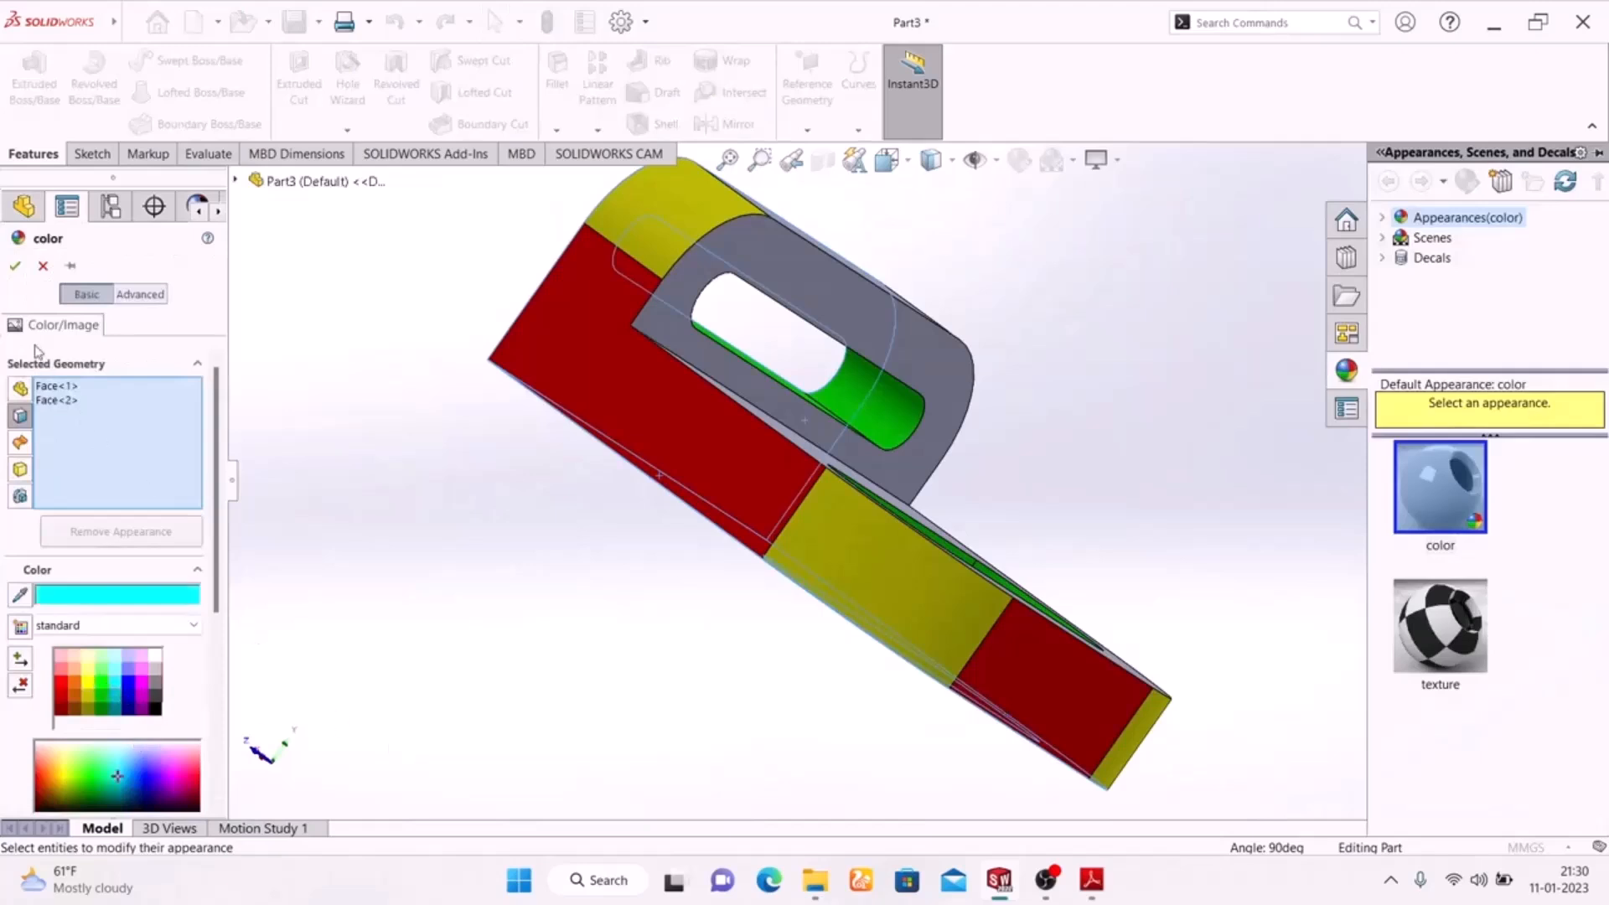
{"action": "left_click", "coordinate": [15, 265]}
Colour the base plate's top face and the upright's front face magenta, after trying orange.
{"action": "middle_click_drag", "start_coordinate": [435, 607], "coordinate": [385, 757]}
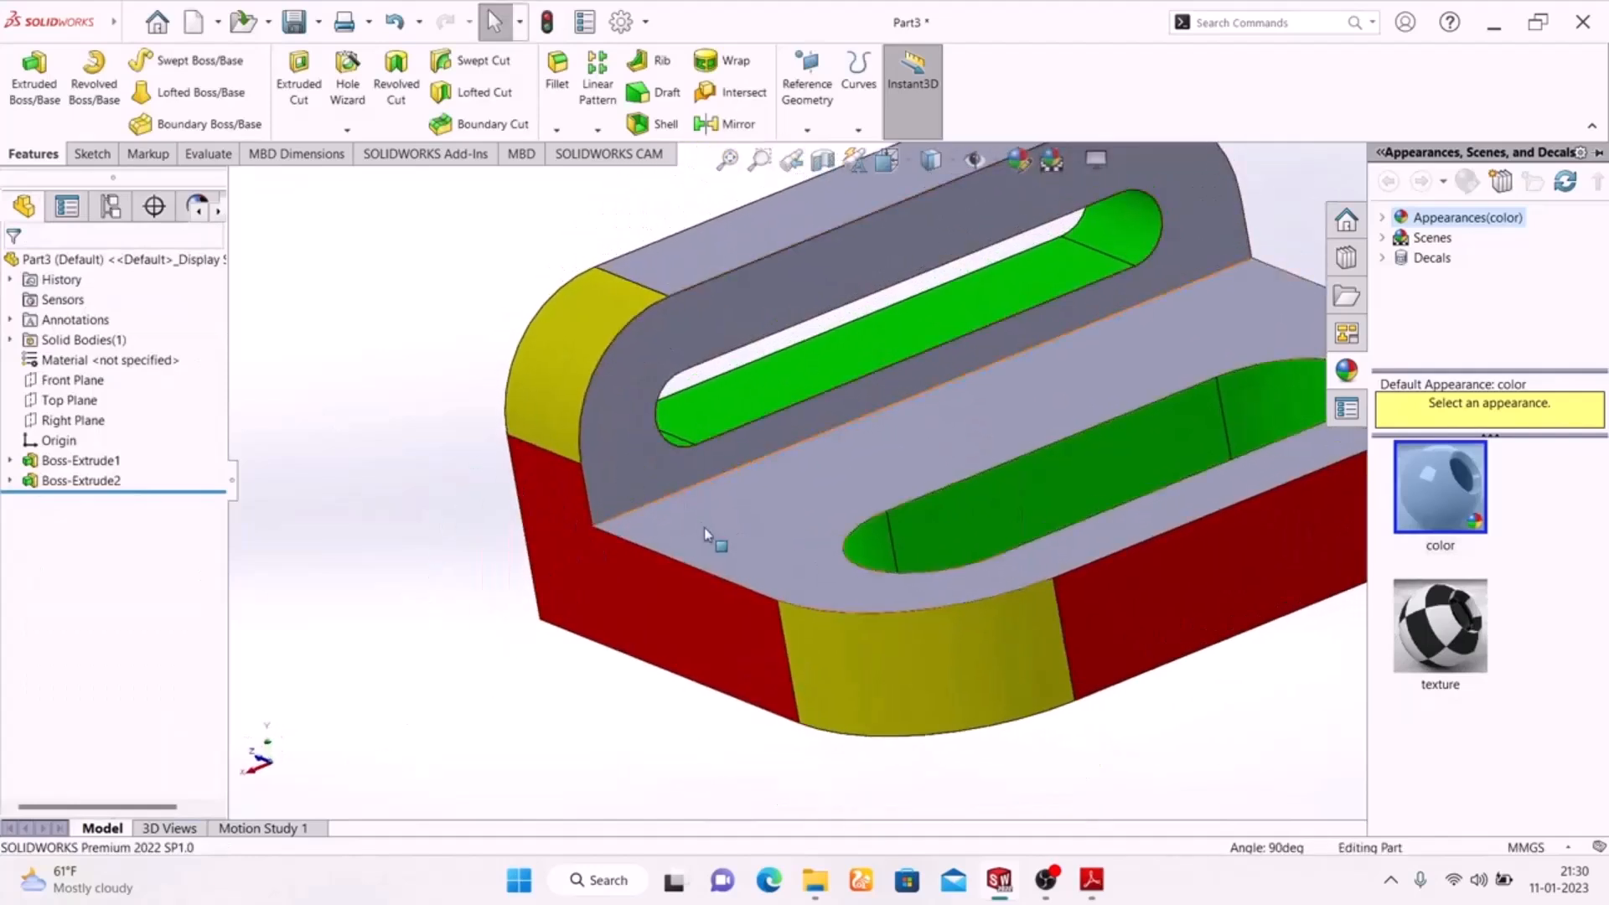
{"action": "left_click", "coordinate": [709, 531]}
{"action": "left_click", "coordinate": [636, 415], "text": "ctrl"}
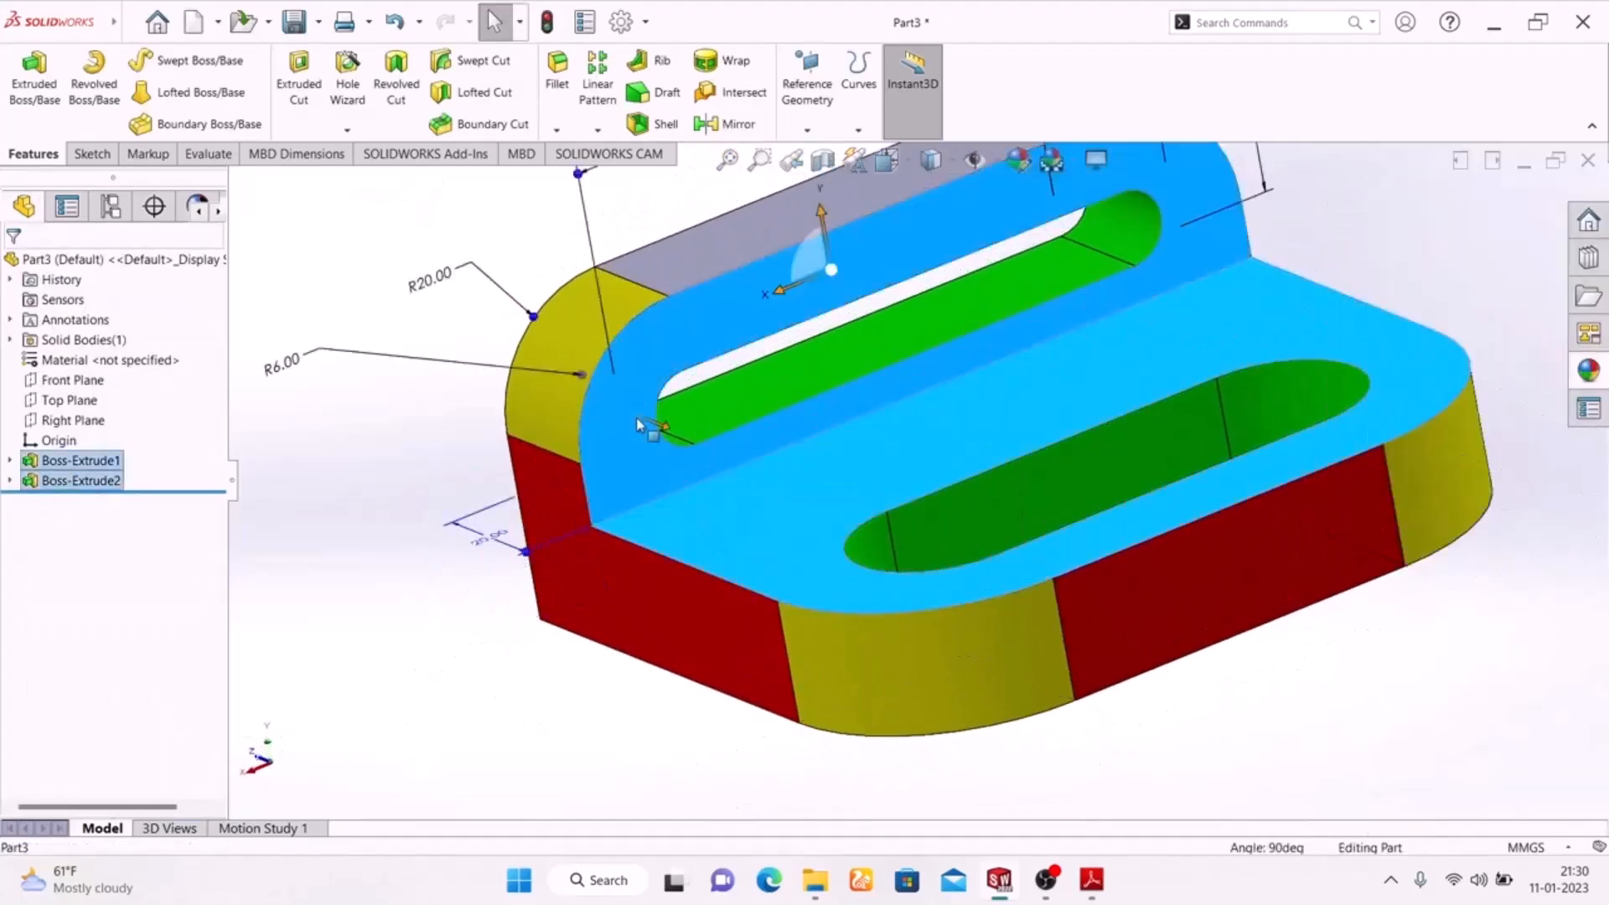
{"action": "left_click", "coordinate": [1012, 178]}
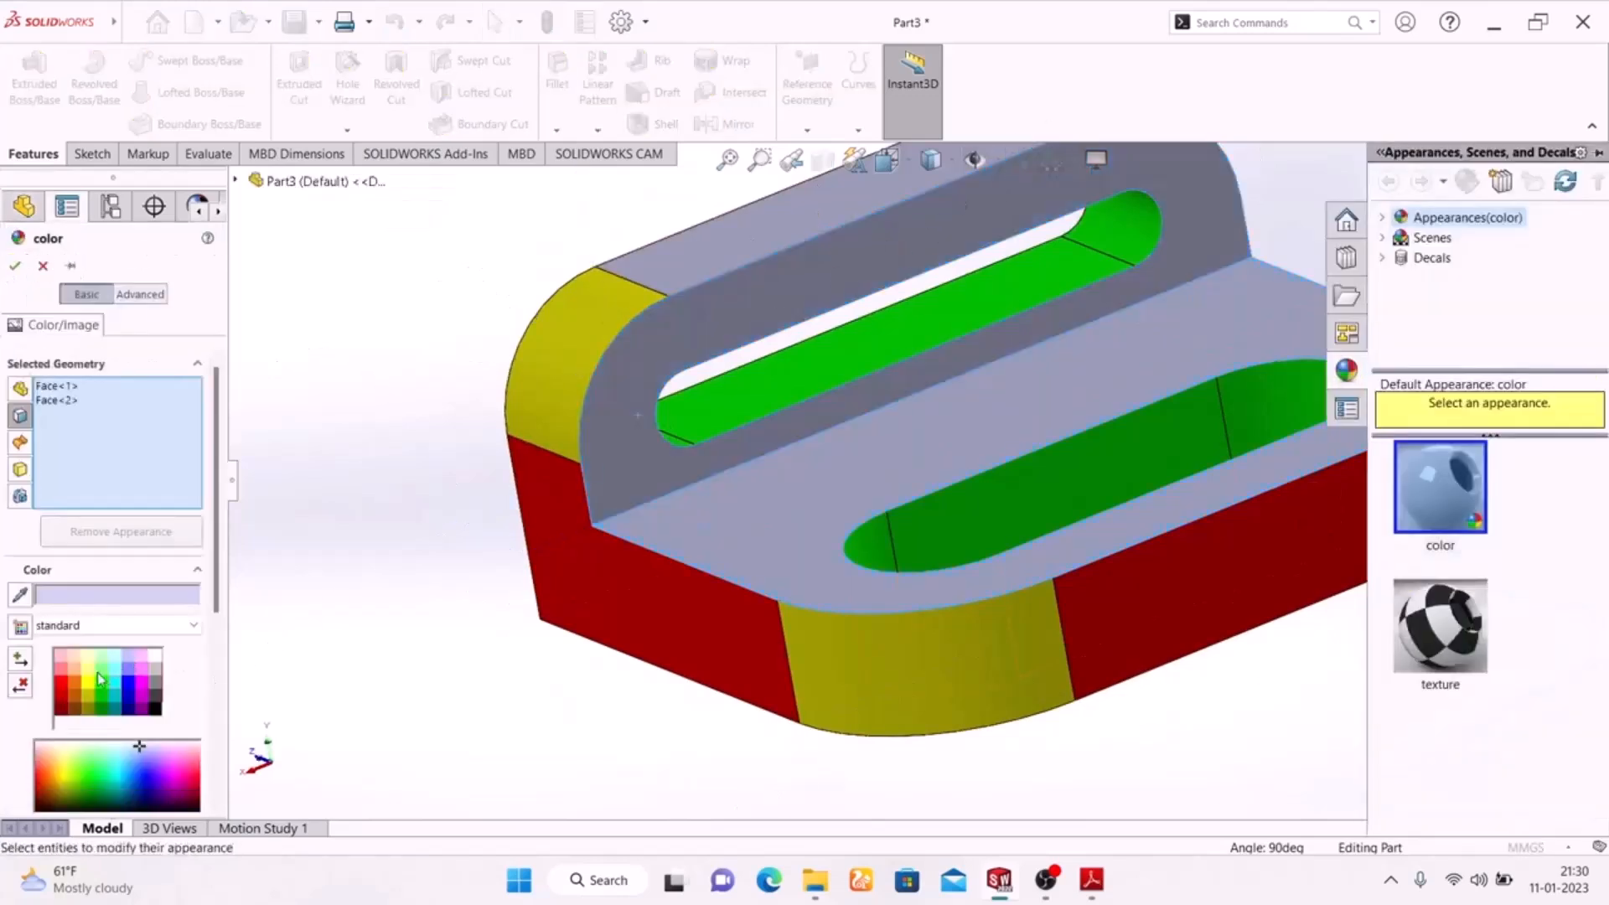
{"action": "left_click", "coordinate": [77, 688]}
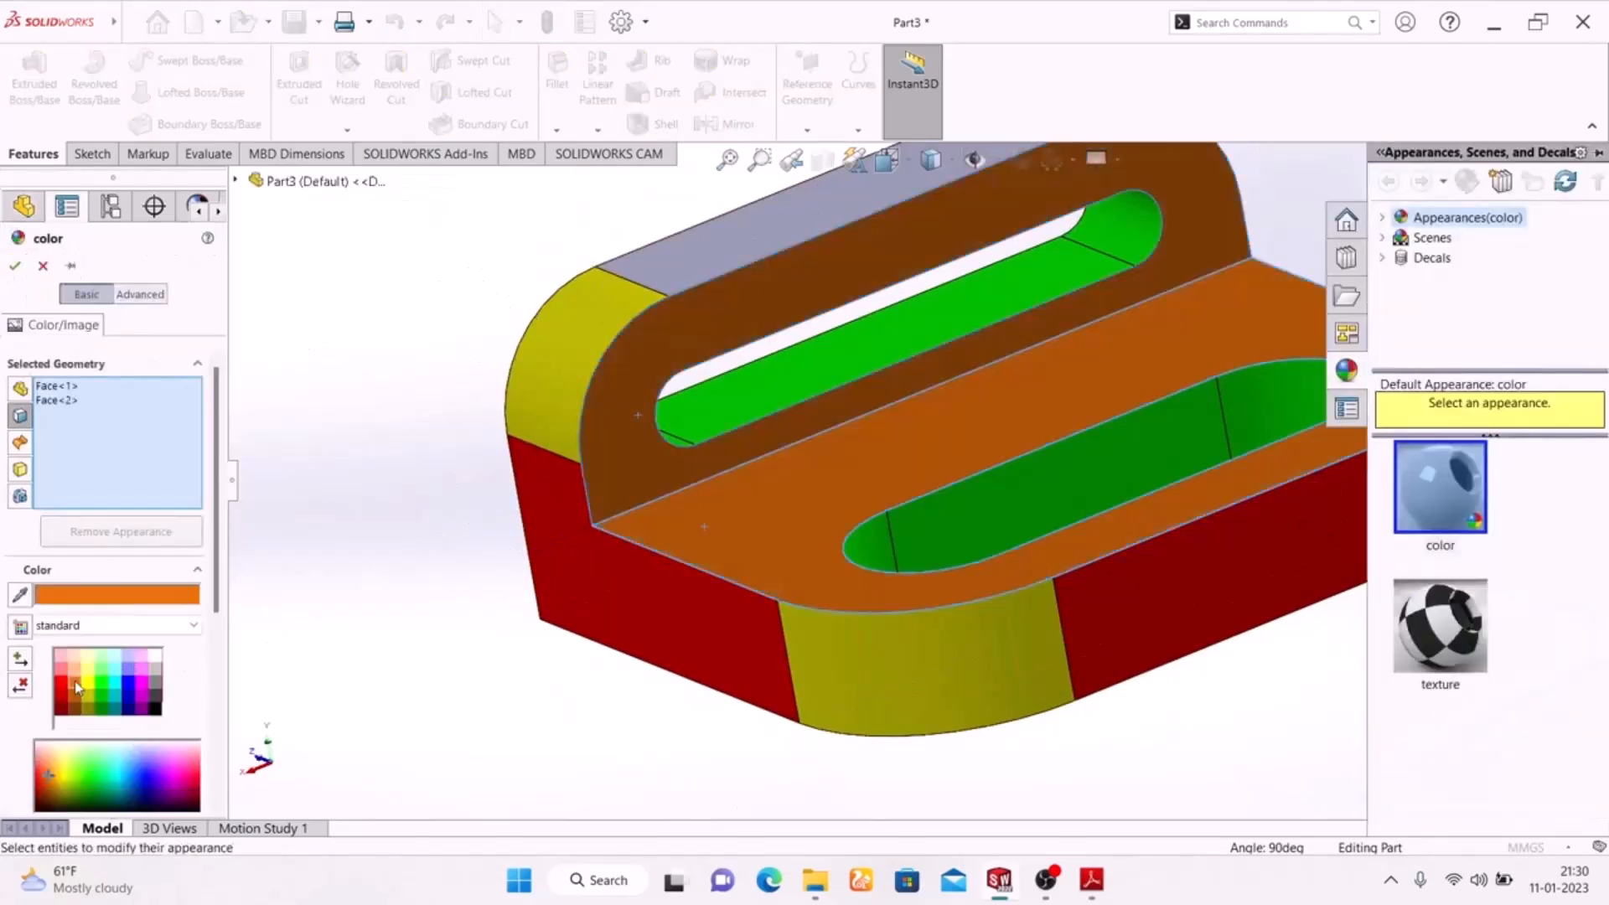
{"action": "left_click", "coordinate": [143, 690]}
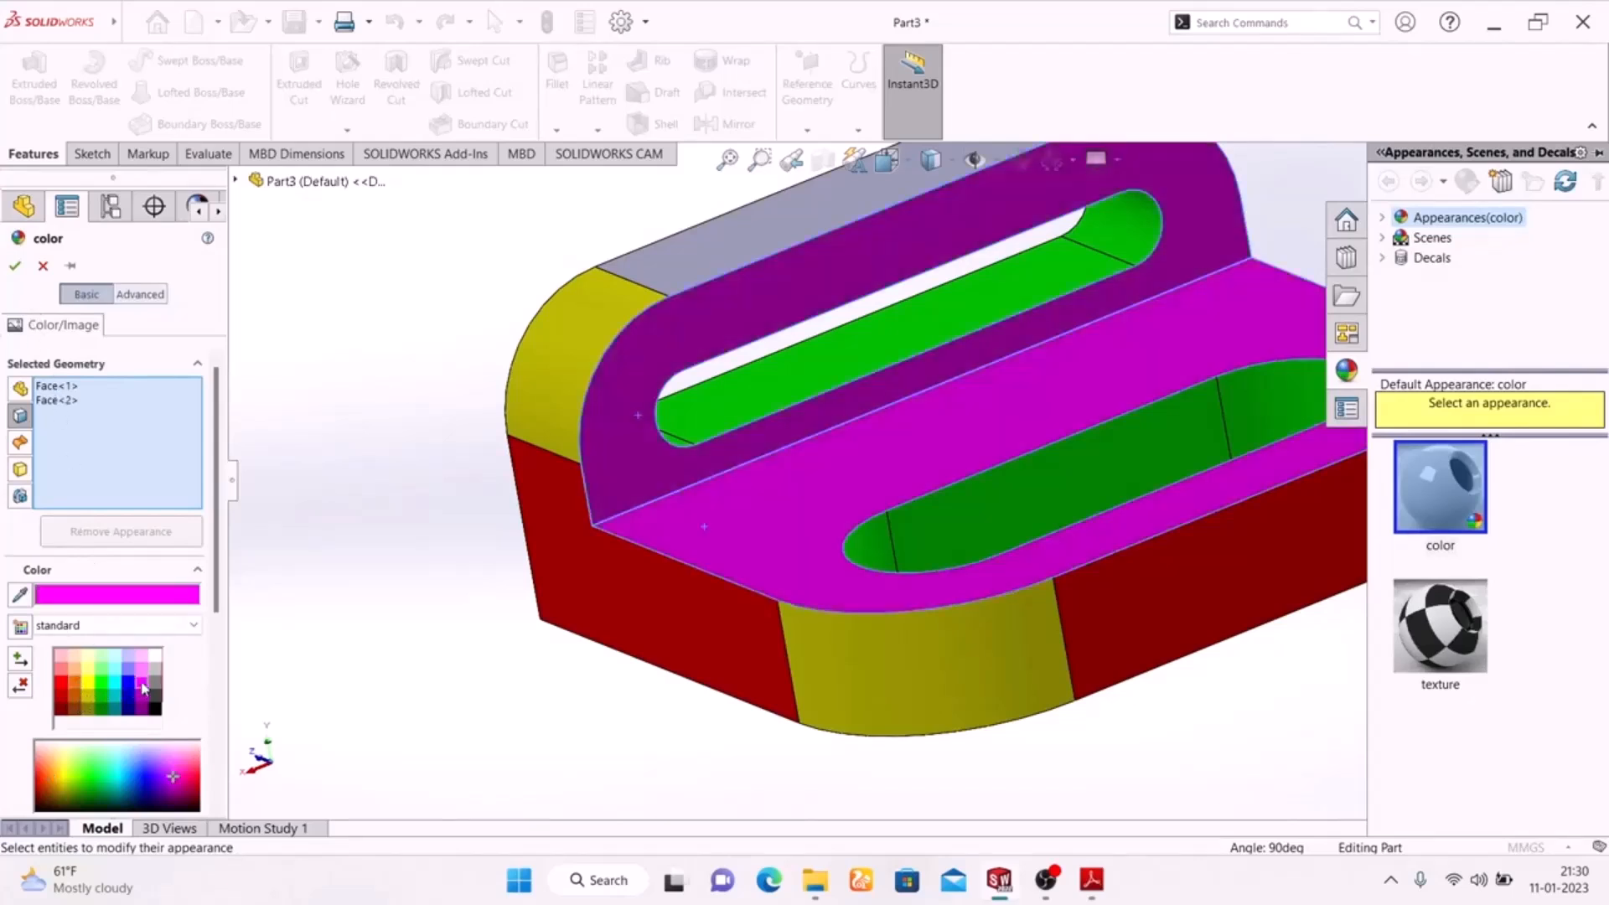
{"action": "left_click", "coordinate": [14, 269]}
Colour the flat top face of the upright red.
{"action": "middle_click_drag", "start_coordinate": [543, 693], "coordinate": [557, 666]}
{"action": "scroll", "coordinate": [545, 646], "scroll_direction": "up", "scroll_amount": 6}
{"action": "middle_click_drag", "start_coordinate": [1096, 648], "coordinate": [1087, 809]}
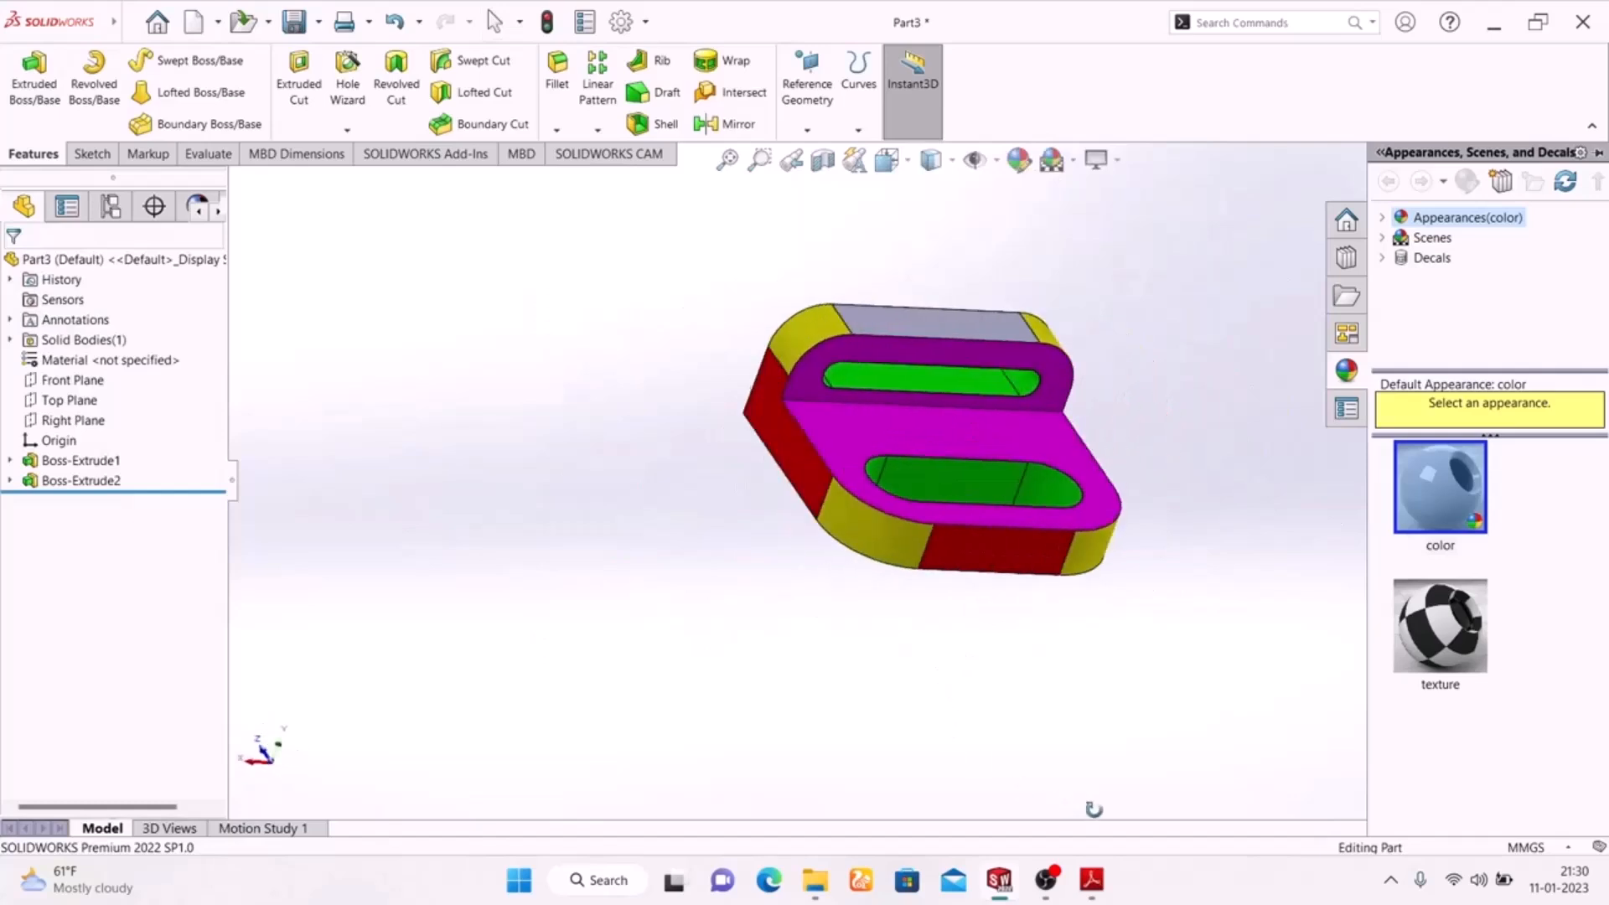
{"action": "scroll", "coordinate": [893, 204], "scroll_direction": "down", "scroll_amount": 5}
{"action": "left_click", "coordinate": [893, 203]}
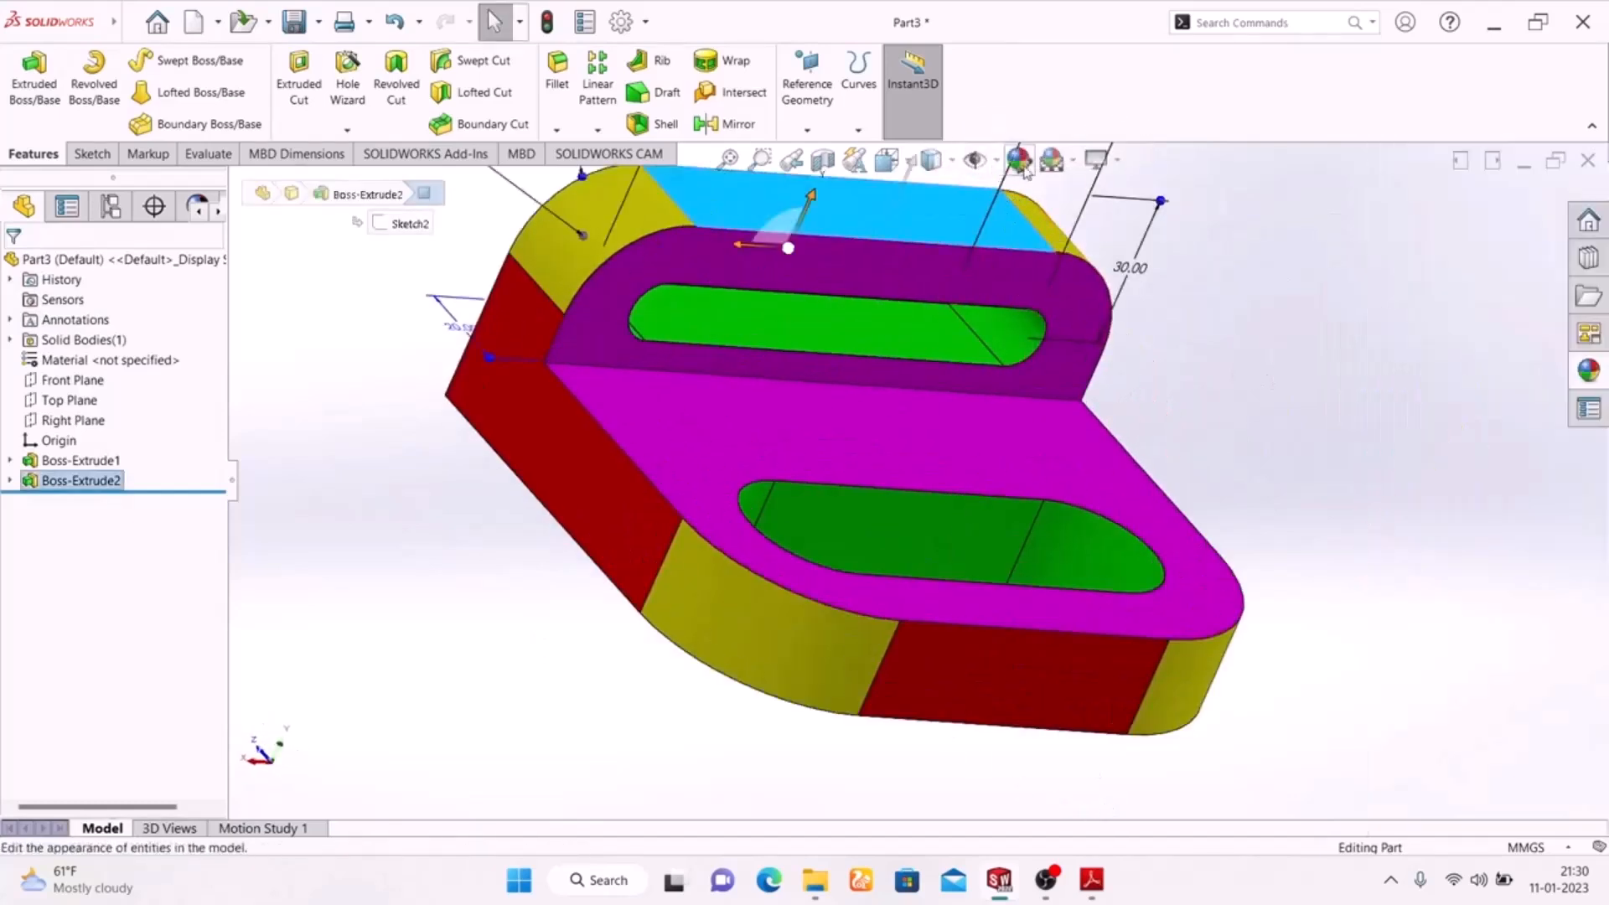
{"action": "key", "text": "Escape"}
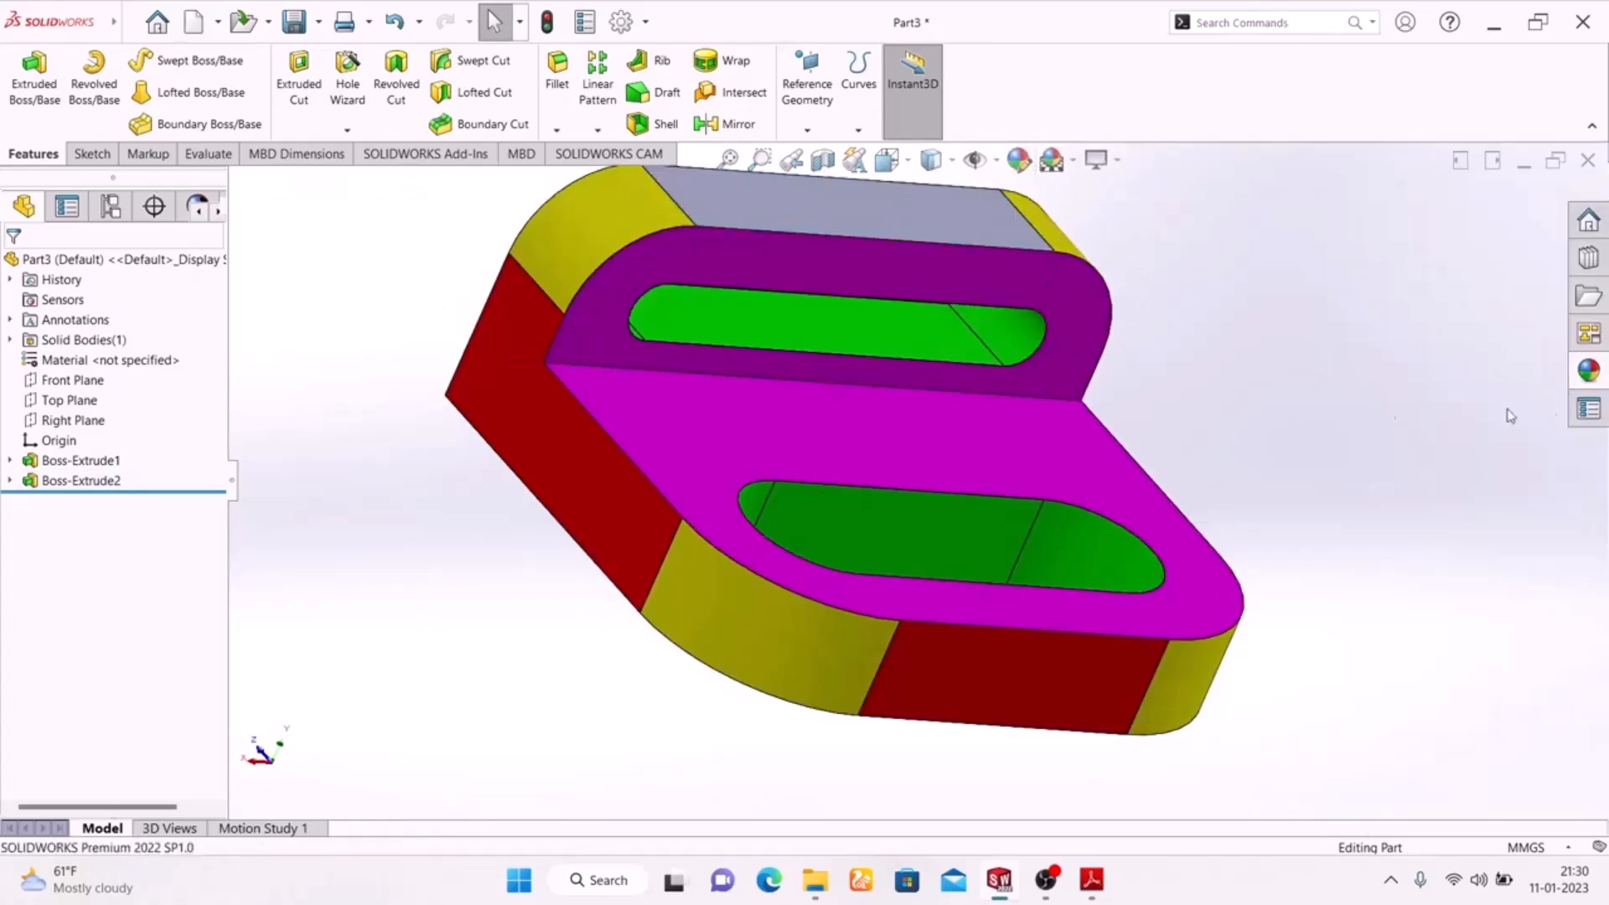
{"action": "left_click", "coordinate": [919, 234]}
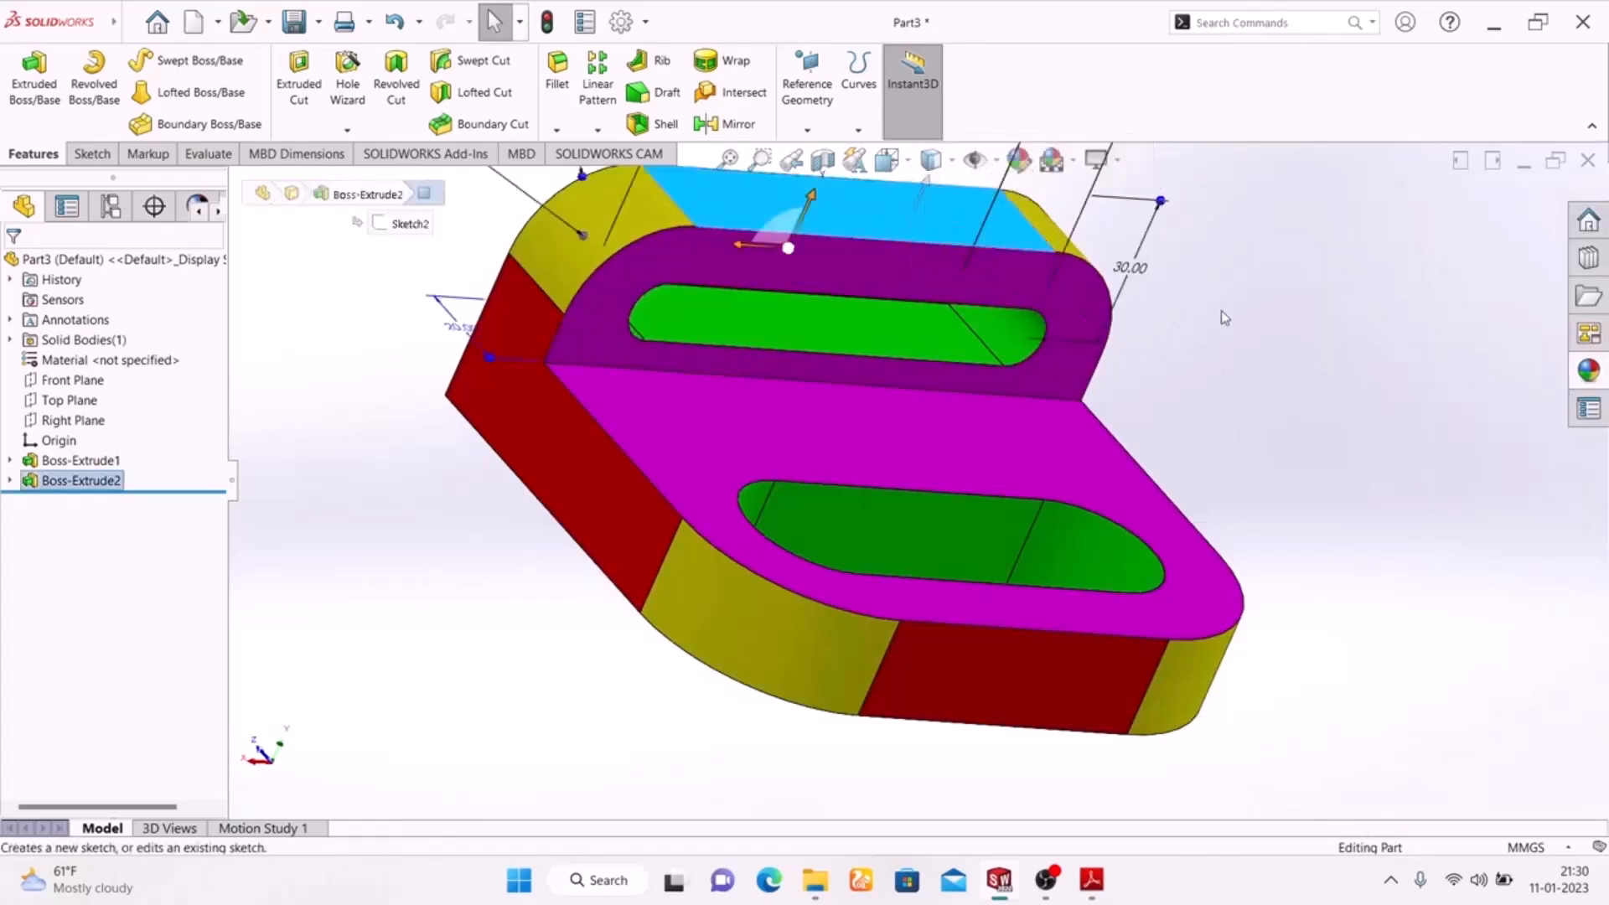
{"action": "left_click", "coordinate": [1018, 159]}
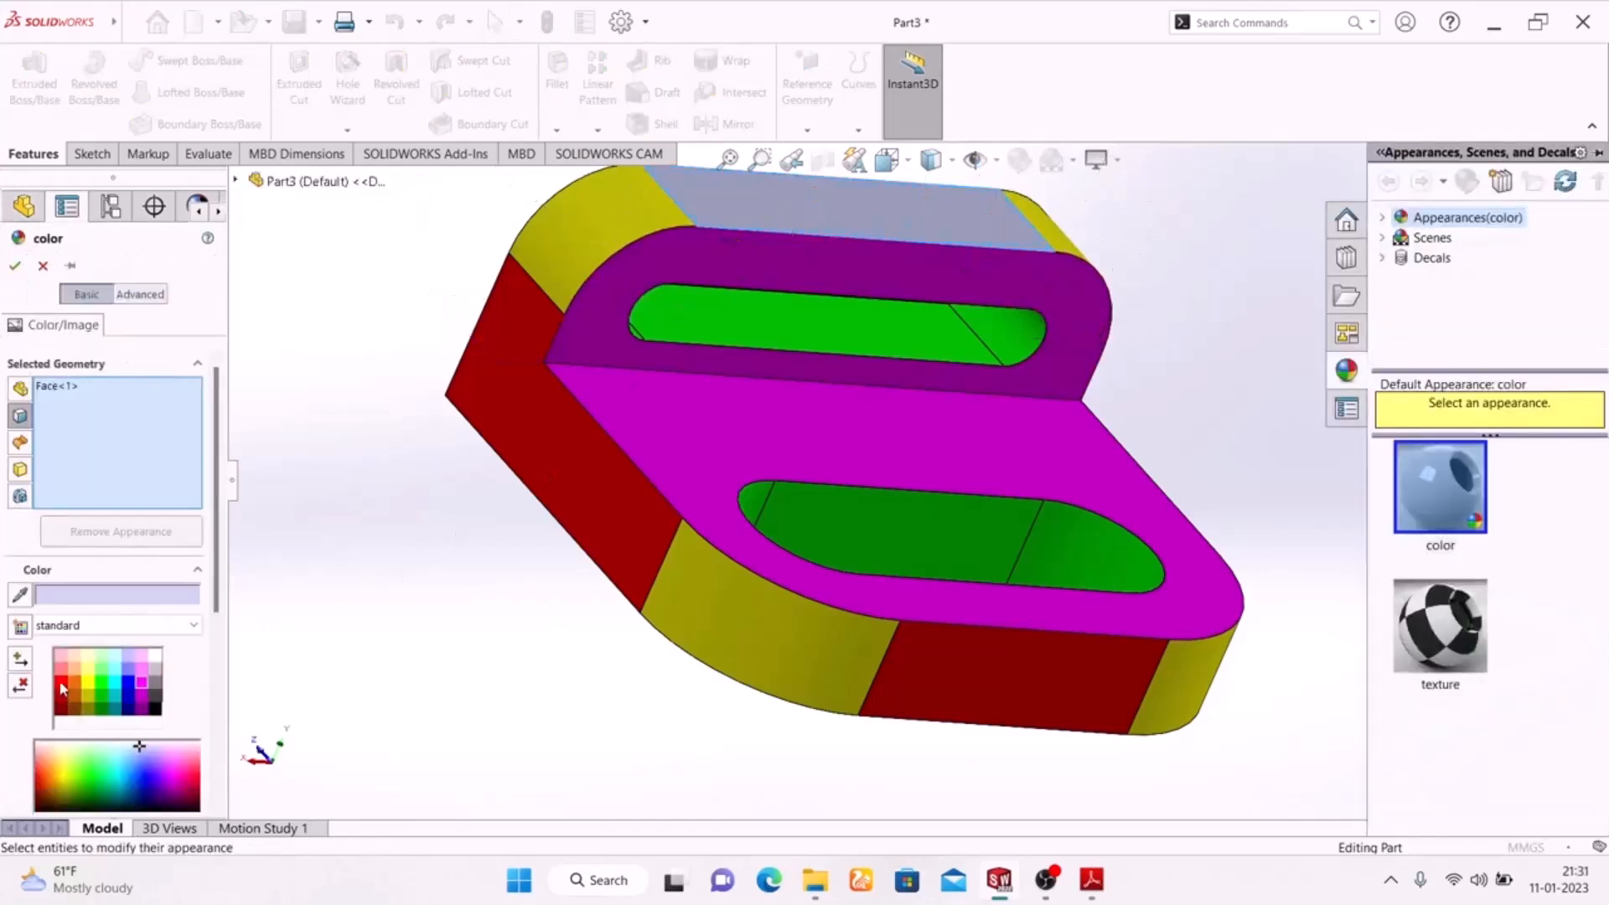
{"action": "left_click", "coordinate": [66, 683]}
{"action": "left_click", "coordinate": [13, 267]}
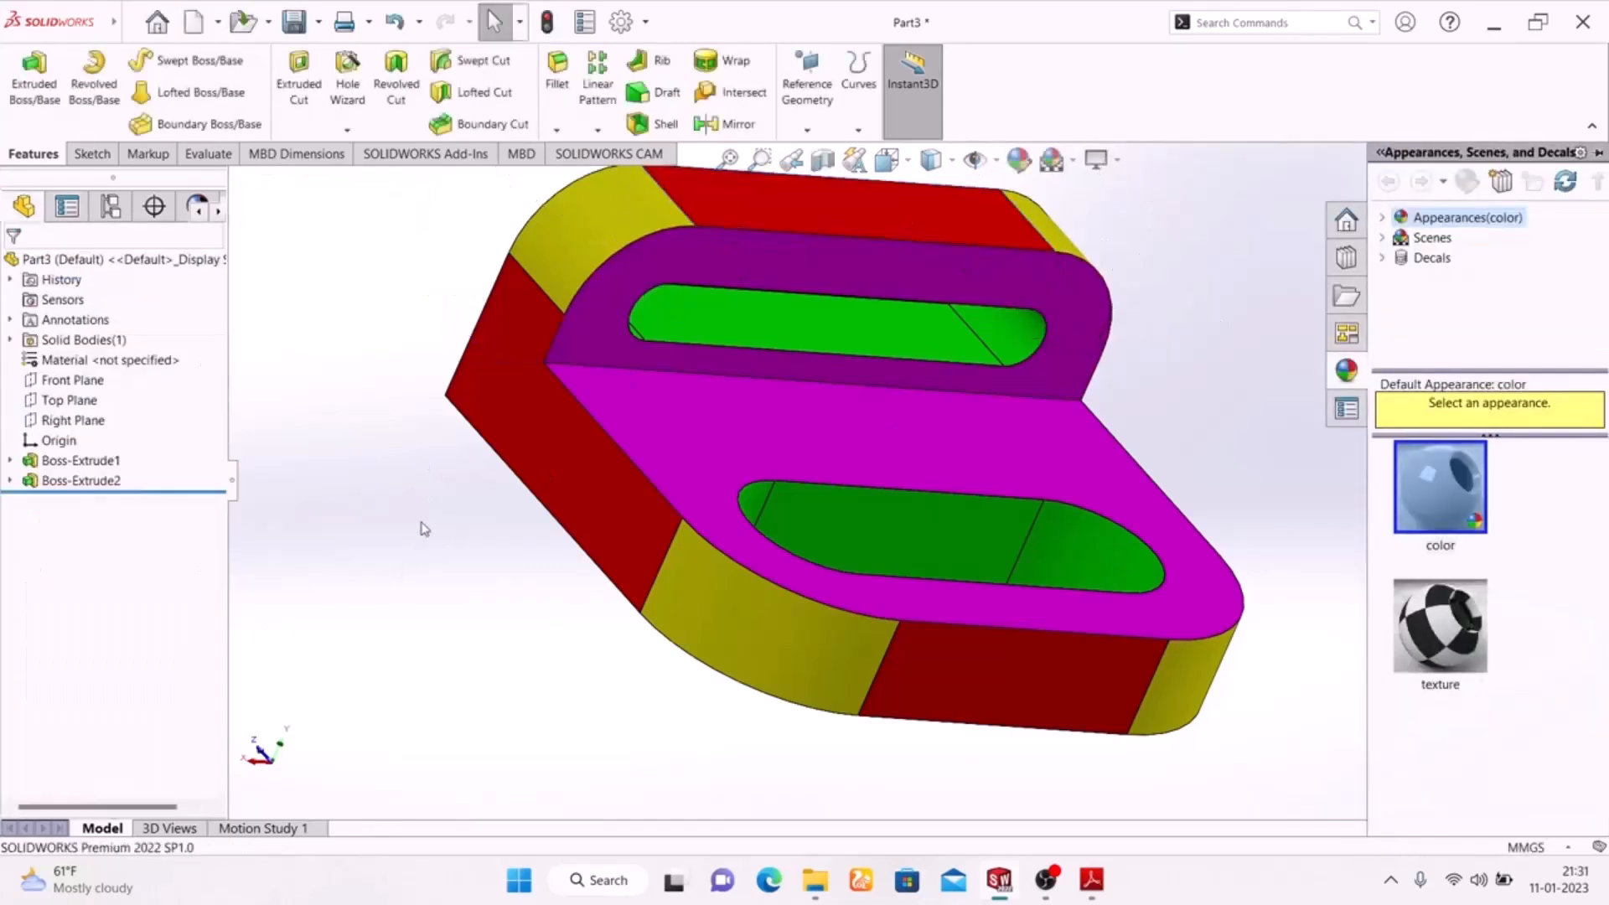
Preview the coloured bracket with RealView Graphics switched on, and switch the effect off again.
{"action": "middle_click_drag", "start_coordinate": [477, 489], "coordinate": [455, 650]}
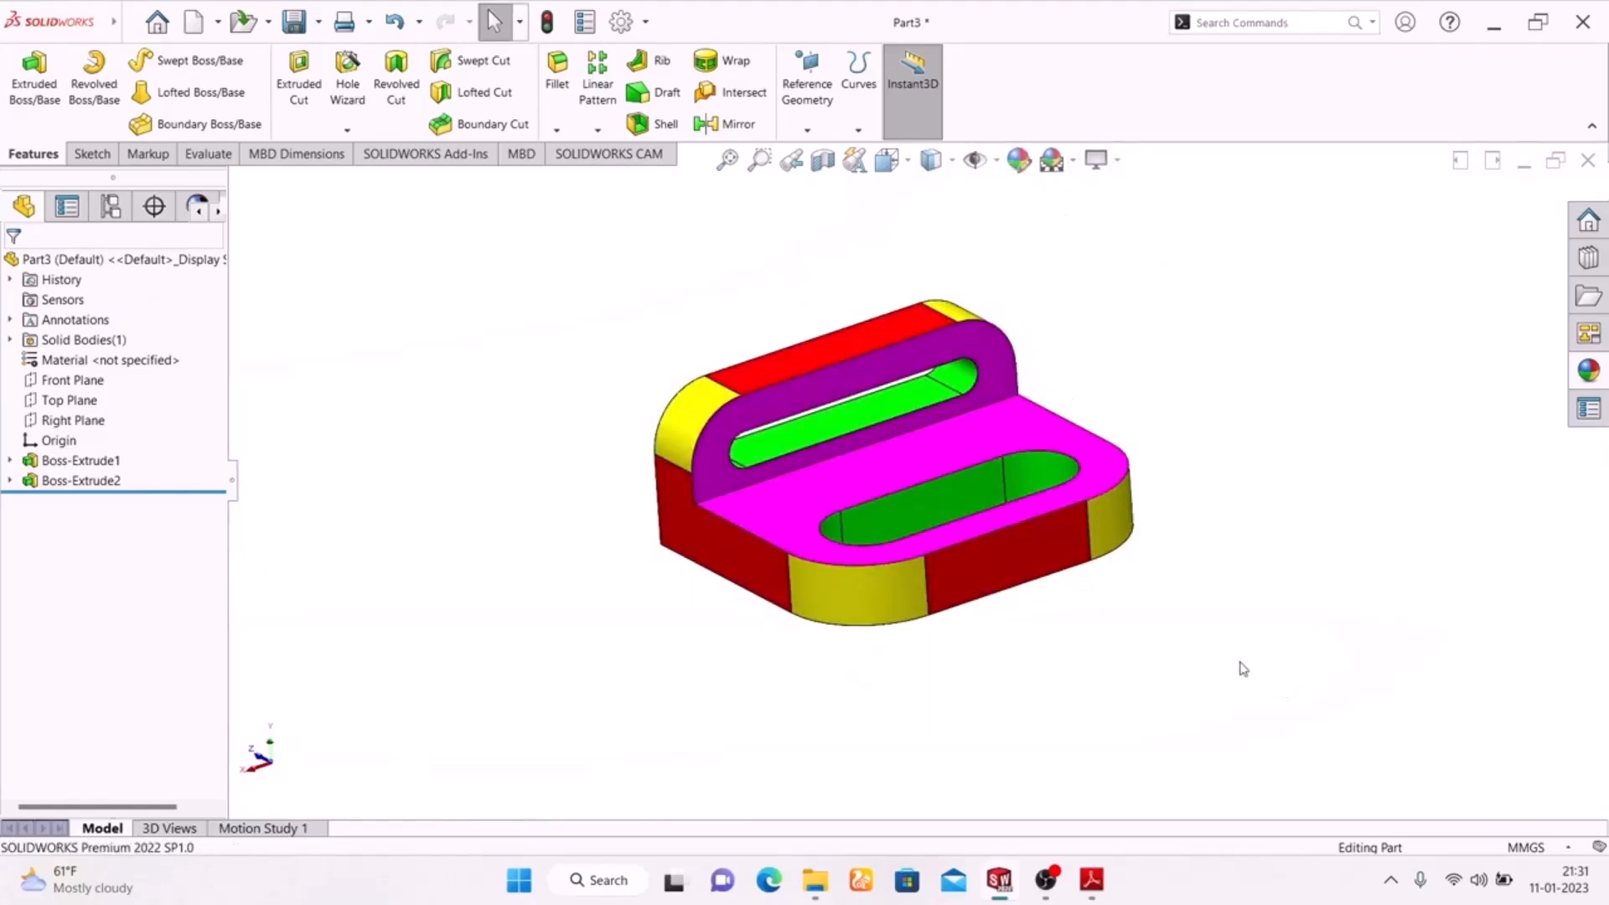
{"action": "mouse_move", "coordinate": [1224, 639]}
{"action": "middle_mouse_down"}
{"action": "mouse_move", "coordinate": [1077, 684]}
{"action": "mouse_move", "coordinate": [1271, 617]}
{"action": "mouse_move", "coordinate": [1231, 667]}
{"action": "middle_mouse_up"}
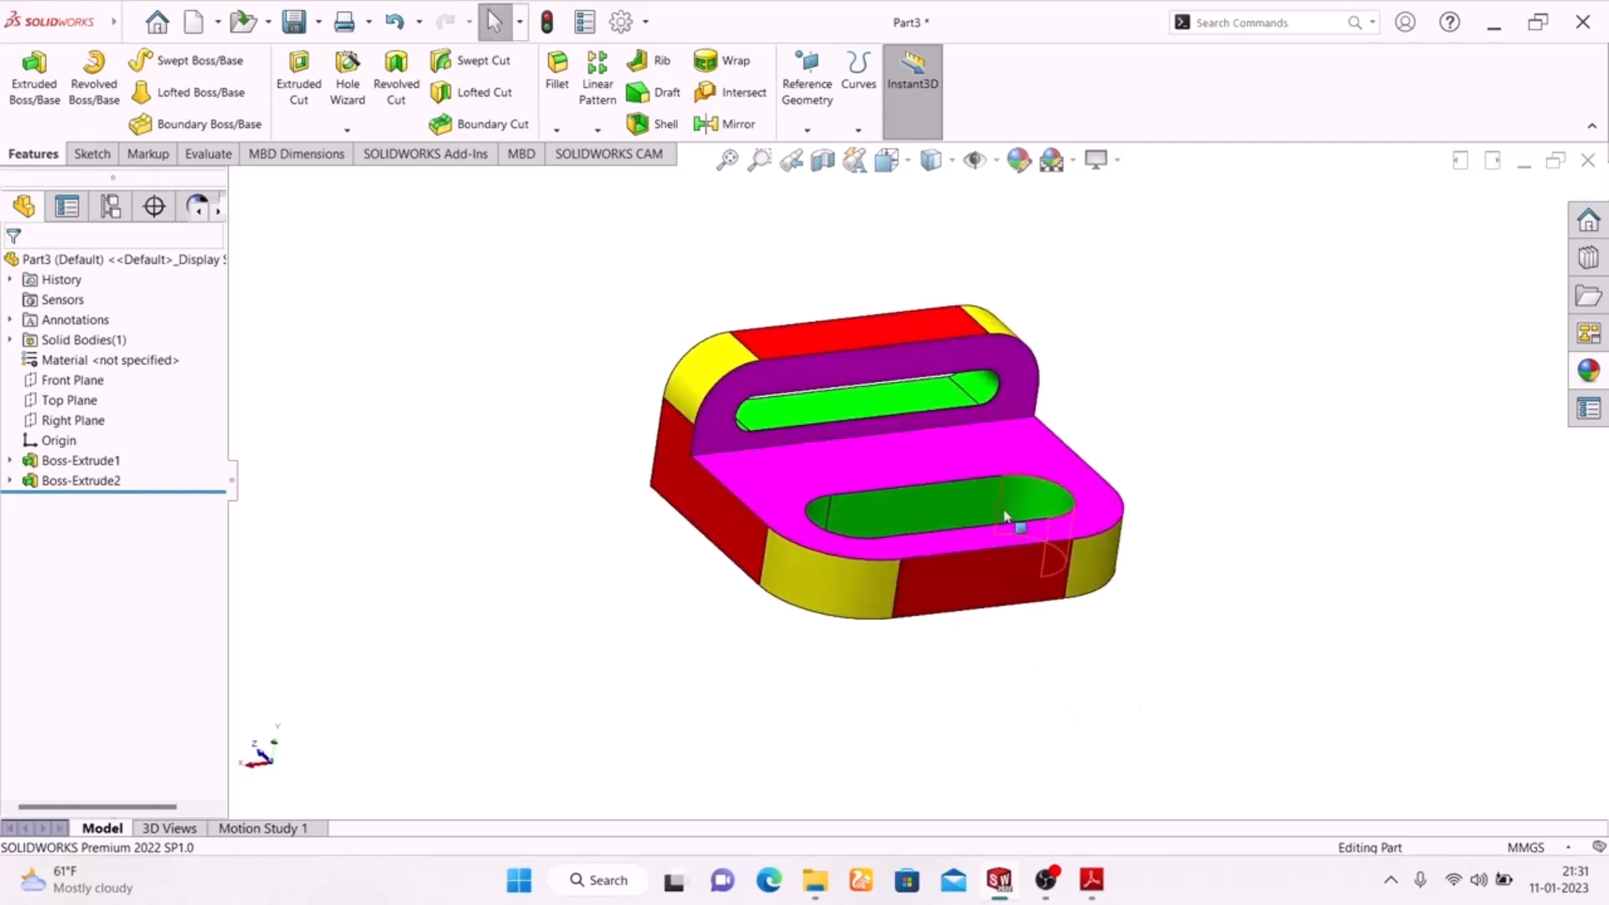
{"action": "left_click", "coordinate": [1099, 159]}
{"action": "left_click", "coordinate": [1127, 191]}
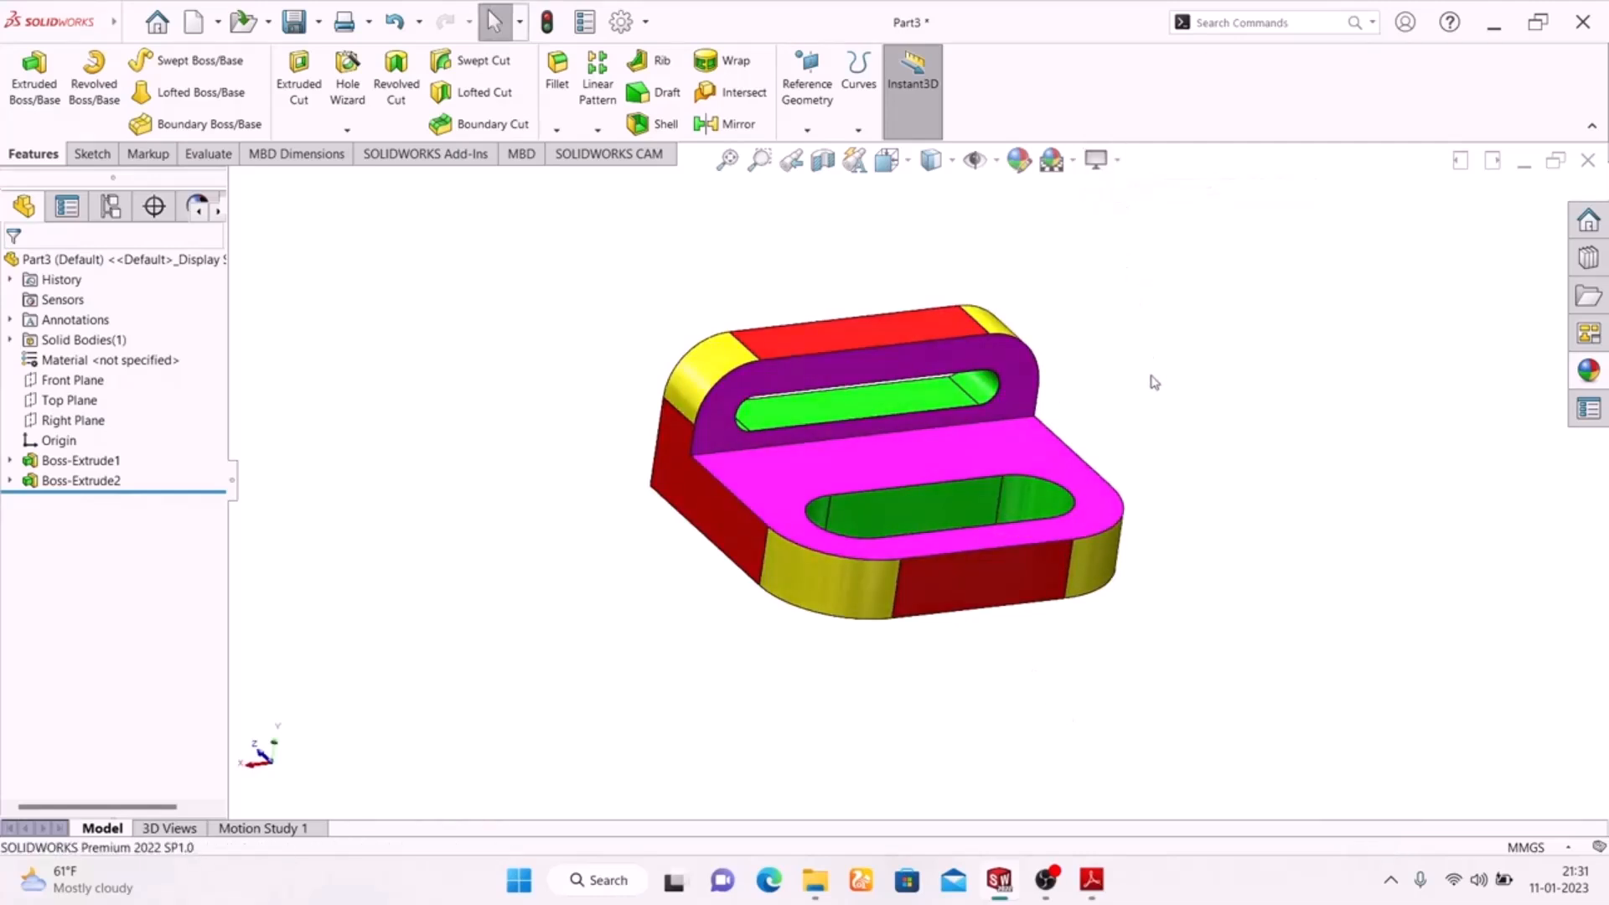
{"action": "middle_click_drag", "start_coordinate": [1154, 386], "coordinate": [1060, 524]}
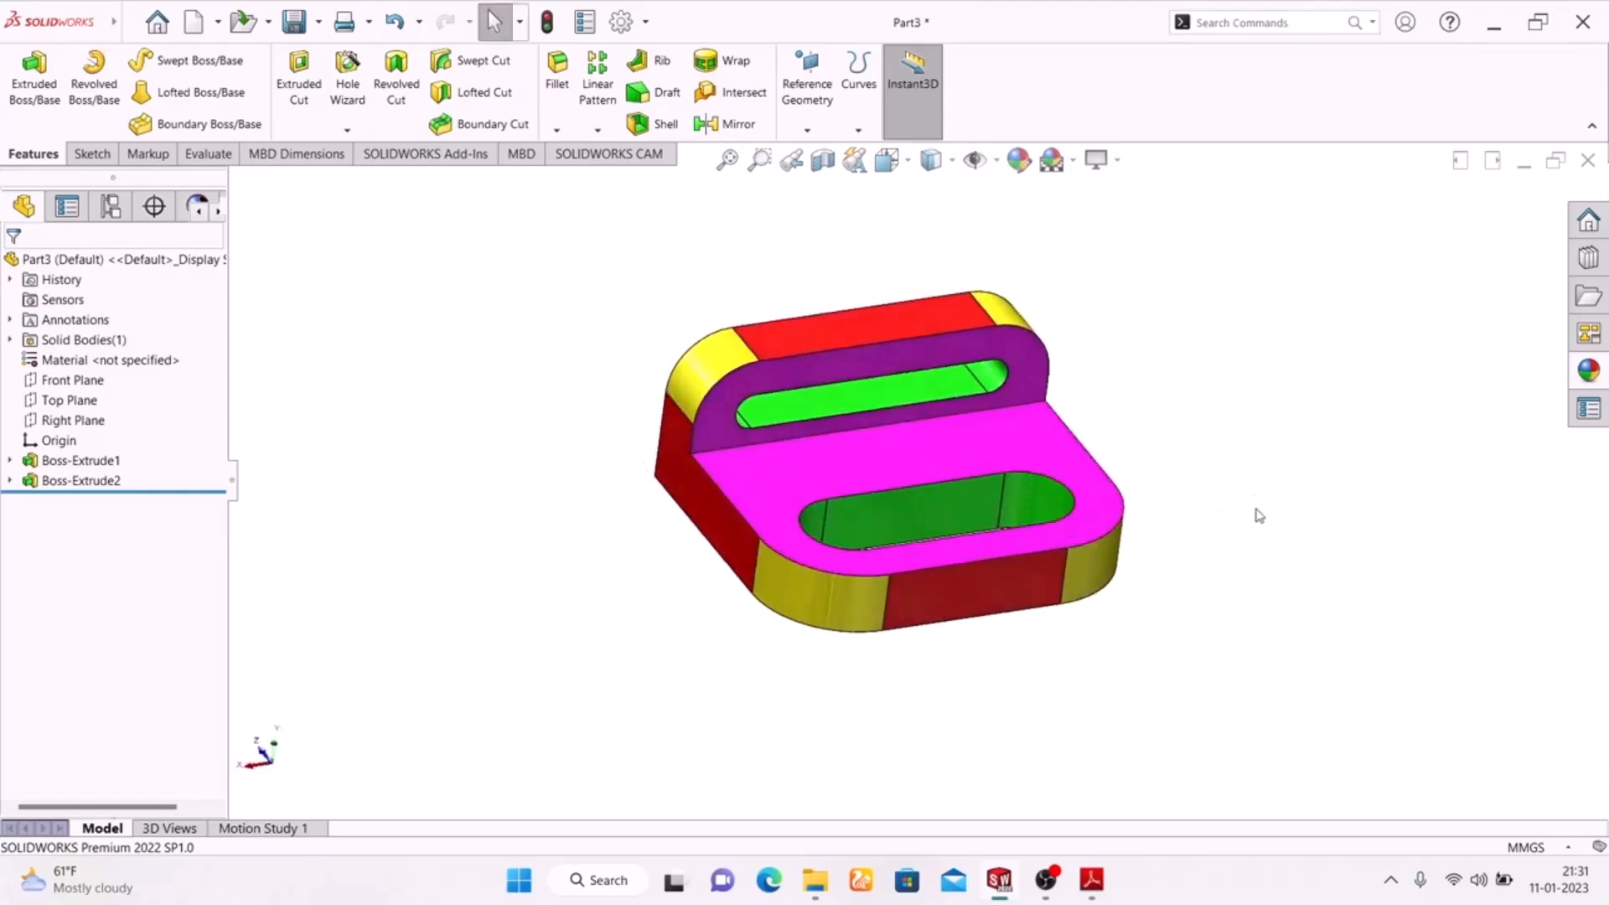
{"action": "left_click", "coordinate": [1117, 160]}
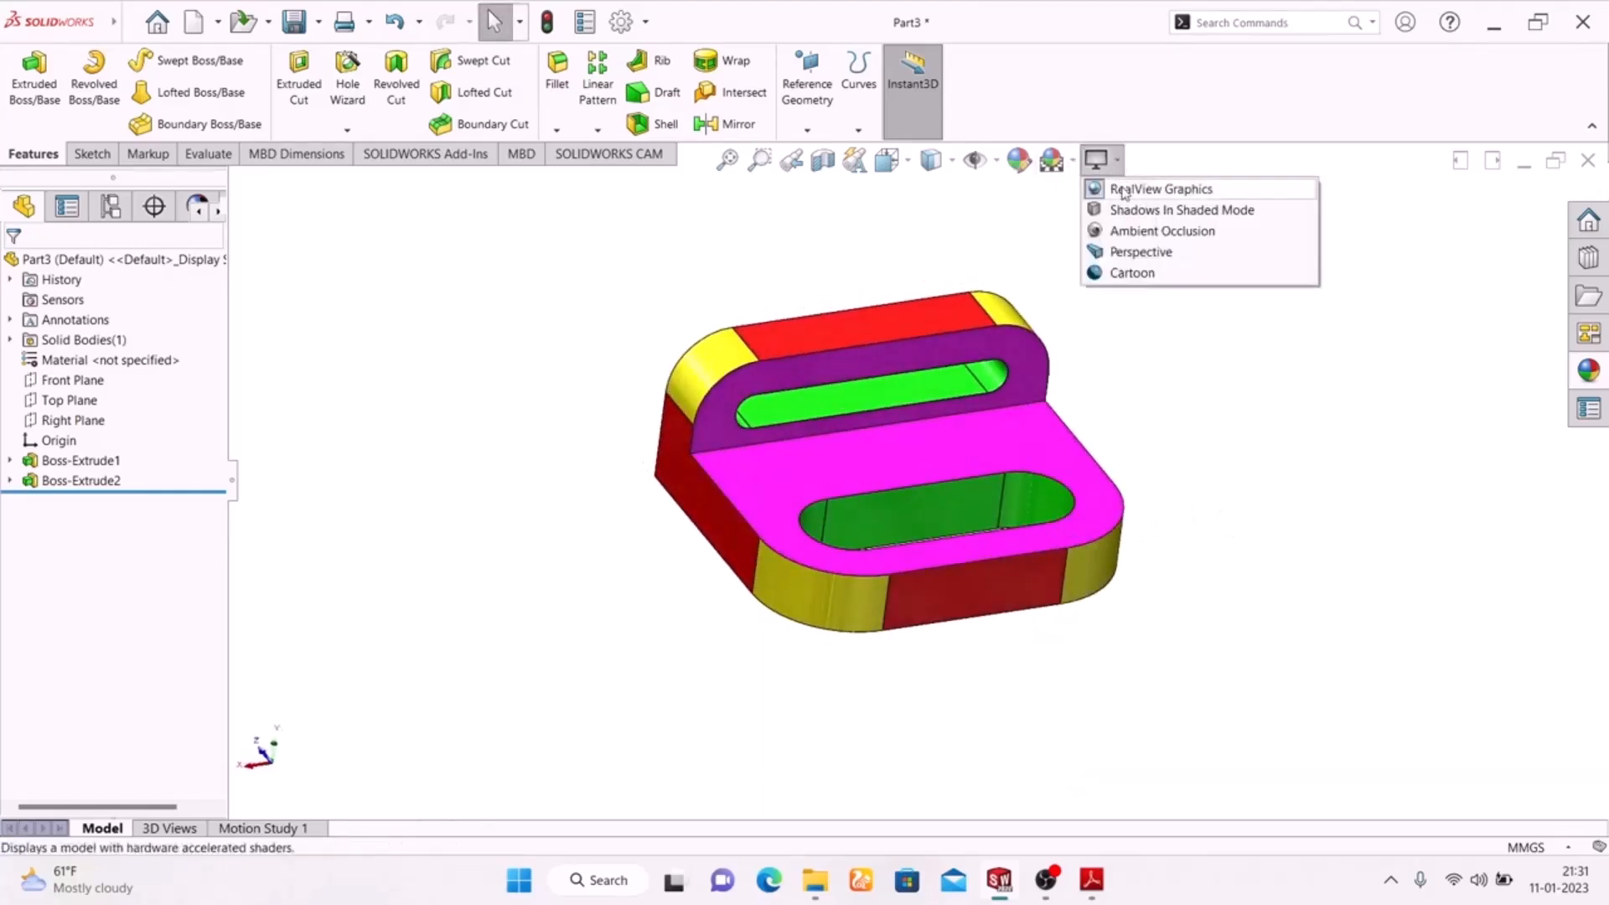
{"action": "left_click", "coordinate": [1125, 191]}
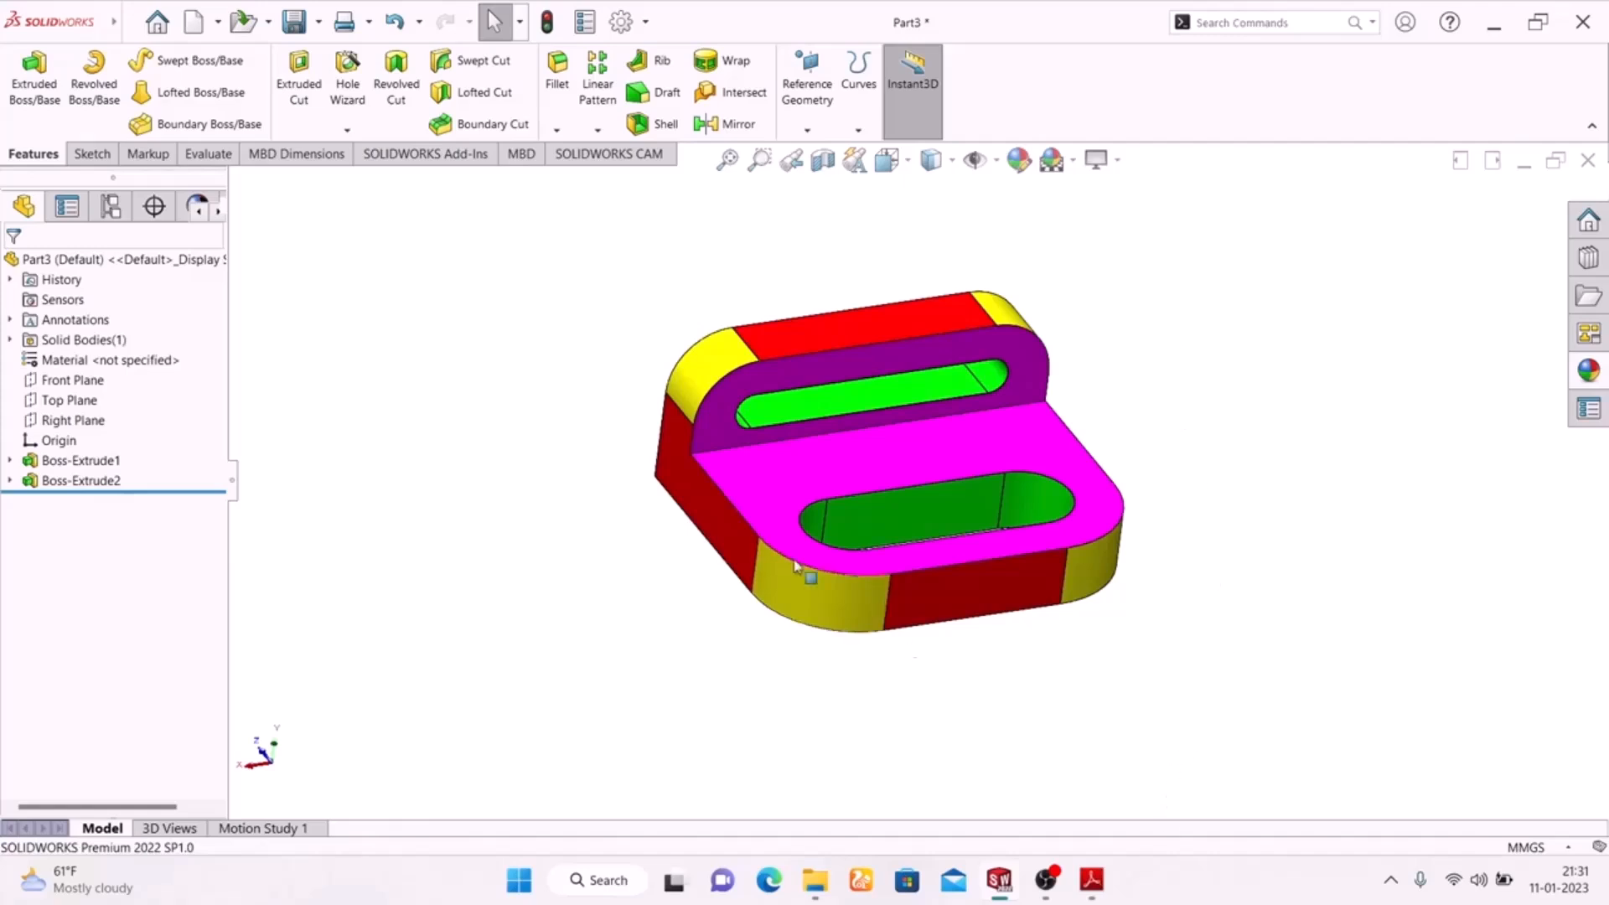
Open the Welcome window.
{"action": "left_click", "coordinate": [157, 21]}
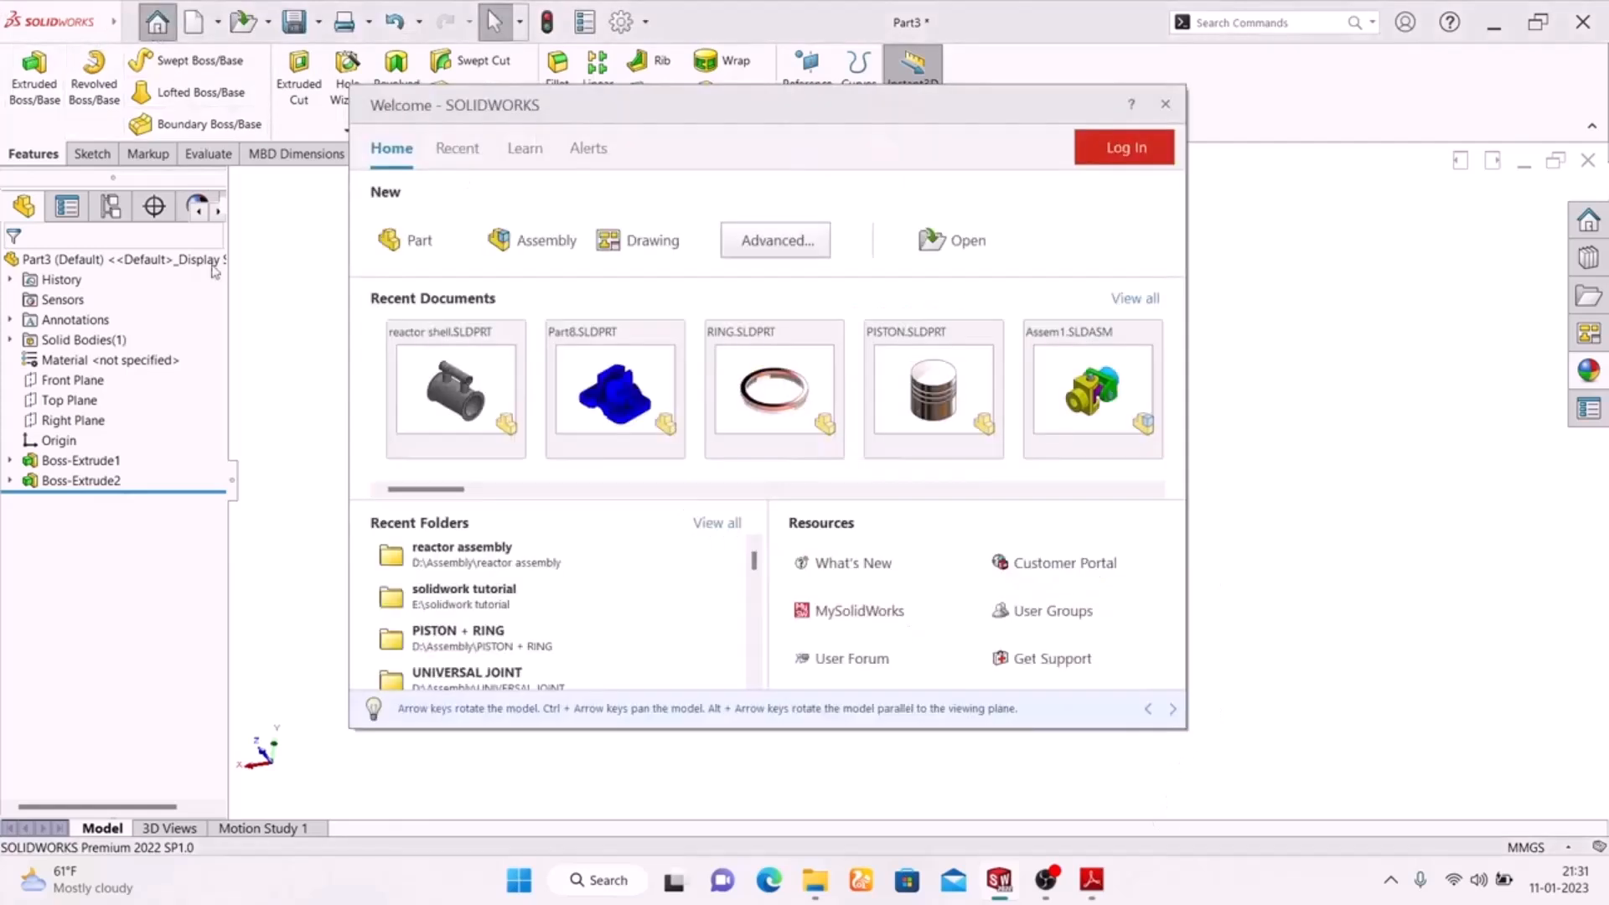